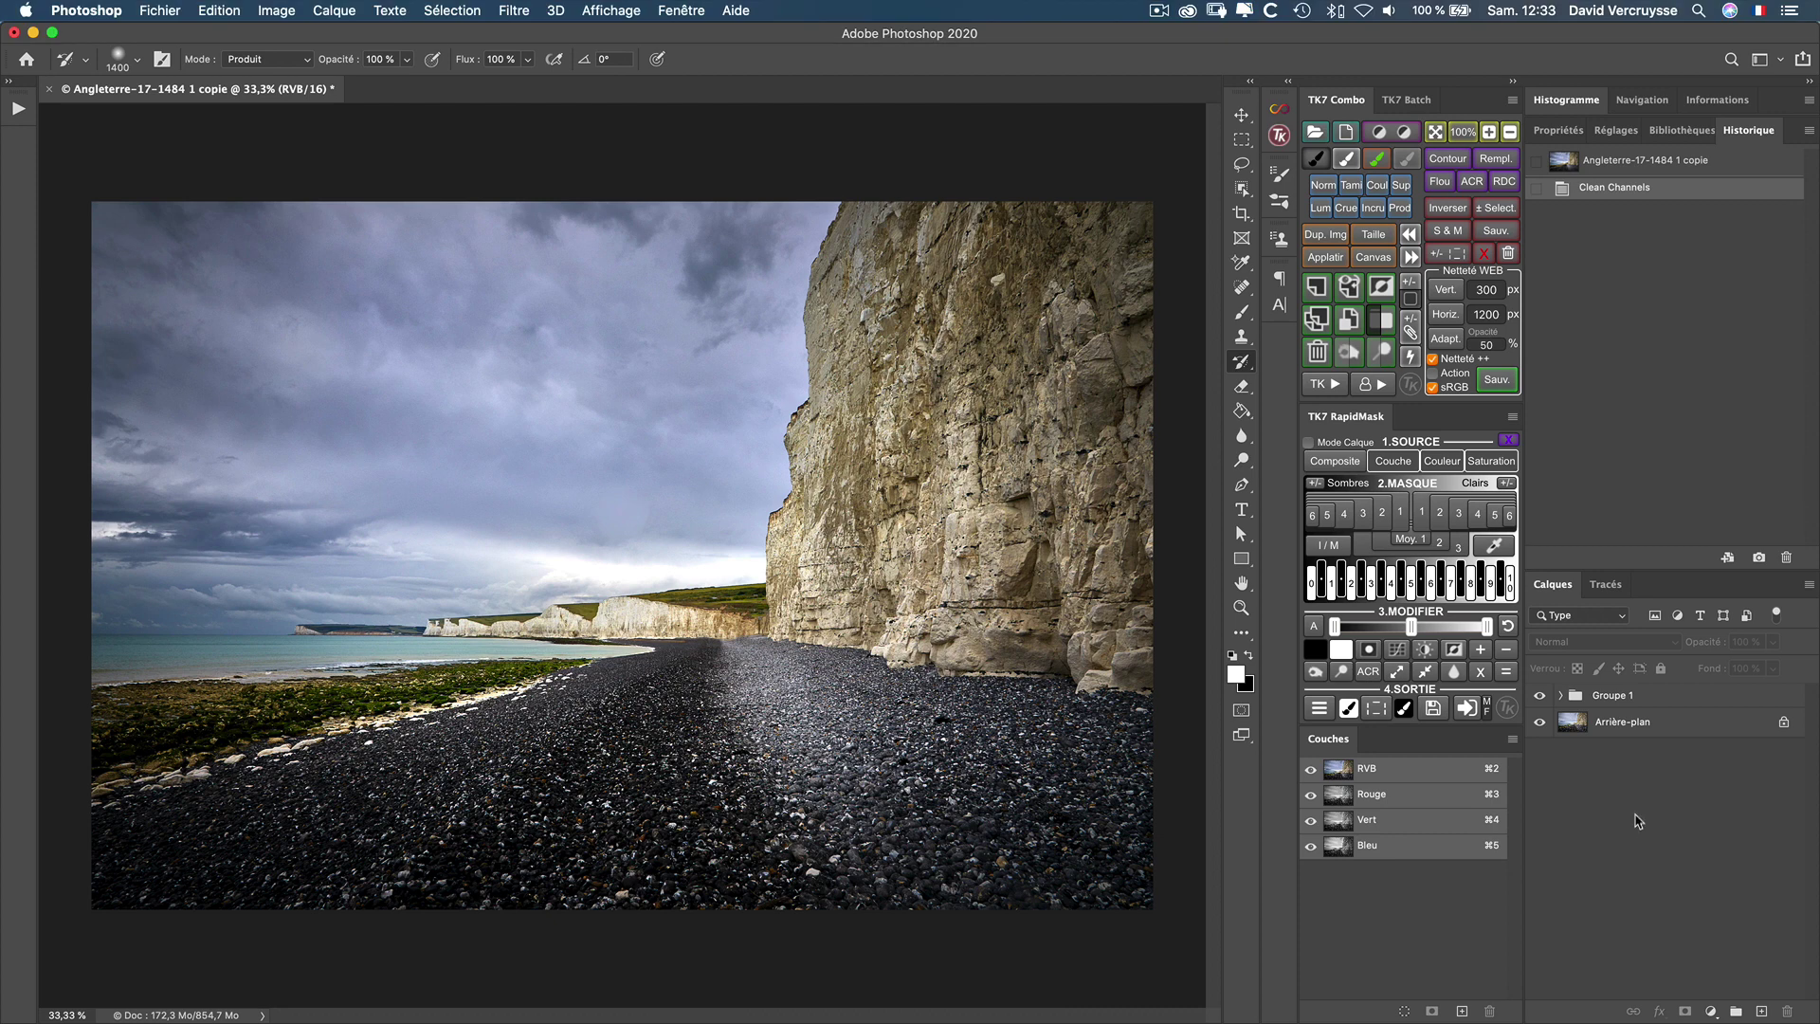
Step: Set the brush blend mode back to Normal
left_click(1412, 462)
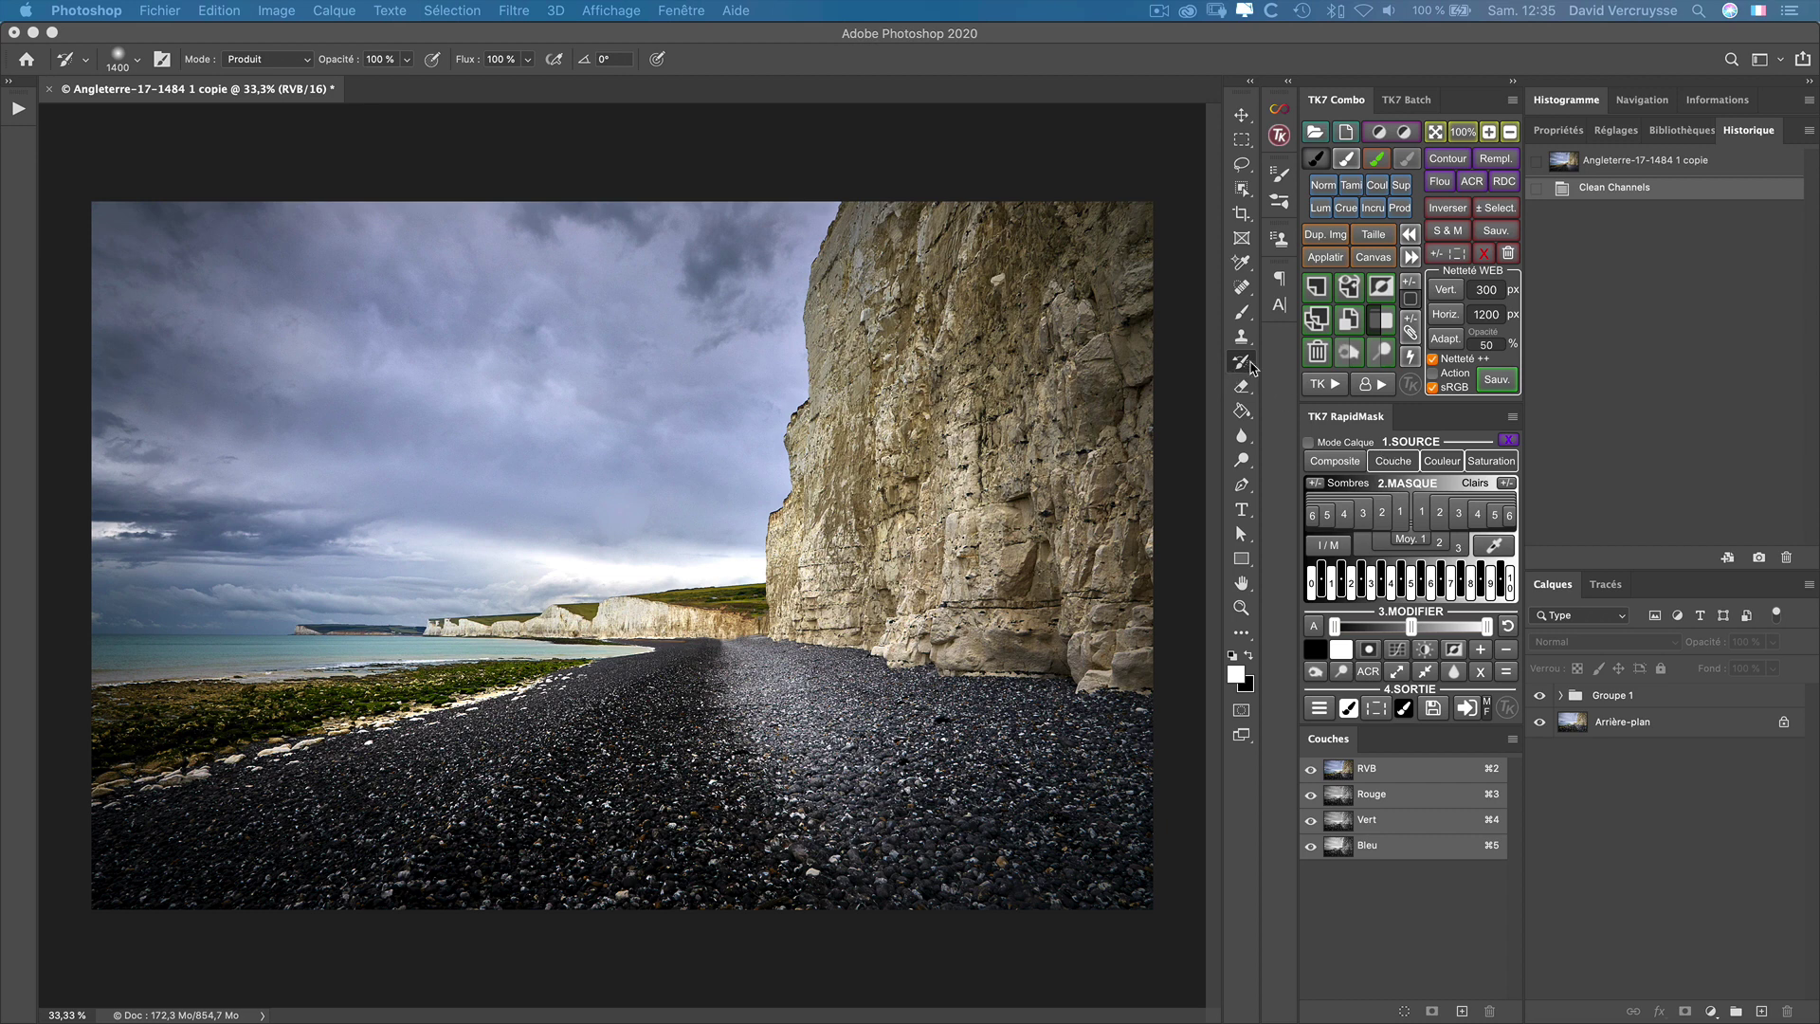
left_click(304, 61)
left_click(286, 26)
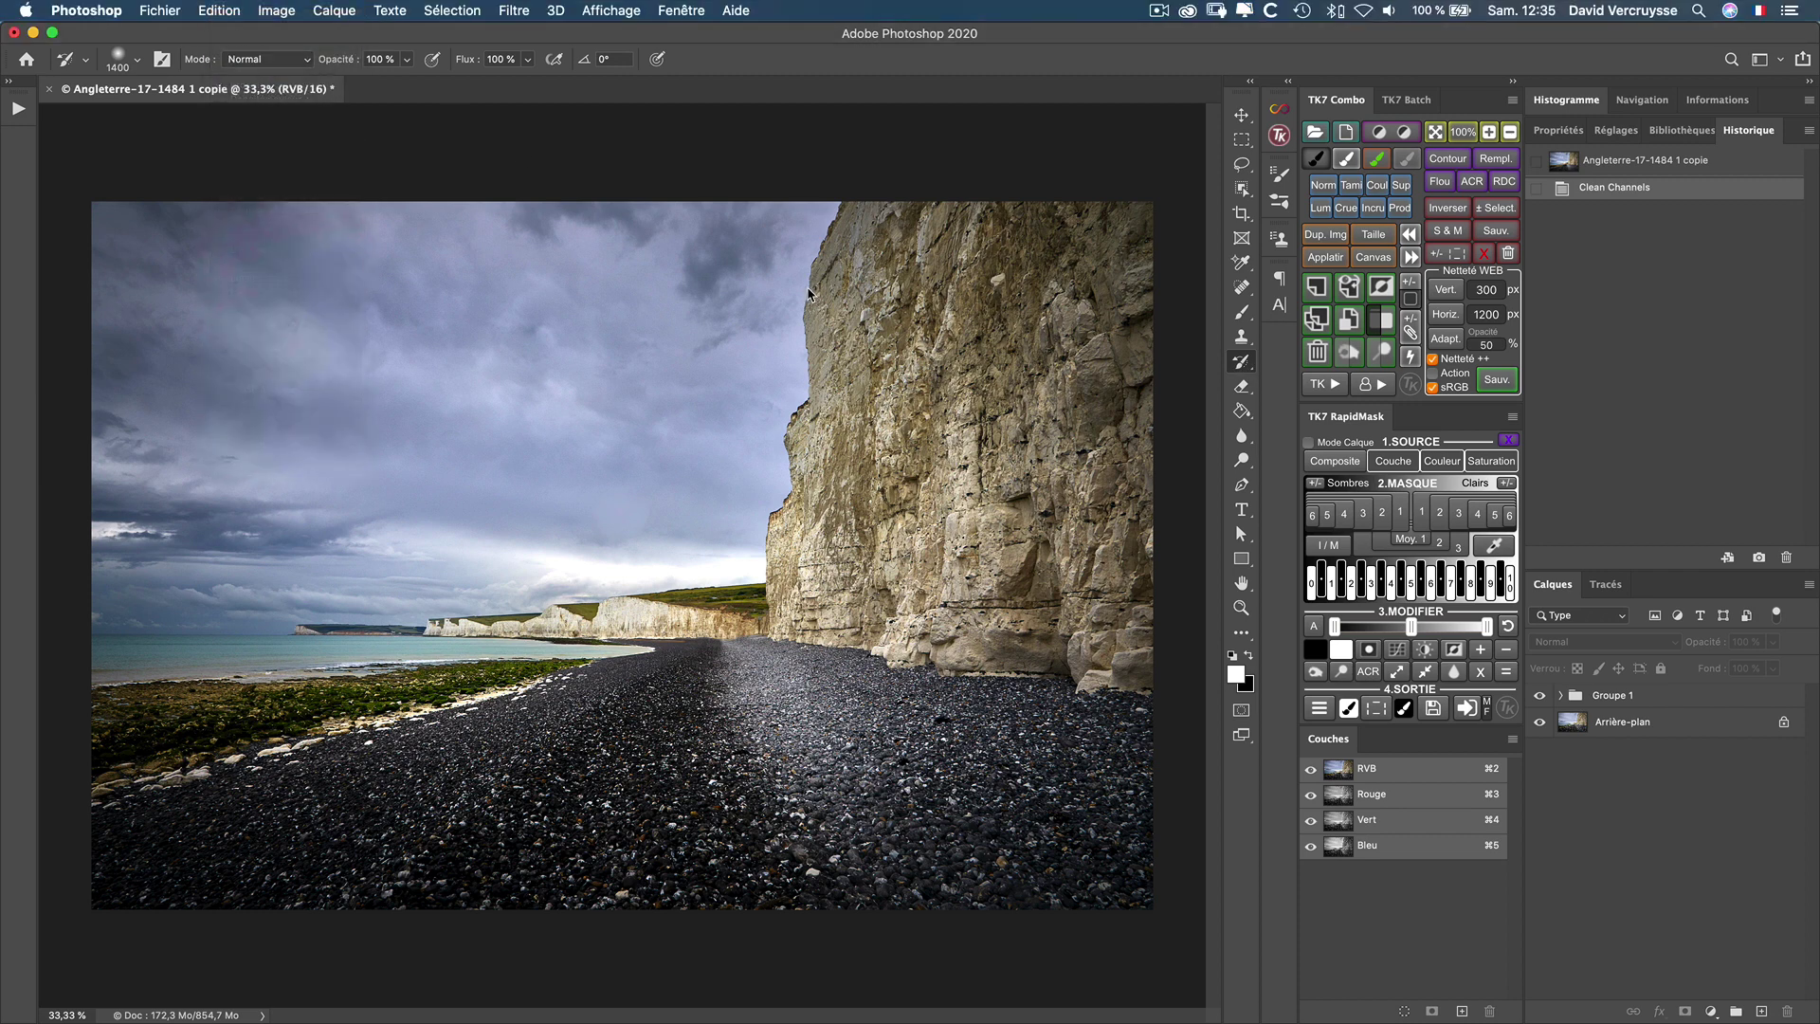
Step: Save a new history snapshot and rename it 'Start'
left_click(1759, 559)
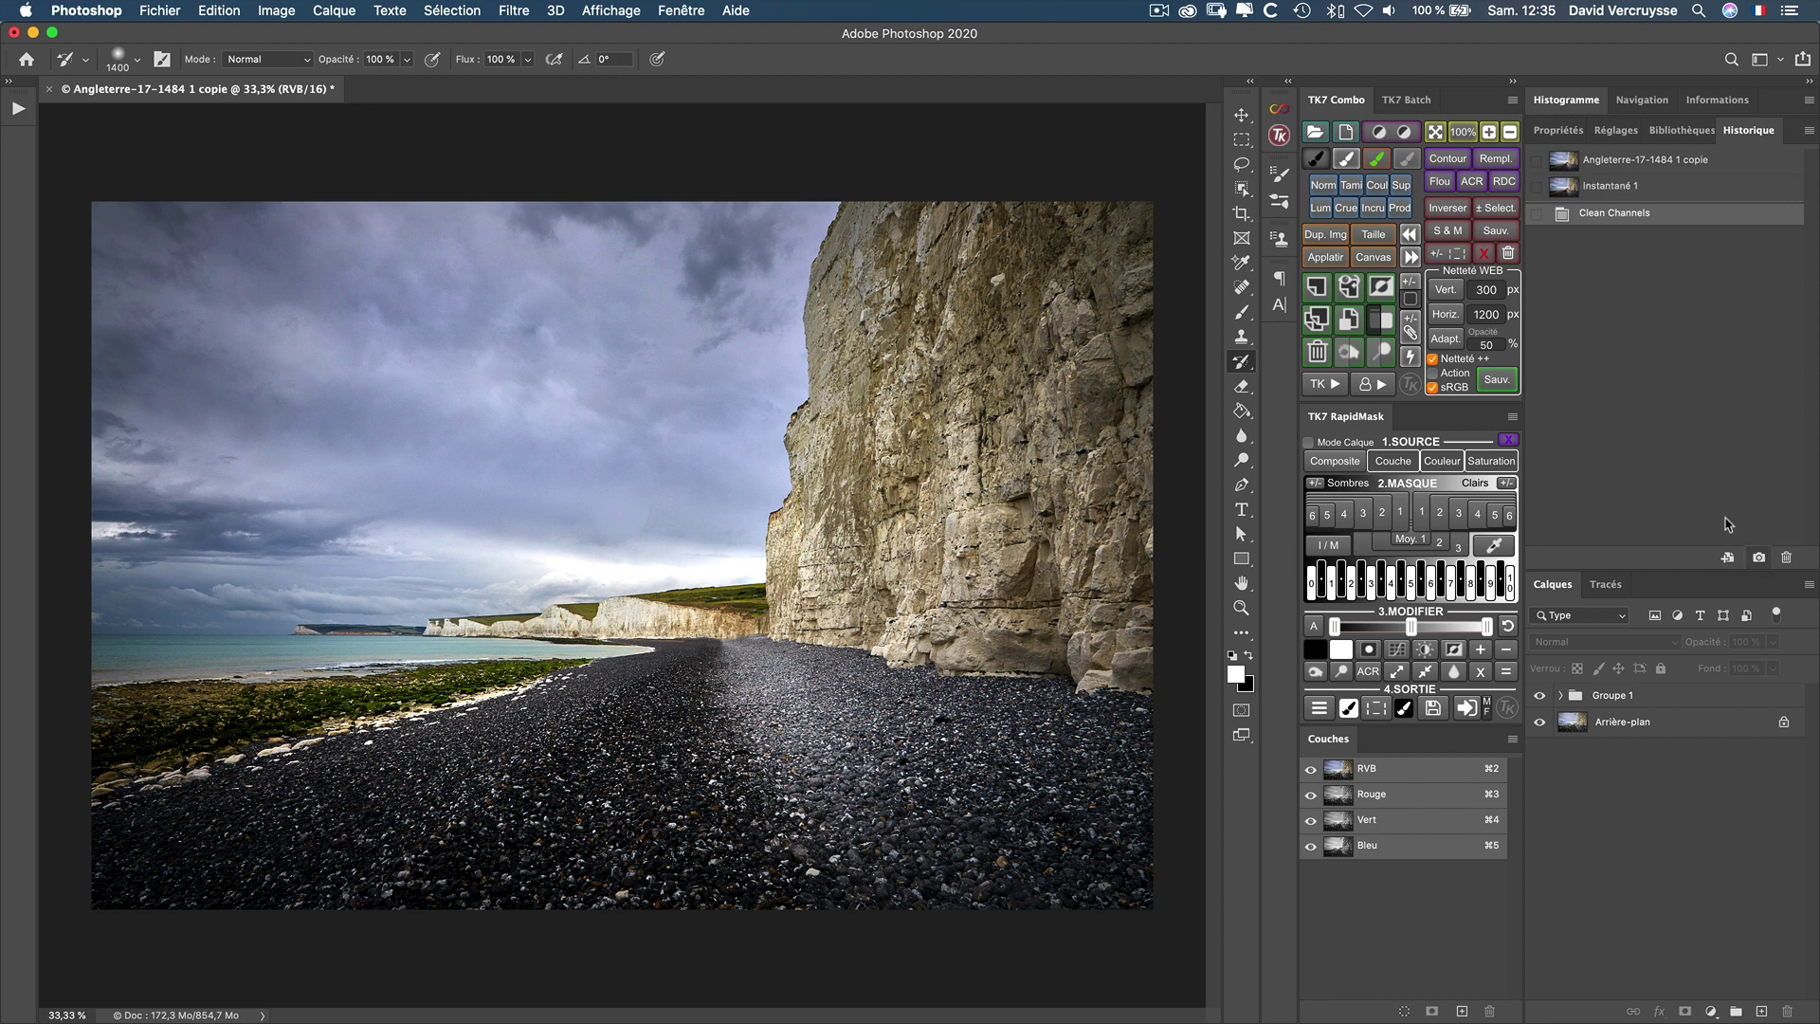
left_click(1621, 188)
double_click(1604, 184)
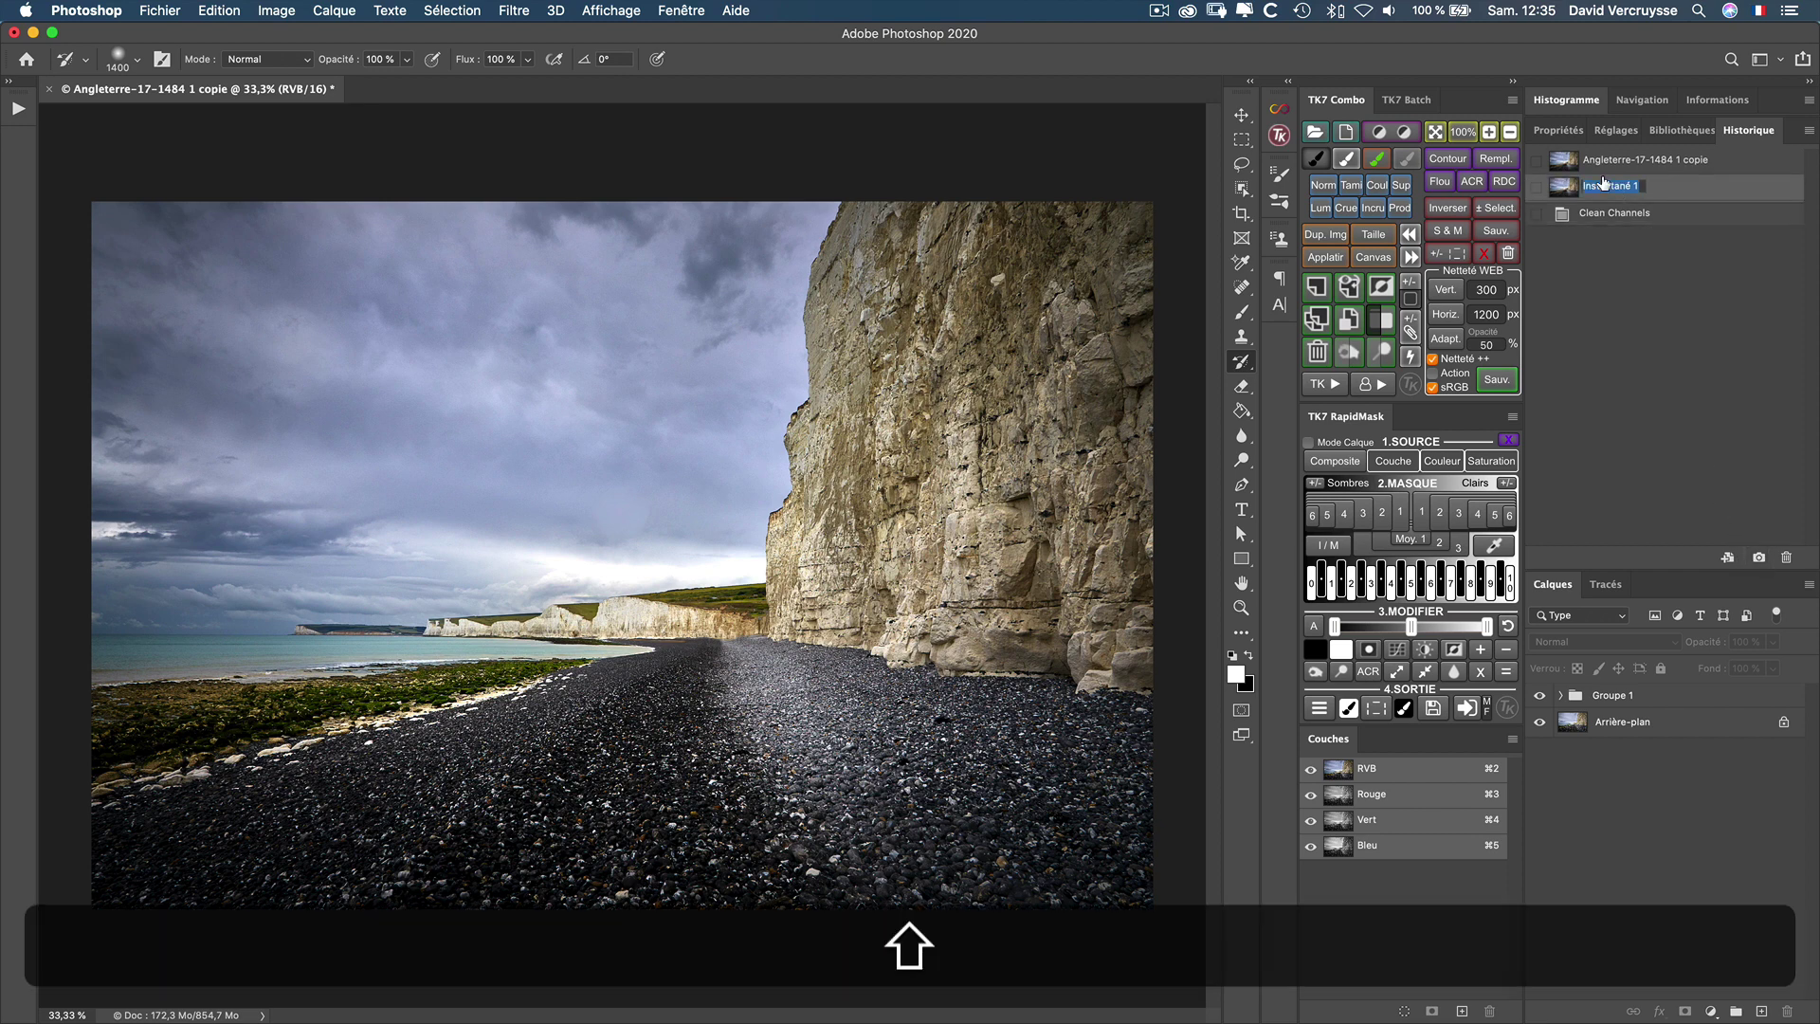
type("St")
key("BackSpace")
key("BackSpace")
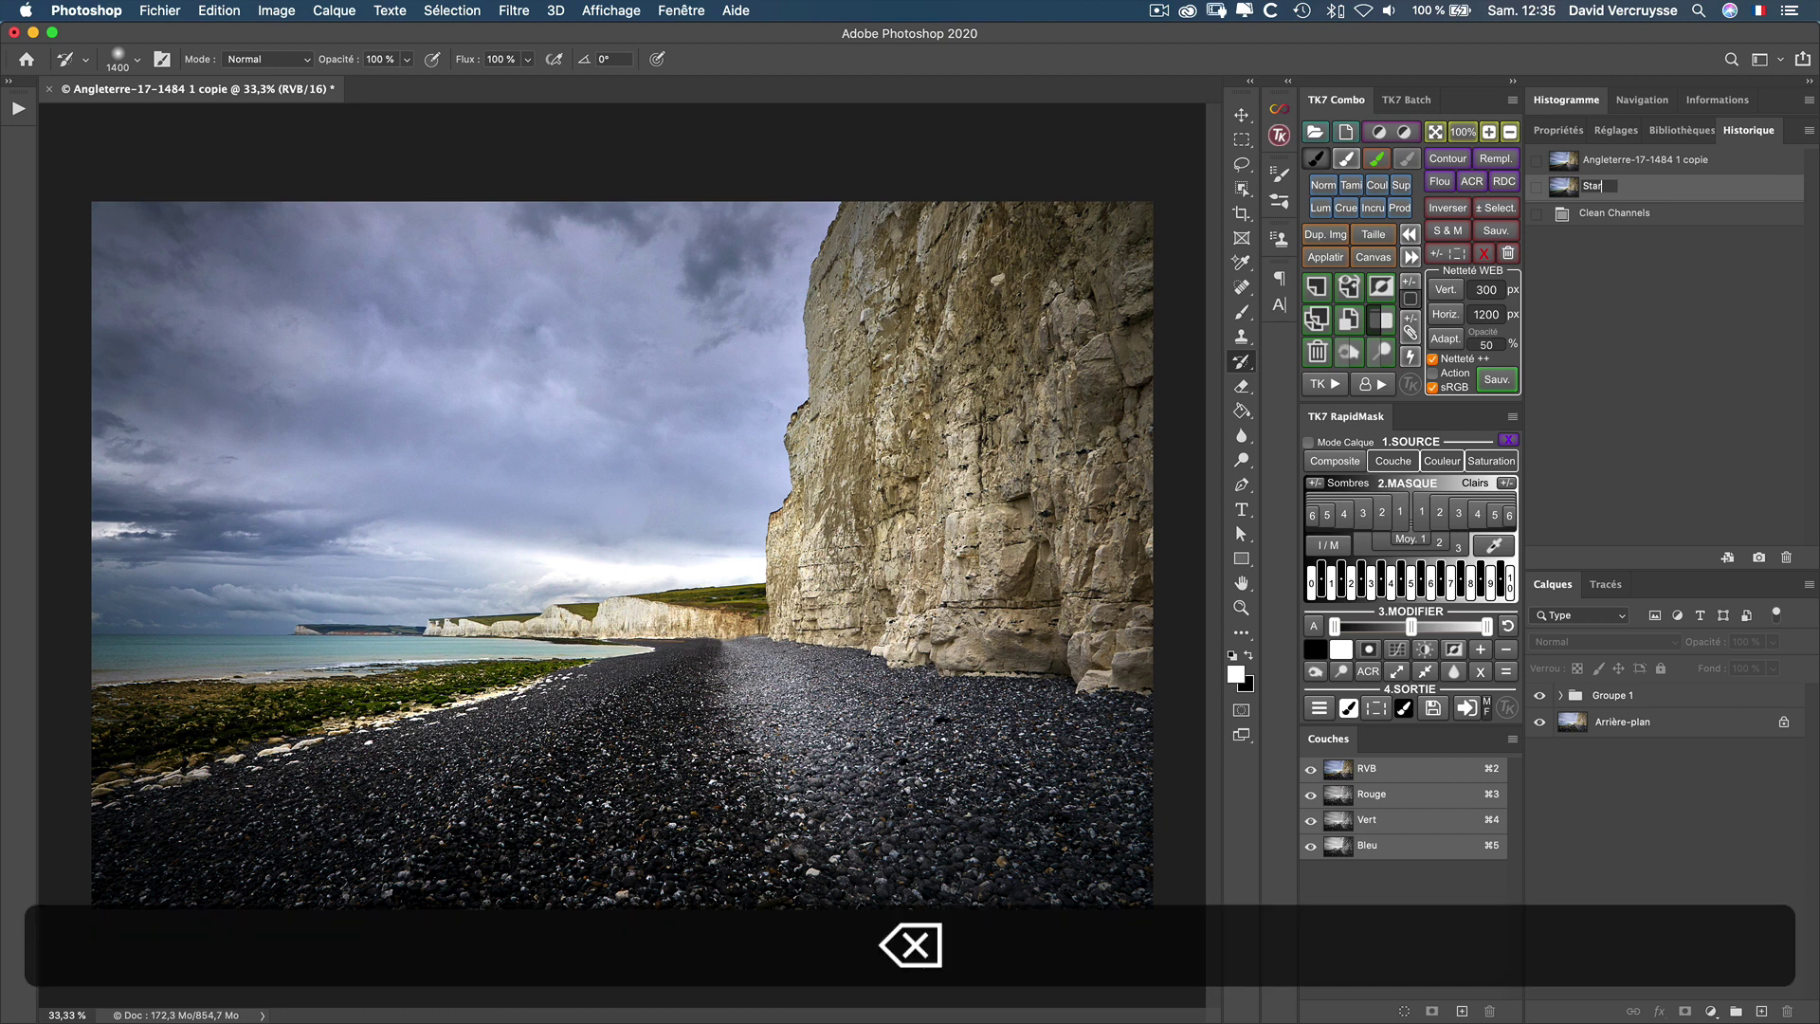
type("art")
key("Return")
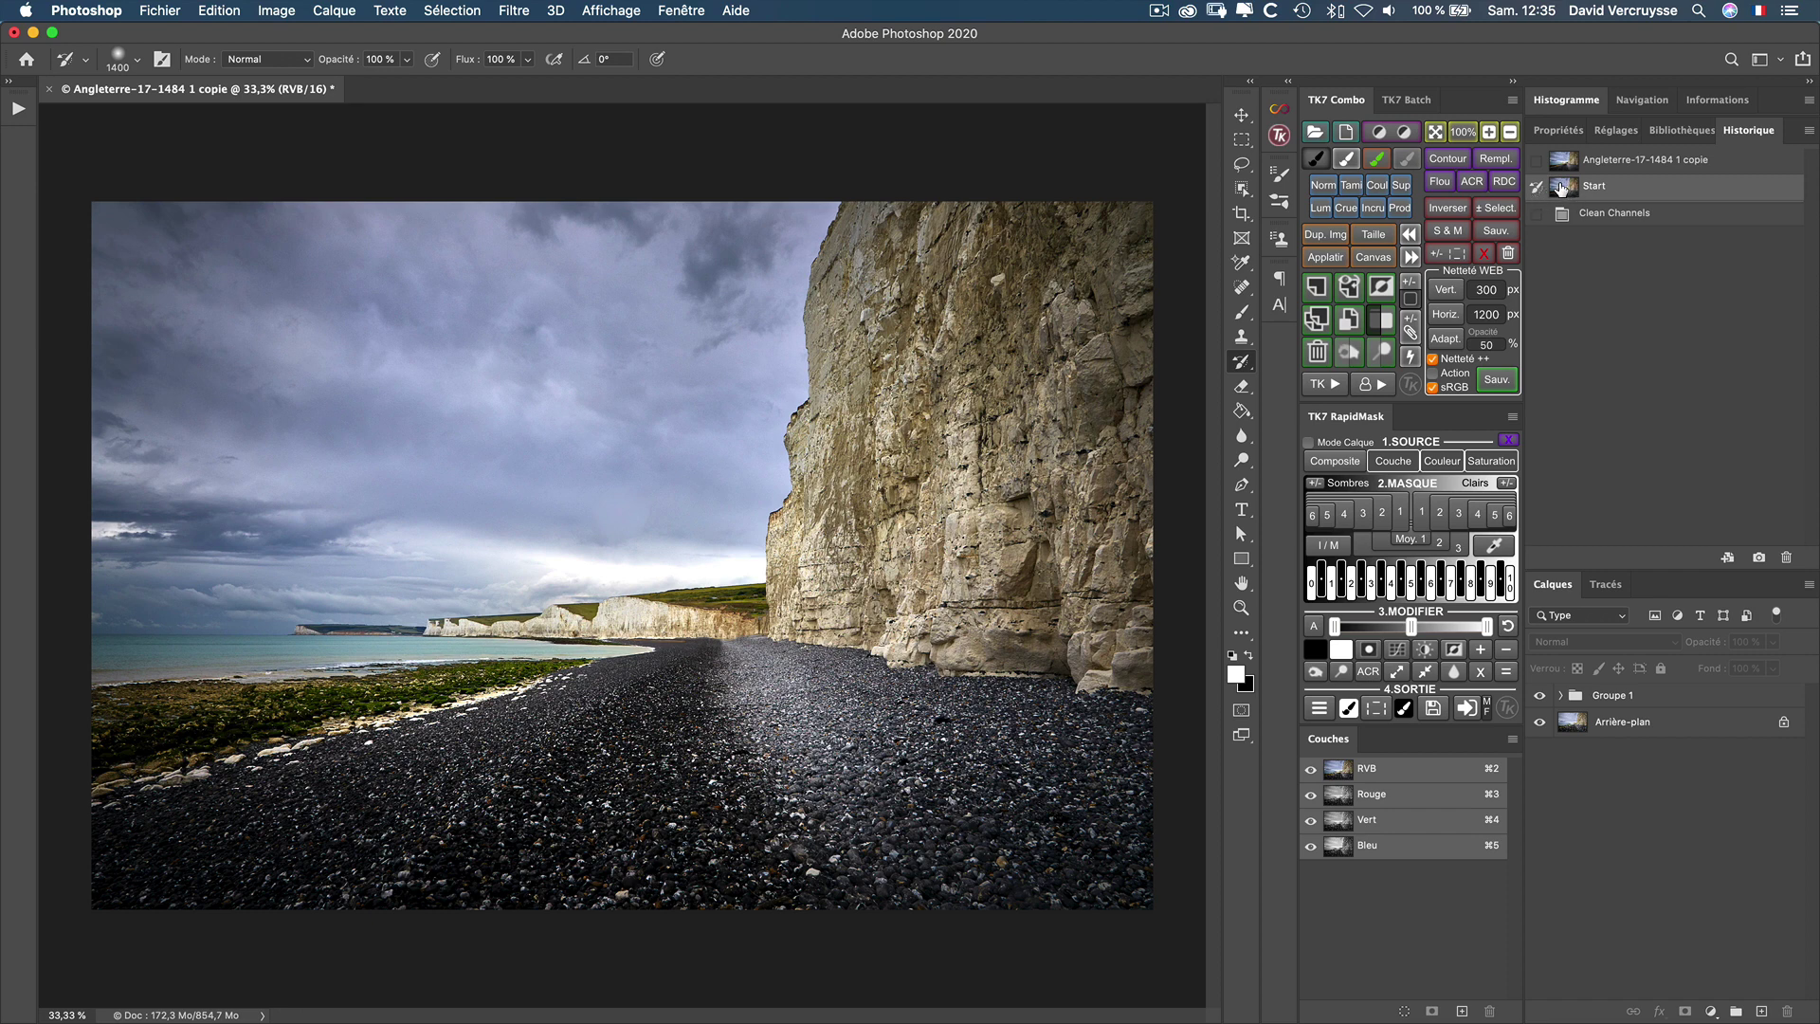
Step: Keep the History Brush and stamp all visible layers above Groupe 1 into a new Calque 3
right_click(1248, 364)
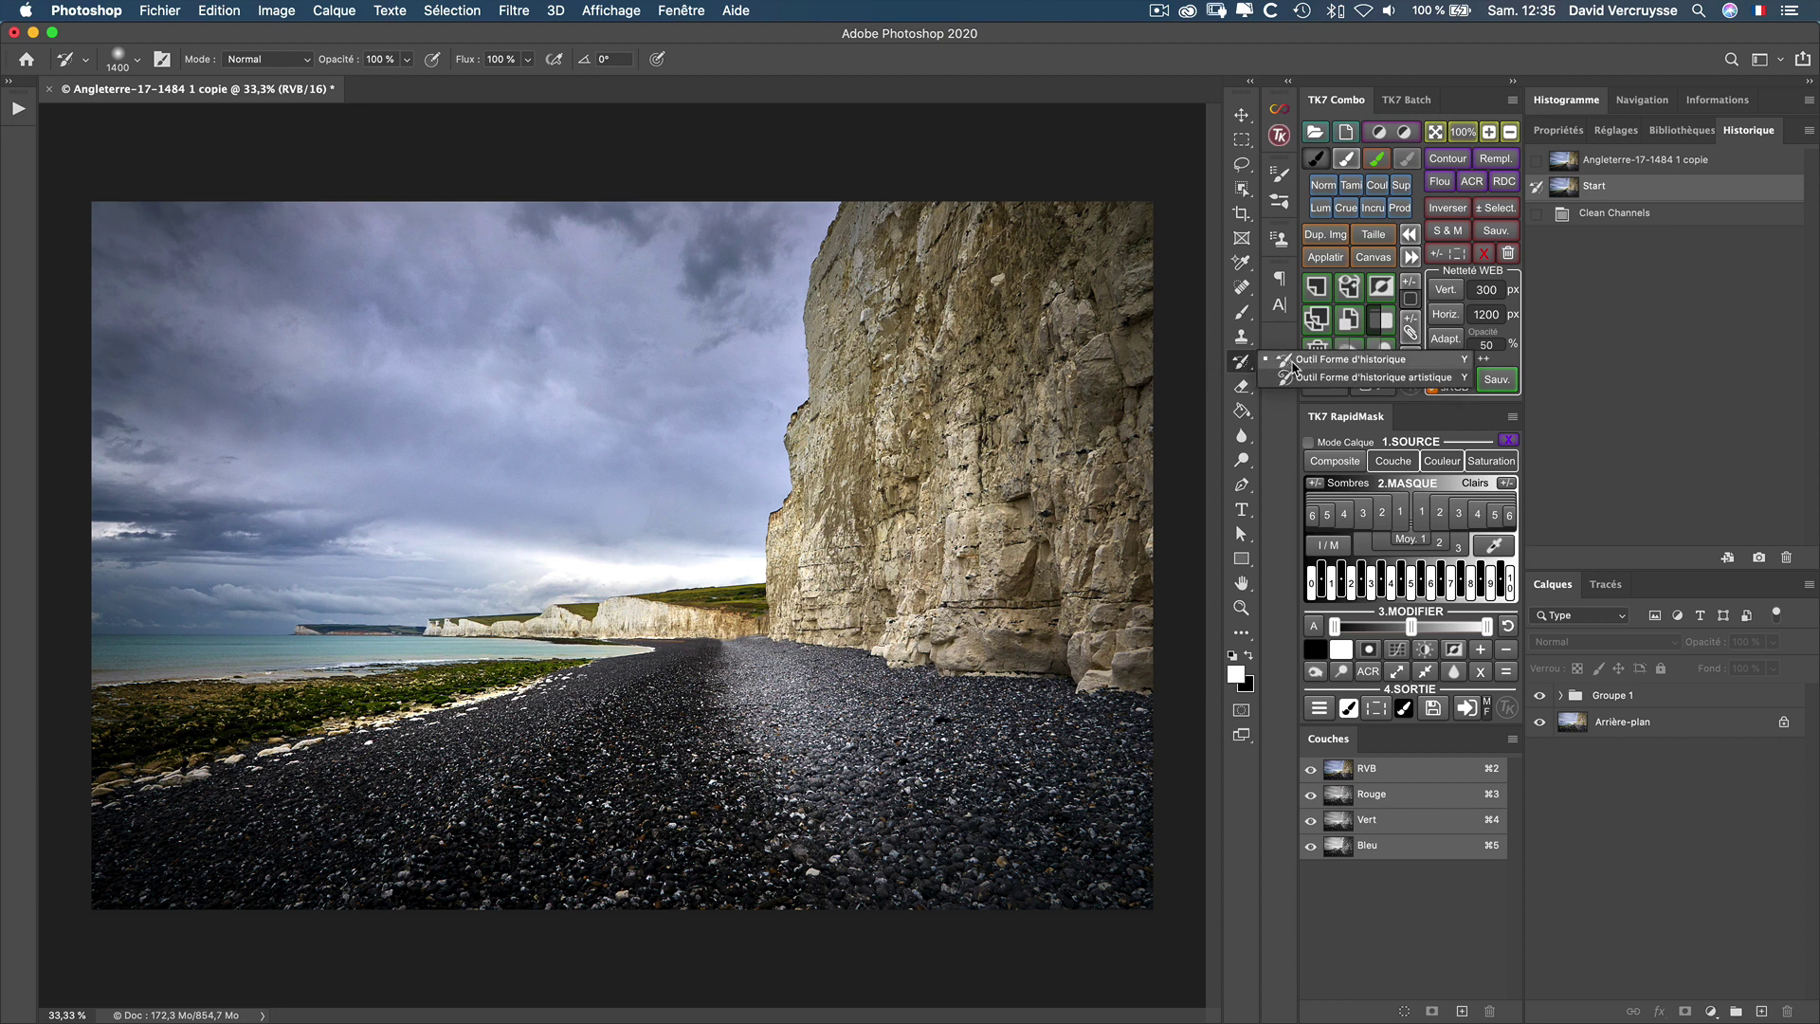
left_click(1450, 362)
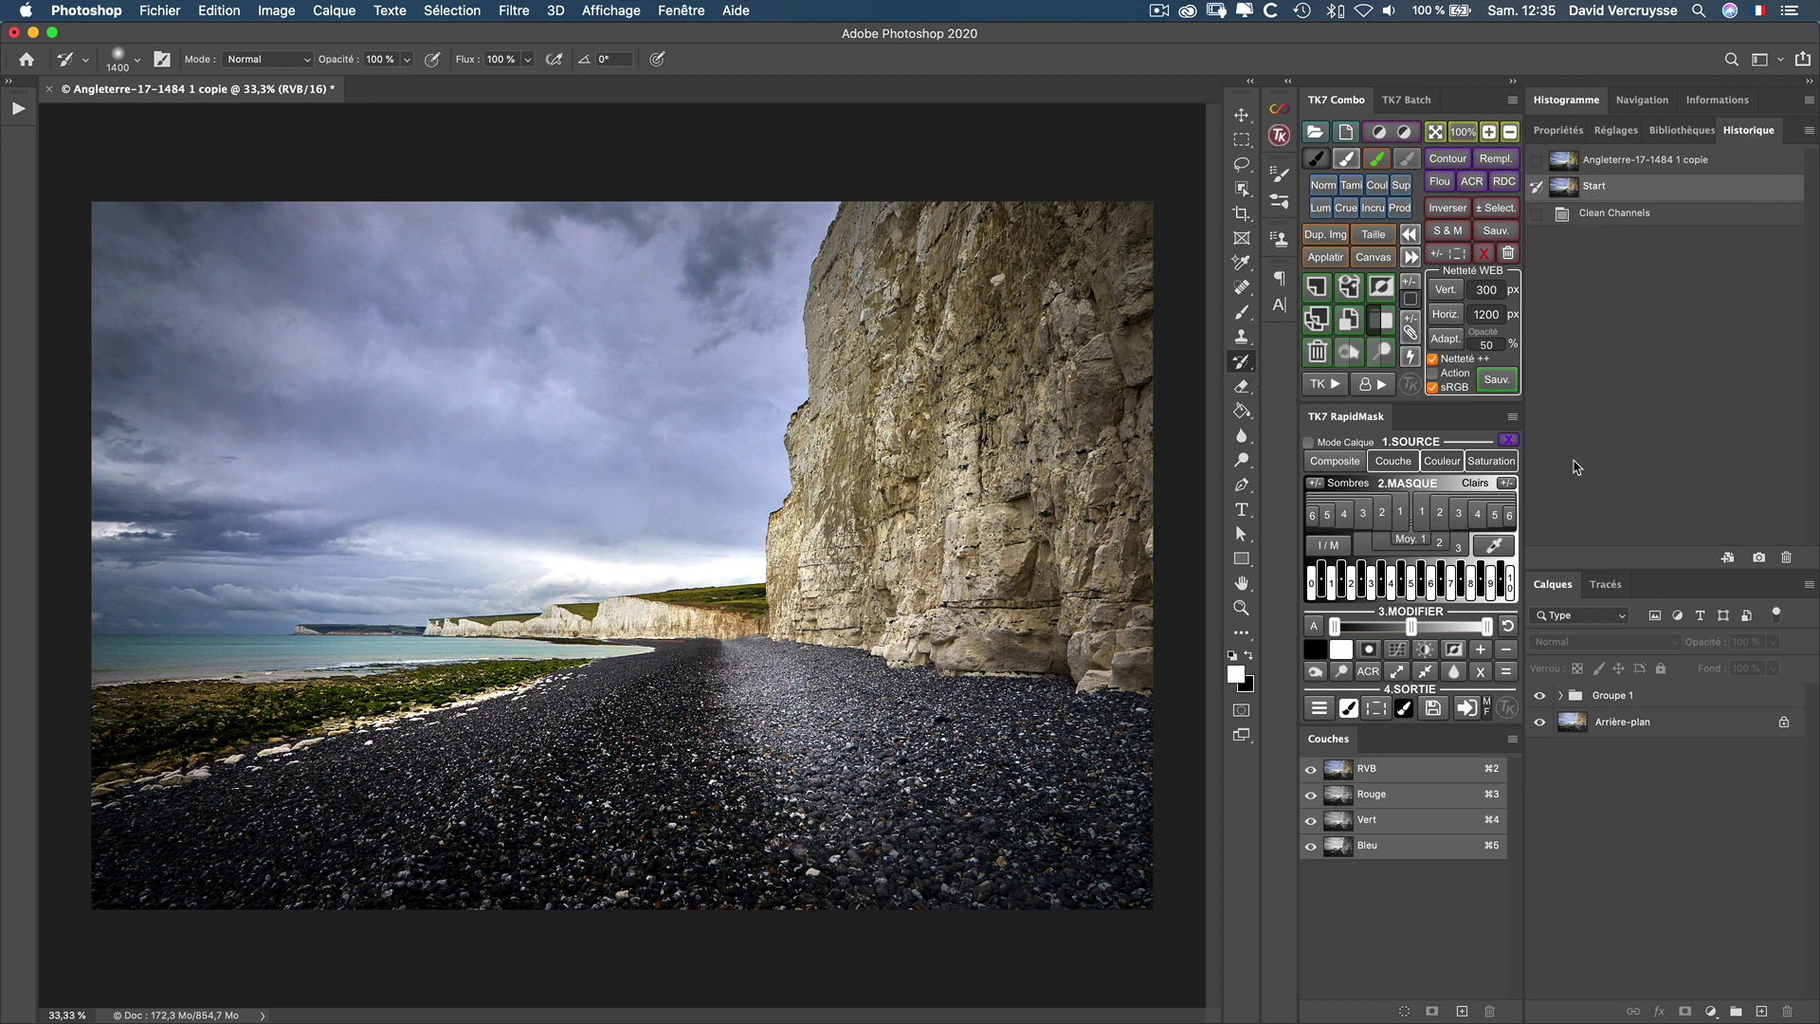
left_click(1635, 698)
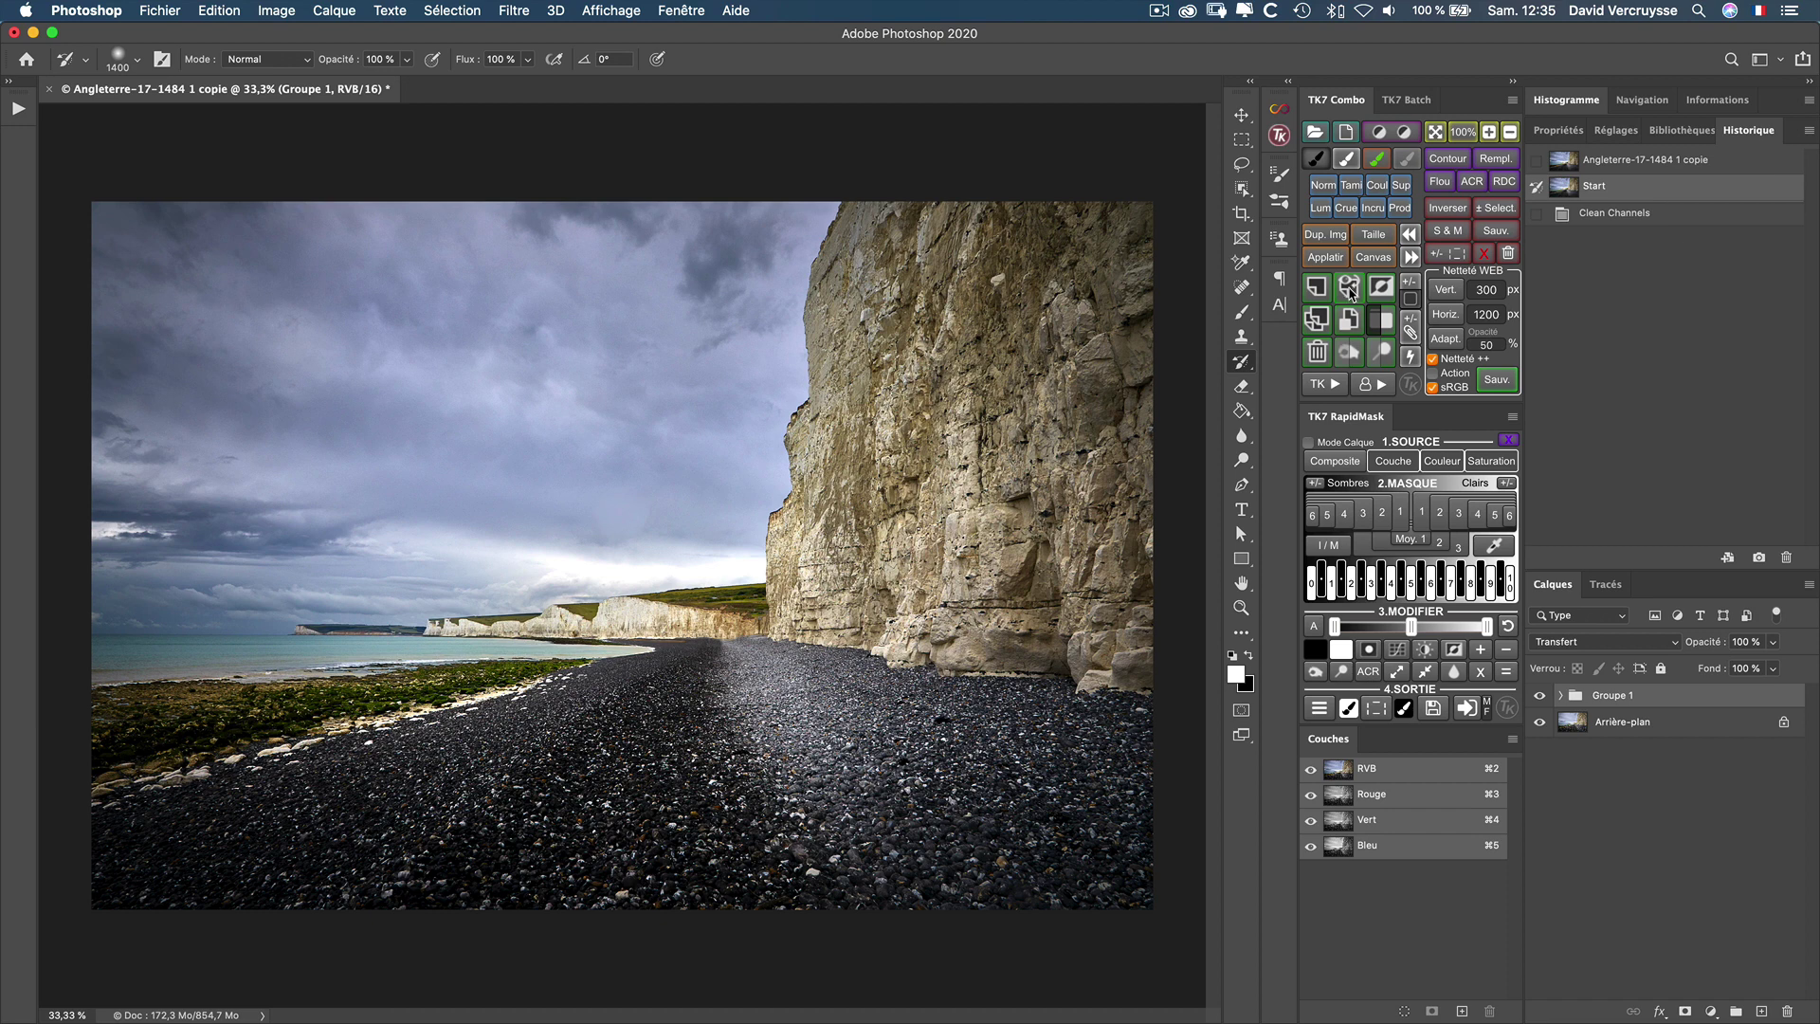
key("alt")
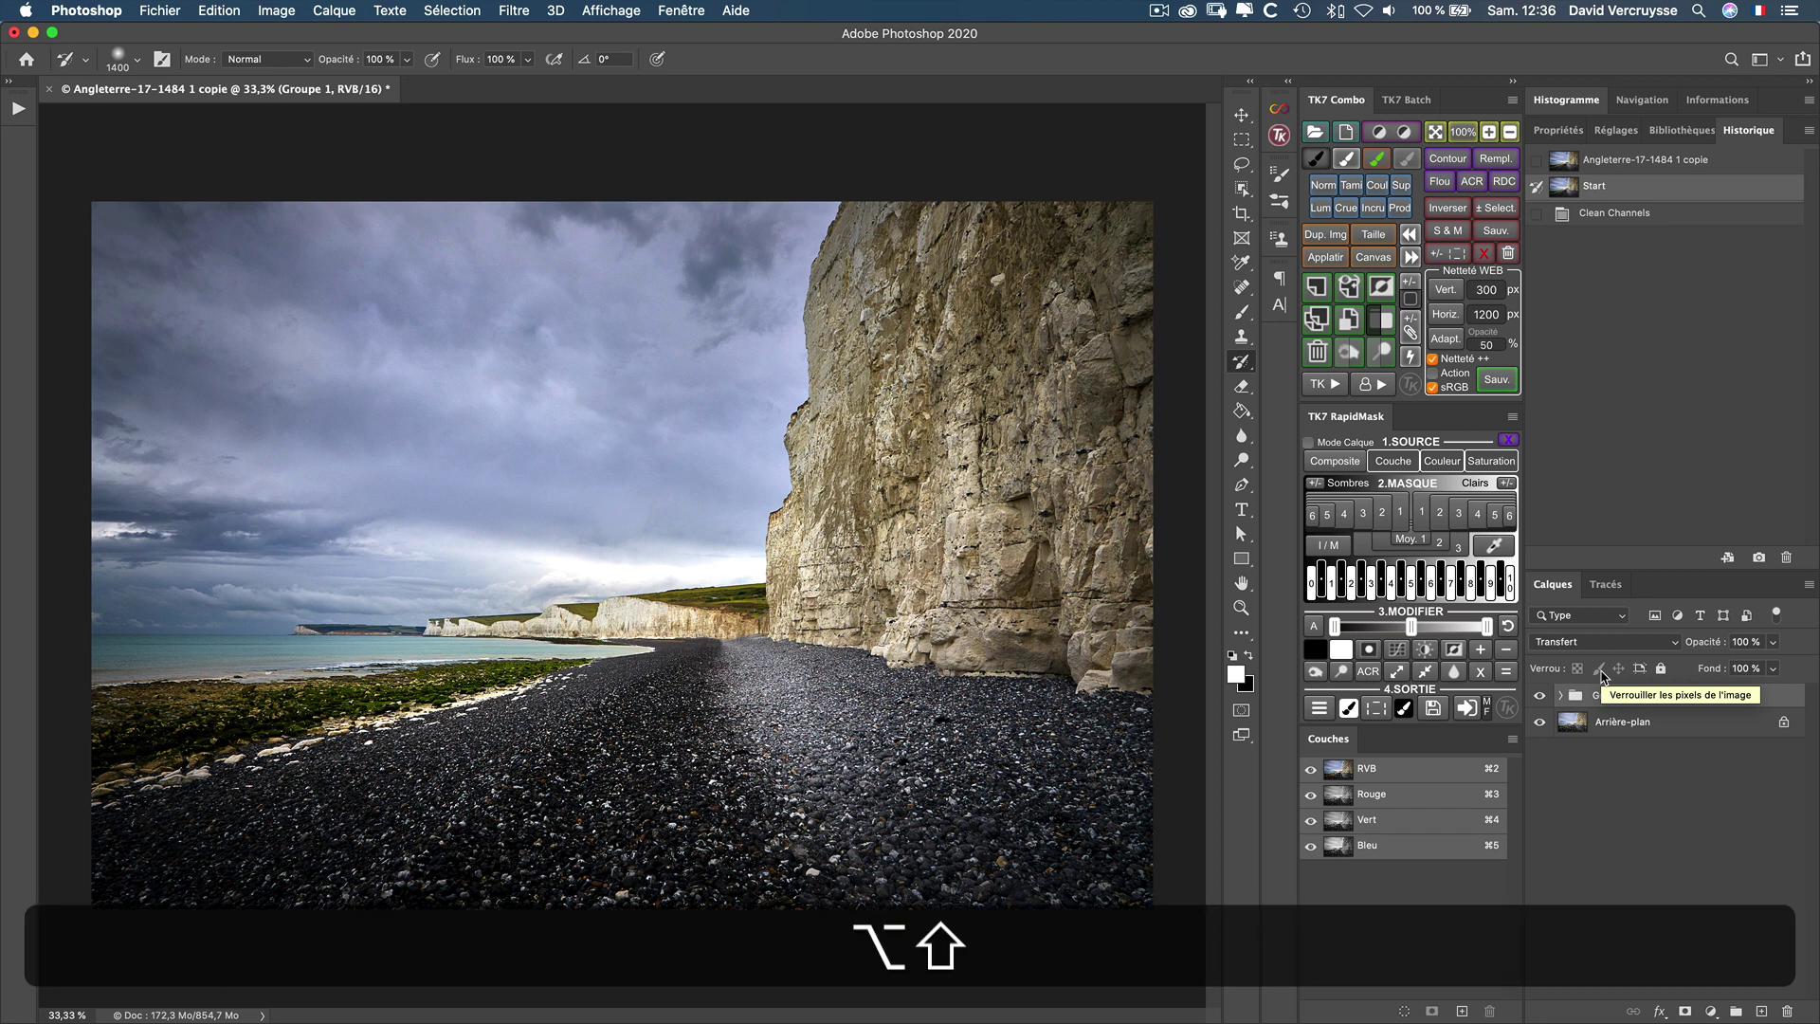
key("super+alt+shift+e")
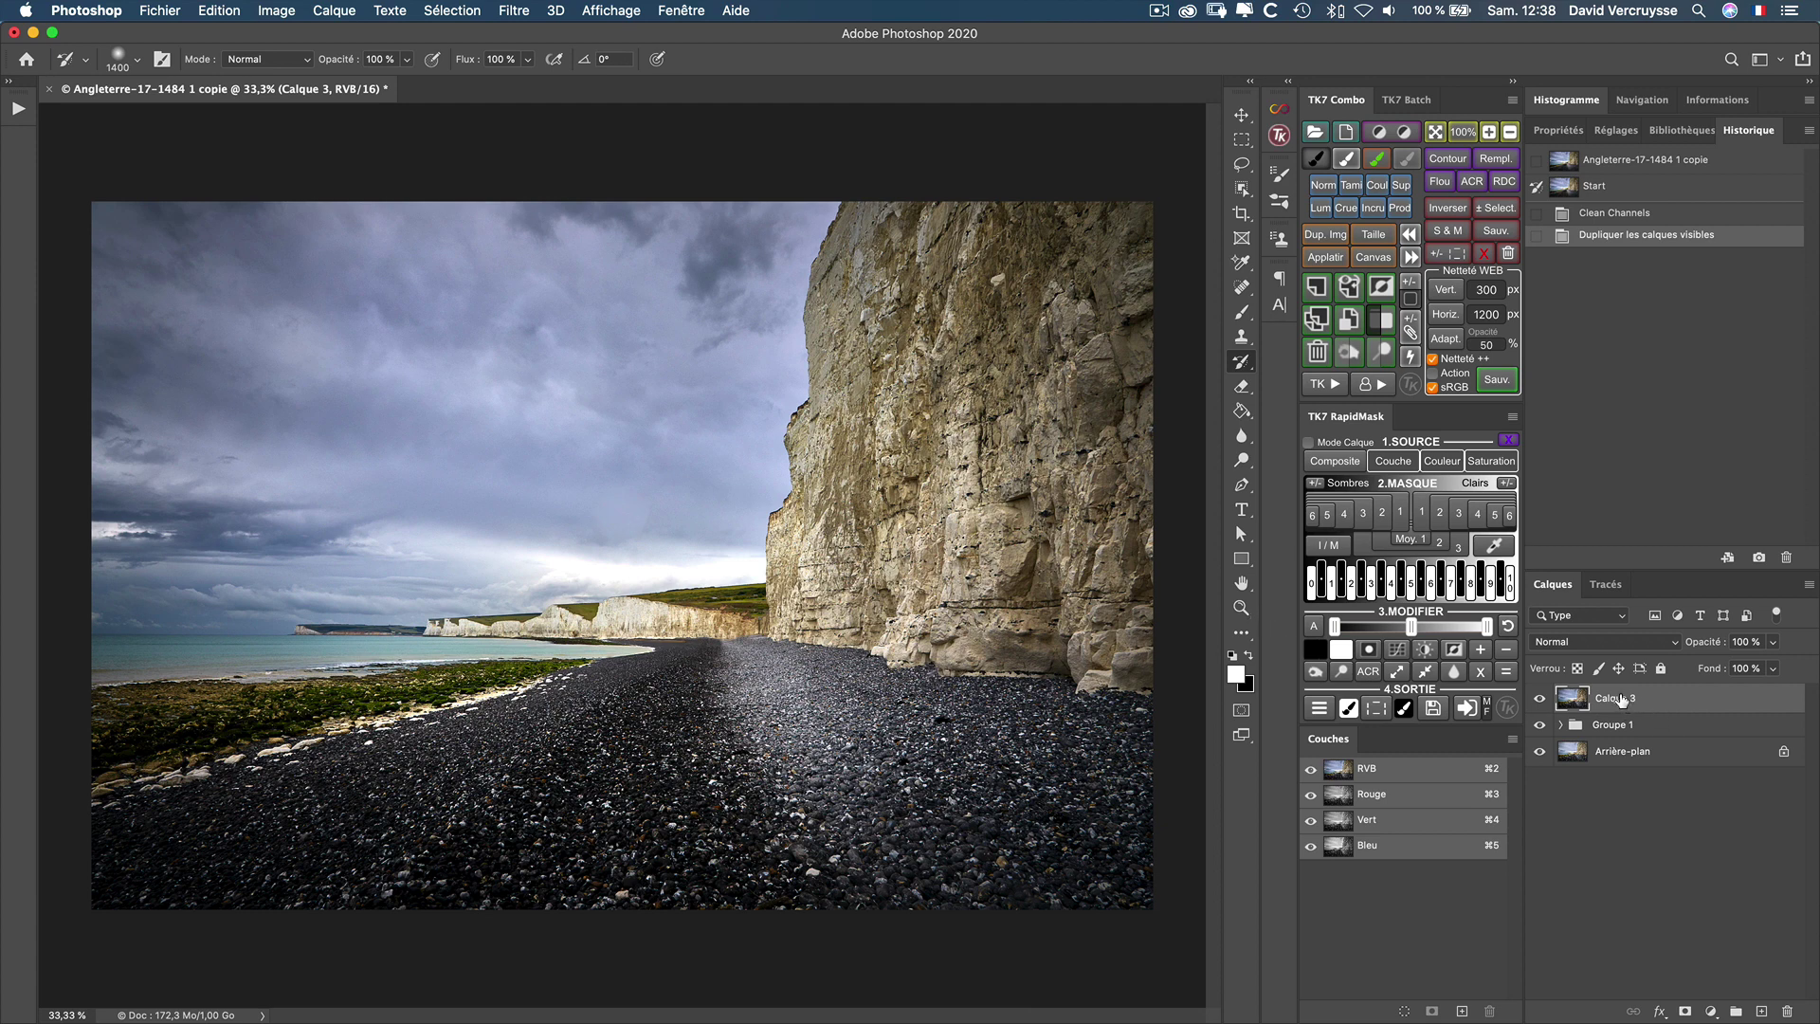
Step: Rename the merged layer Calque 3 to 'work'
double_click(1617, 699)
type("W")
key("Return")
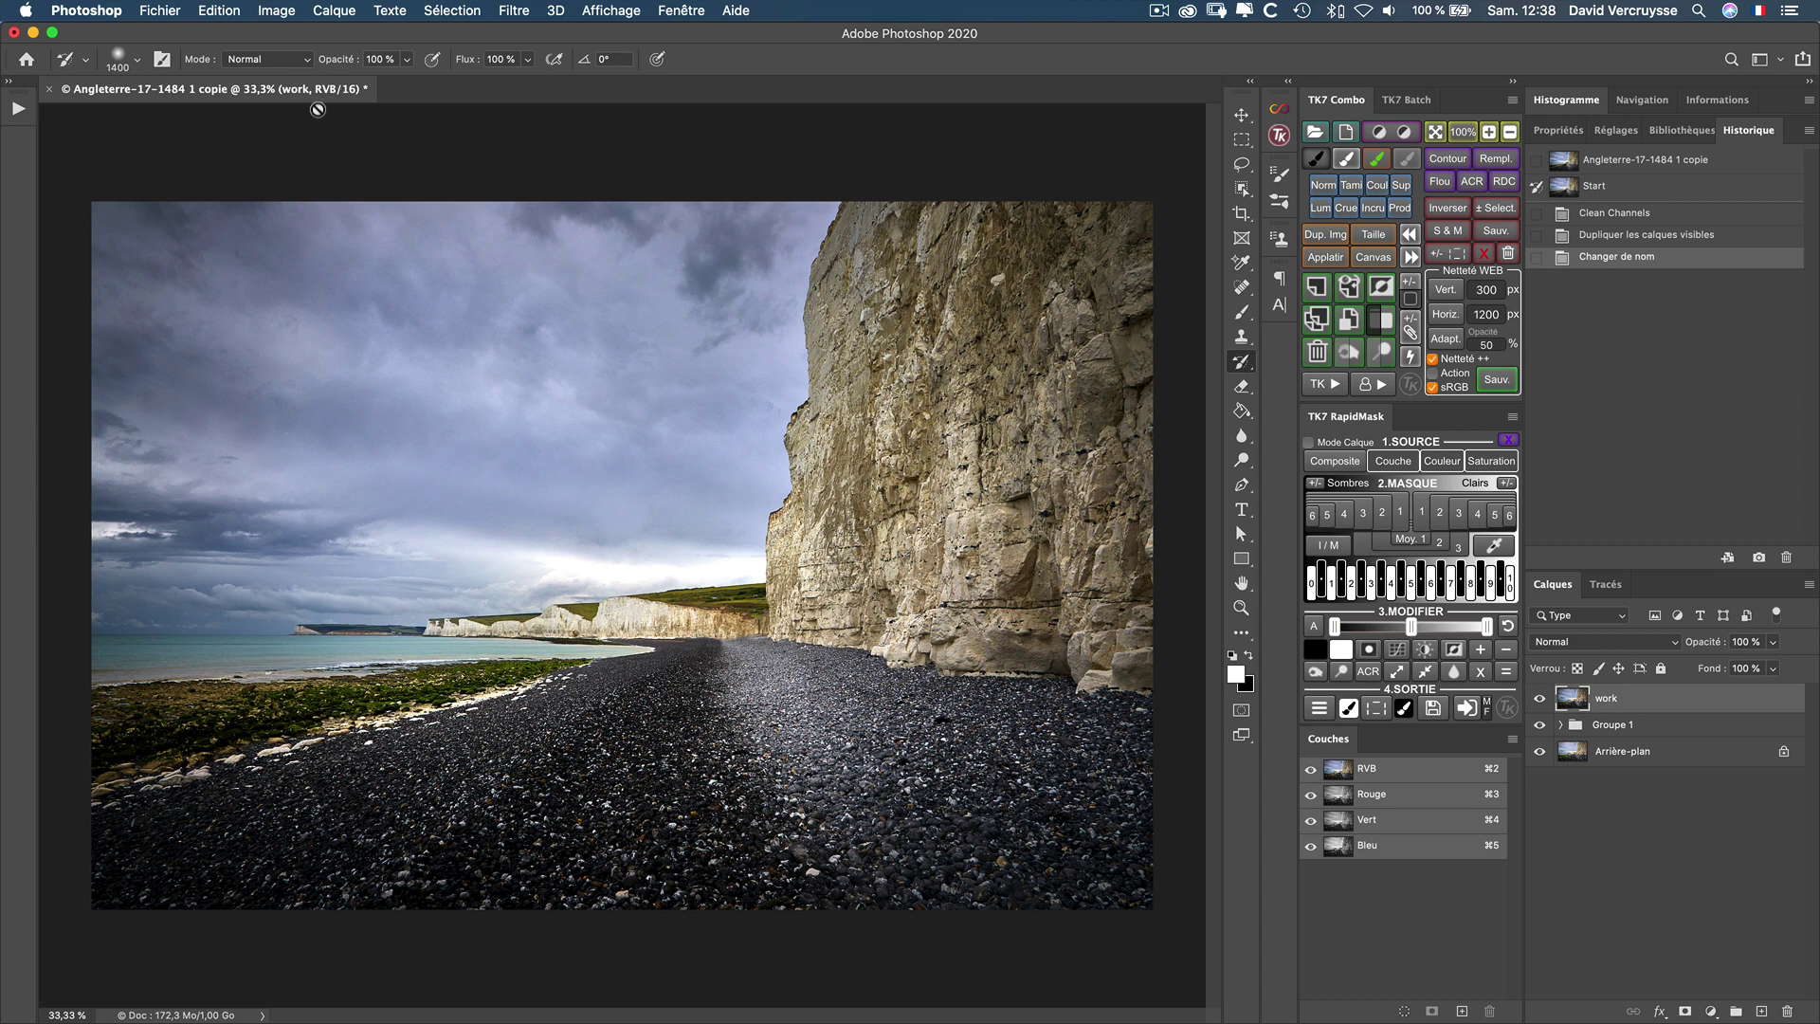
Step: Set the brush to Superposition mode with 29% flow, then dismiss the history brush error
left_click(304, 63)
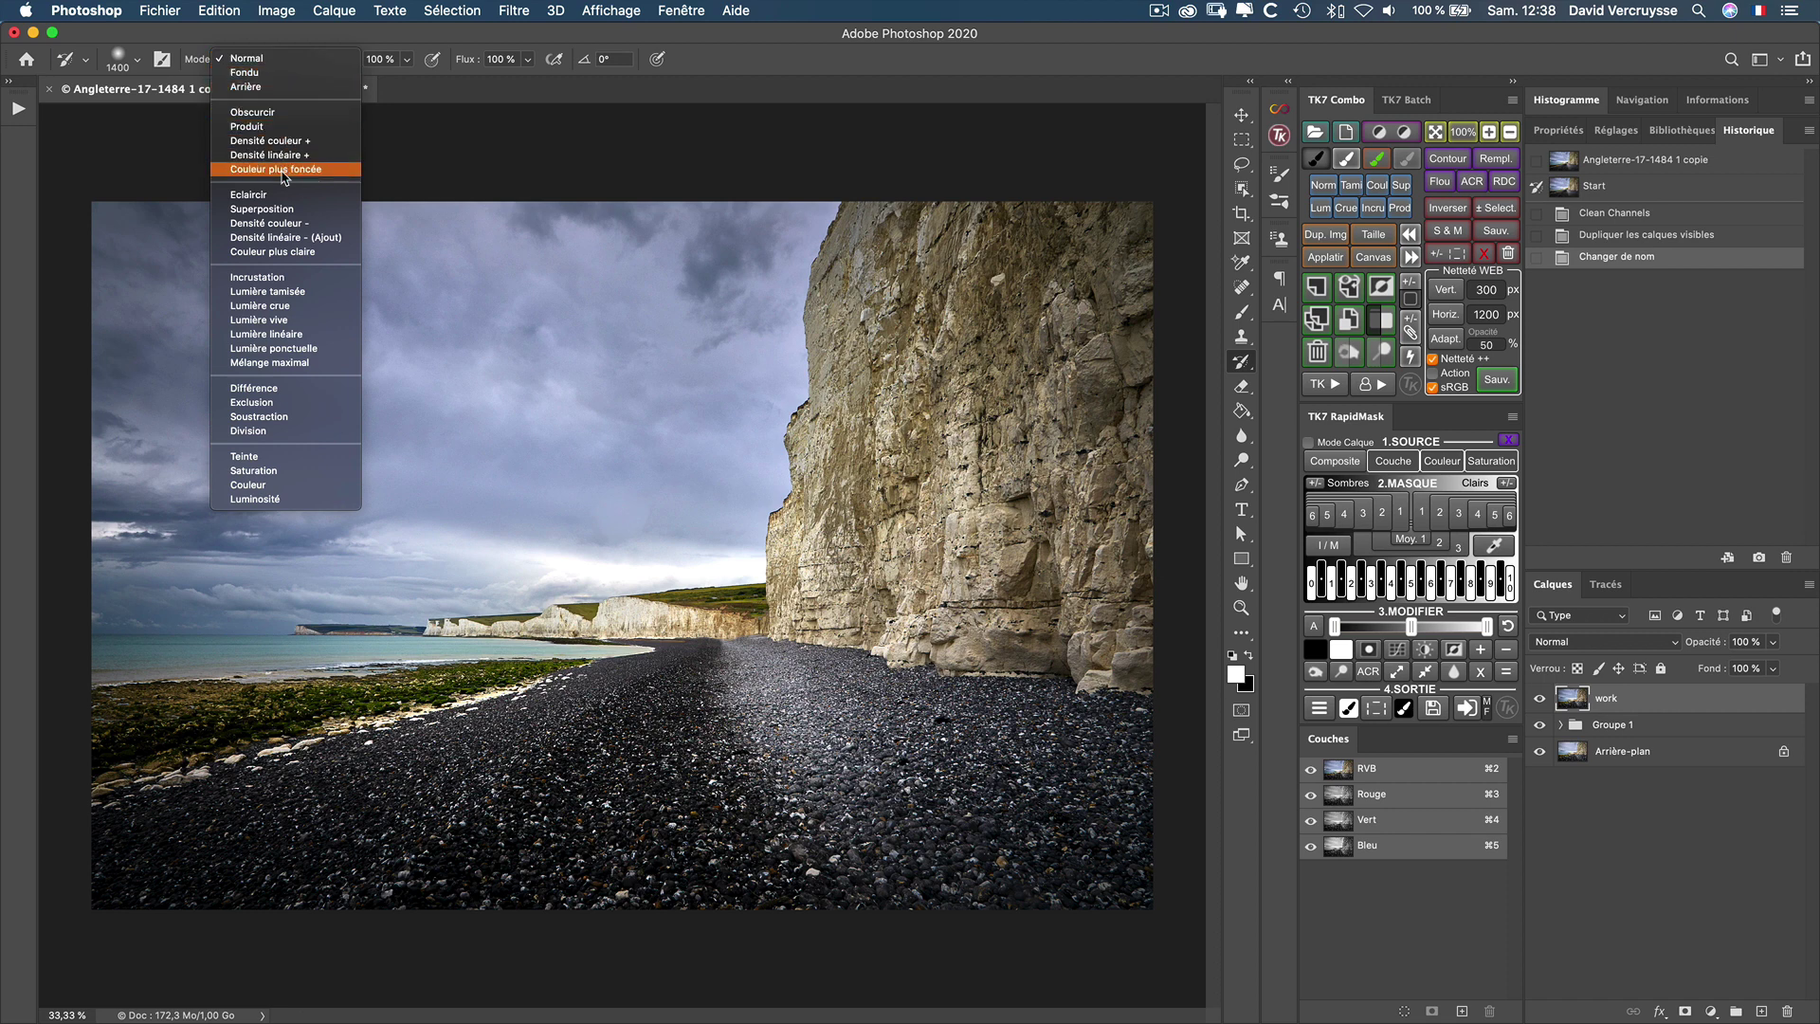
left_click(277, 209)
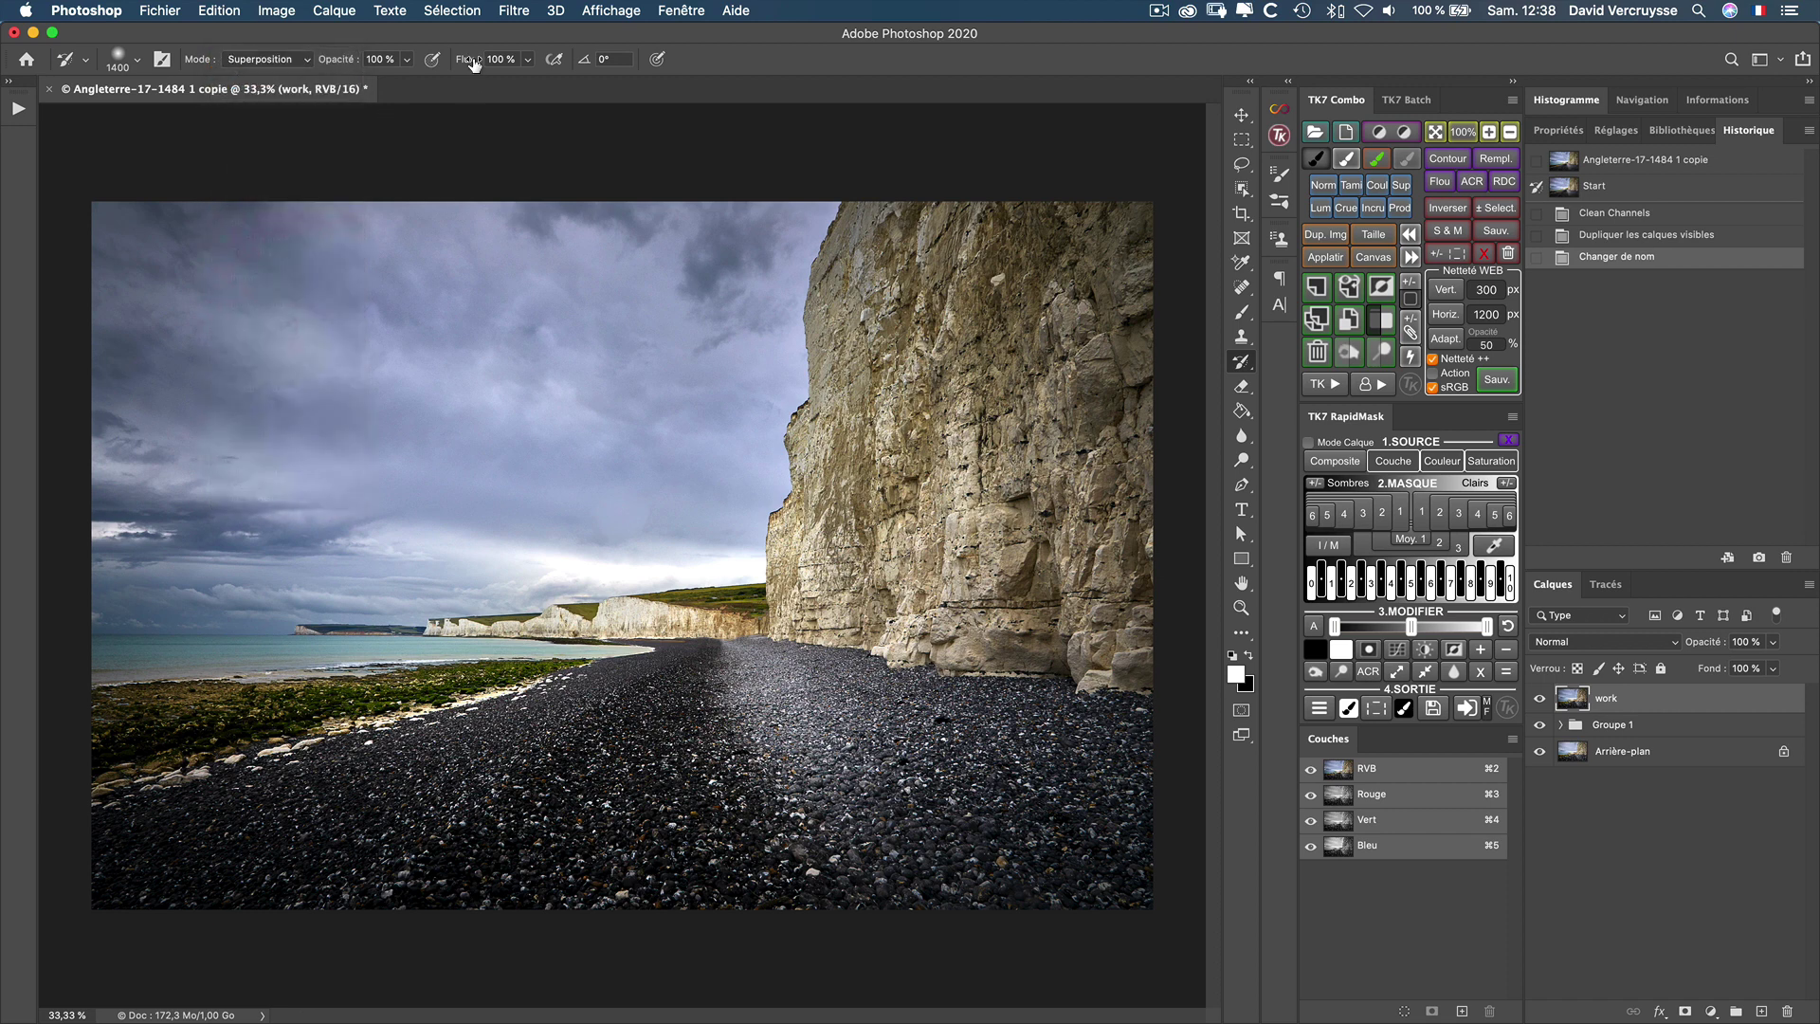
left_click_drag(469, 59, 287, 63)
left_click_drag(460, 71, 453, 68)
left_click(1041, 417)
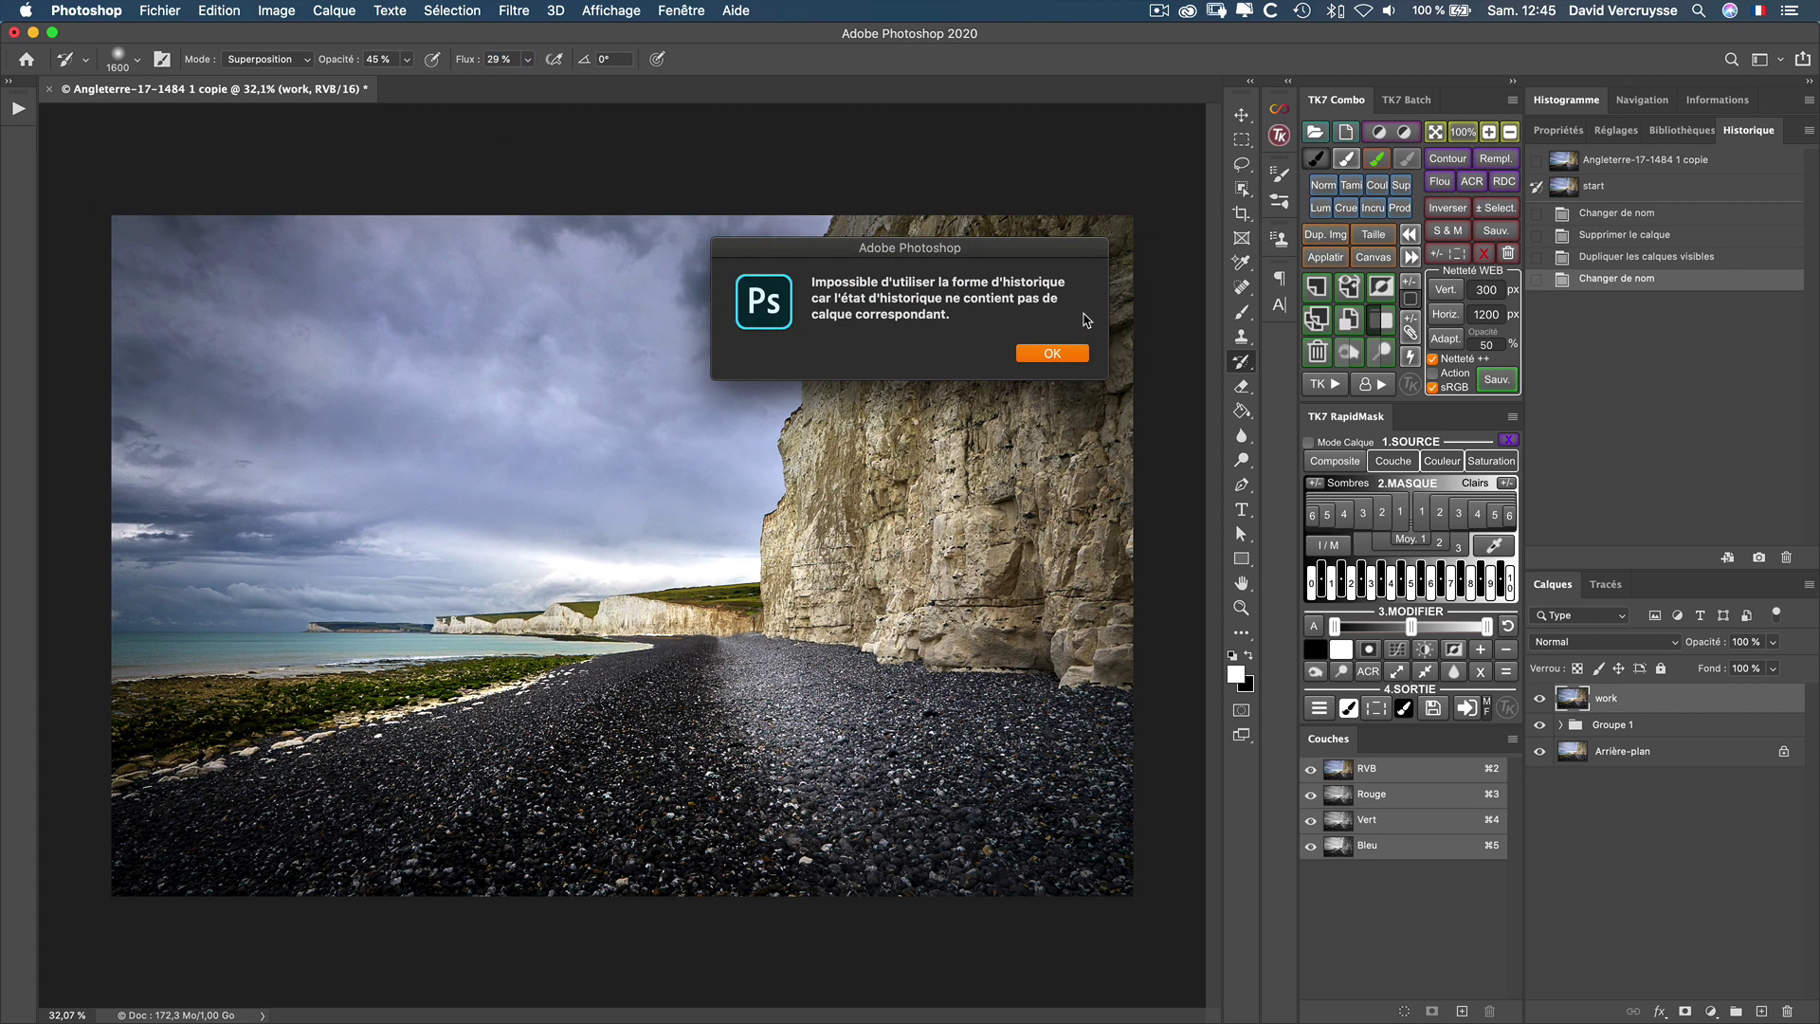
left_click(1052, 355)
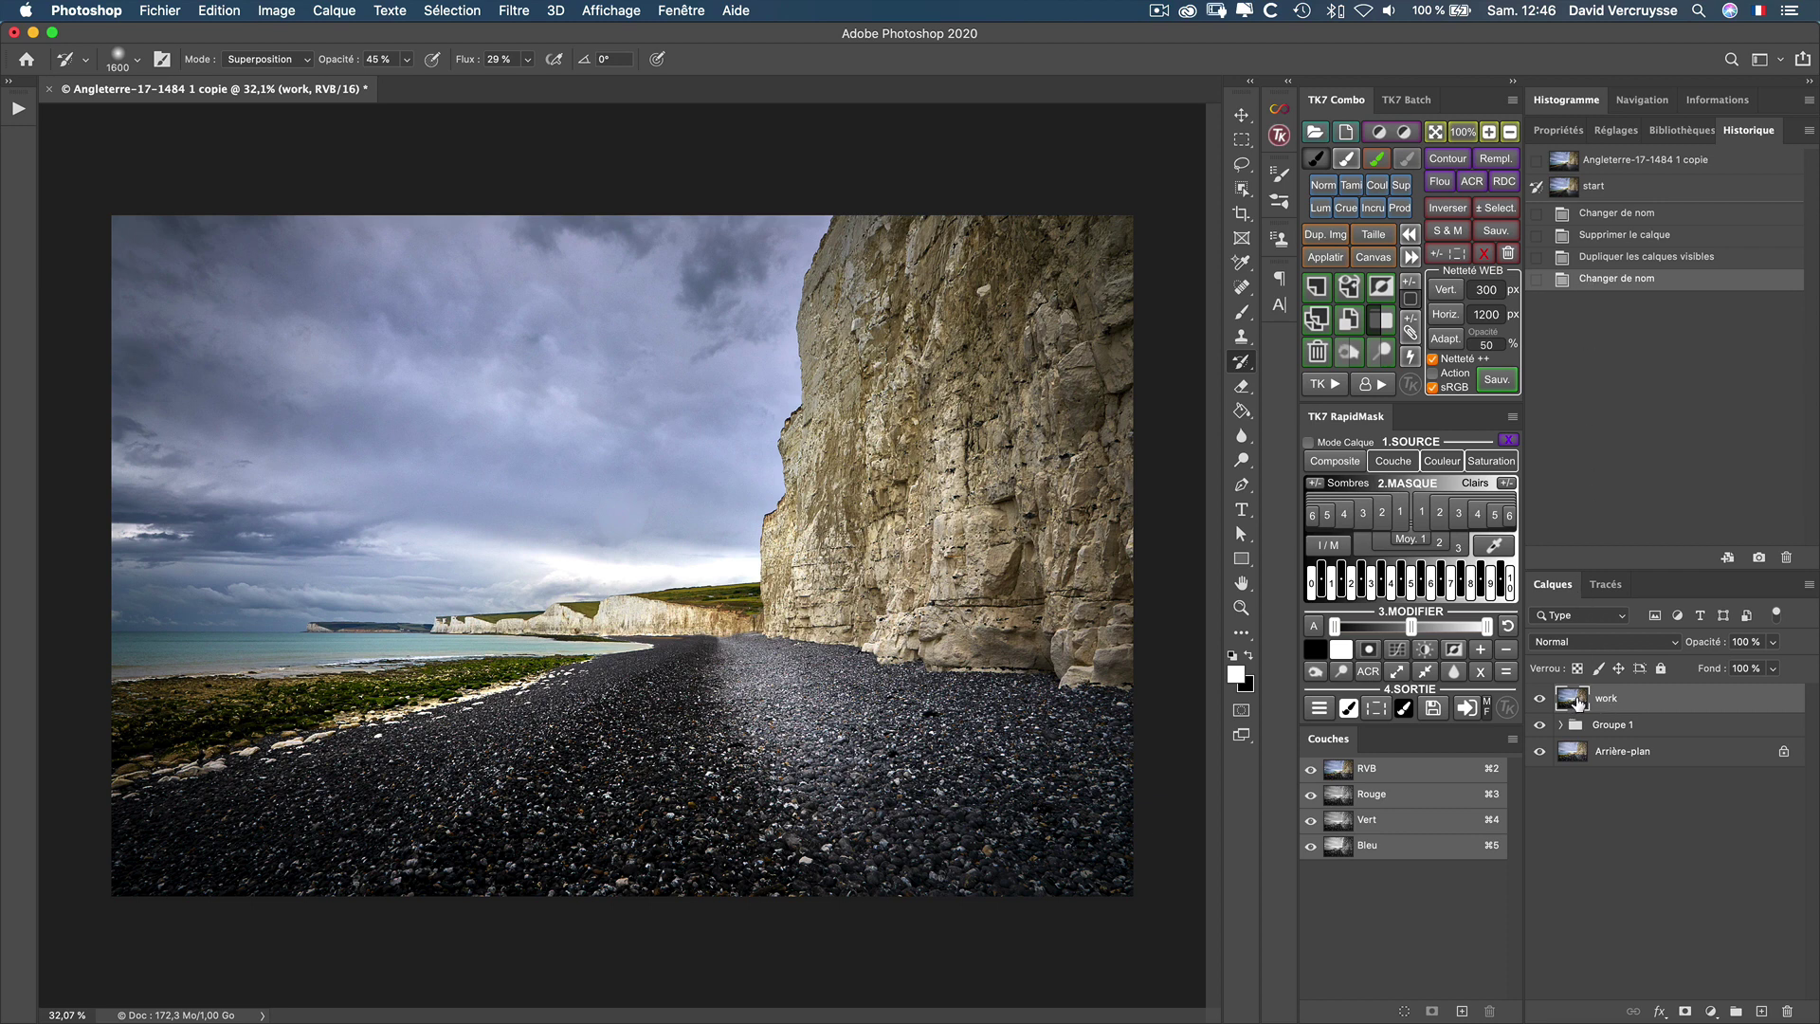
Step: Save a history snapshot named 'Départ' and make it the History Brush source
left_click(1759, 558)
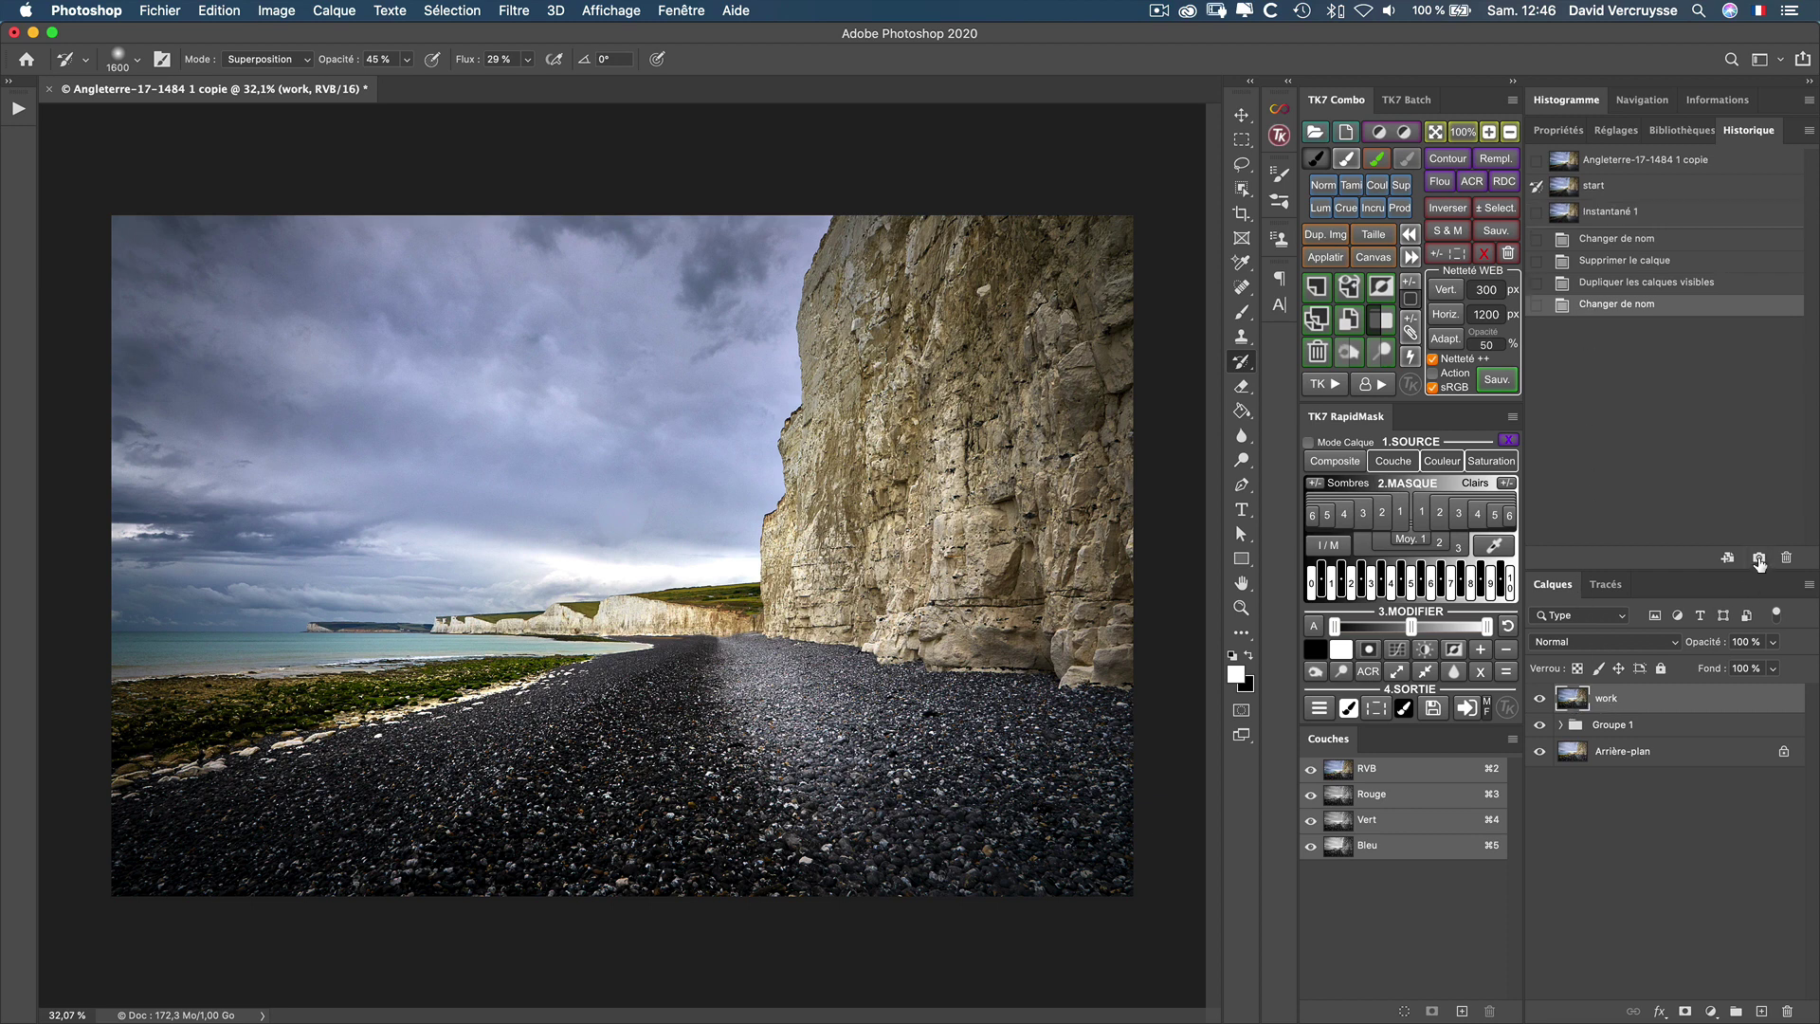
double_click(1623, 212)
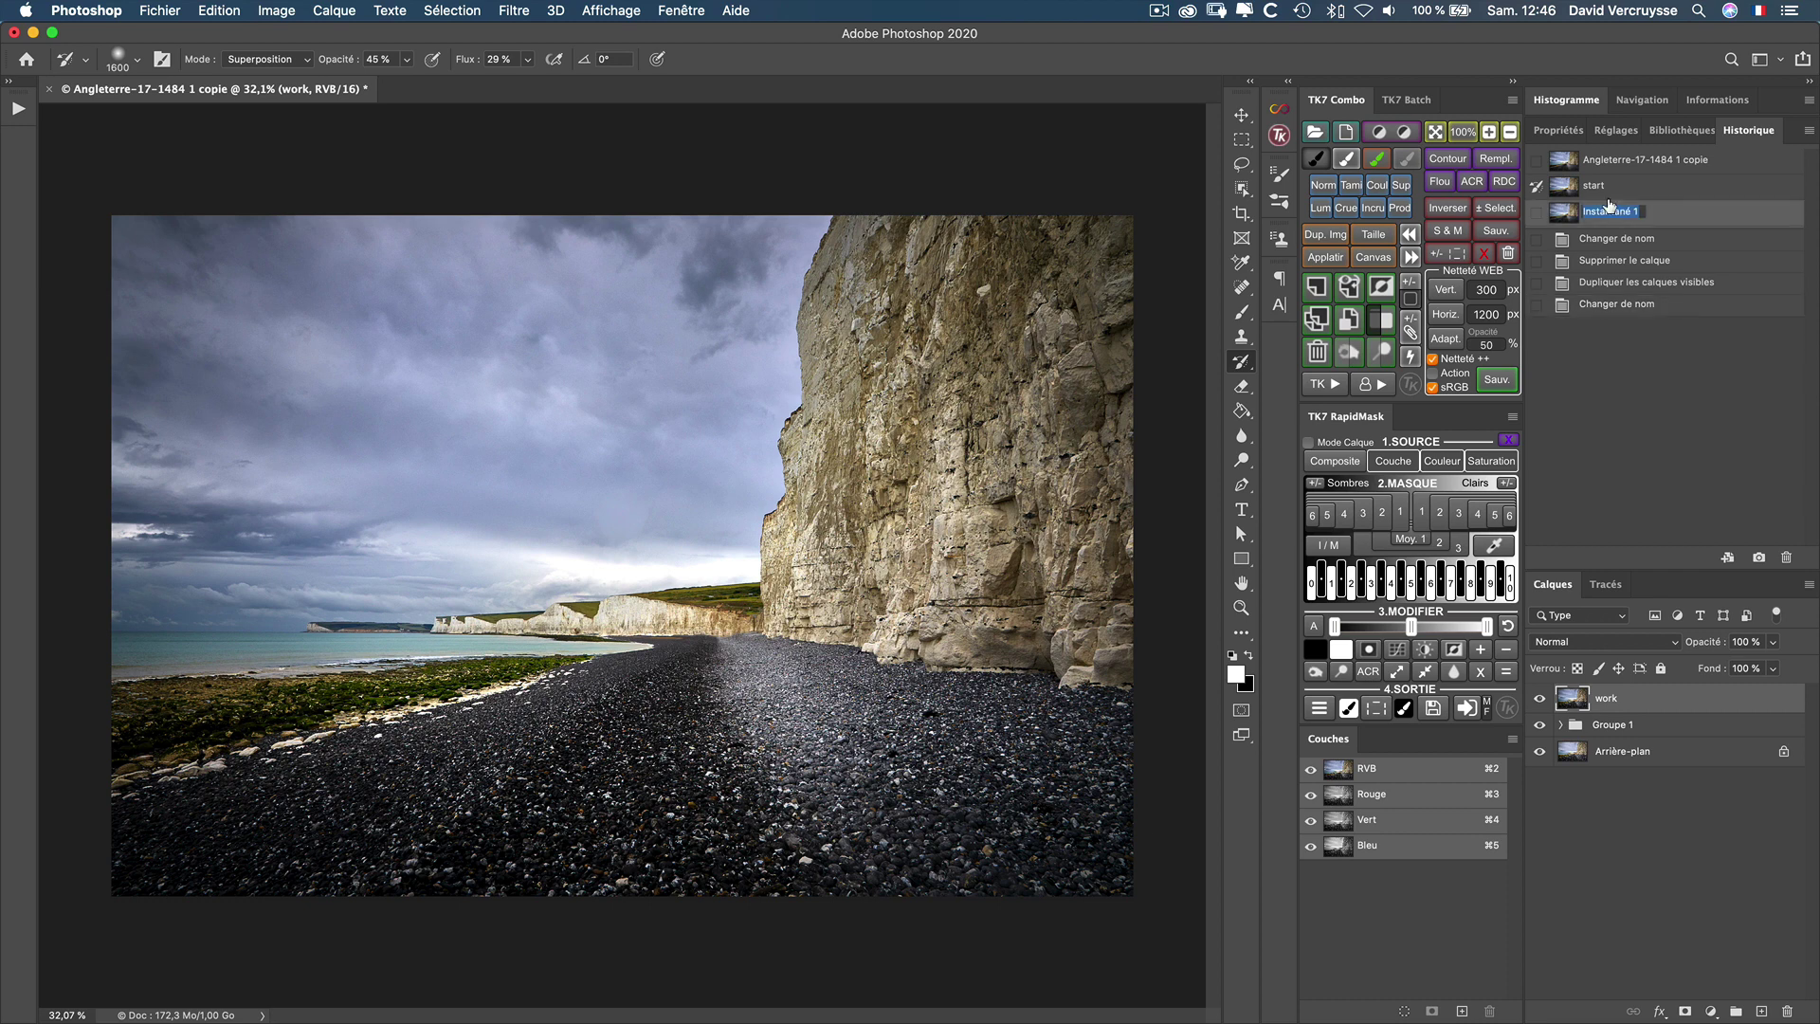
type("Départ")
key("Return")
left_click(1536, 212)
Step: Keep Superposition mode at 30% flow and paint the sky with a 1900 brush
left_click(302, 61)
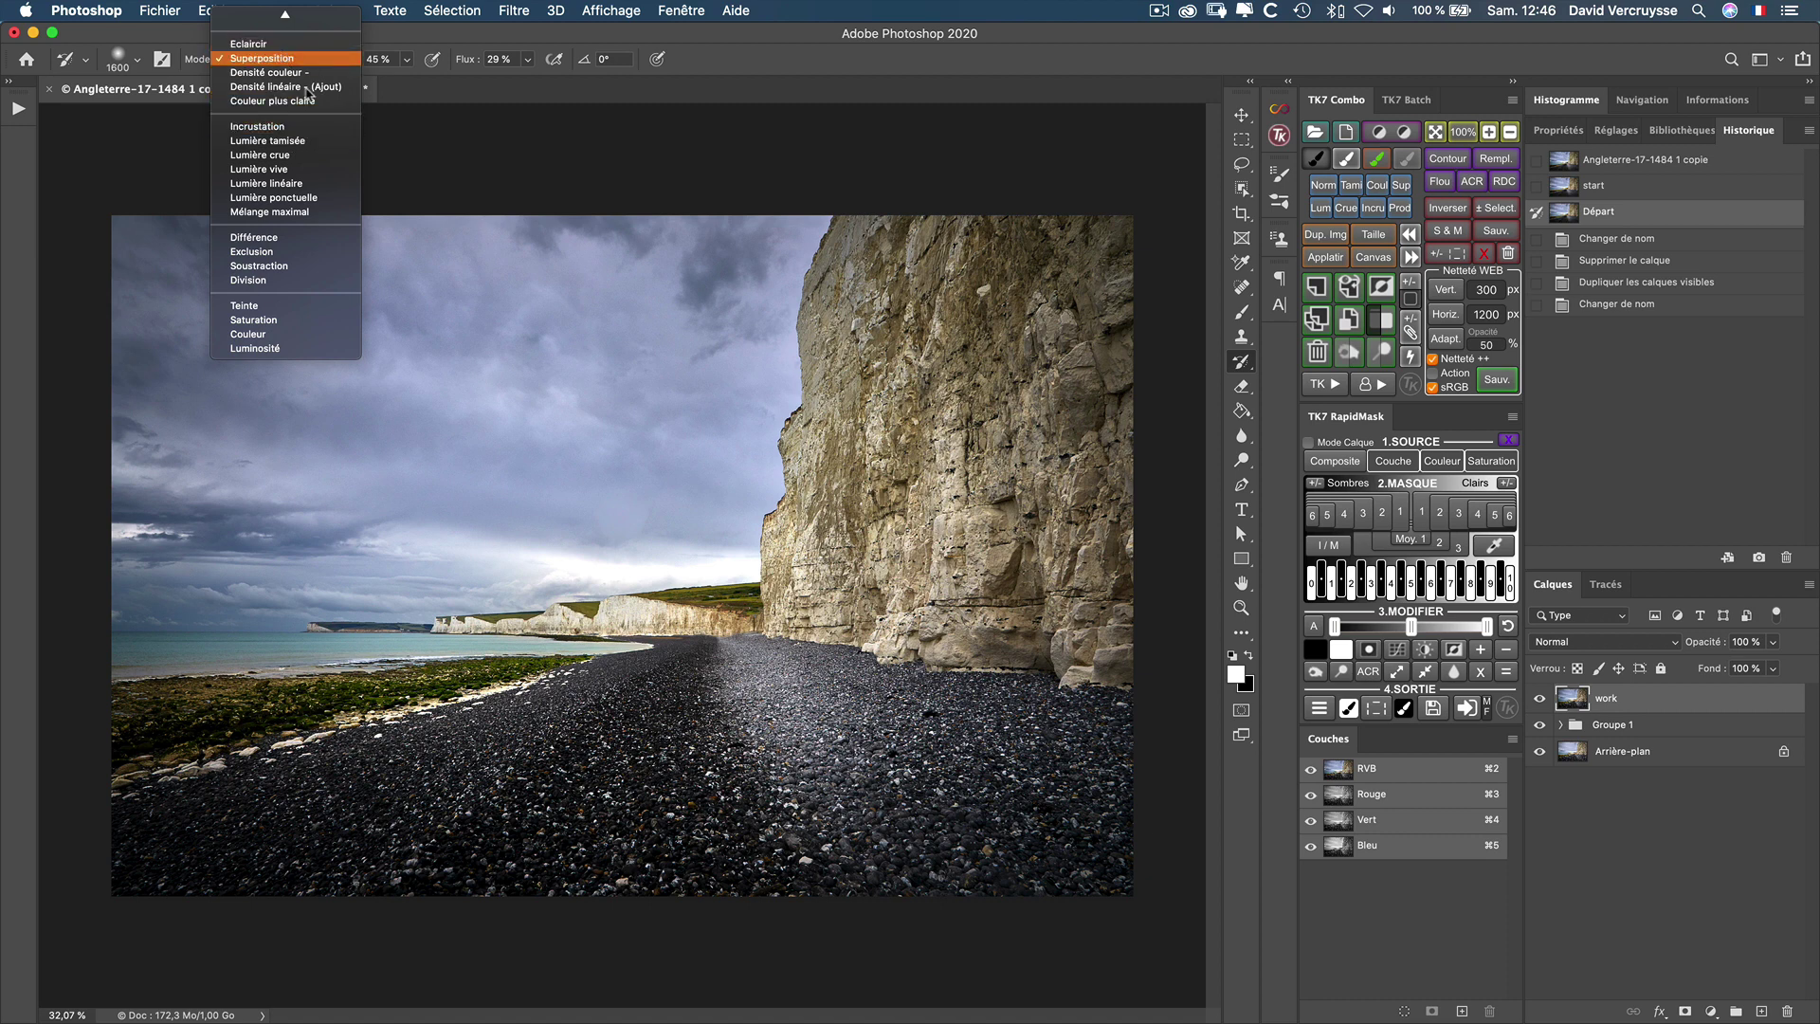
left_click(465, 64)
left_click_drag(466, 64, 469, 63)
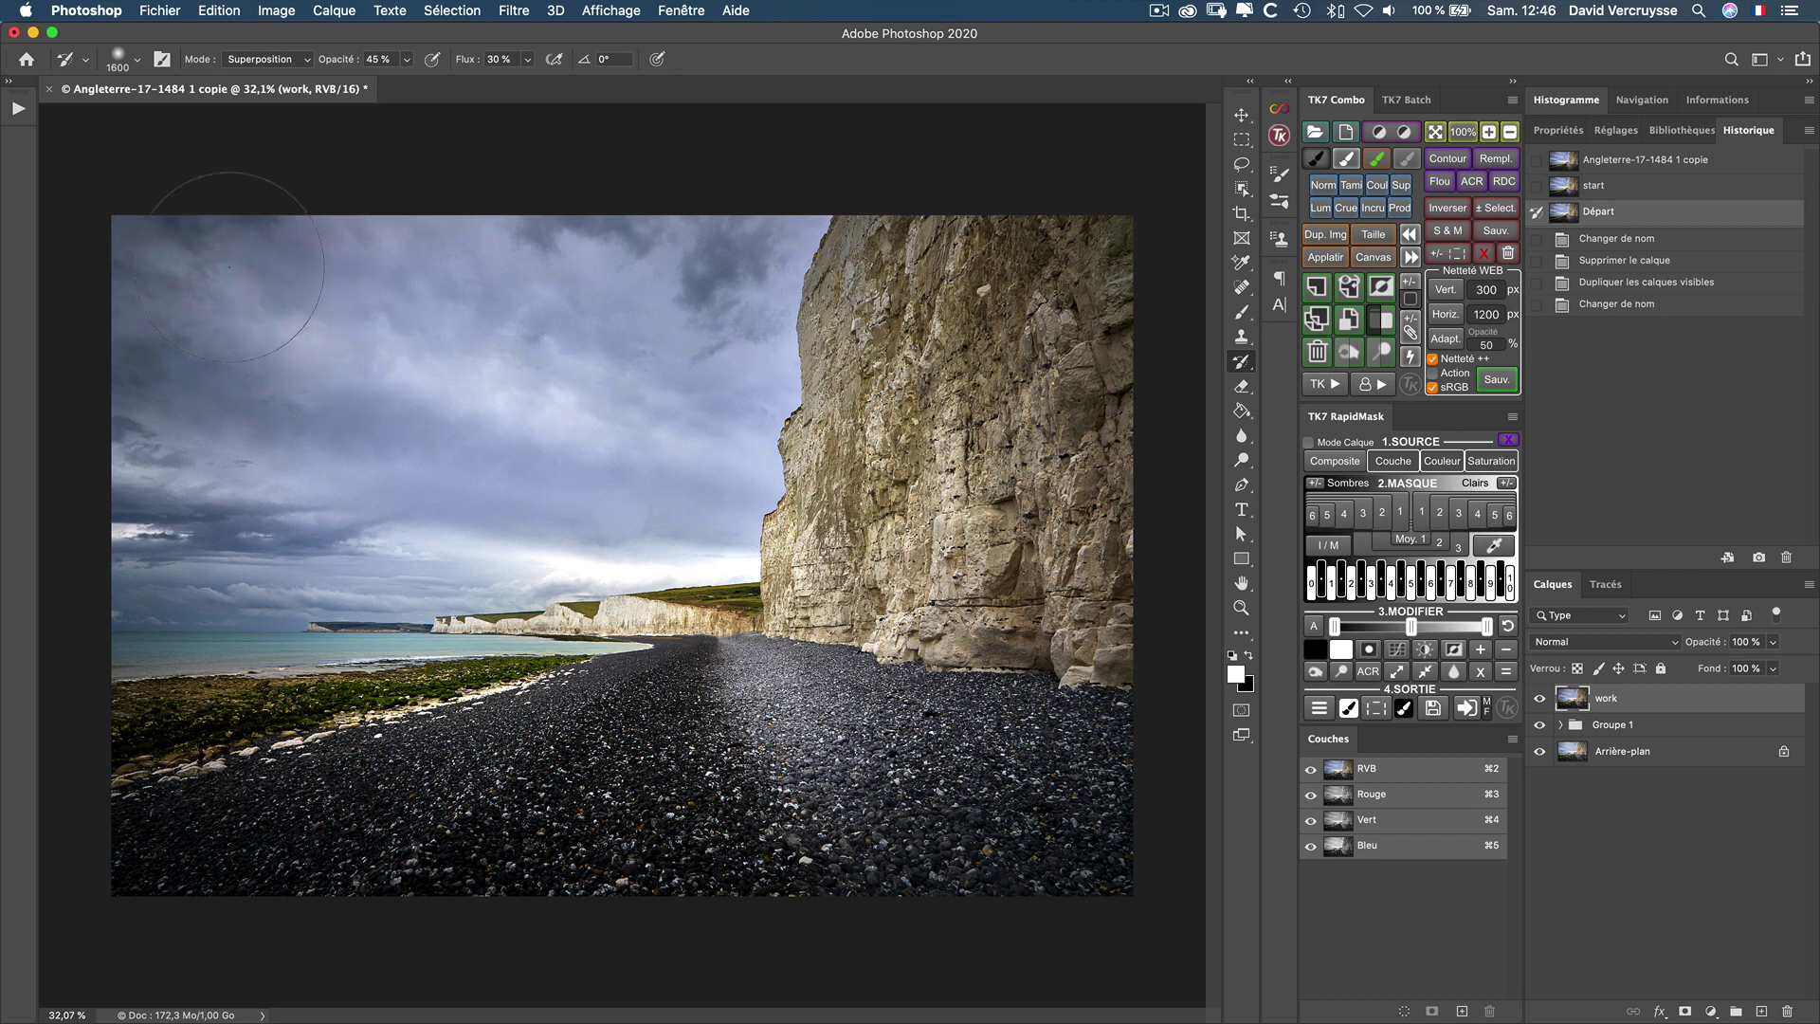
left_click_drag(304, 298, 408, 327)
key("bracketright")
key("bracketright")
key("bracketright")
left_click_drag(598, 385, 730, 436)
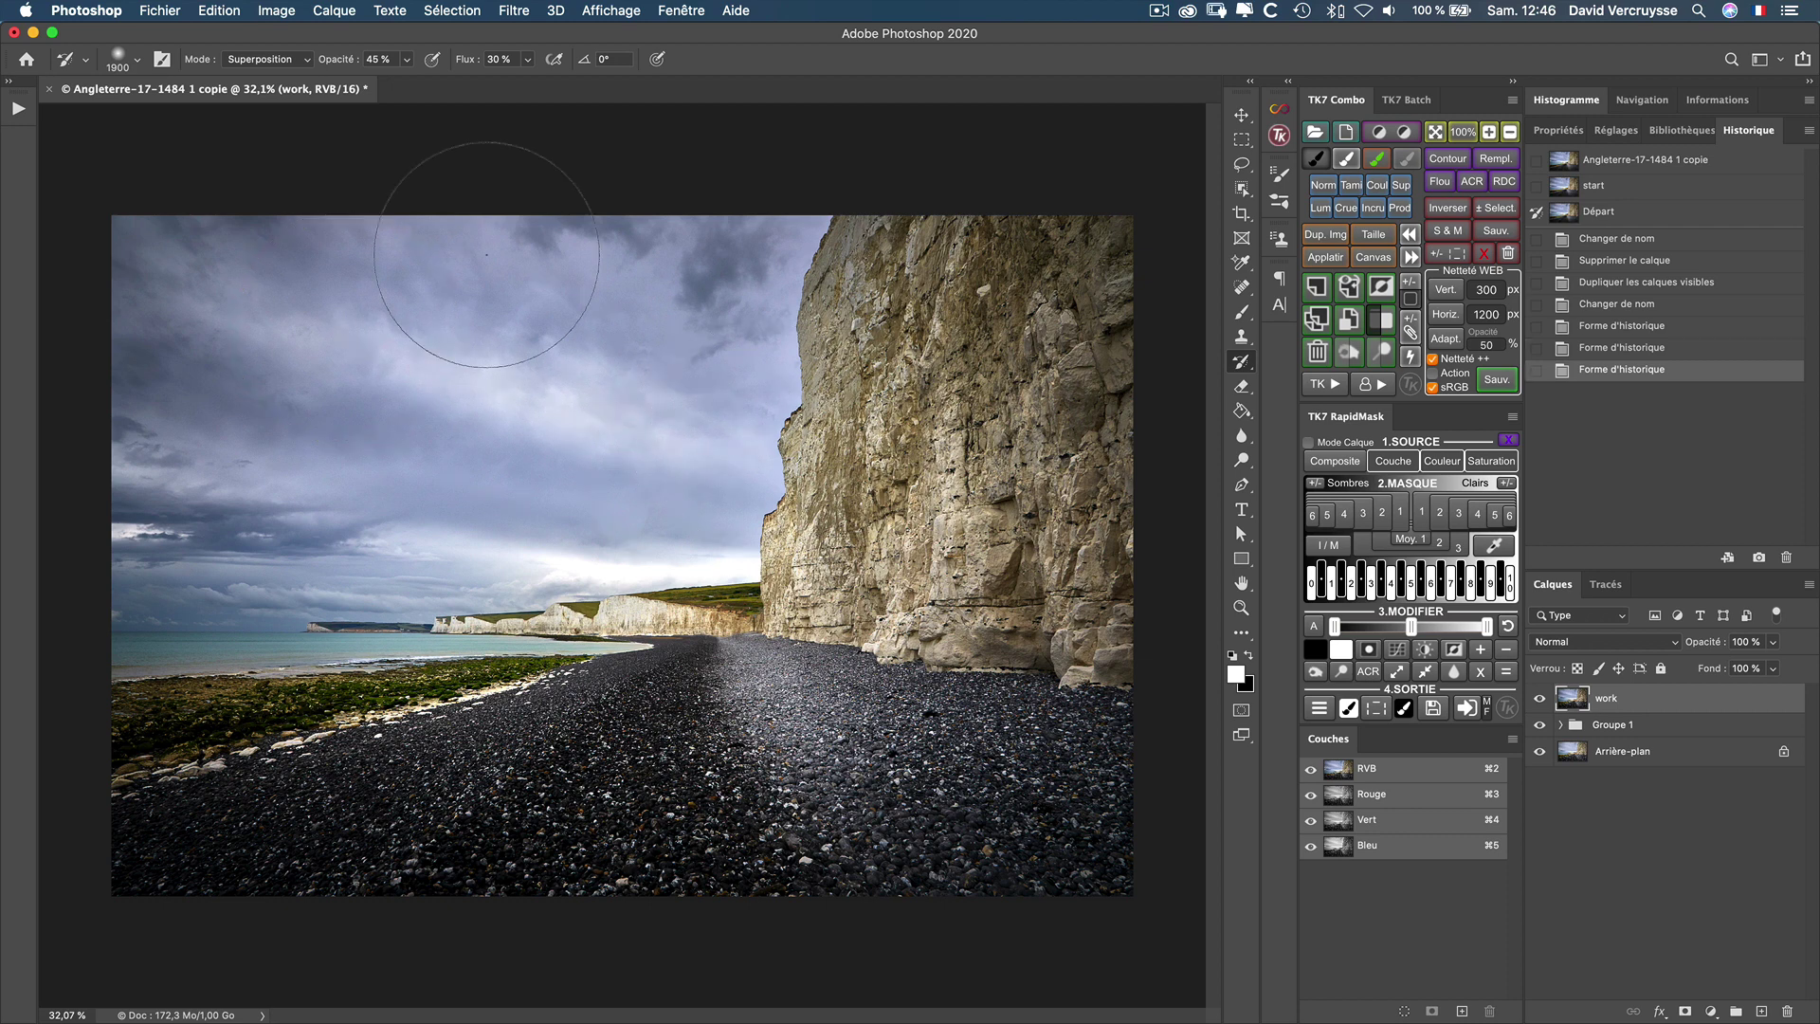
Step: Switch the brush to Produit mode and darken the top and left of the sky
left_click(266, 58)
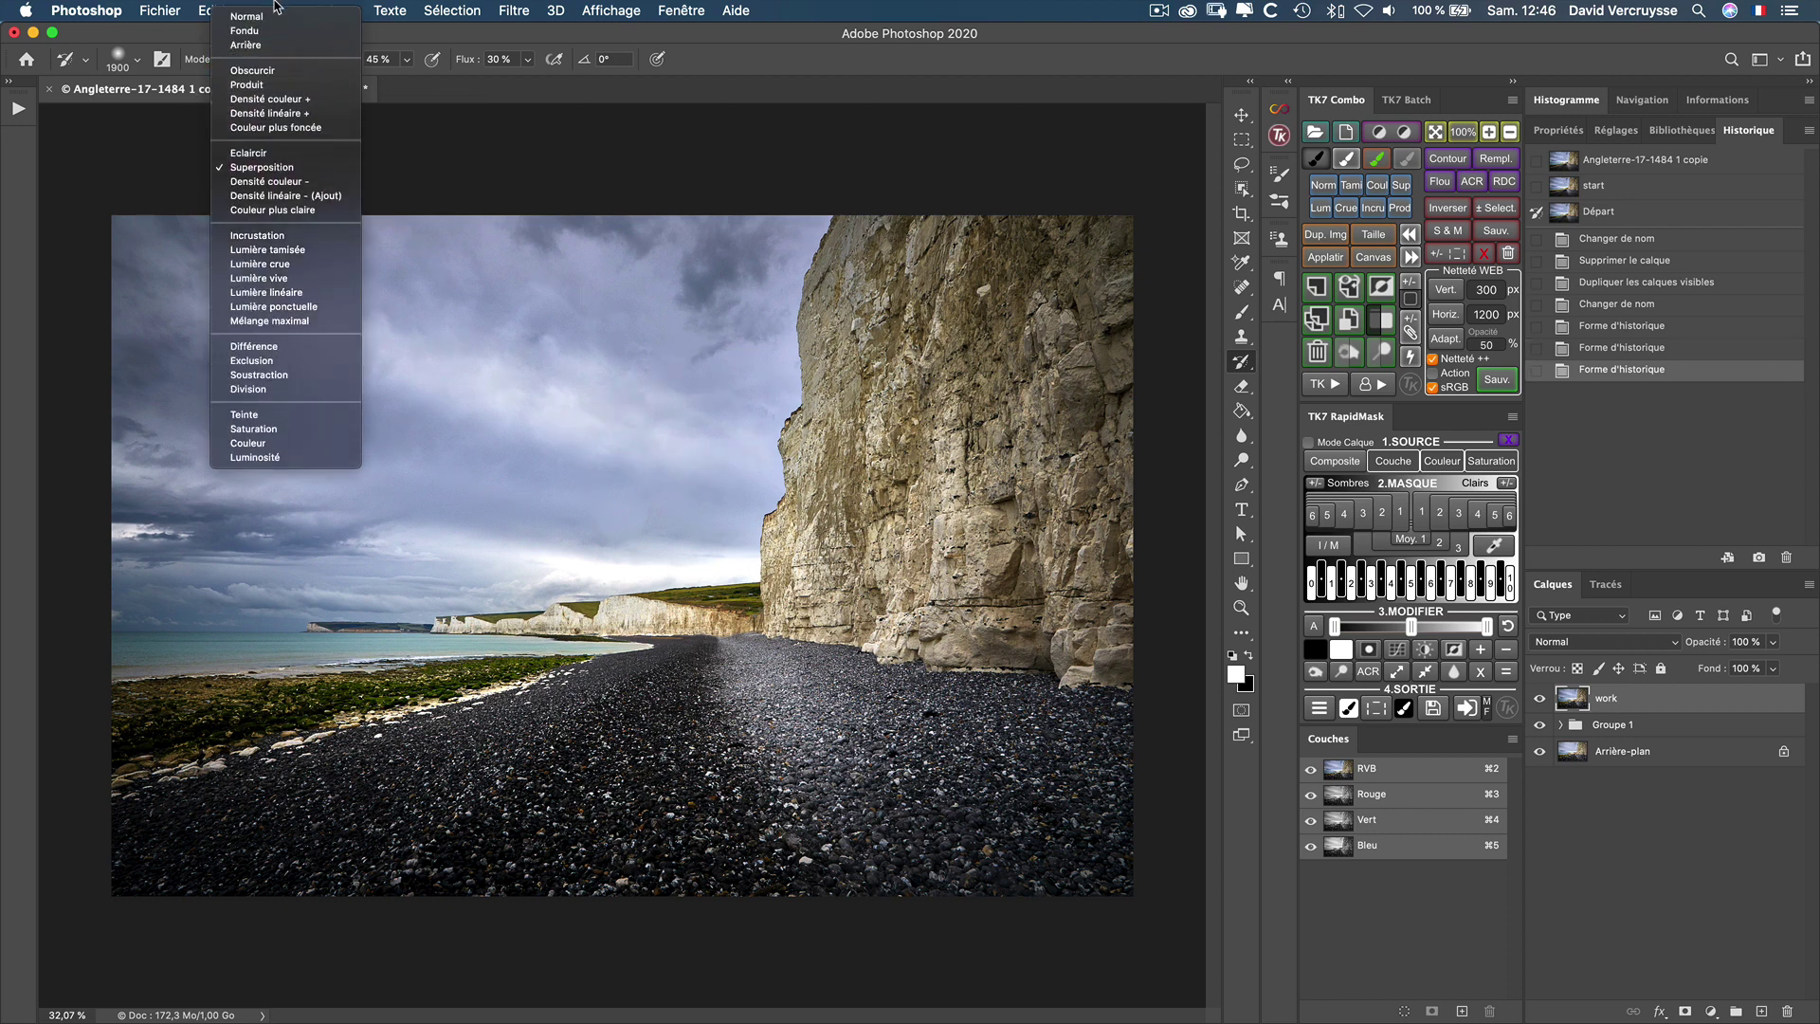
left_click(263, 91)
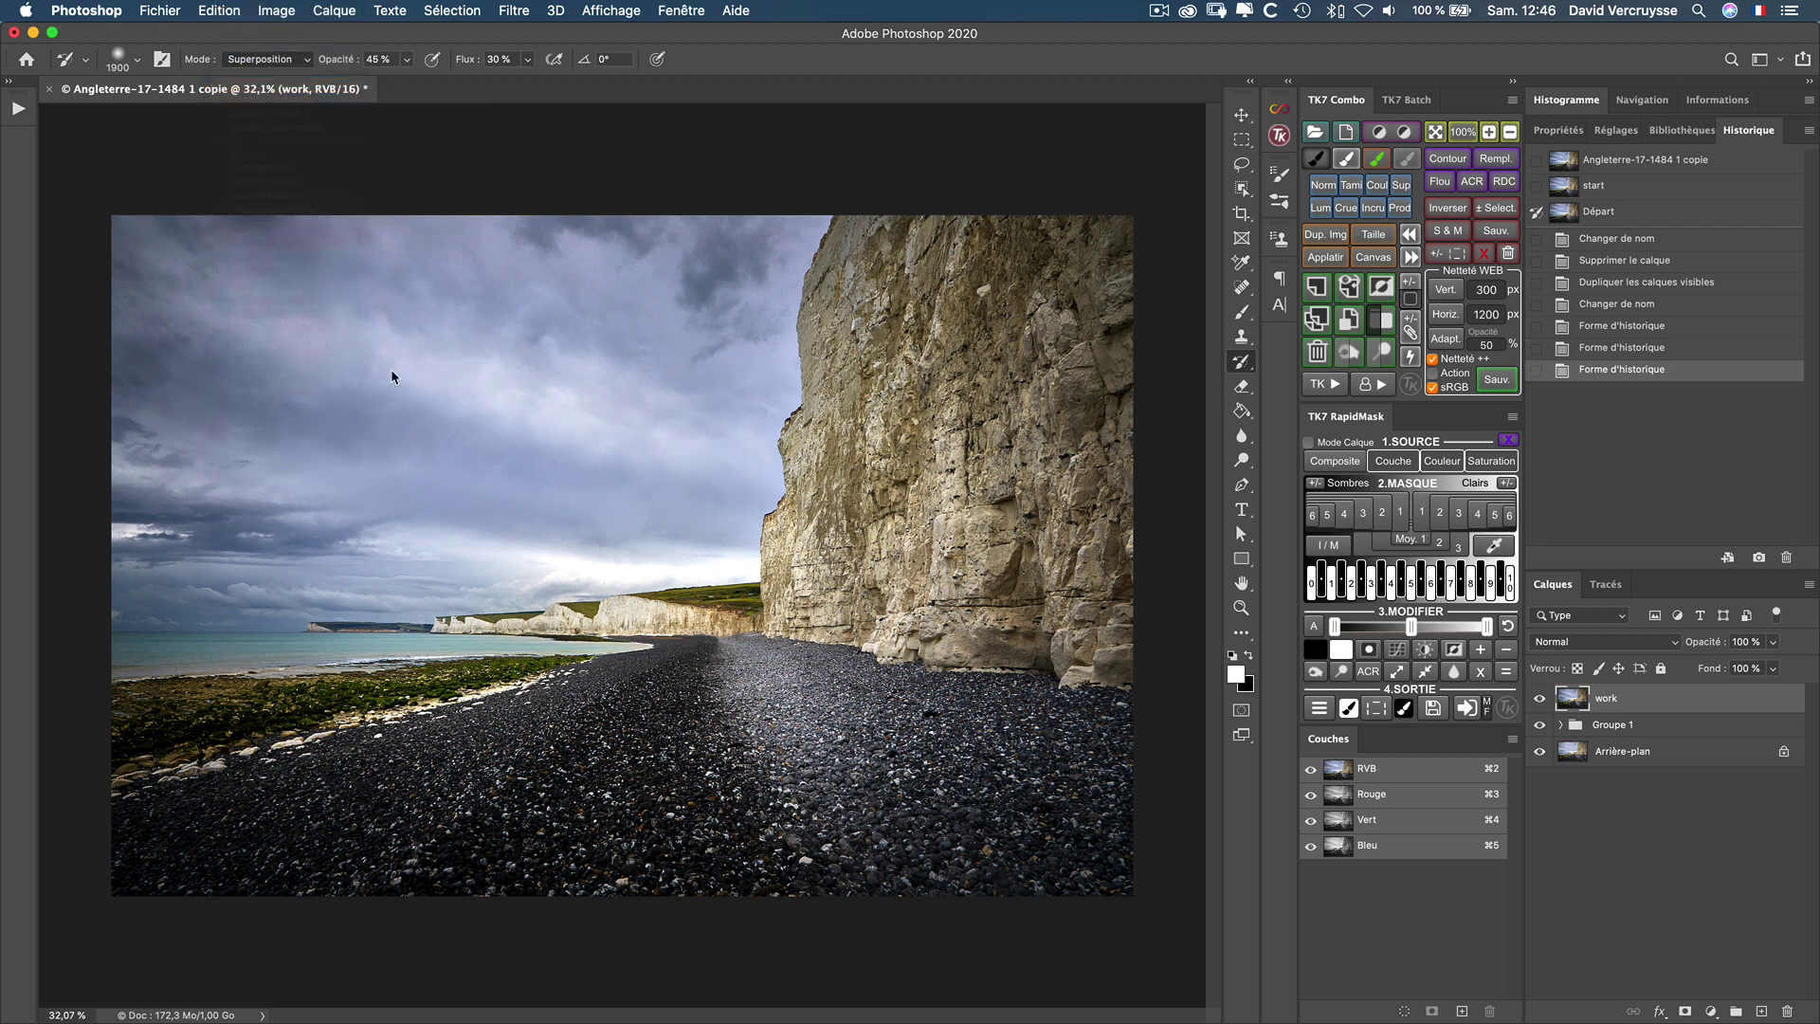
mouse_move(525, 250)
left_mouse_down()
mouse_move(701, 284)
mouse_move(721, 370)
left_mouse_up()
mouse_move(652, 238)
left_mouse_down()
mouse_move(588, 151)
mouse_move(541, 161)
left_mouse_up()
mouse_move(203, 502)
left_mouse_down()
mouse_move(112, 417)
mouse_move(503, 493)
left_mouse_up()
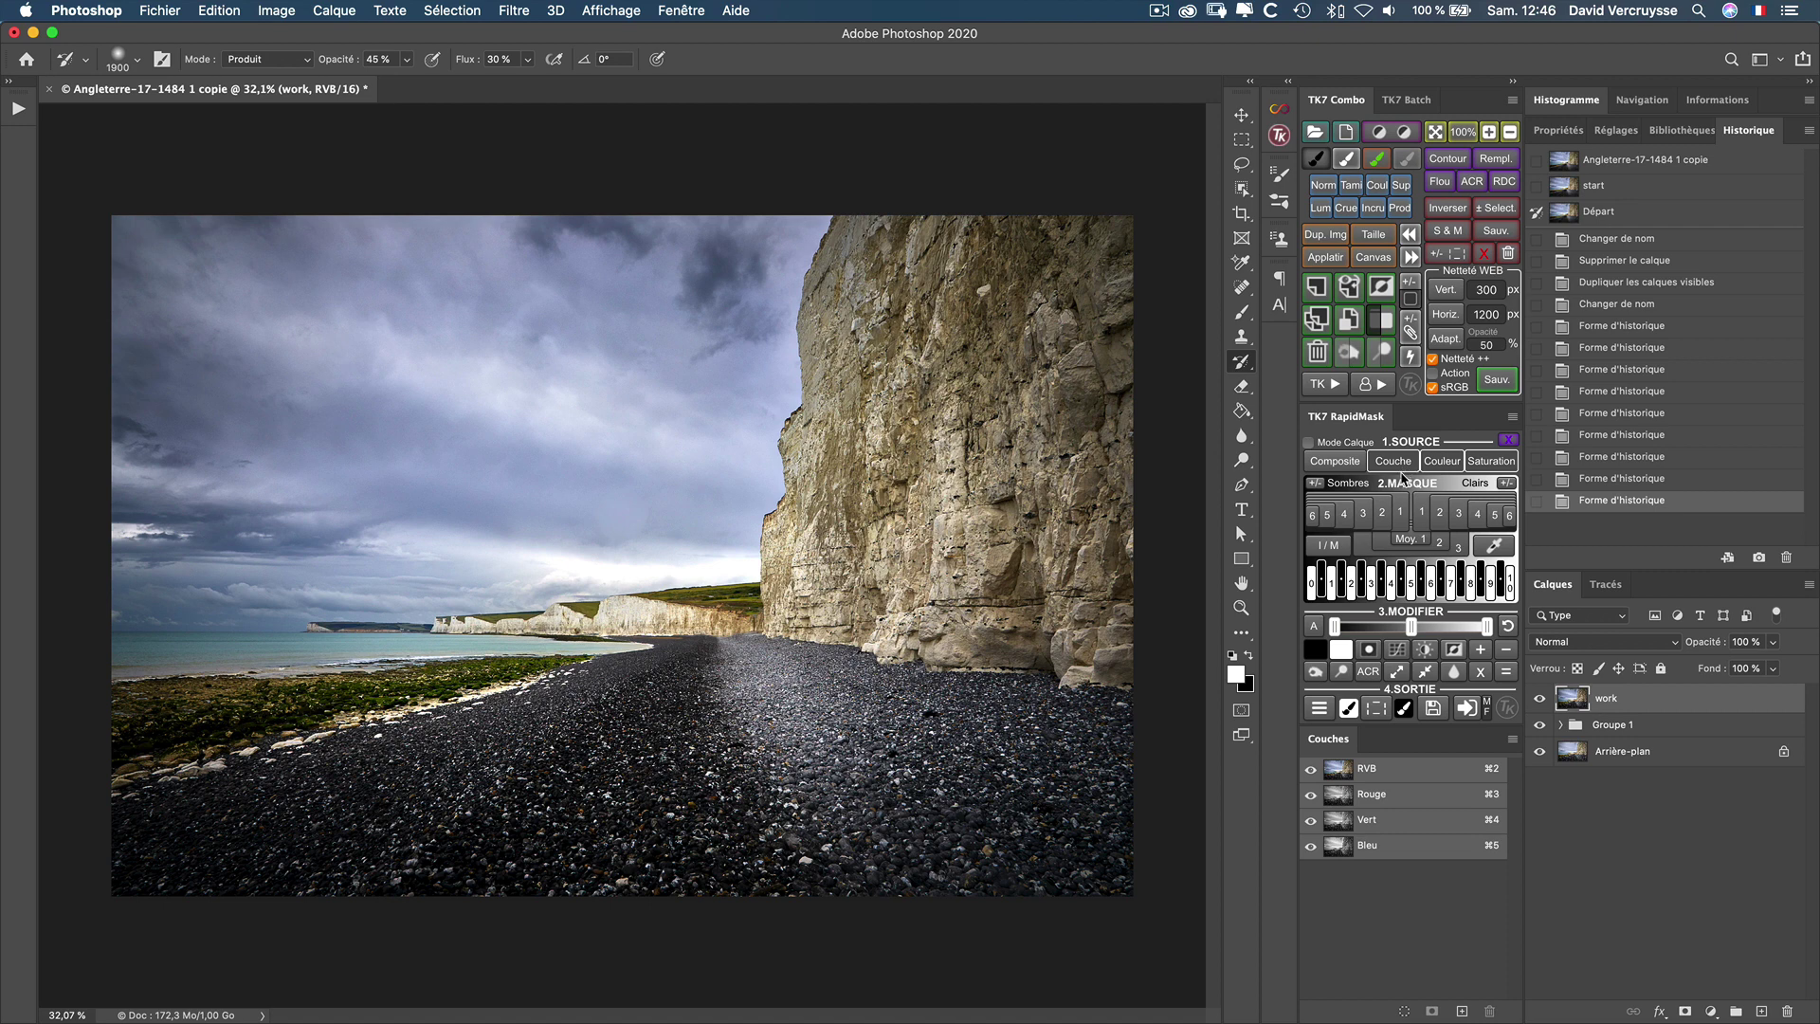
Step: Revert the image to the Départ snapshot and shrink the brush to 1600
left_click(1633, 213)
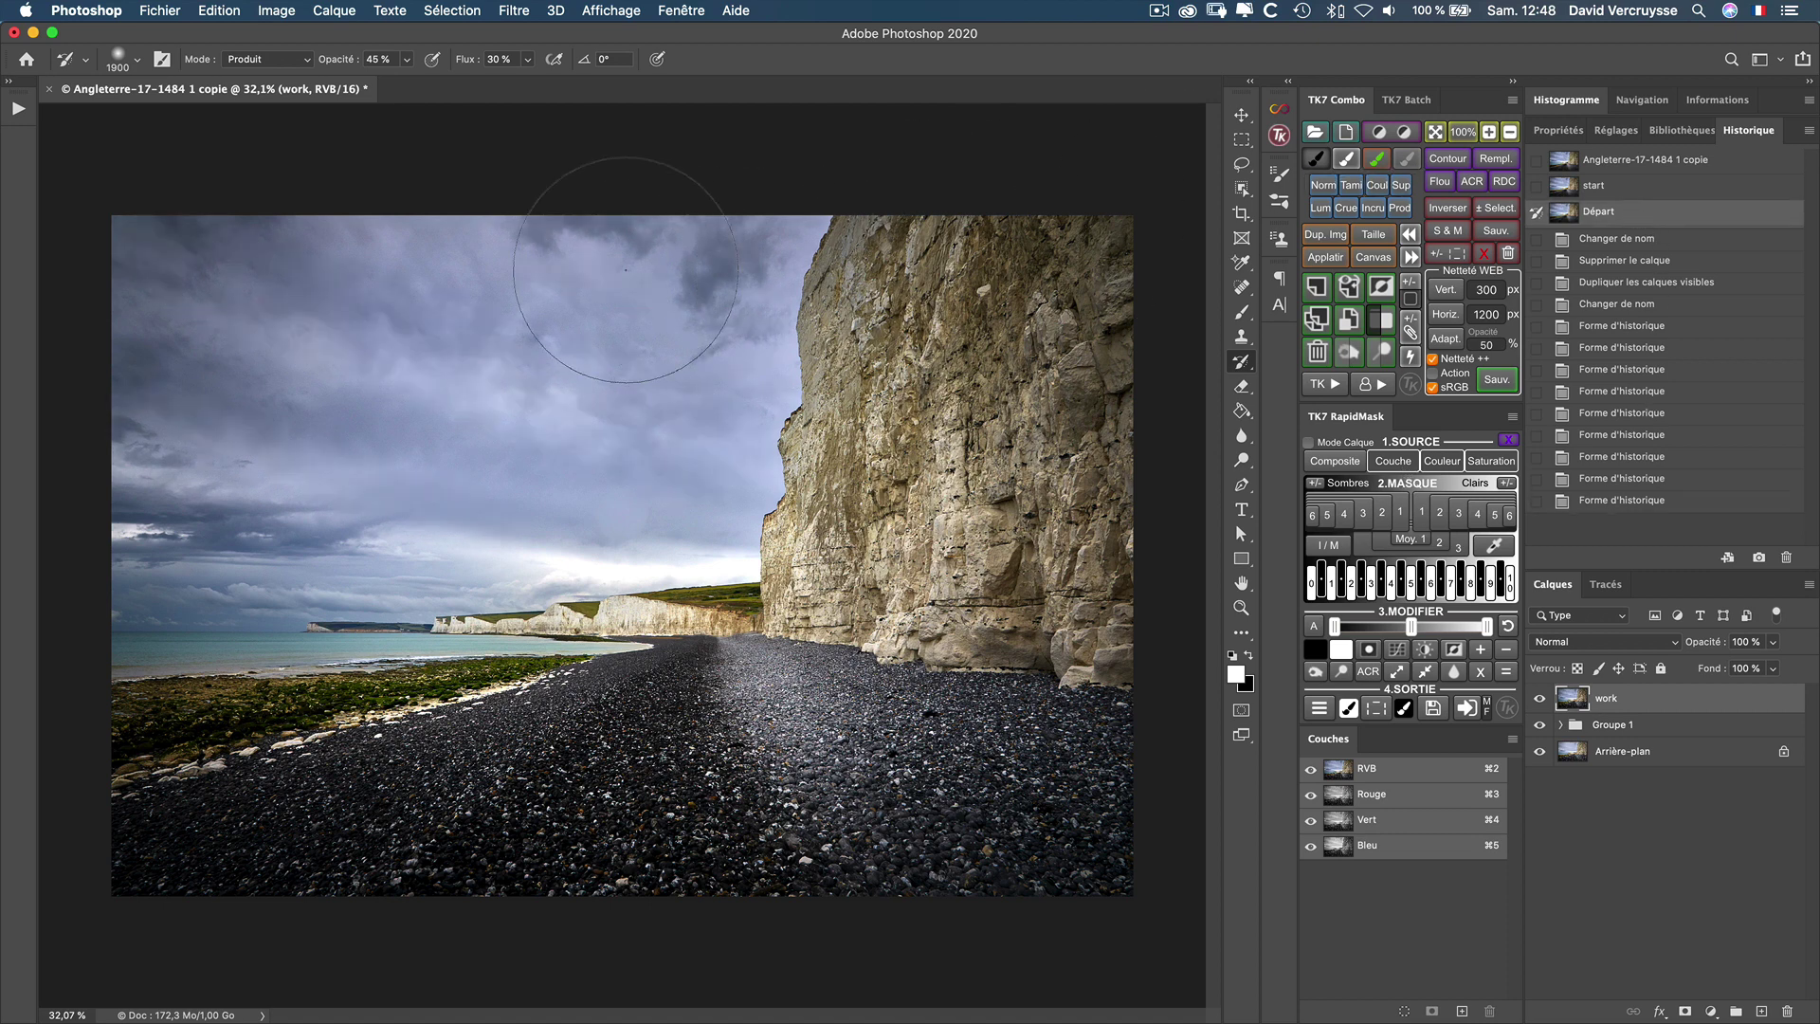
key("bracketleft")
key("bracketleft")
key("bracketleft")
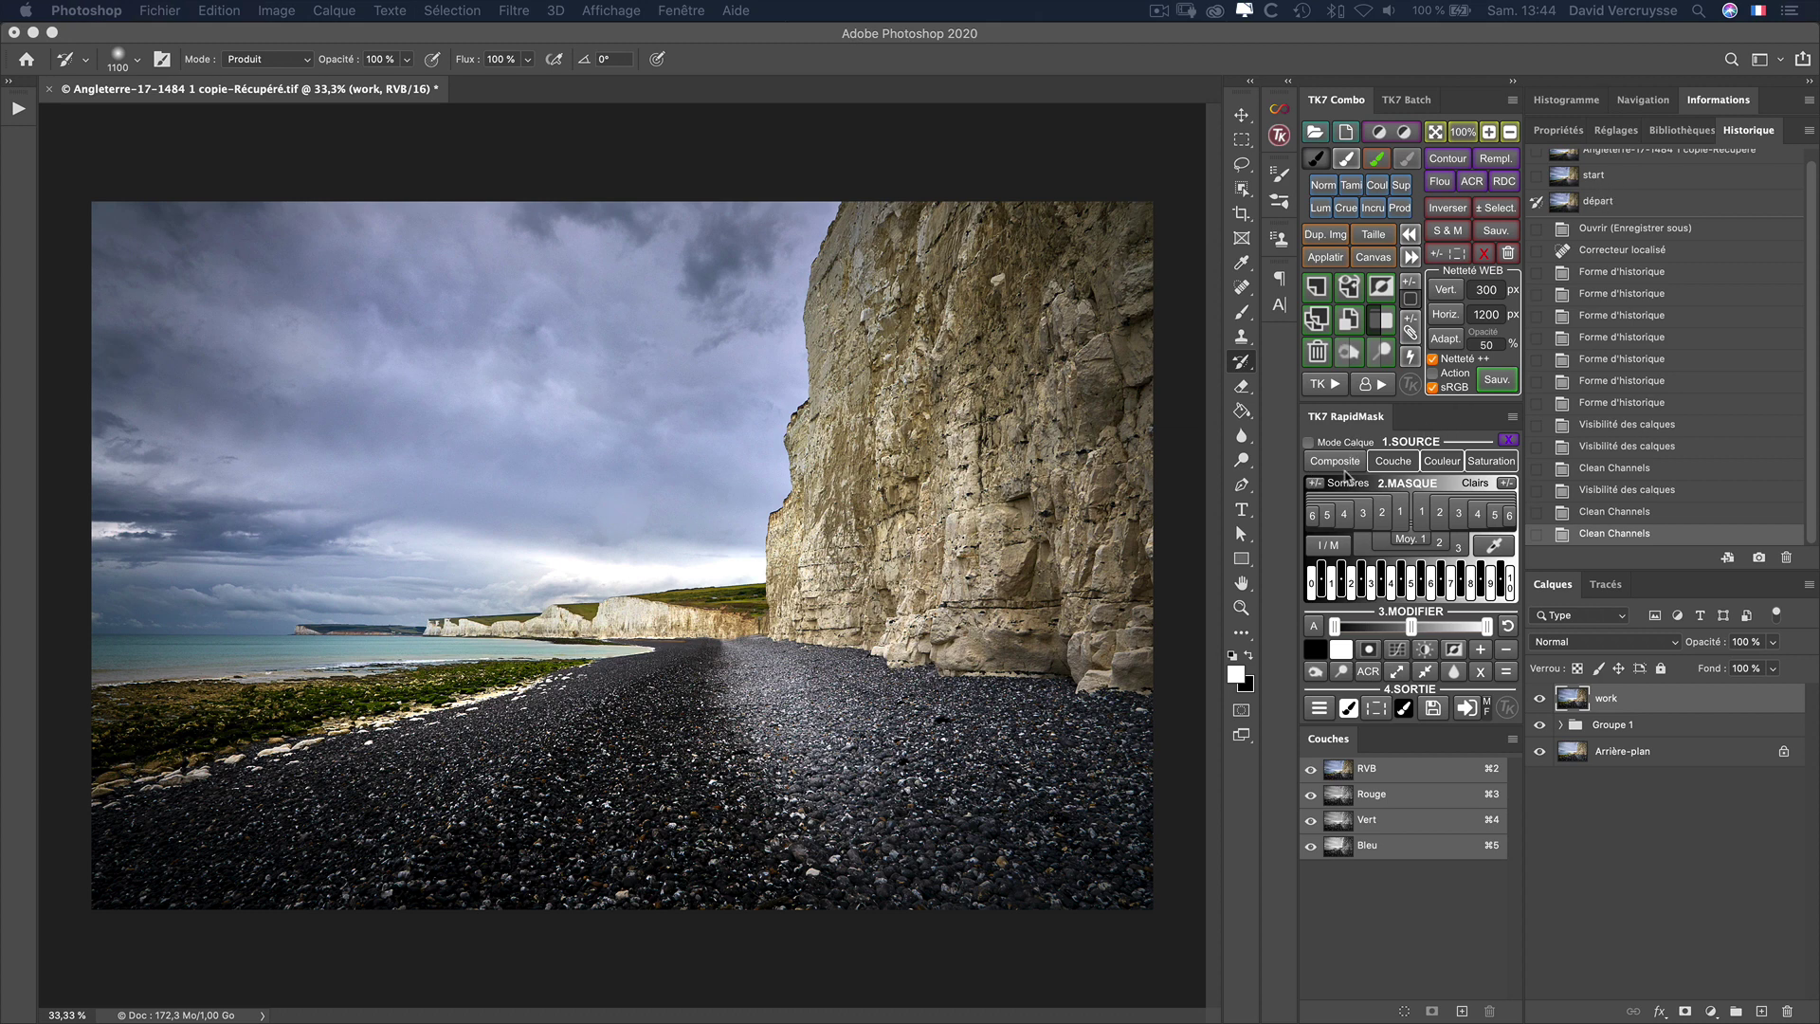
Step: Build a composite luminosity mask and save a history snapshot of the image
left_click(1341, 464)
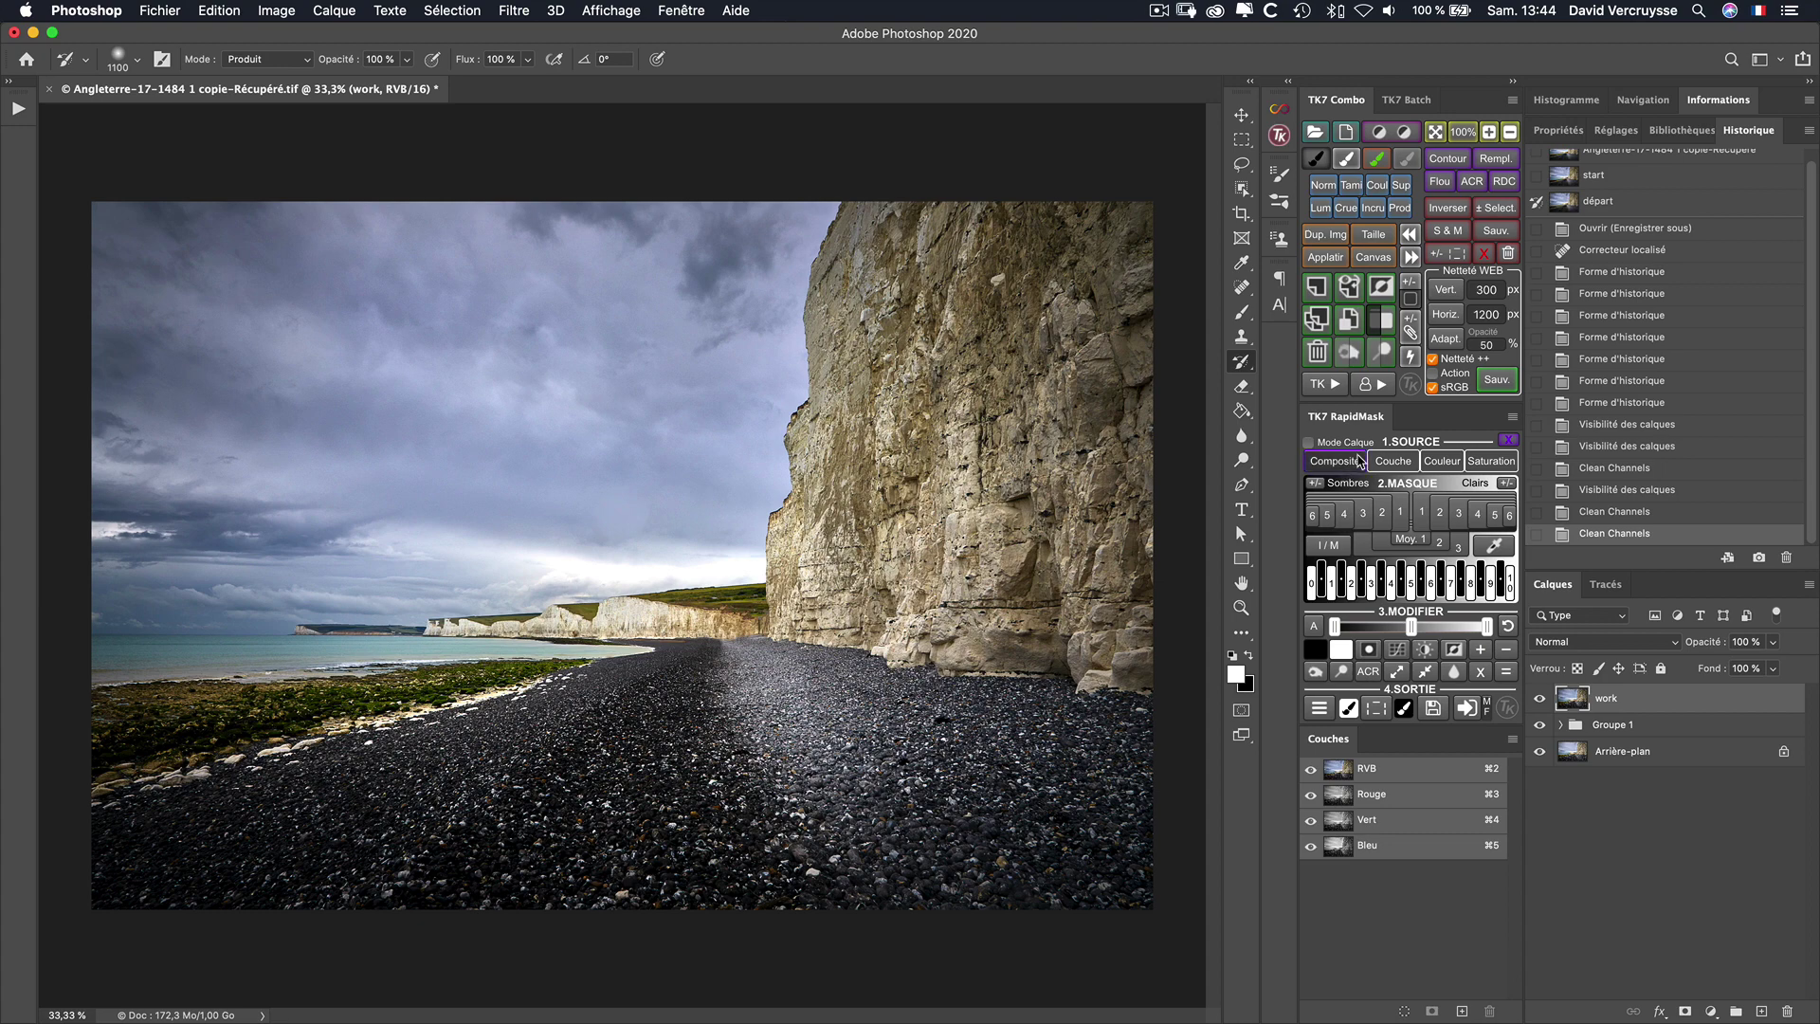
left_click(1353, 461)
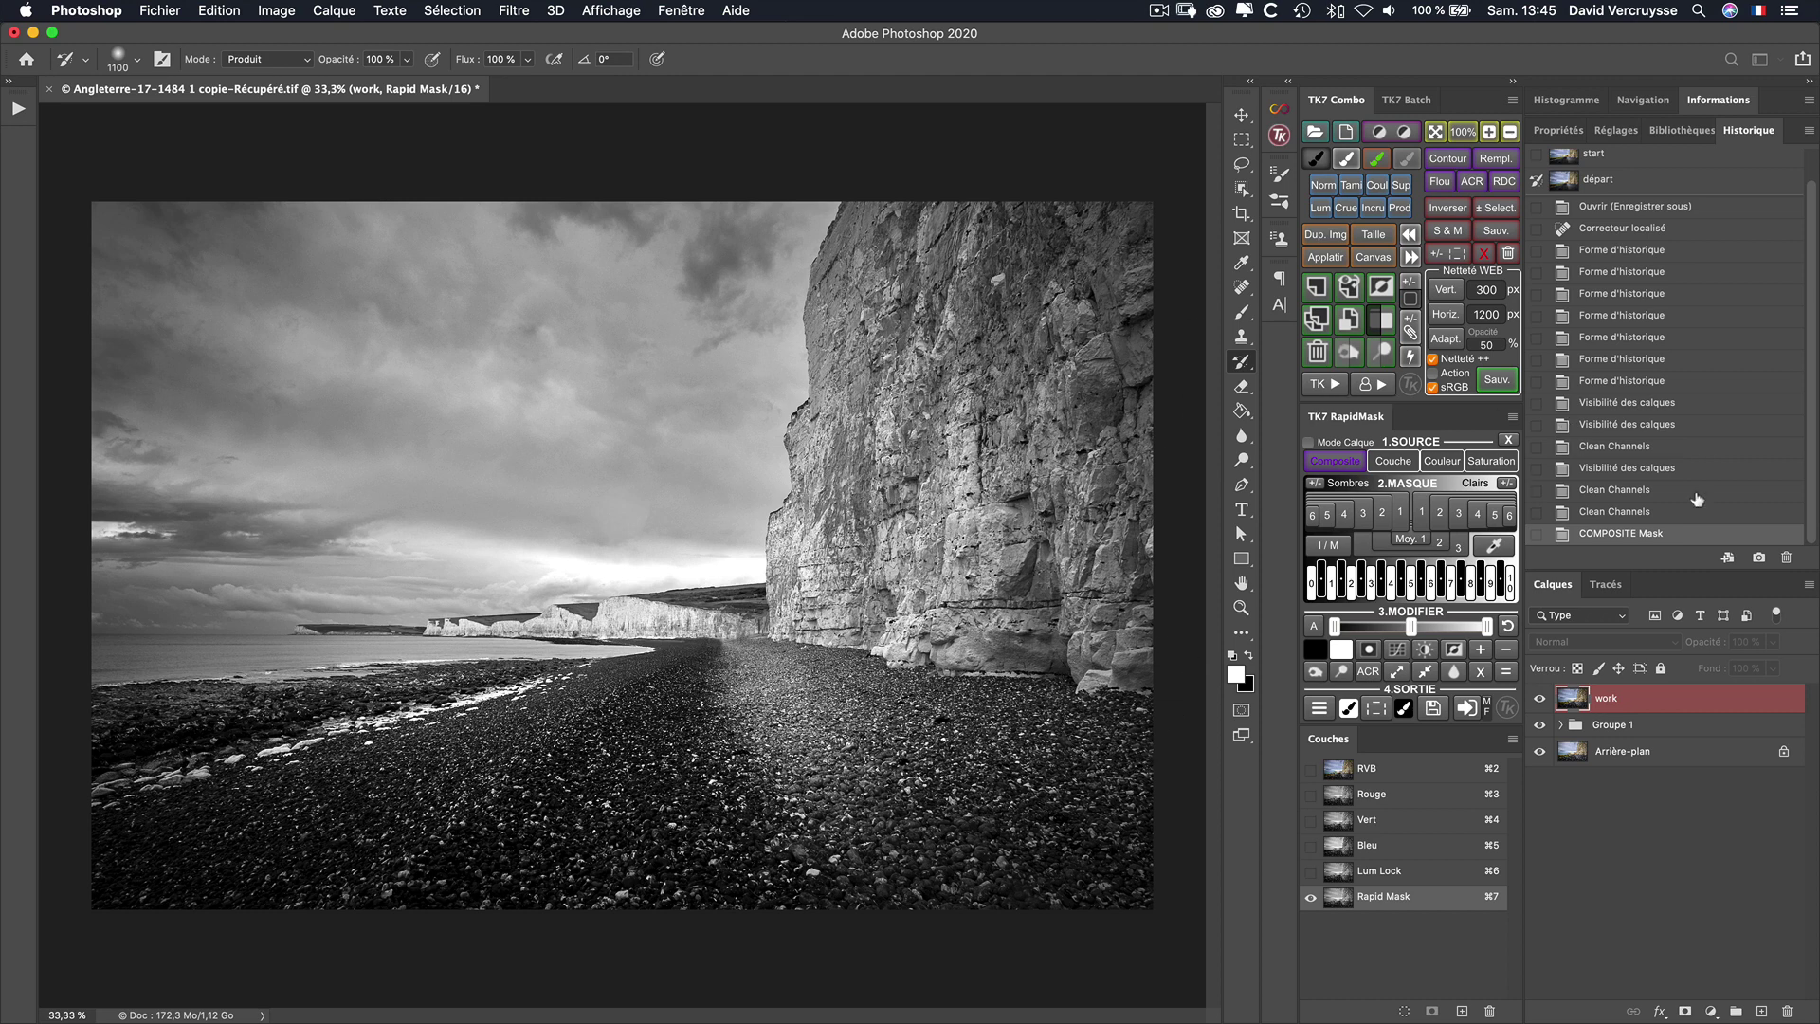
left_click(1759, 558)
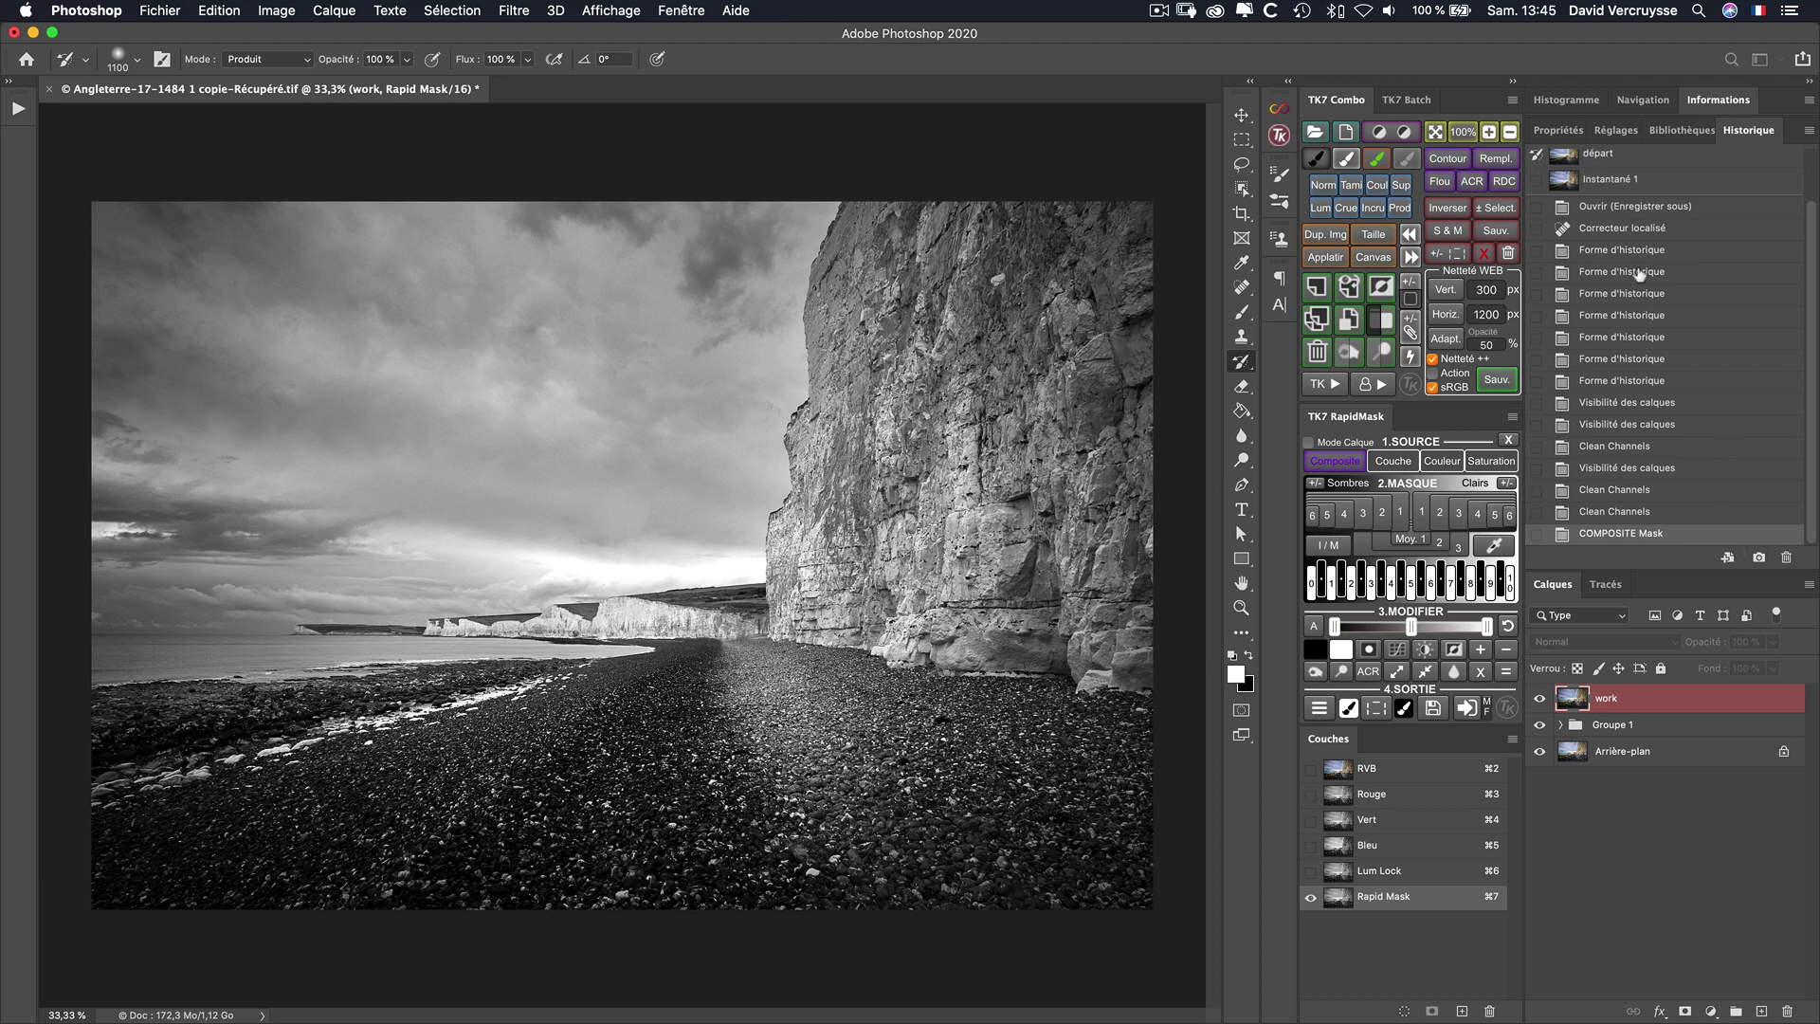
Step: Name the new snapshot 'départ TK' and clean the mask channels back to colour
left_click(1614, 186)
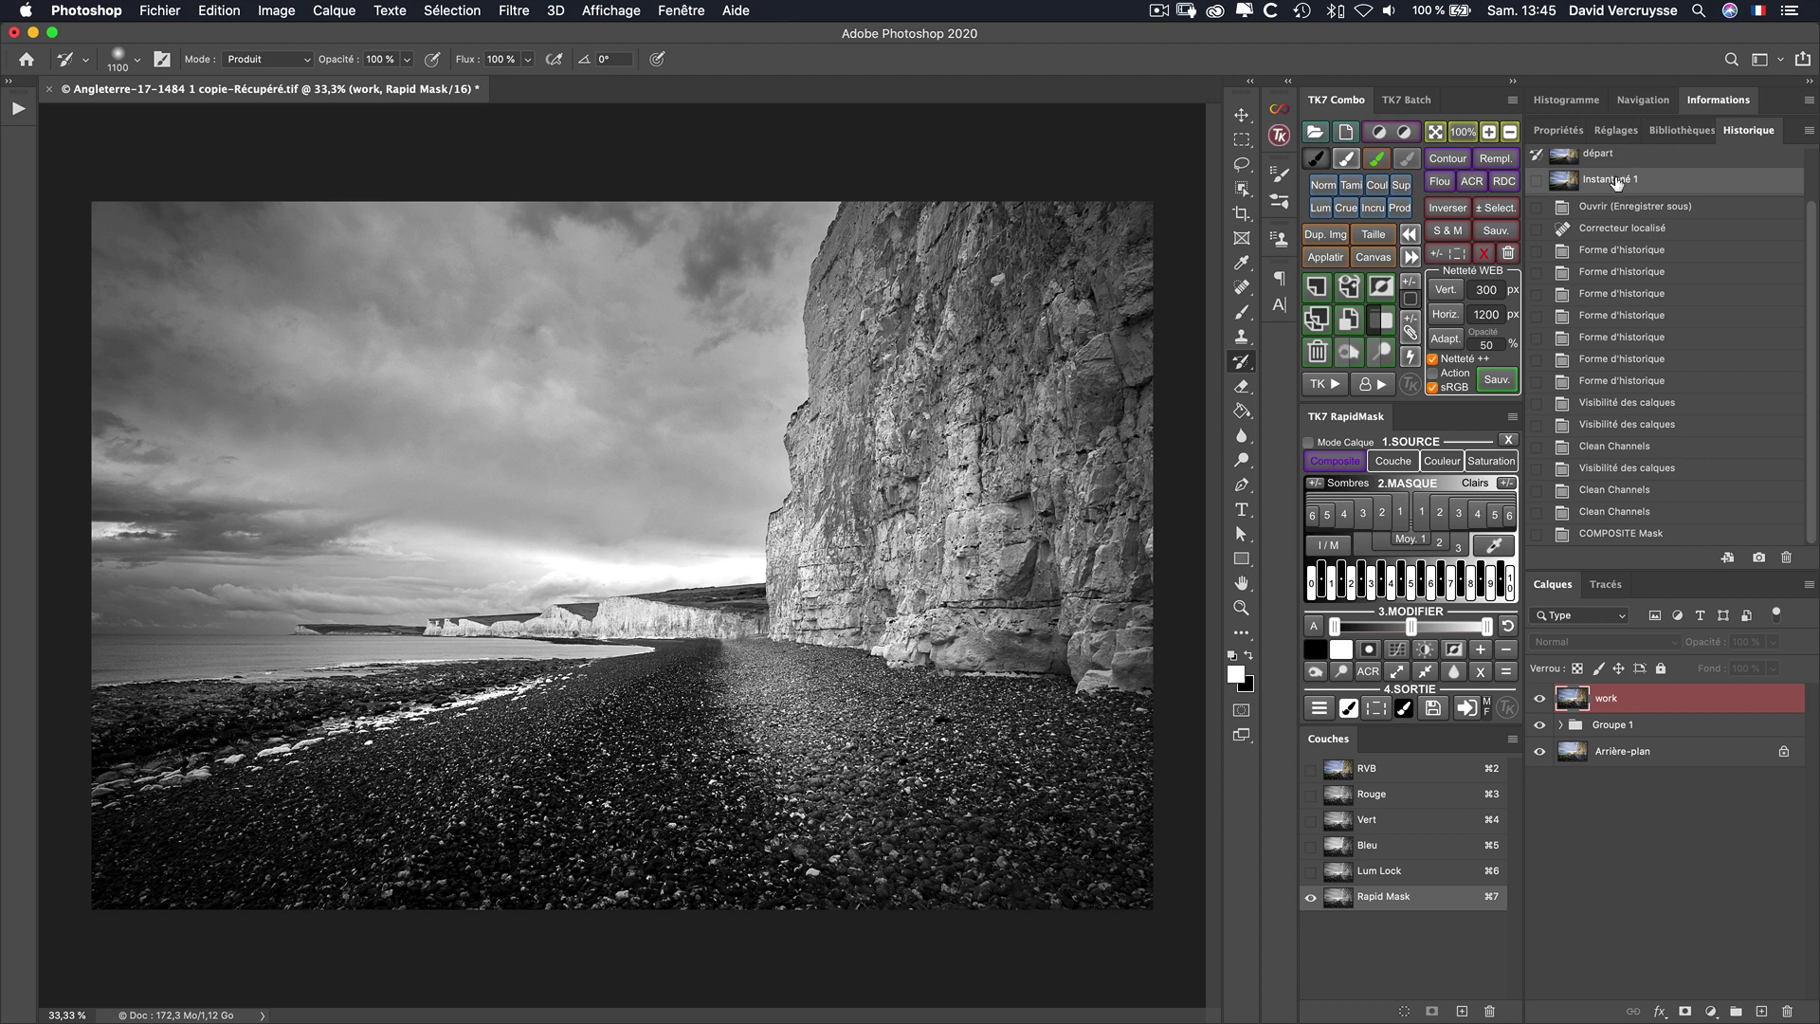
double_click(1610, 180)
type("départ TK")
key("Return")
left_click(1508, 441)
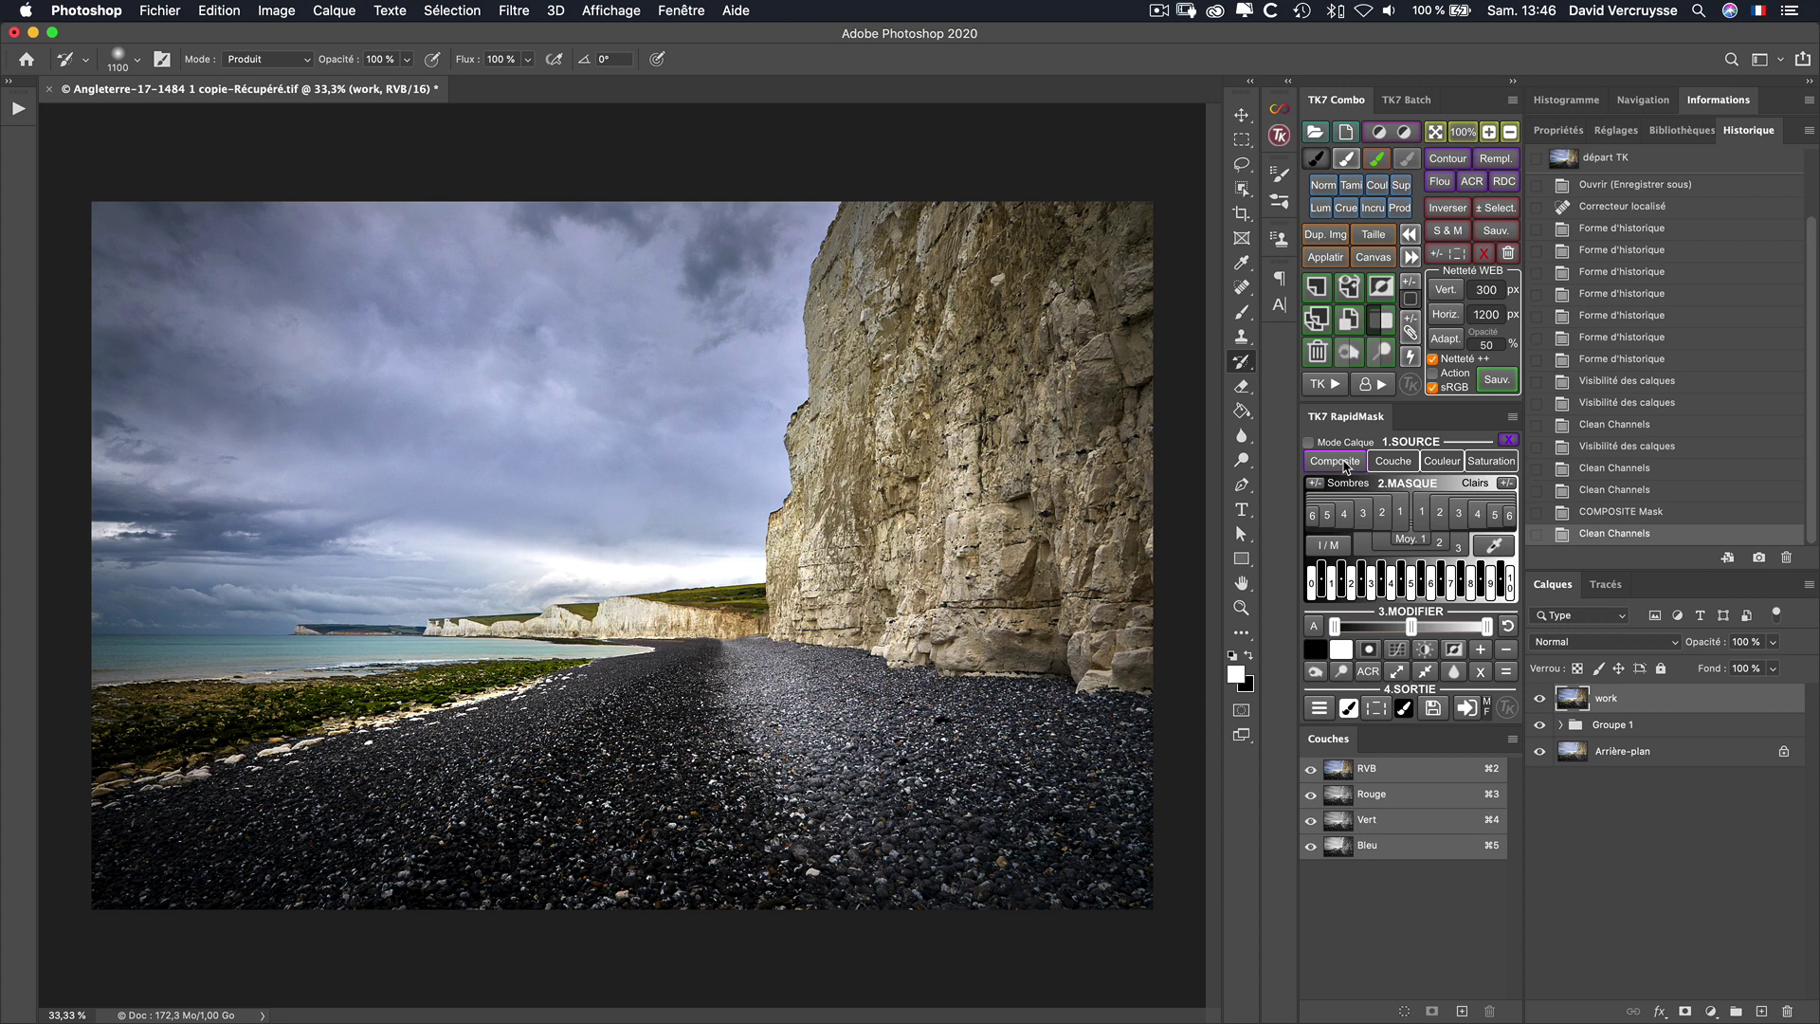
Step: Build a Darks-1 (Sombres 1) mask from the composite and set its midtones to 1.29
left_click(1346, 468)
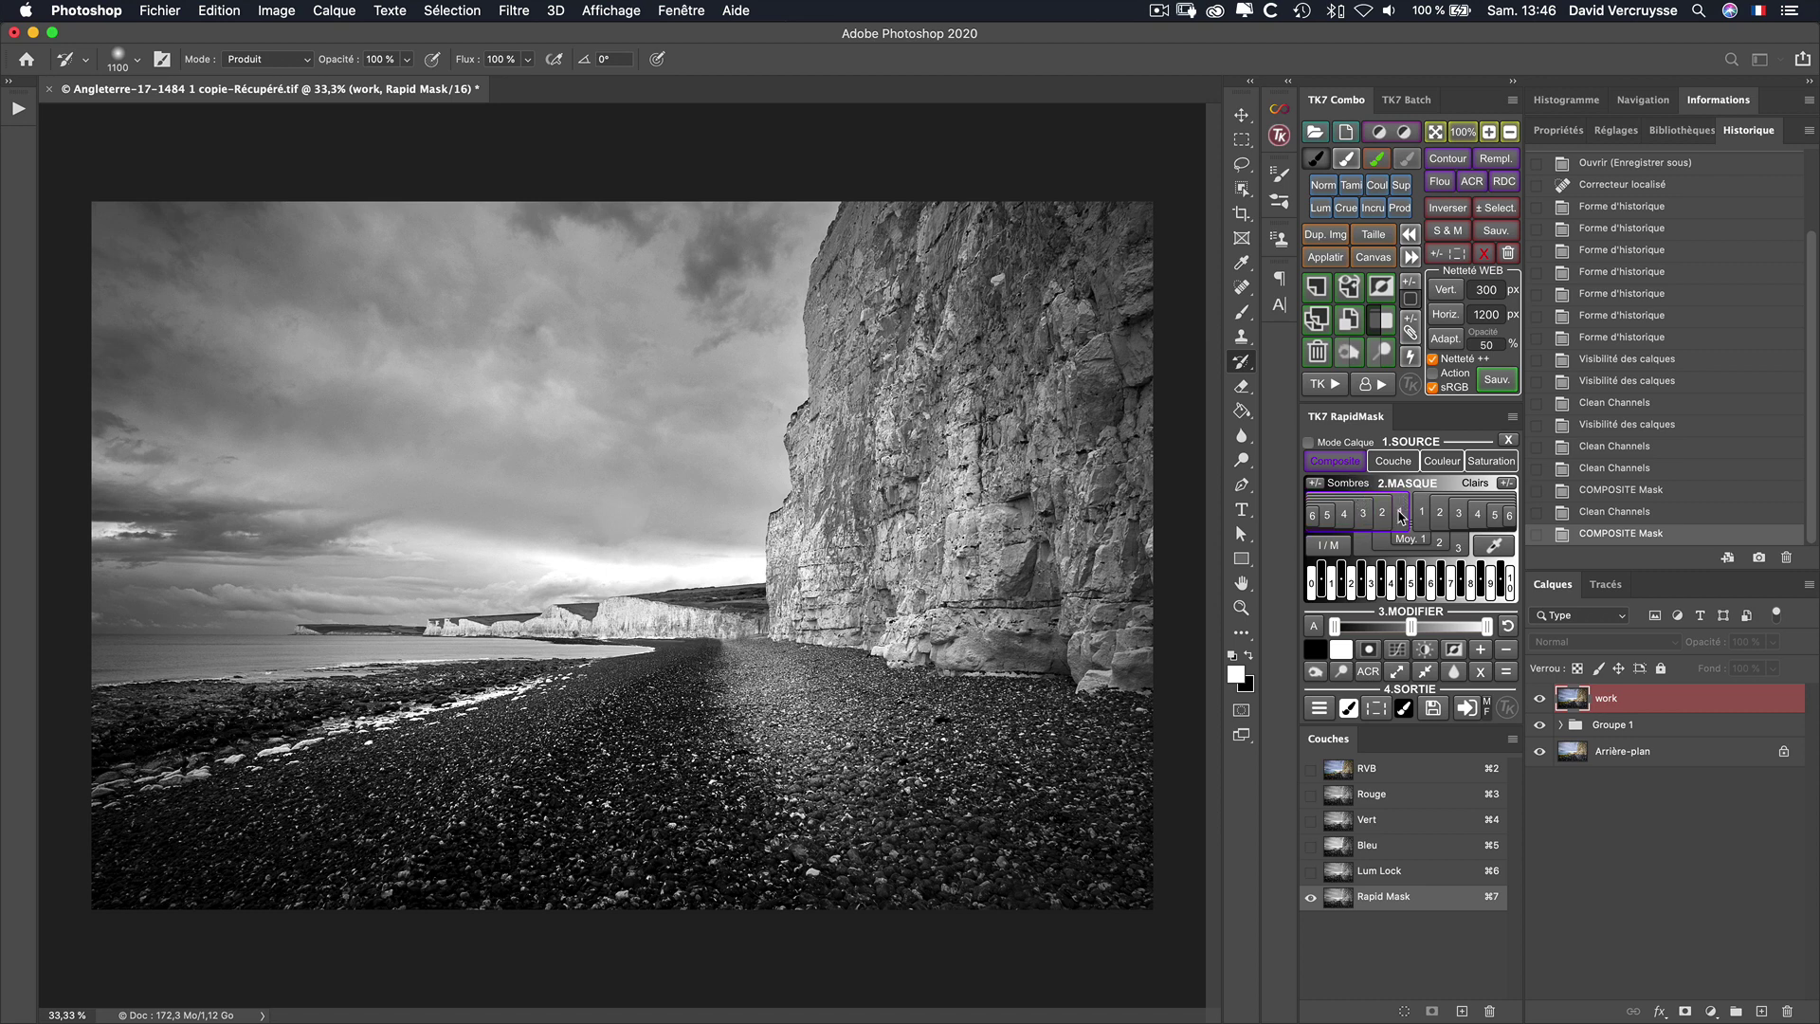
left_click(1401, 517)
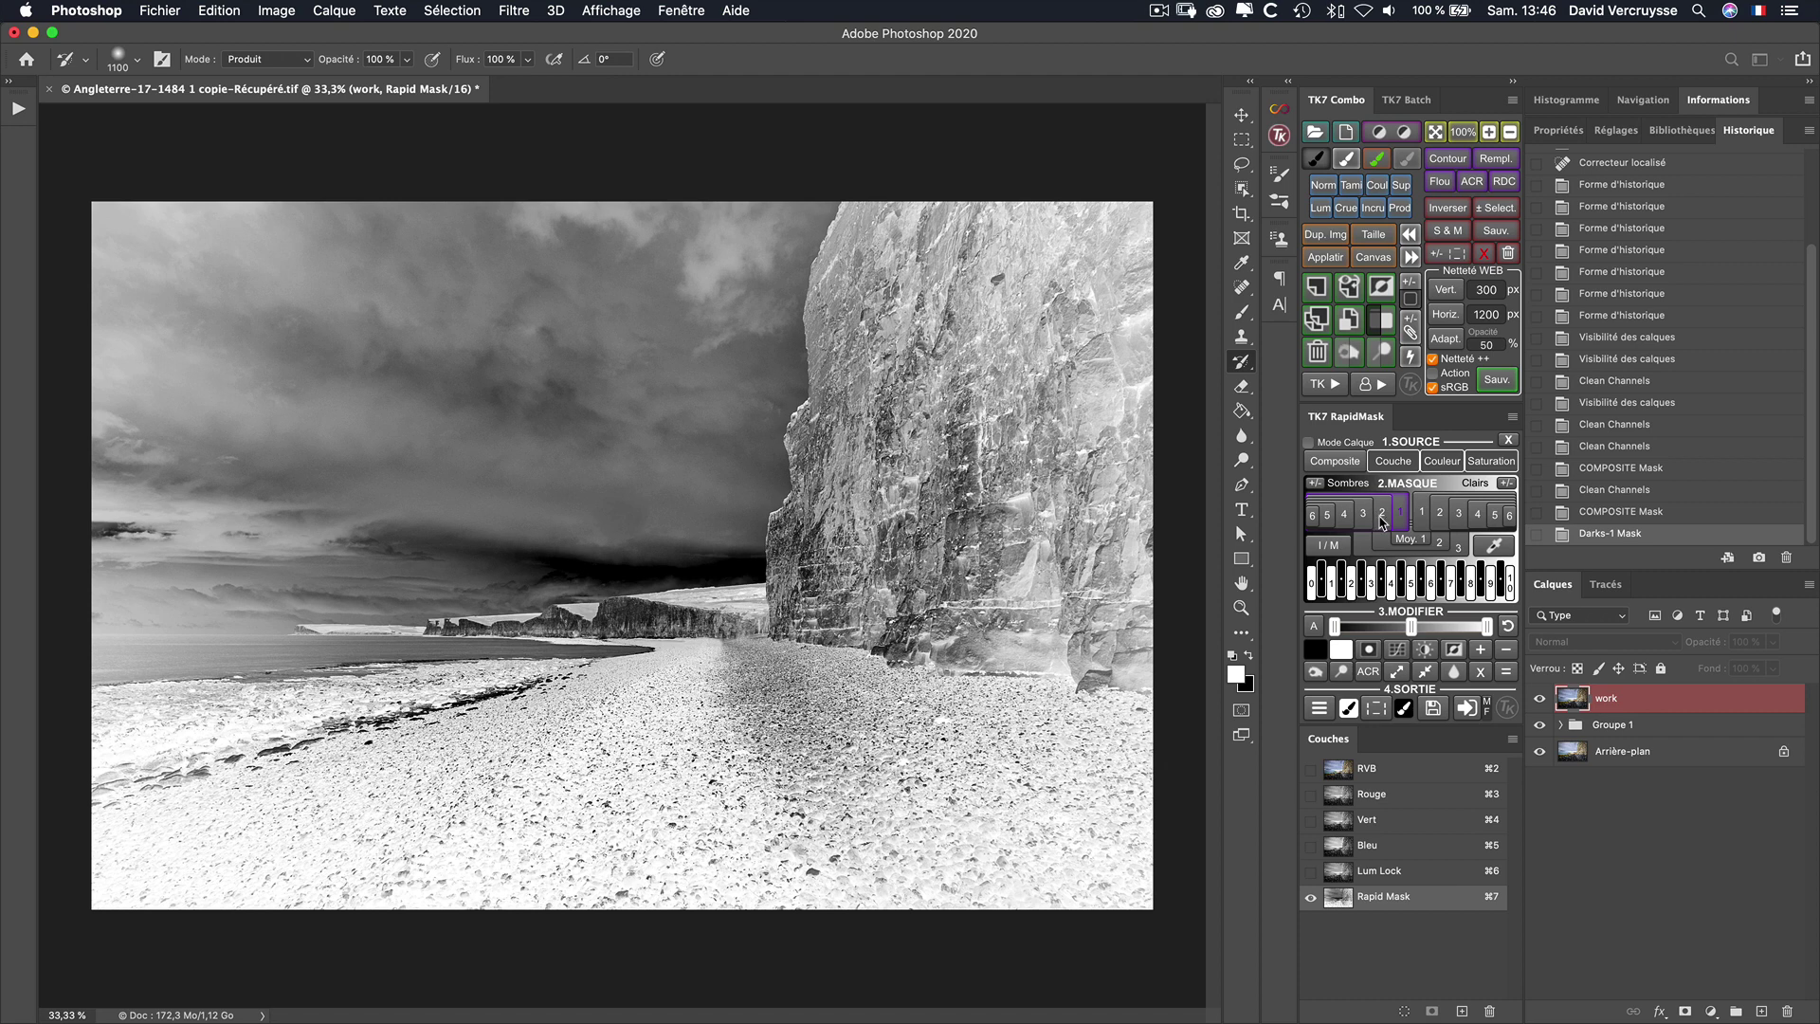
left_click(1381, 518)
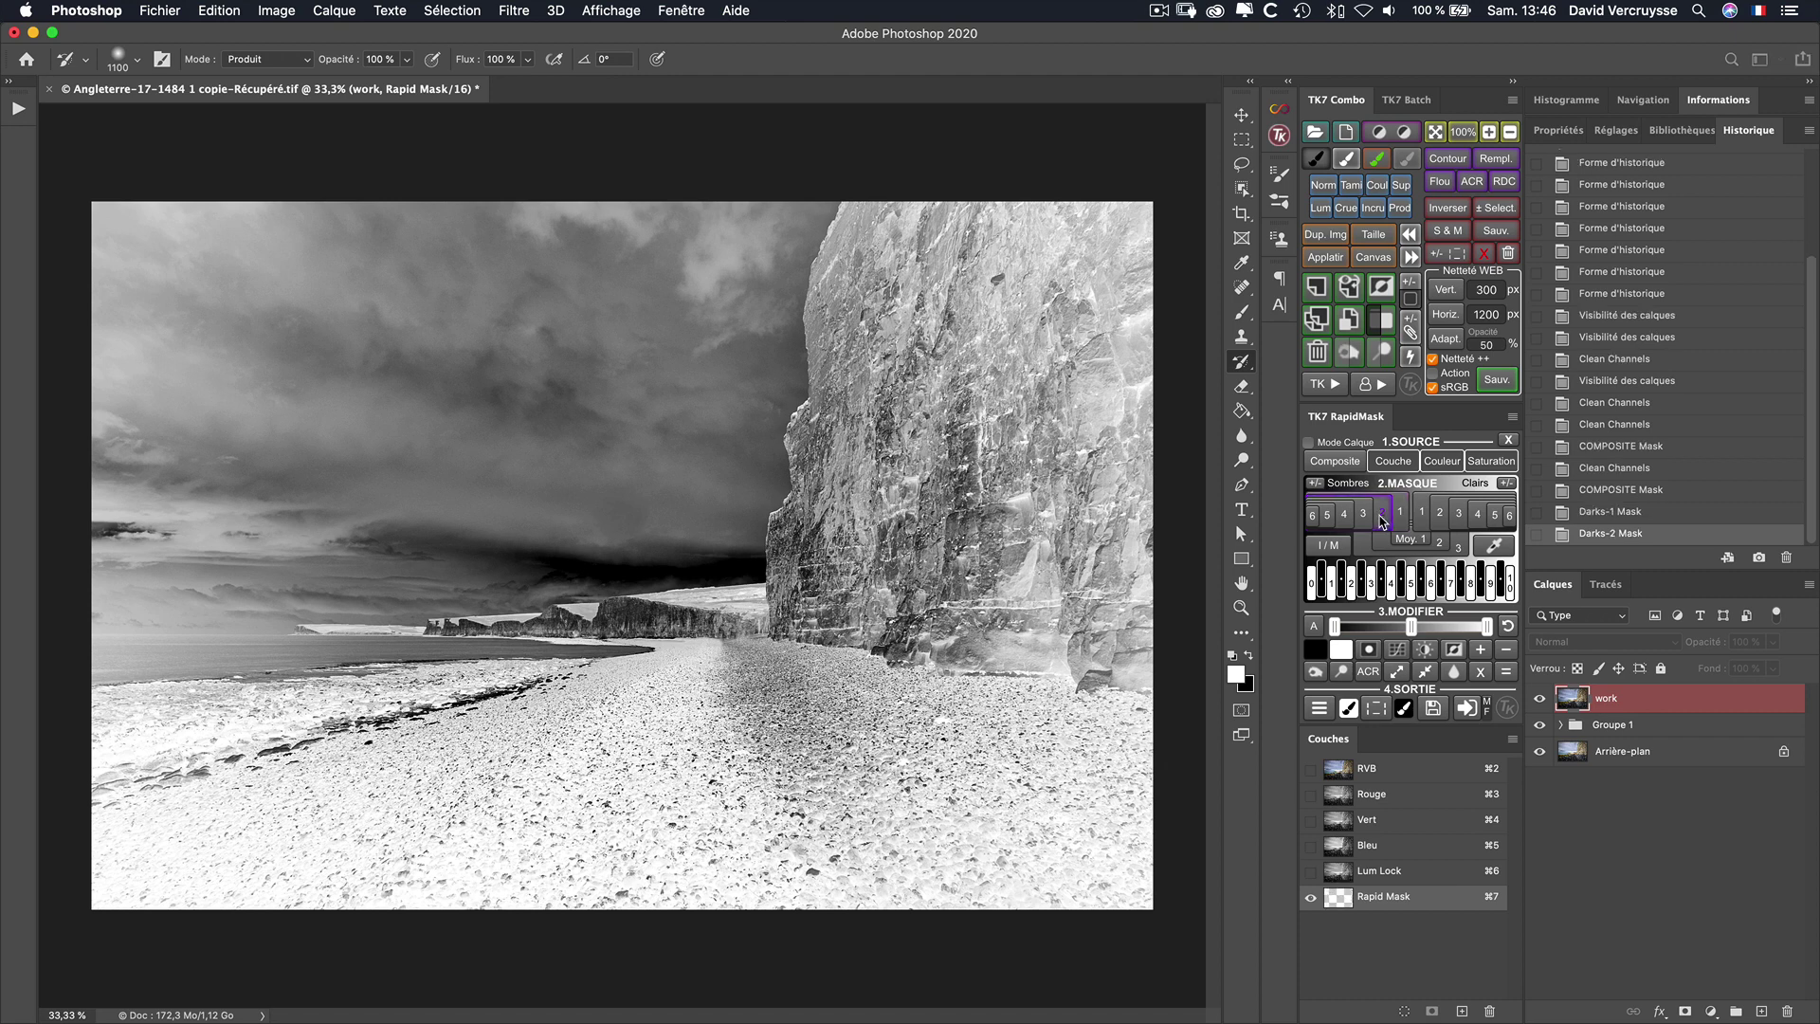
left_click(1398, 515)
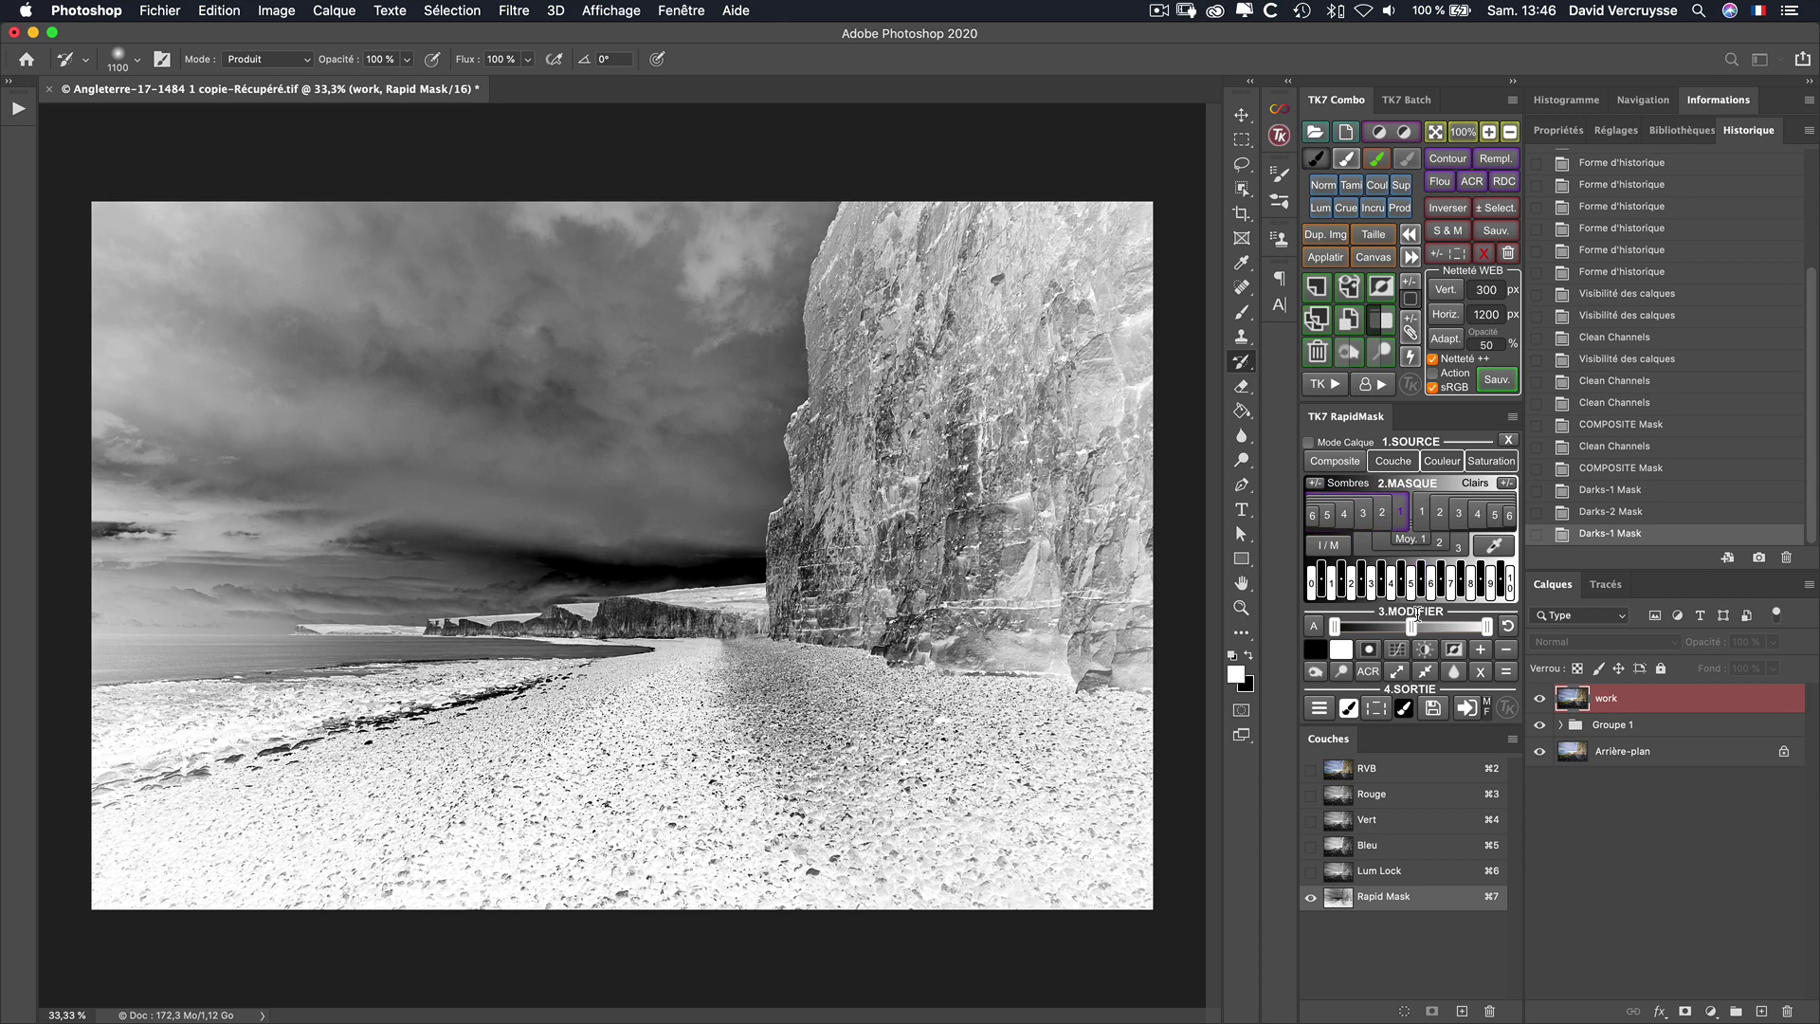
left_click_drag(1410, 631, 1419, 628)
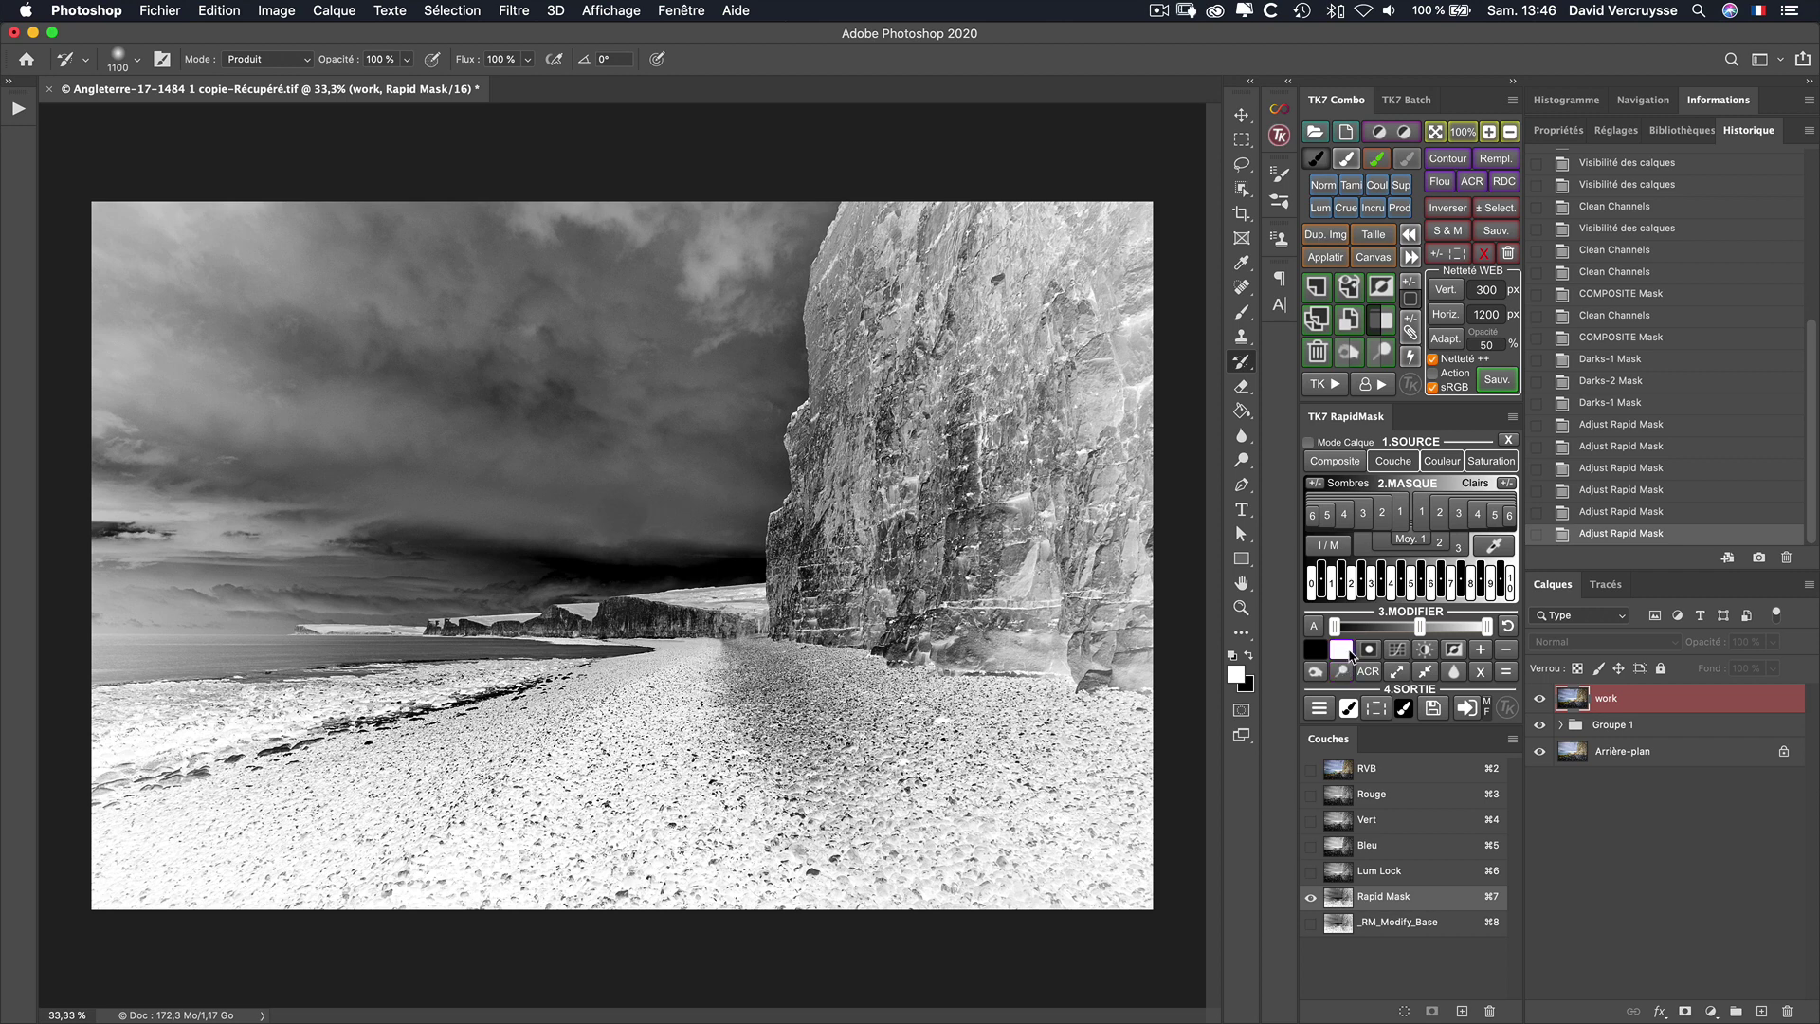
Step: Load the refined Darks-1 mask as a selection from the 4.SORTIE output options
left_click(1348, 709)
left_click(1319, 709)
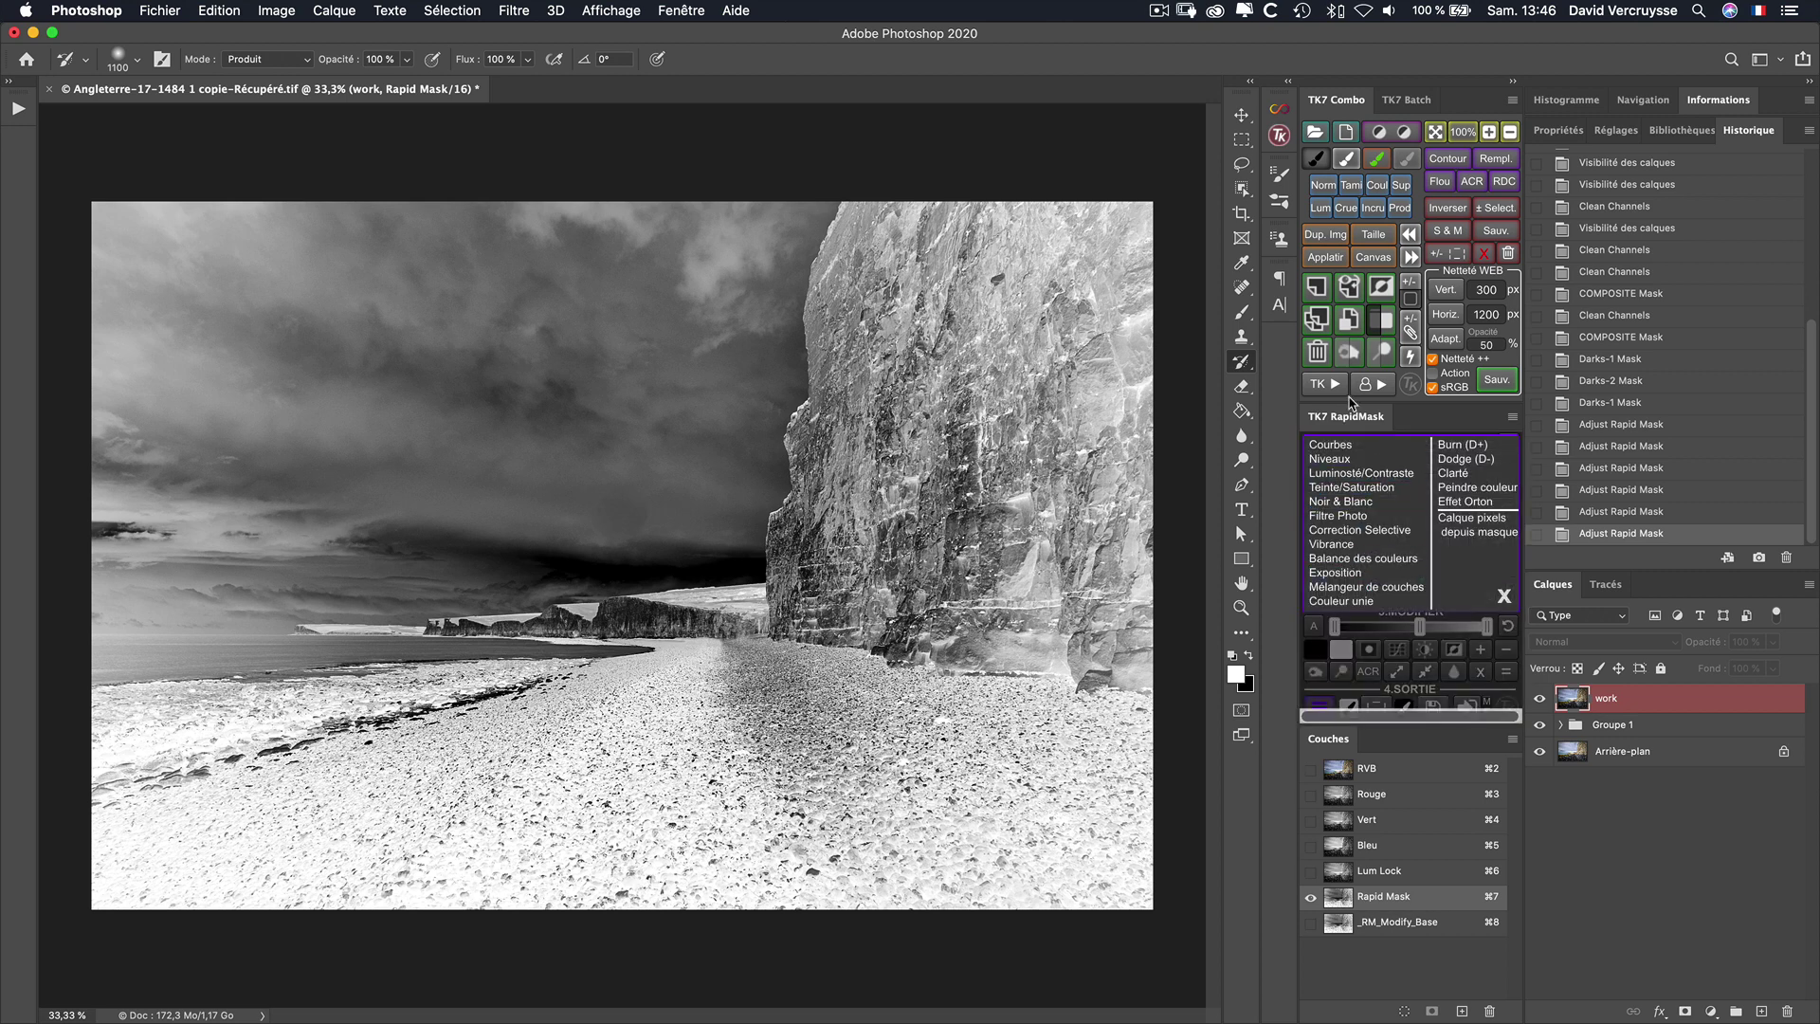
left_click(1505, 597)
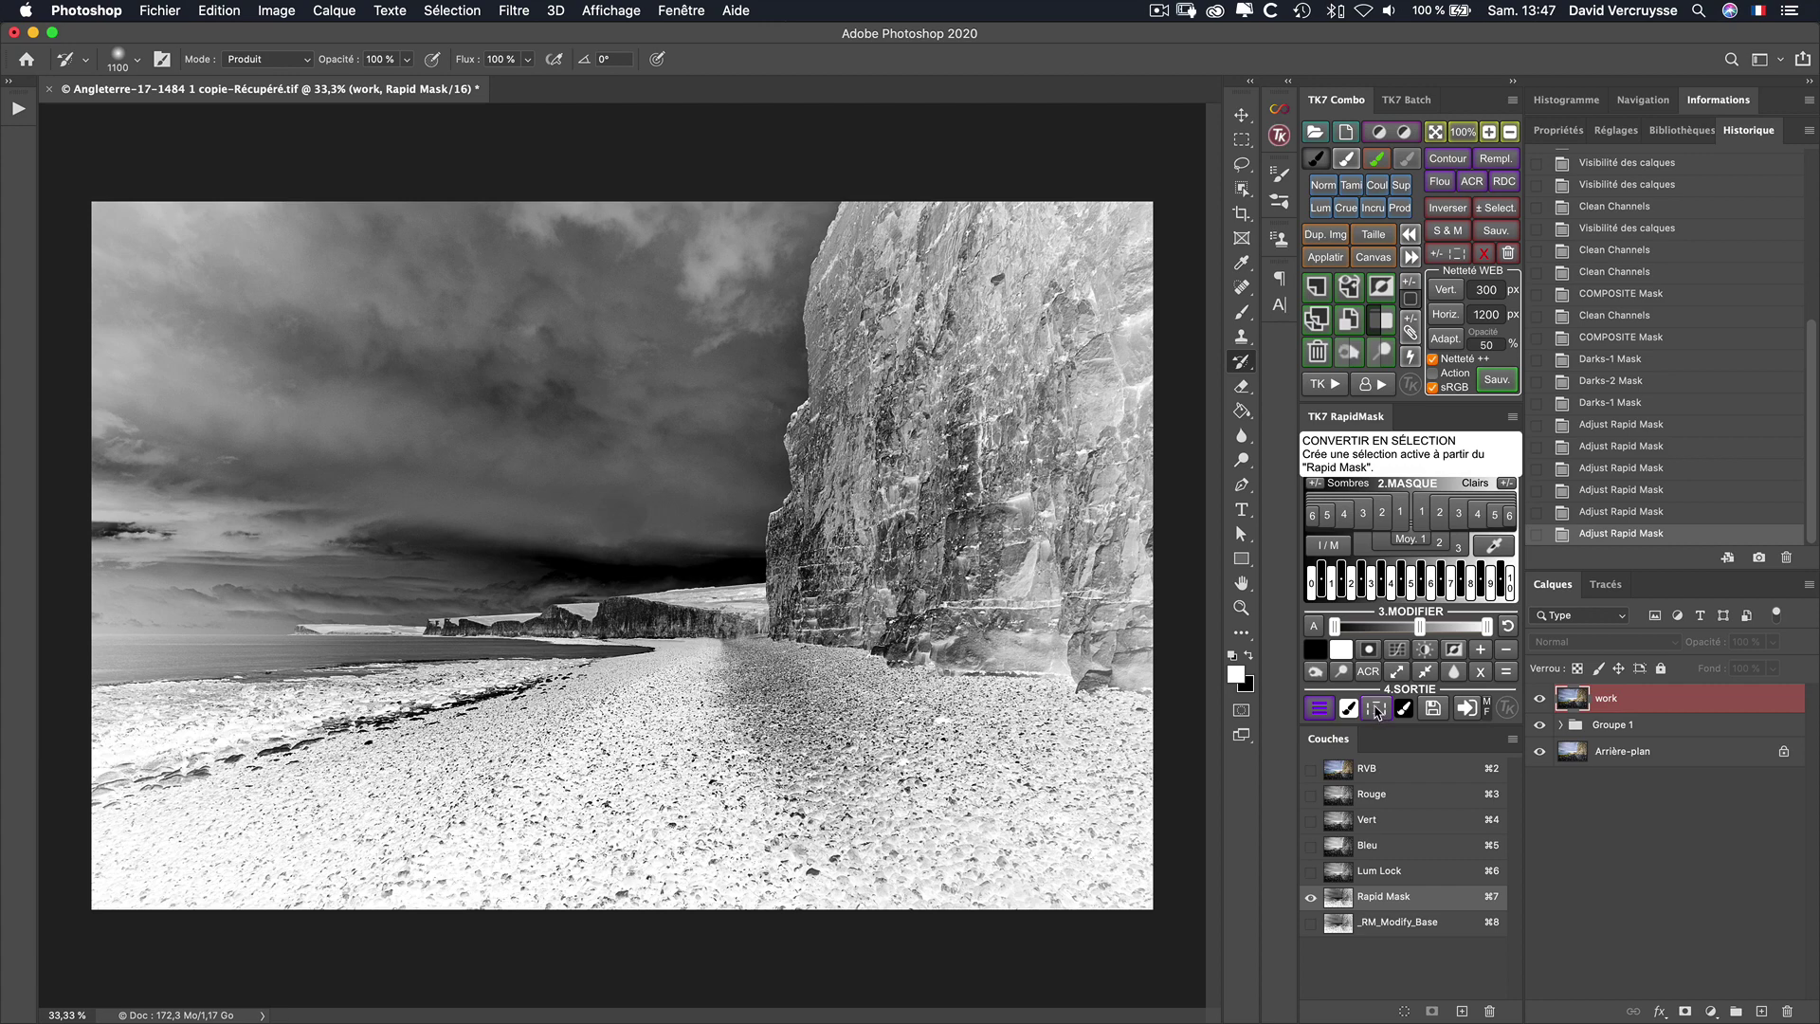
left_click(1377, 711)
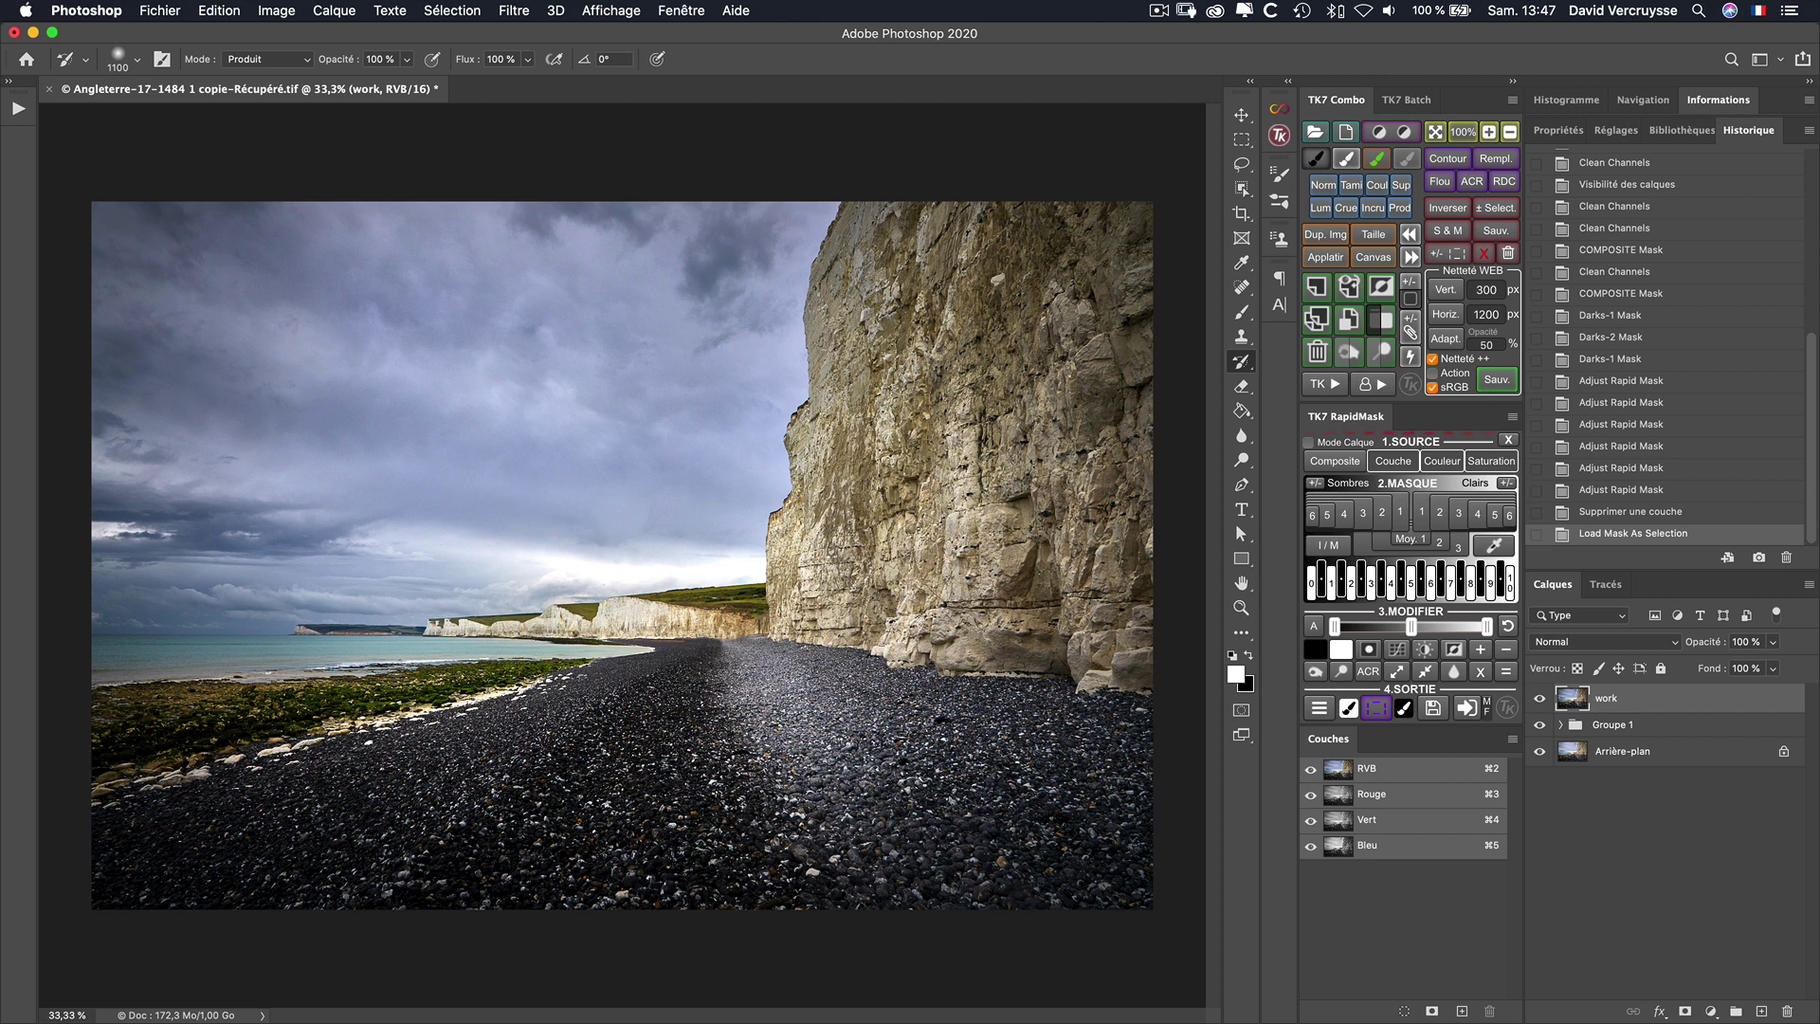
left_click(1417, 467)
Step: Keep the standard History Brush and set it to 41% opacity and 56% flow
right_click(1245, 368)
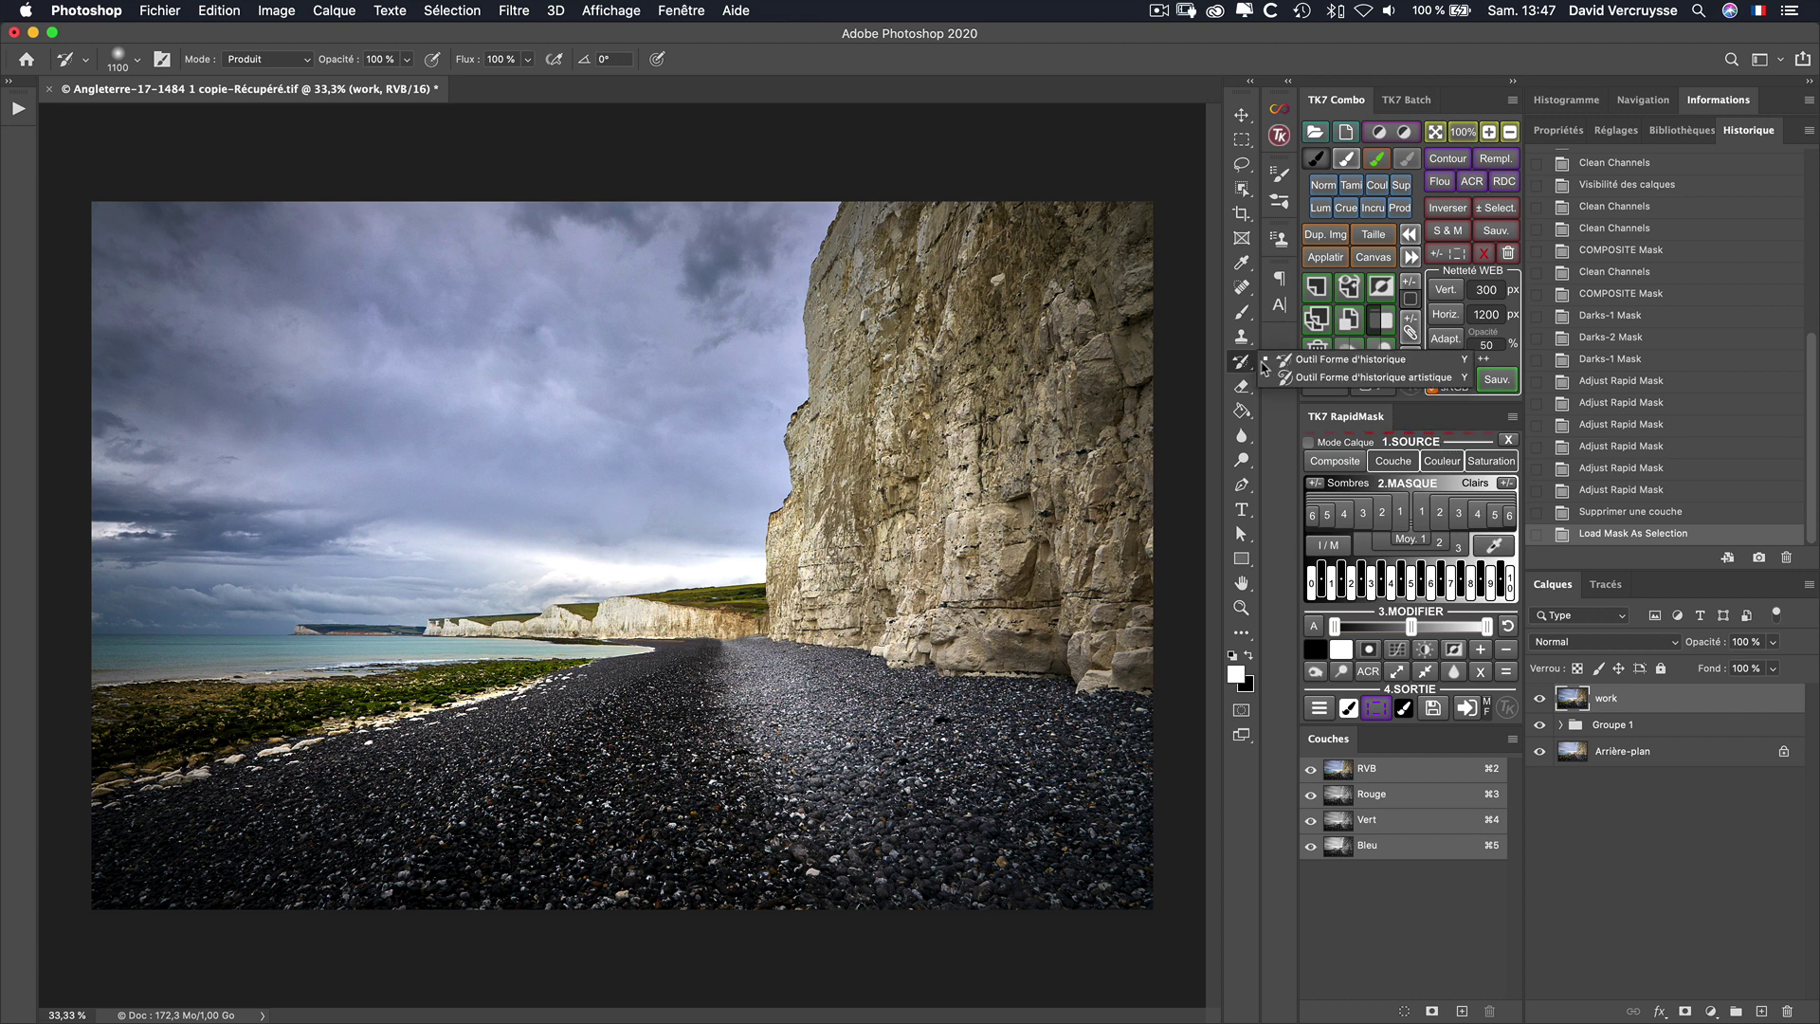
left_click(1346, 359)
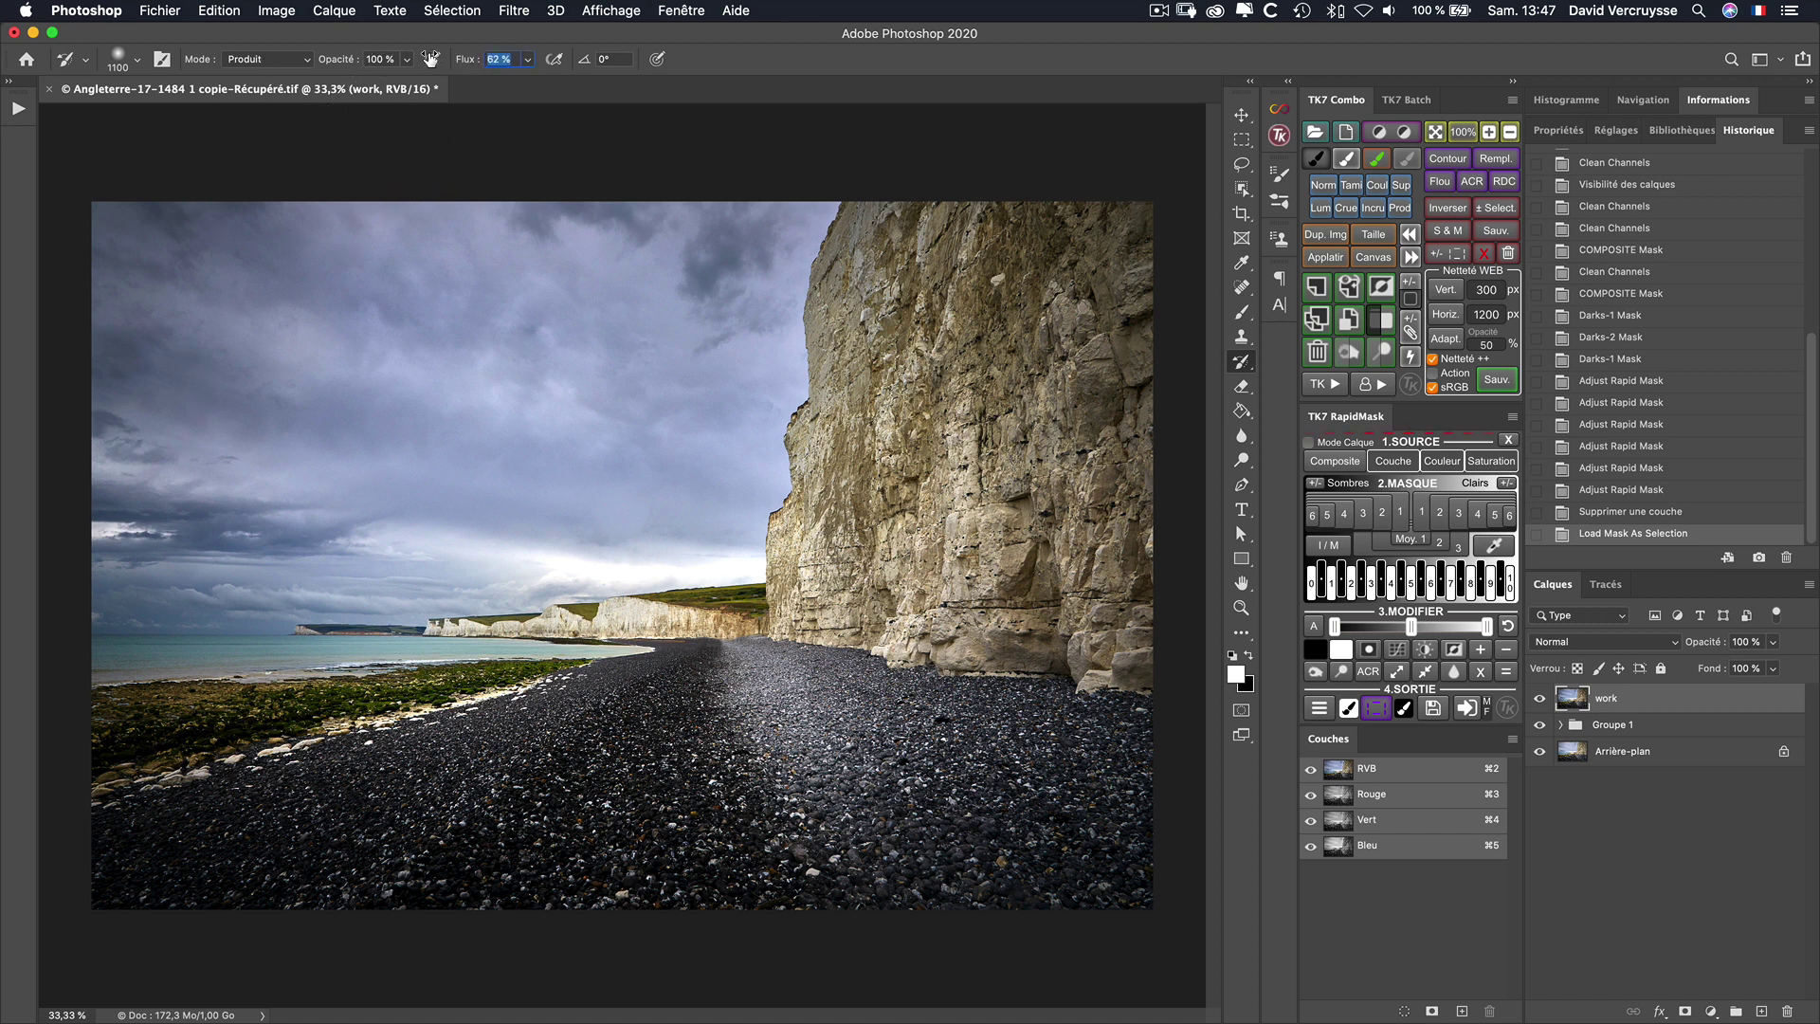
left_click_drag(467, 64, 350, 58)
left_click_drag(343, 64, 357, 63)
left_click_drag(467, 61, 483, 66)
Step: Set the brush to 59% flow and 61% opacity, then toggle the work layer to compare
key("shift+5")
key("shift+9")
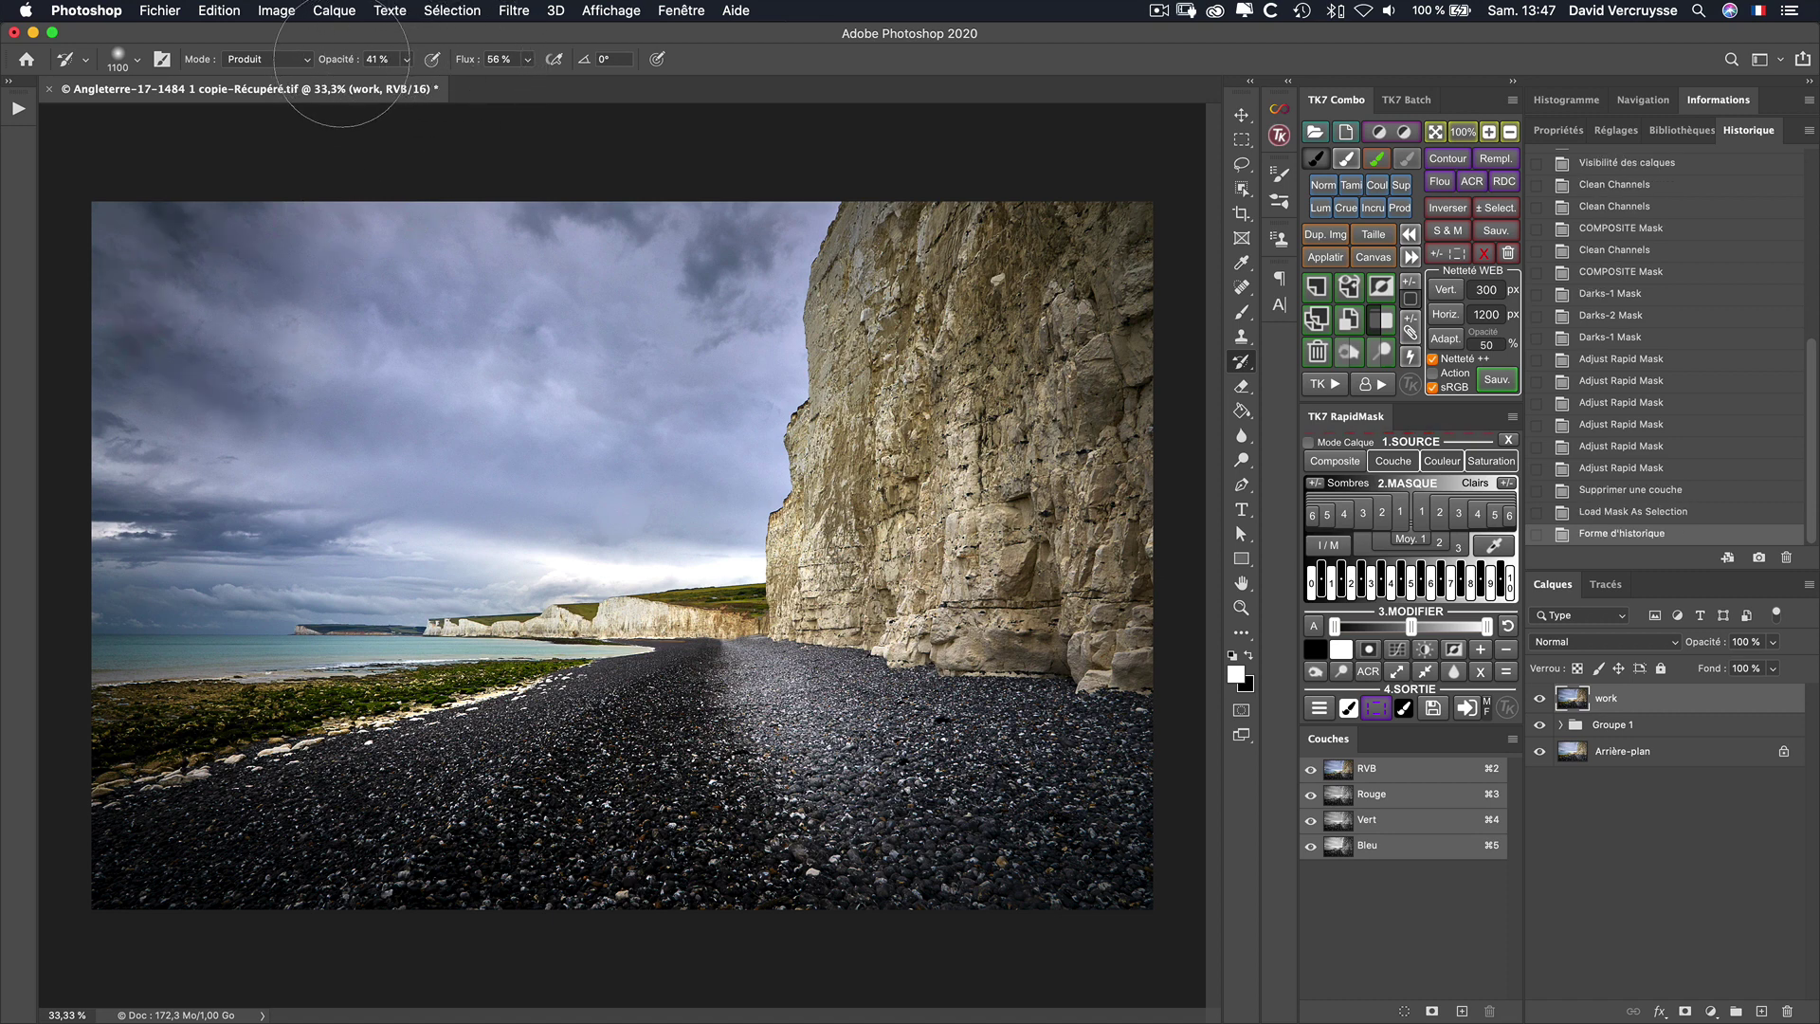
key("6")
key("1")
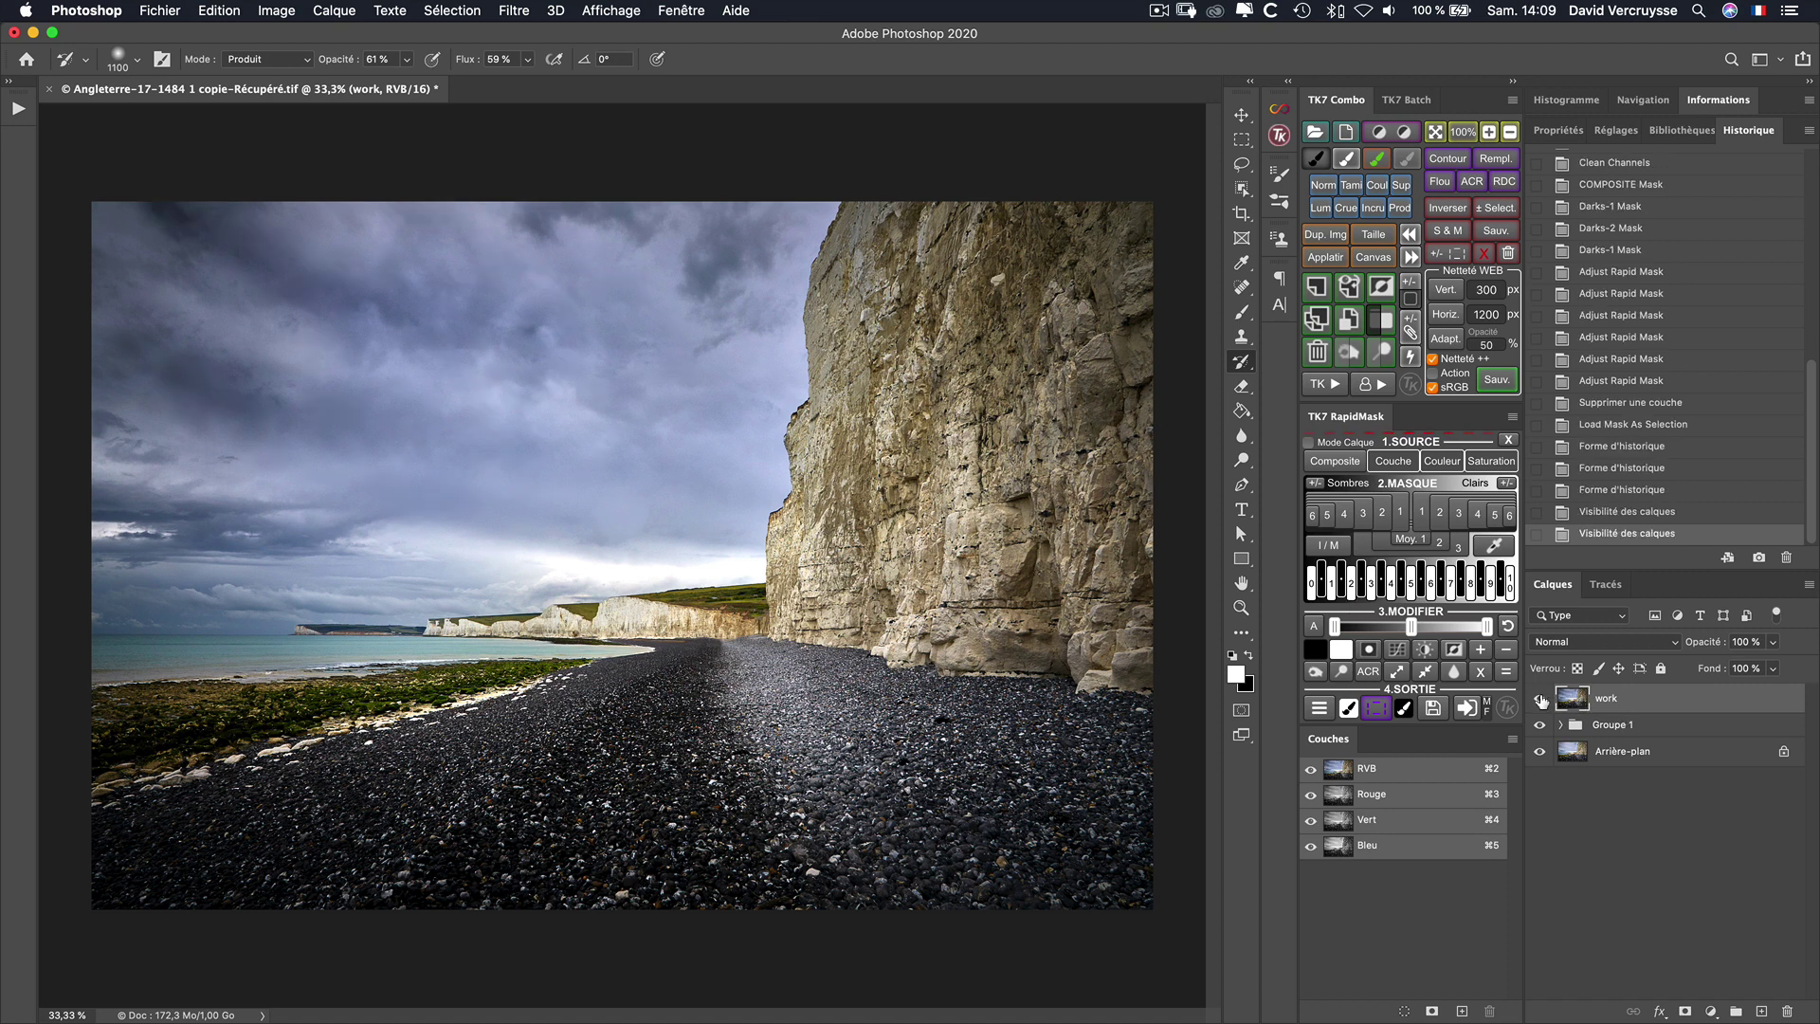
left_click(1540, 699)
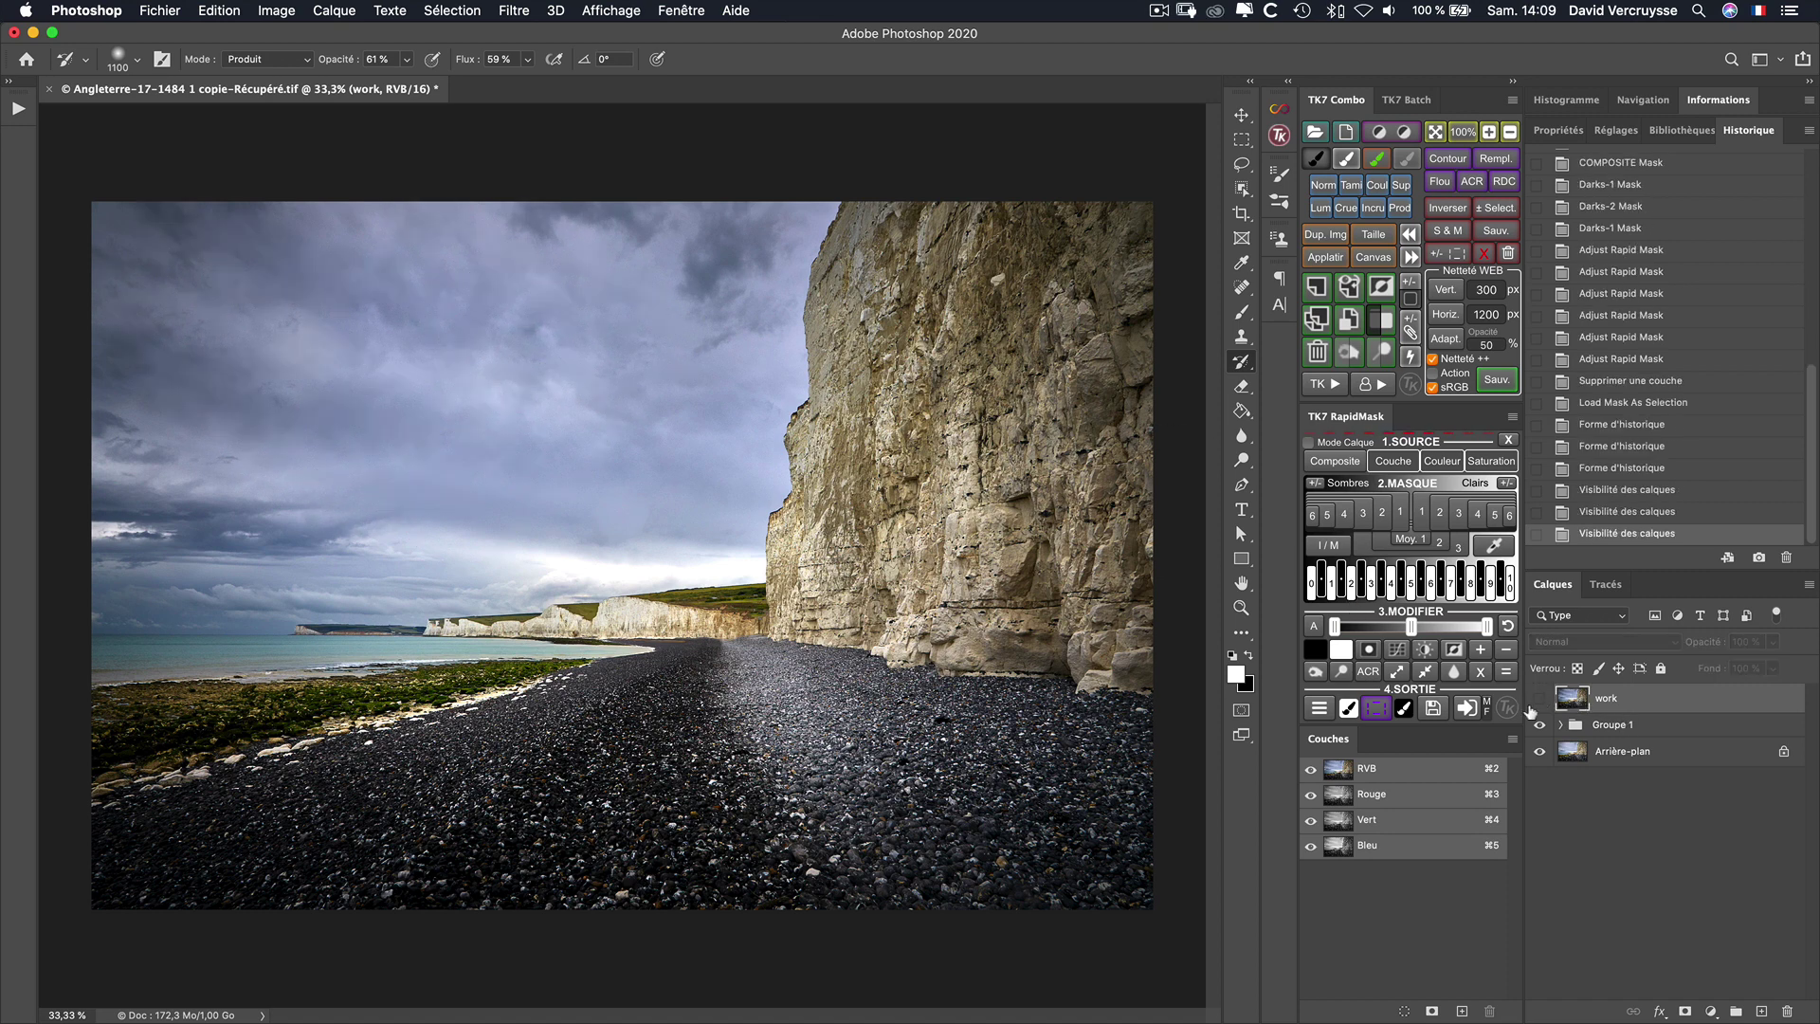
left_click(1539, 702)
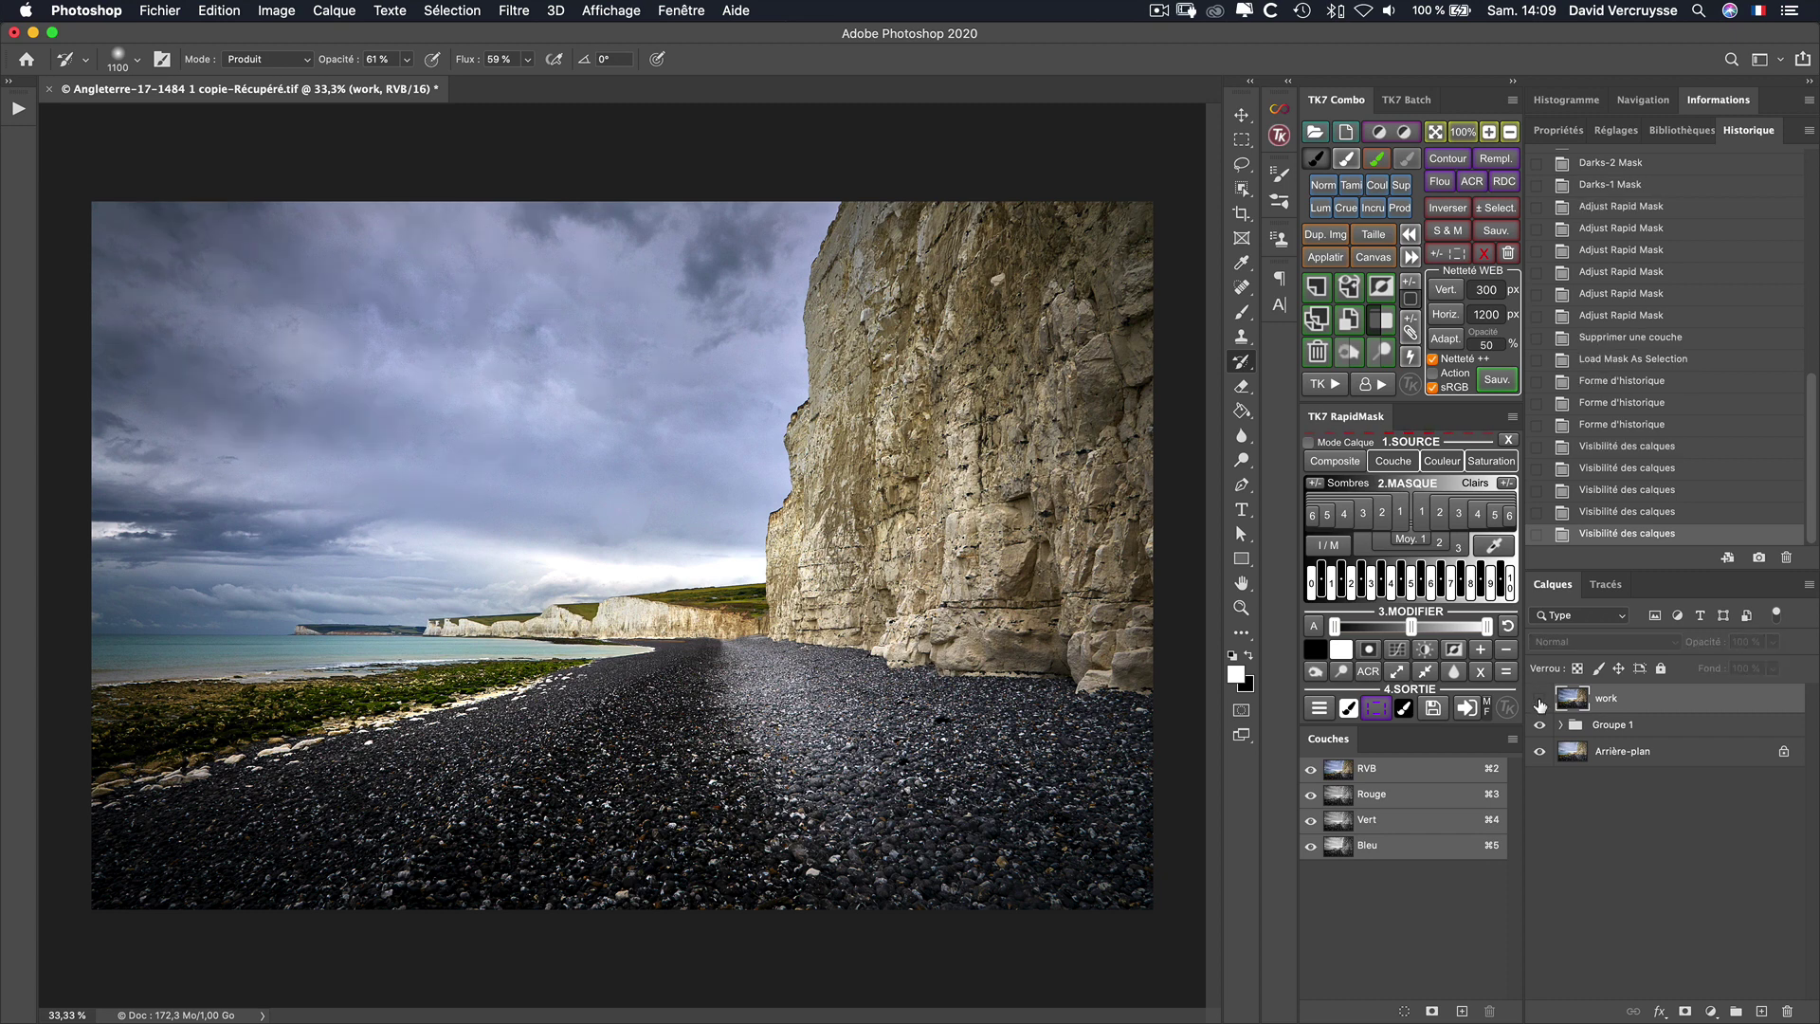
Step: Re-show the work layer, darken the left sky with a 1500-pixel history brush, then deselect
left_click(1539, 702)
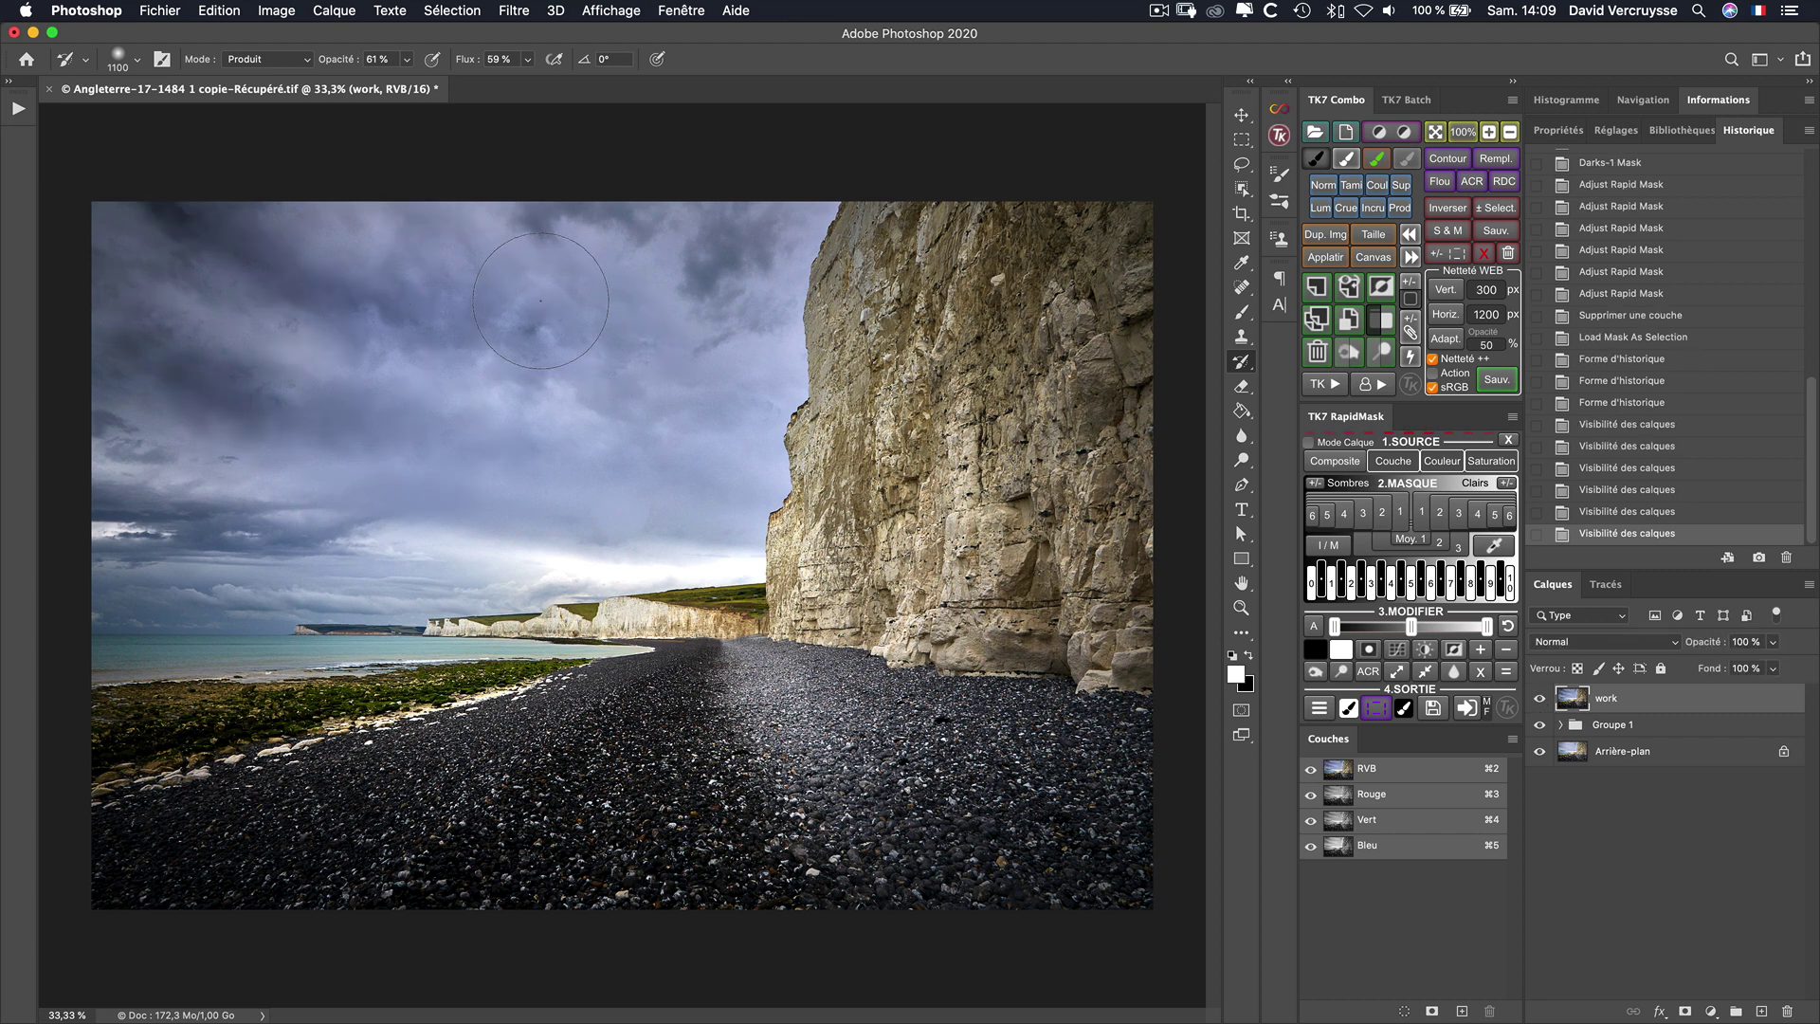
key("bracketright")
key("bracketright")
key("bracketright")
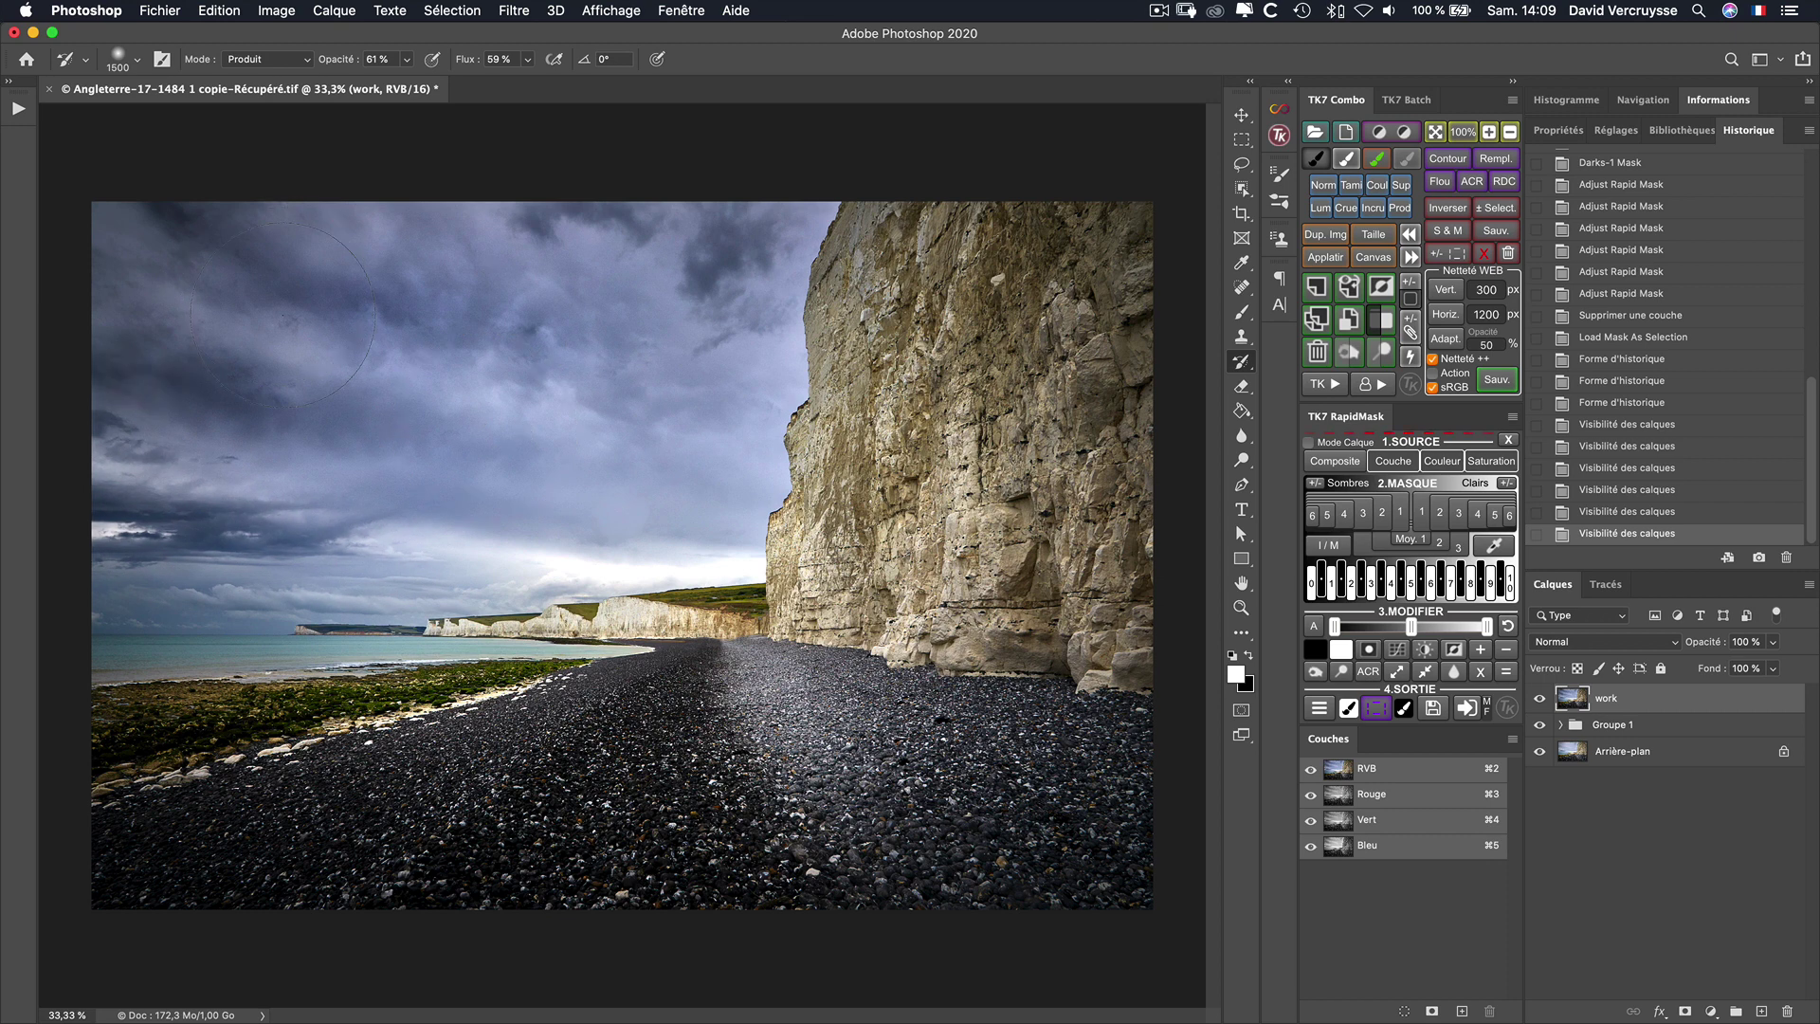
left_click_drag(525, 355, 190, 530)
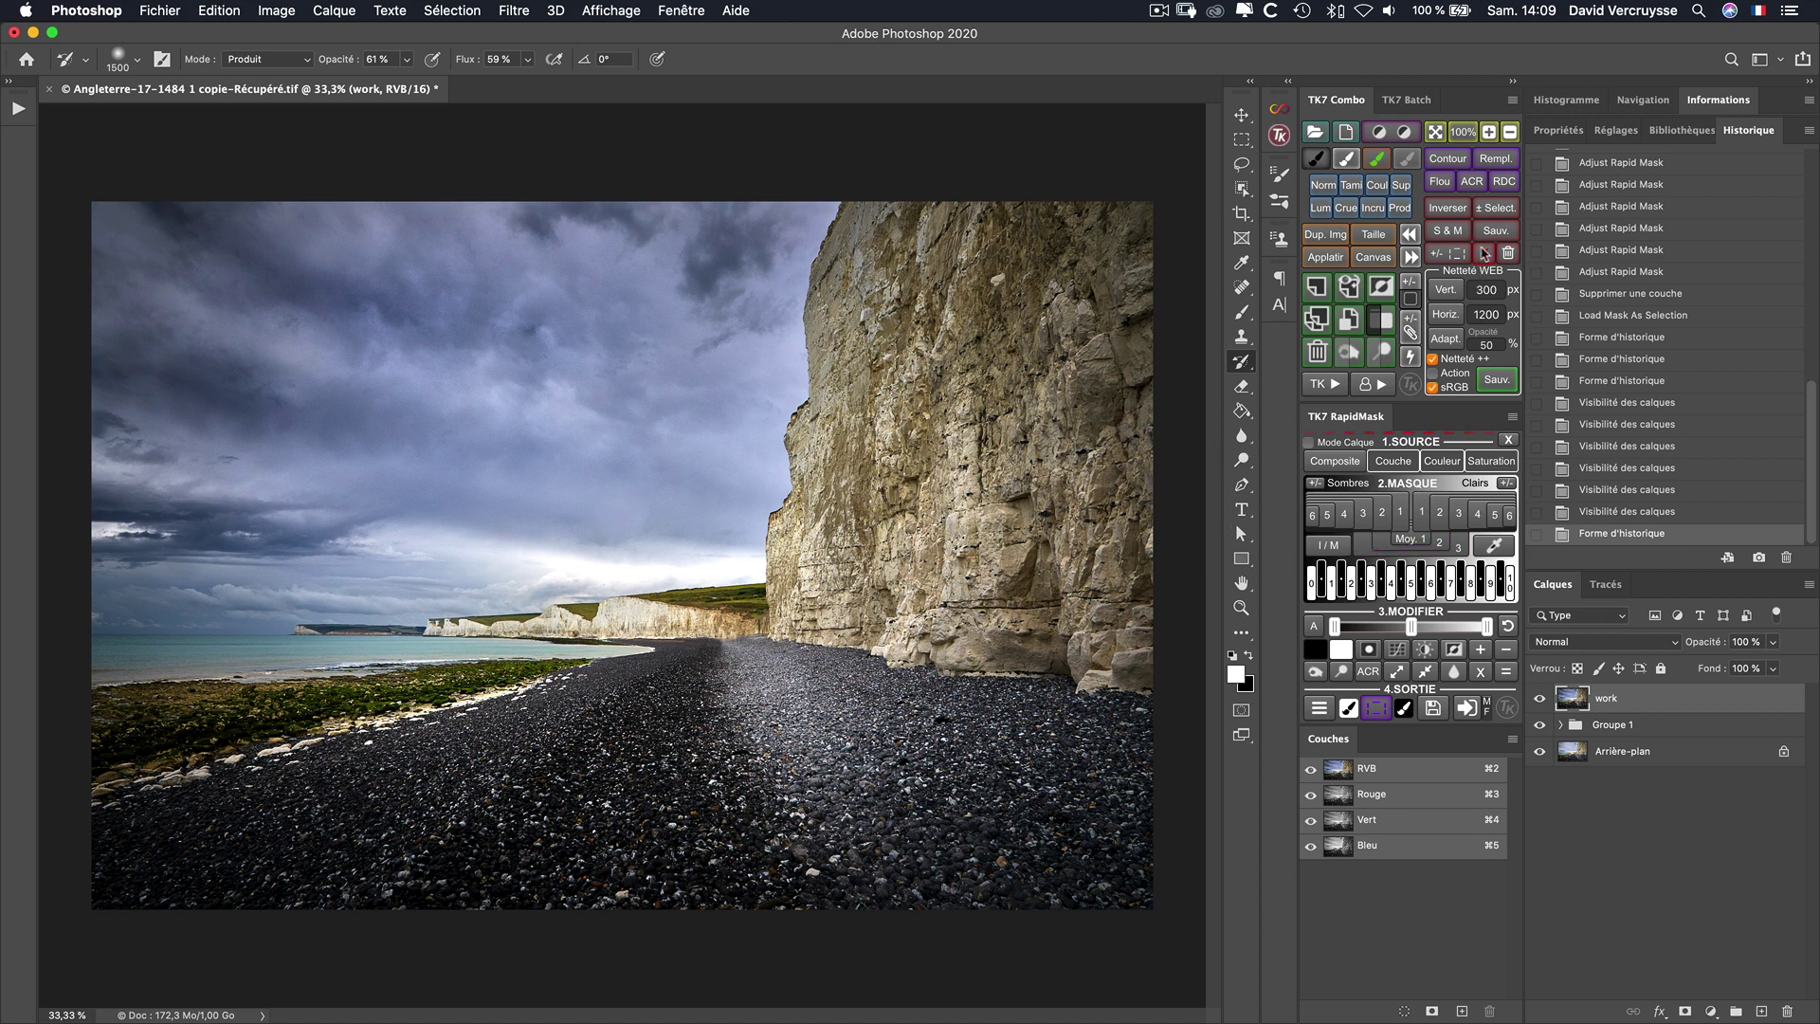
left_click(1494, 211)
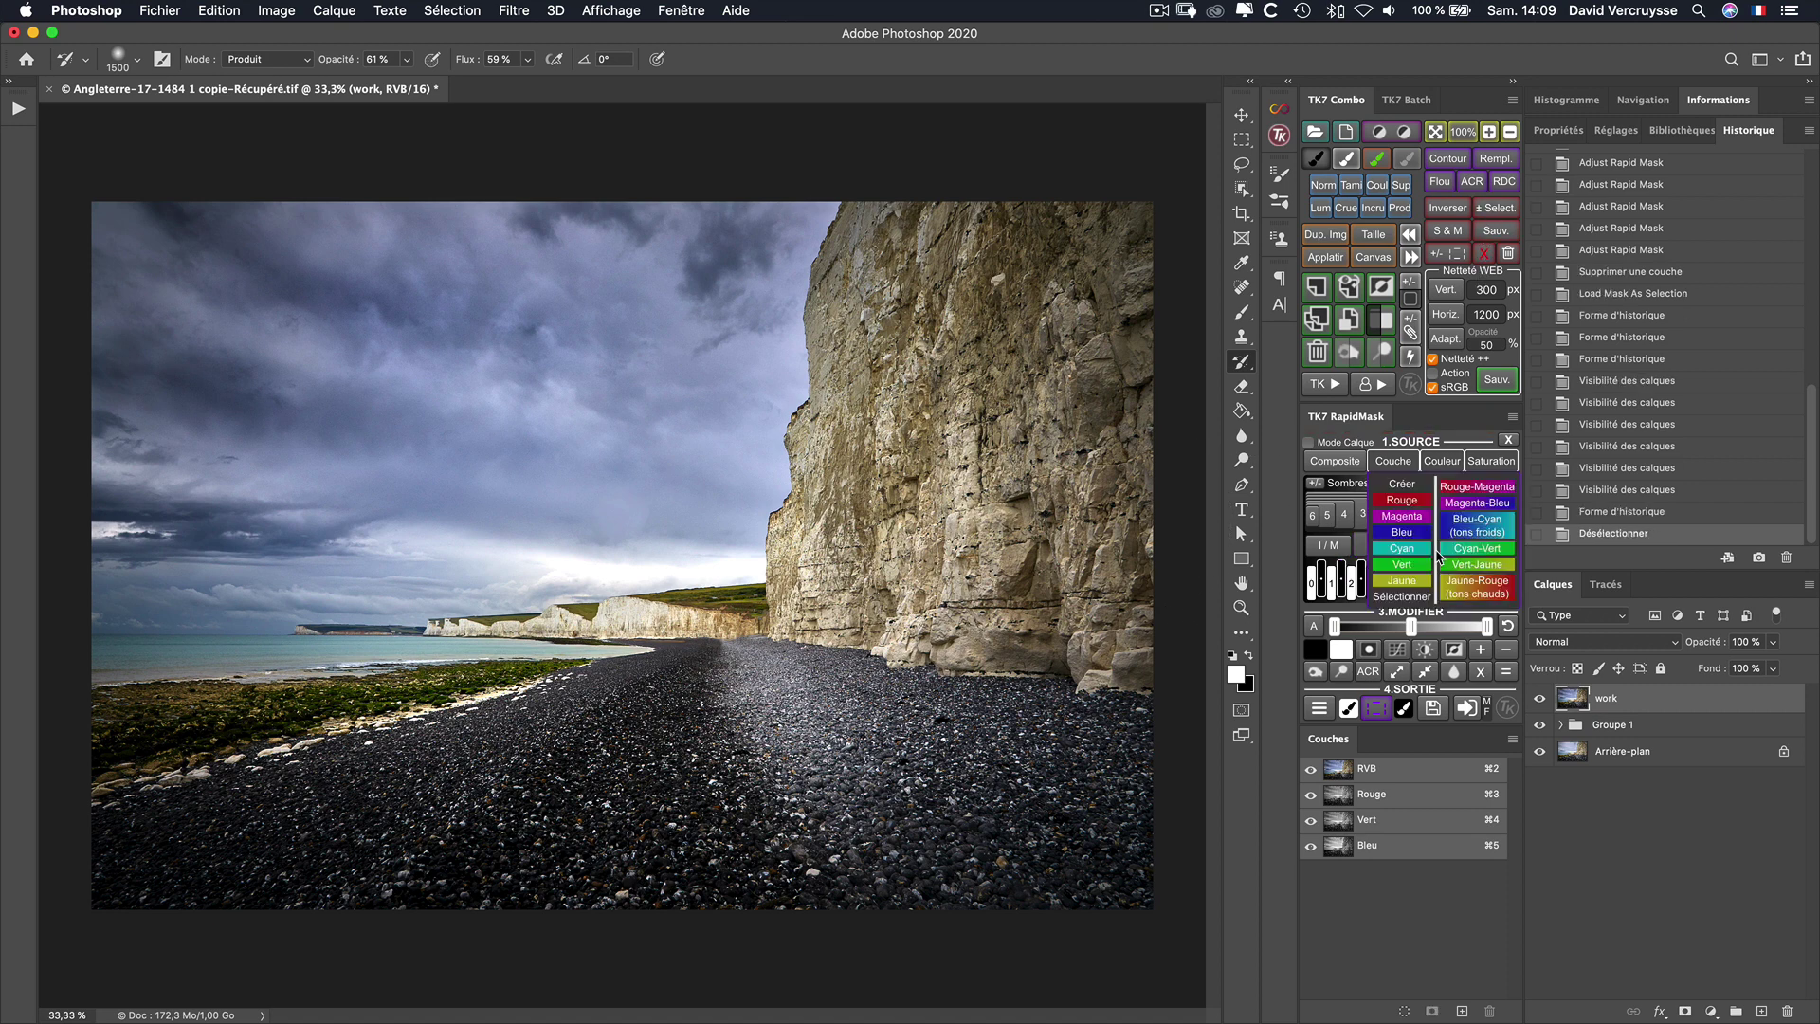
Step: Build a composite Lights-1 (Clairs 1) mask with midtones at 0.77 and load it as a selection
left_click(1339, 464)
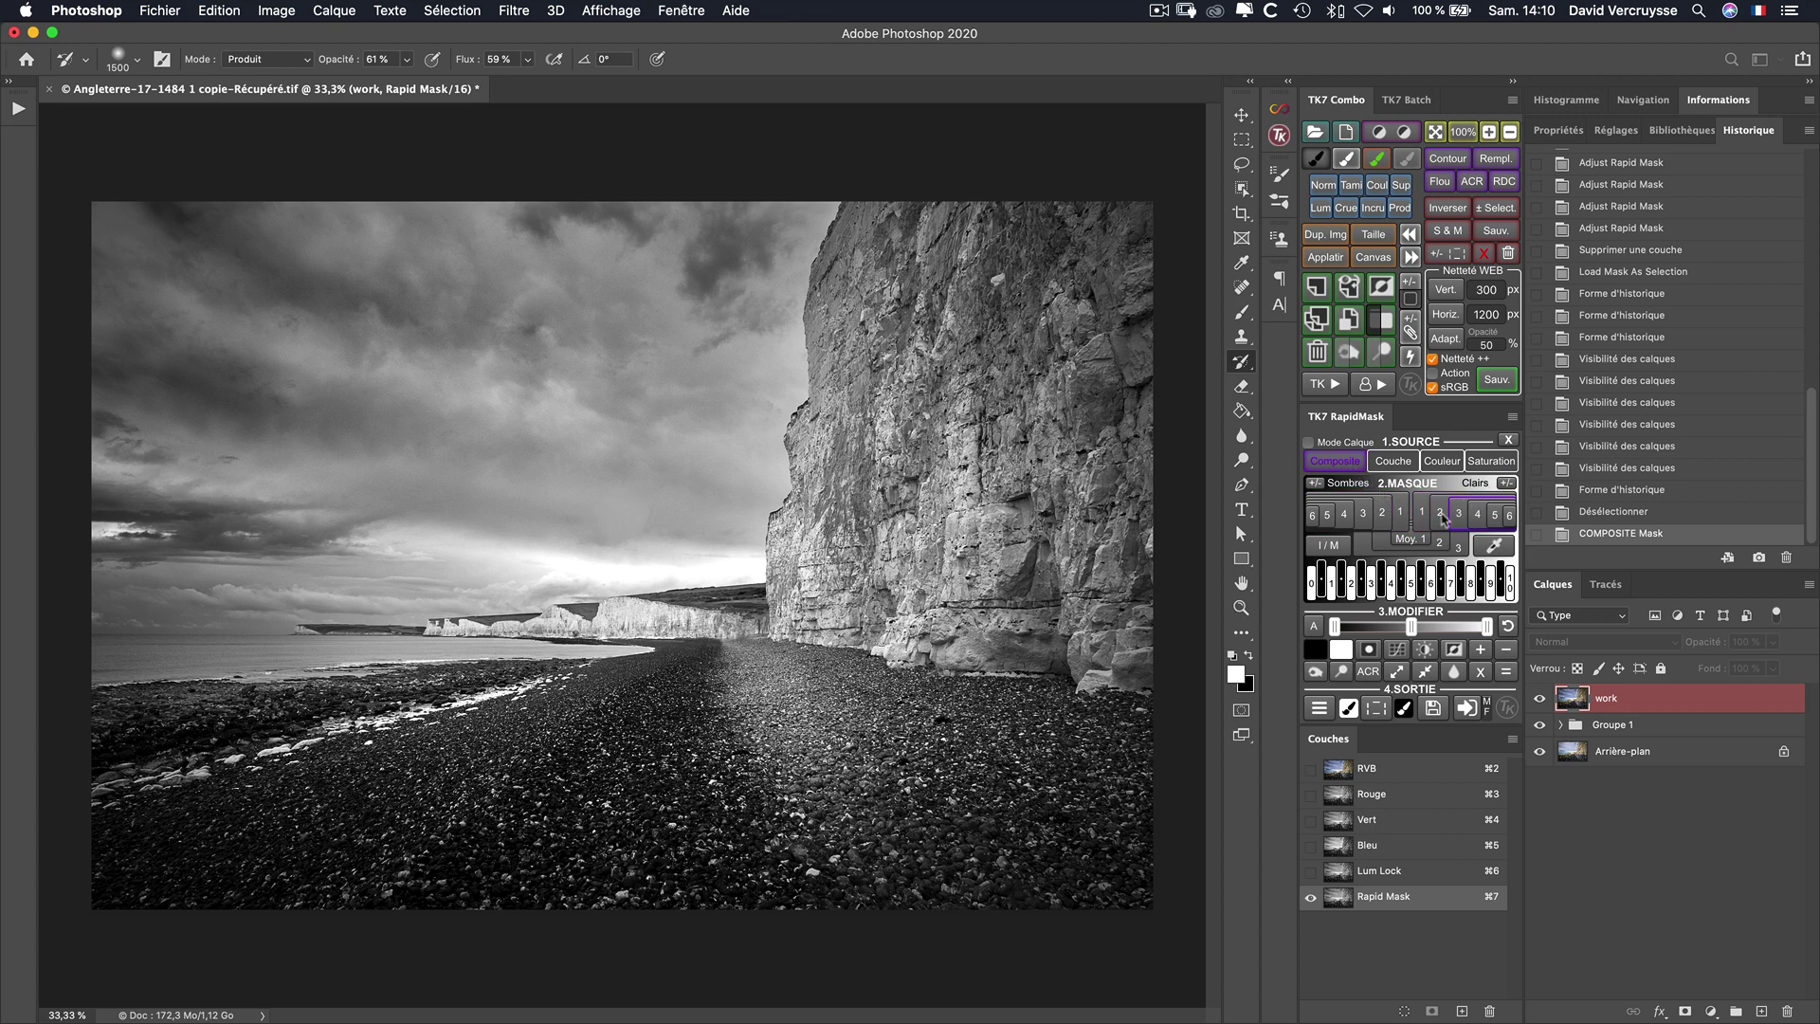
left_click(1440, 517)
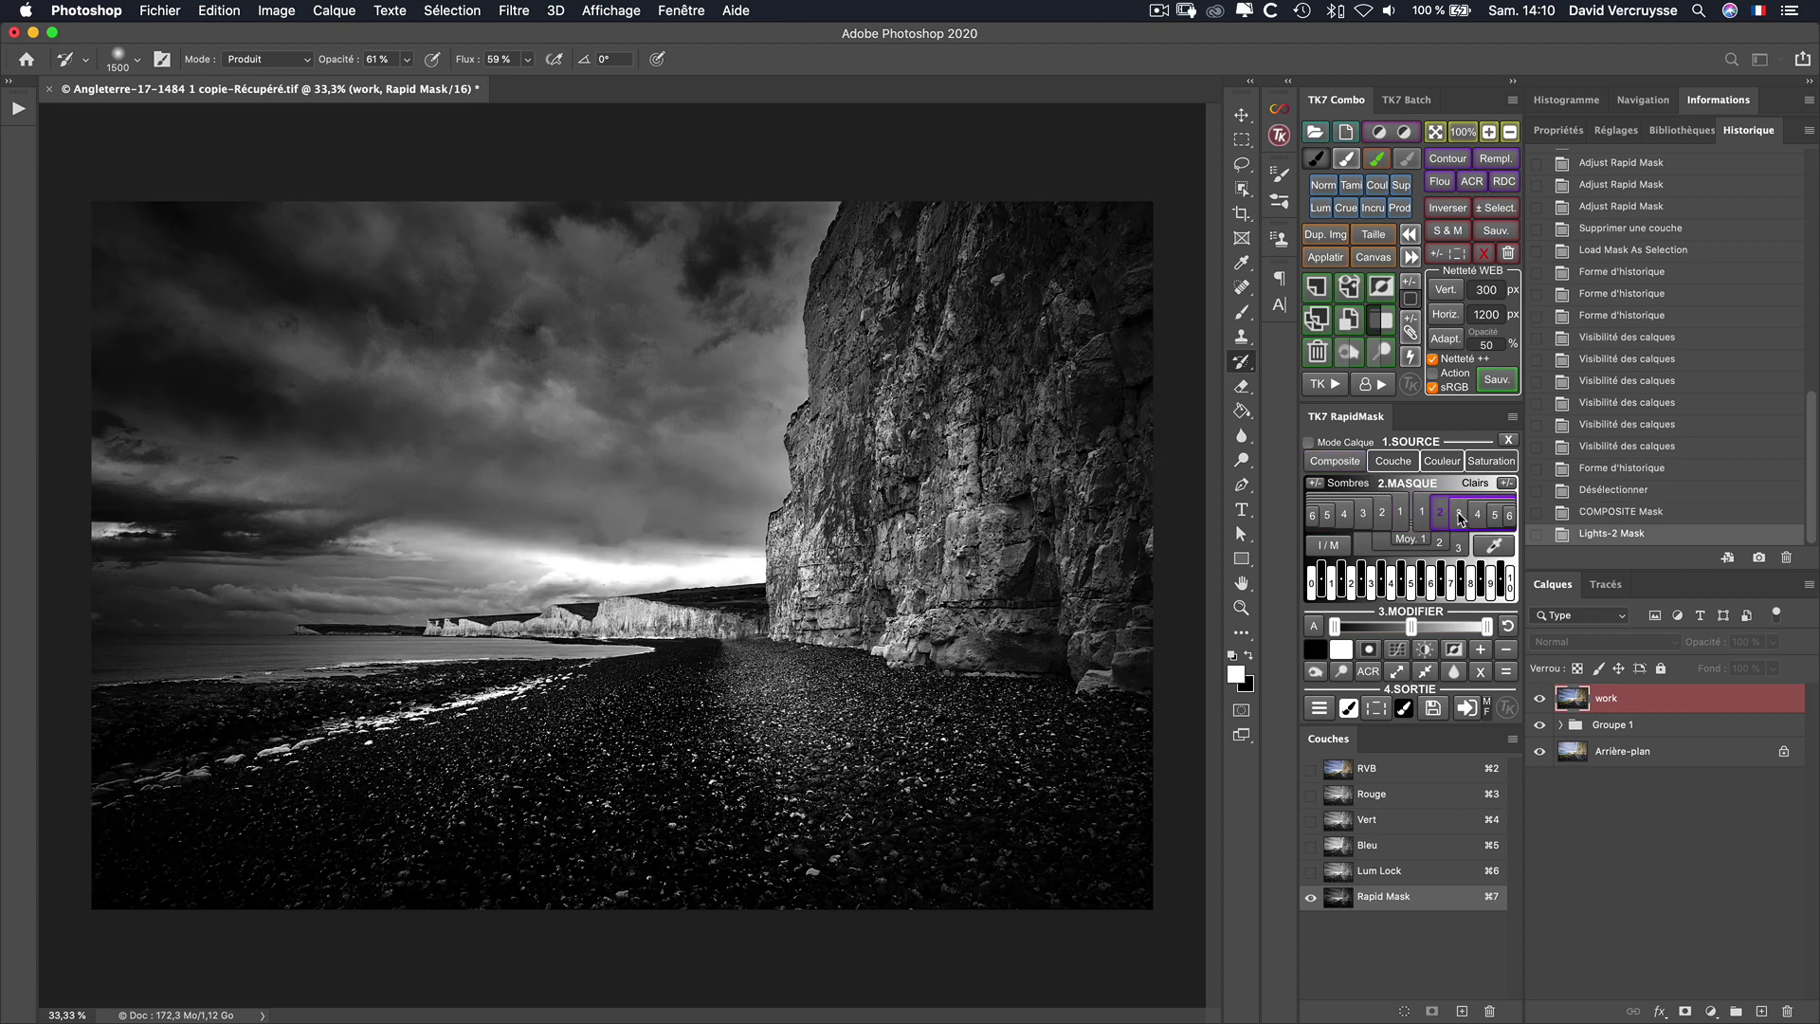
left_click(1443, 517)
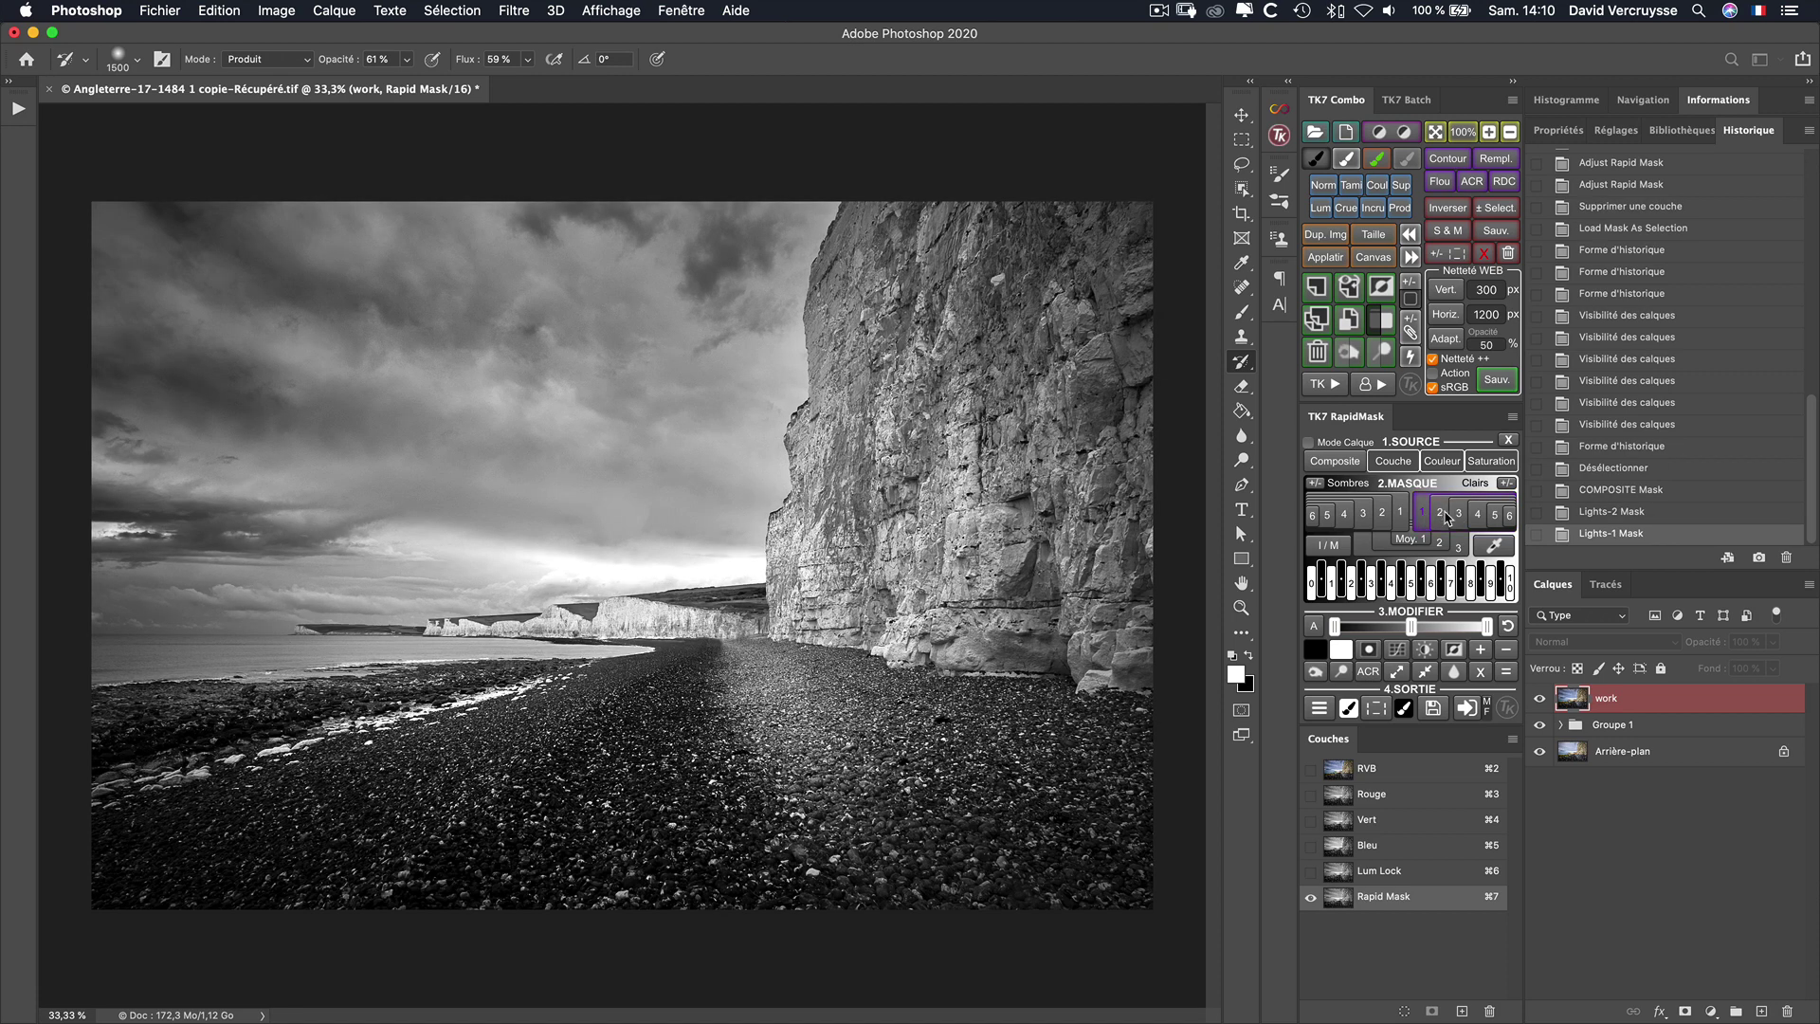
left_click_drag(1411, 629, 1424, 626)
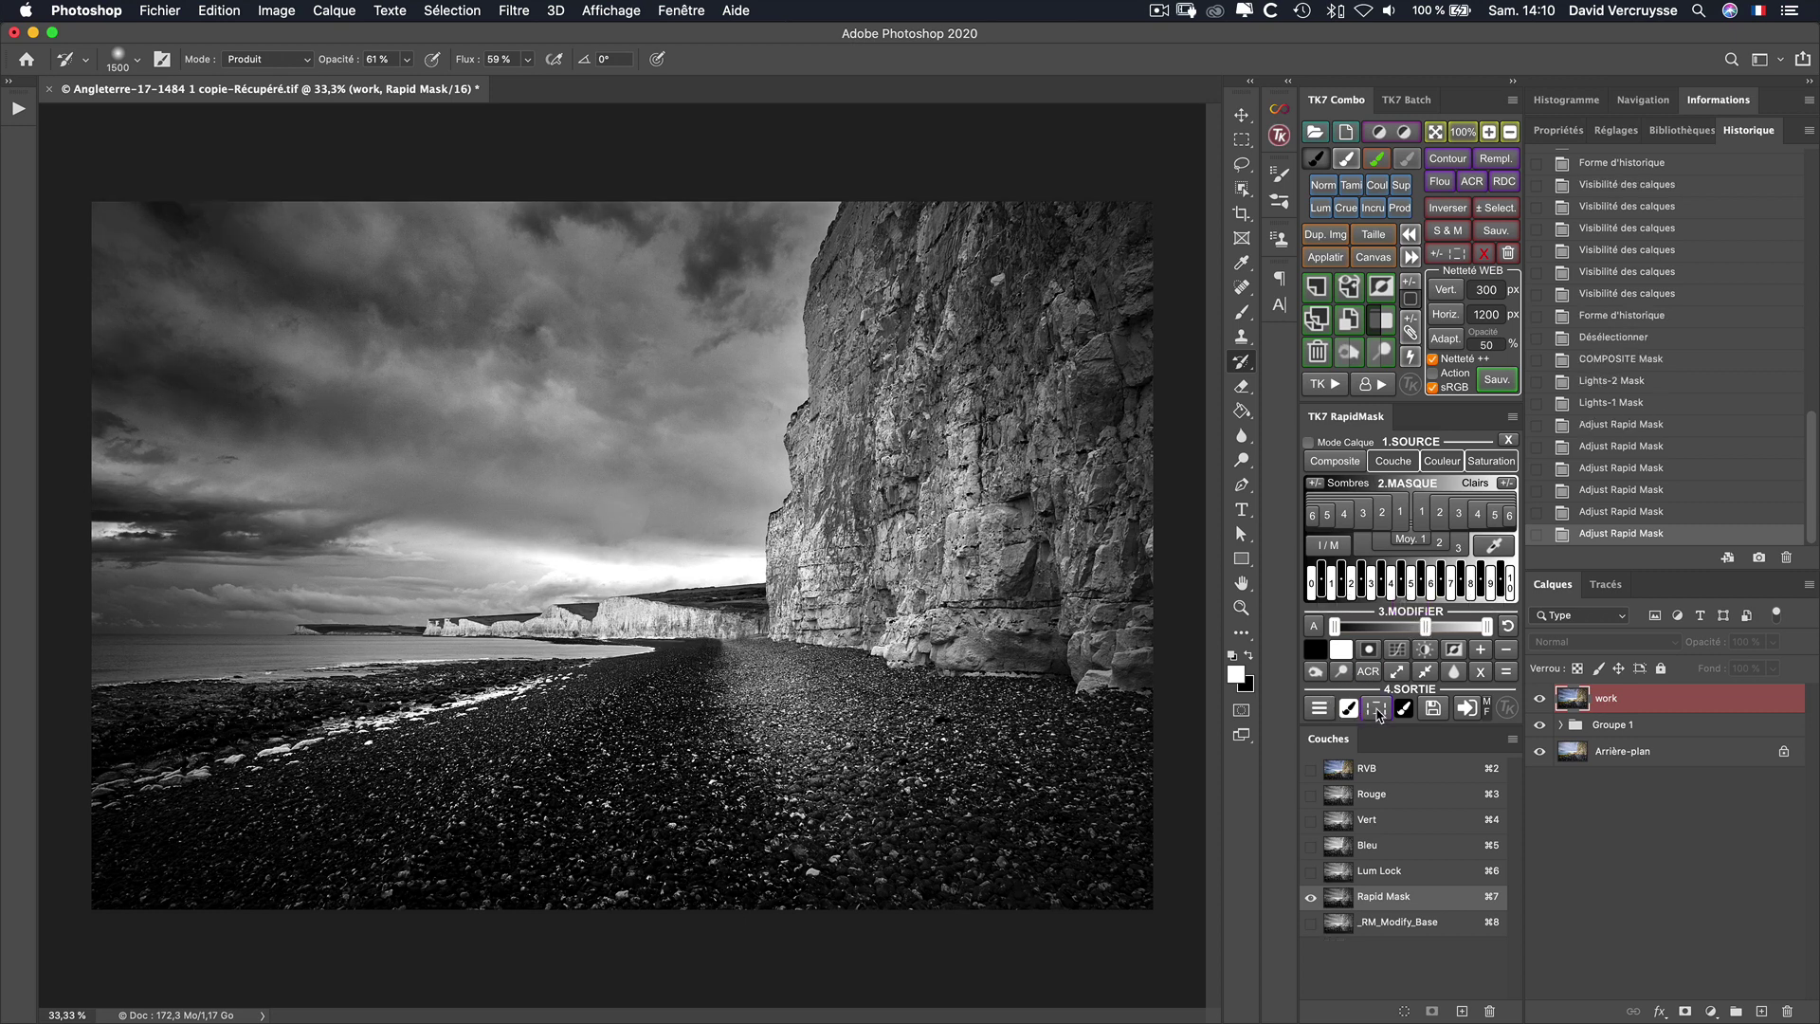
left_click(1375, 713)
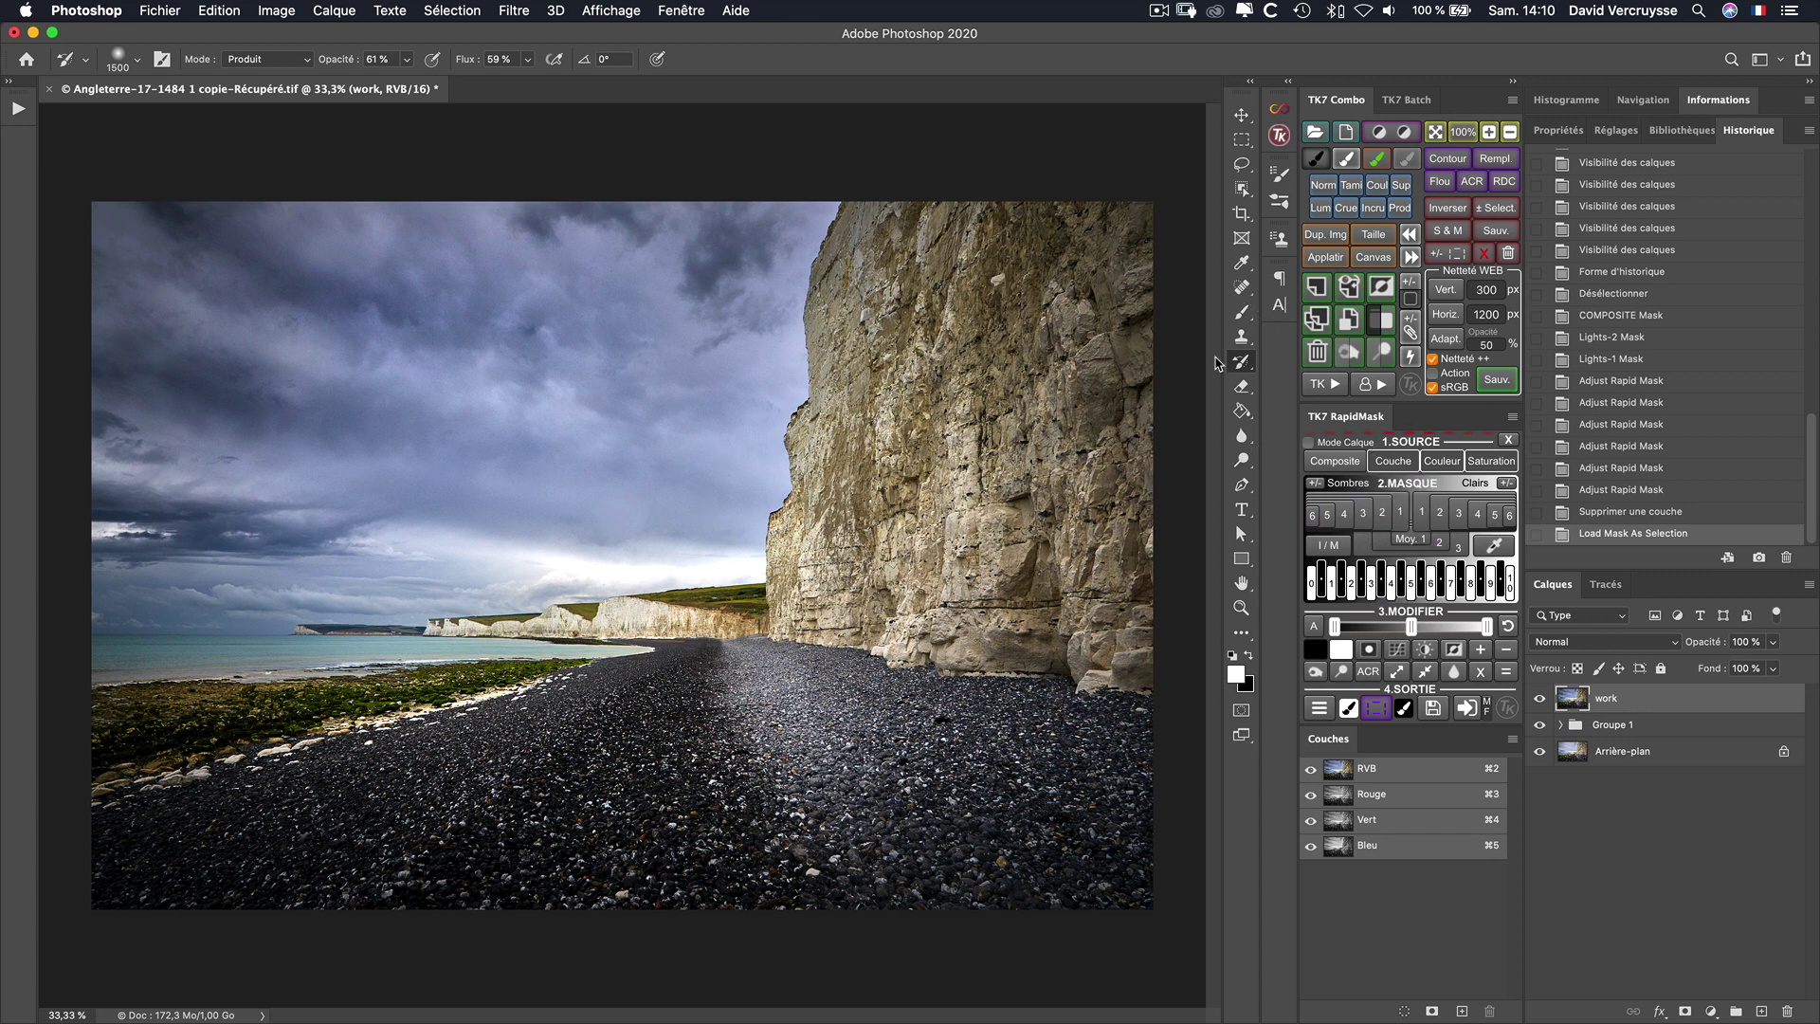
Step: Set the History Brush to Superposition (overlay) mode, size 1400, flow 48%
left_click(262, 60)
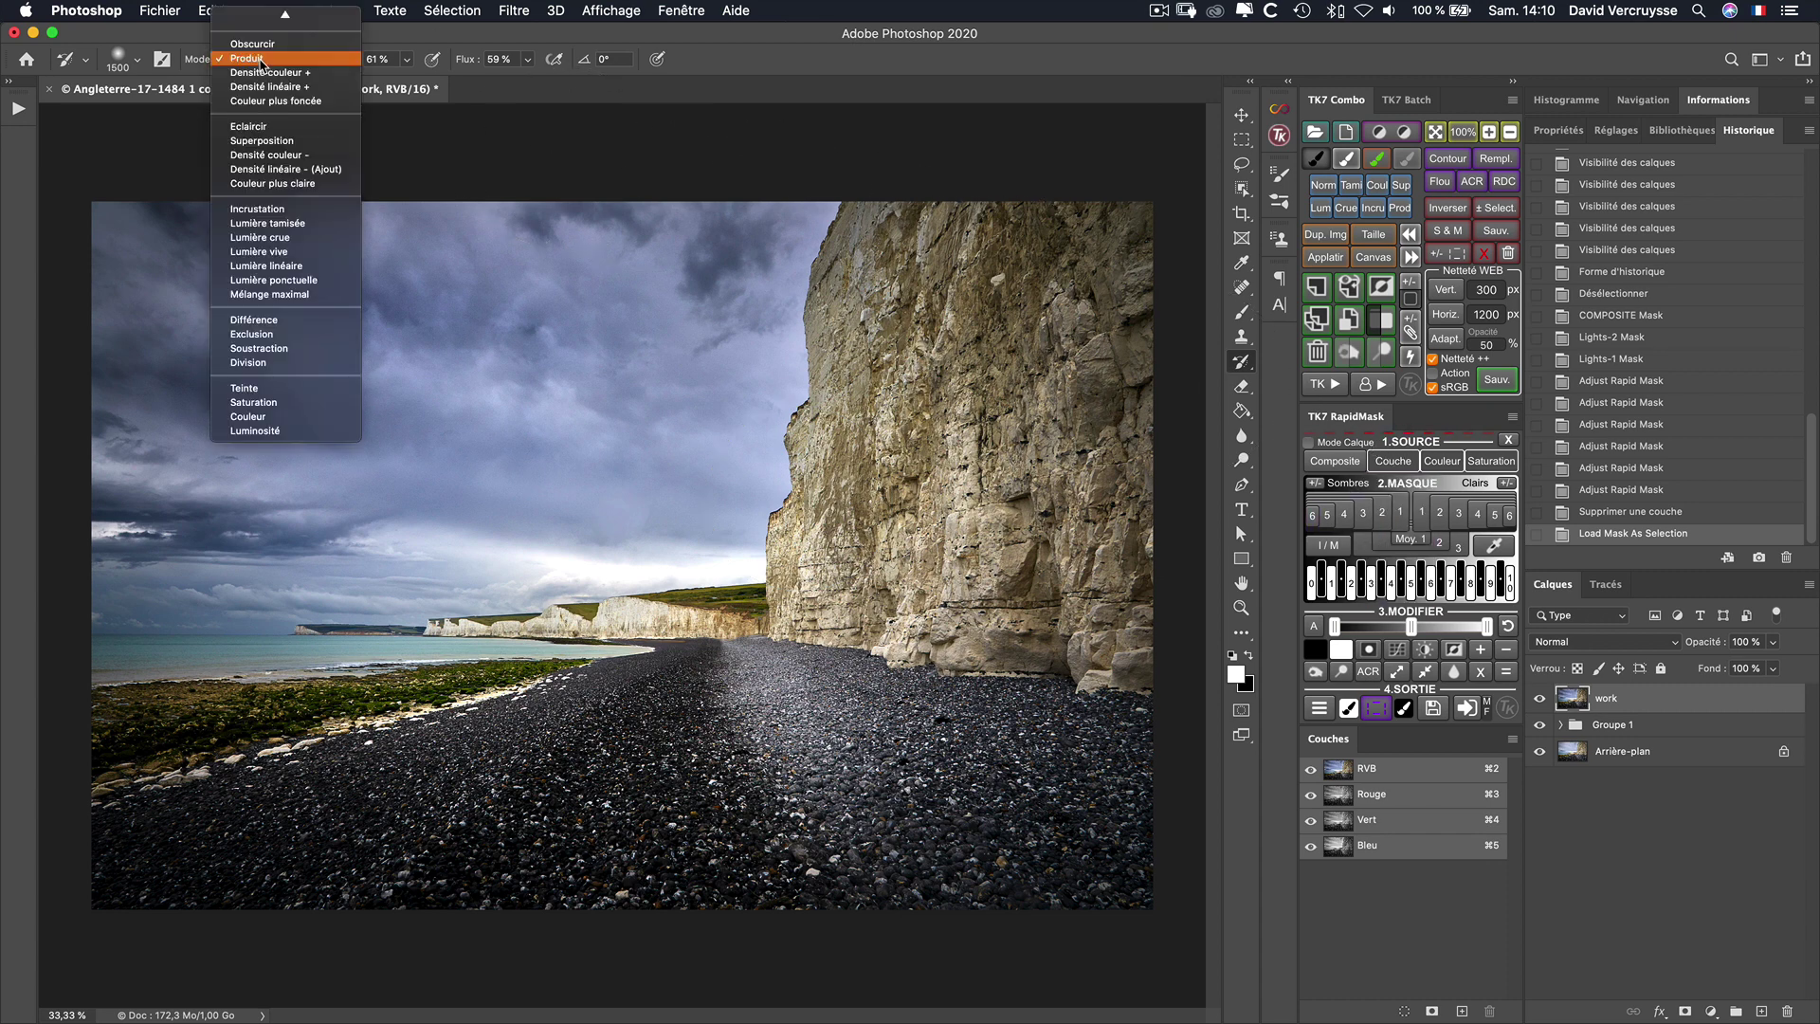
left_click(261, 141)
key("bracketleft")
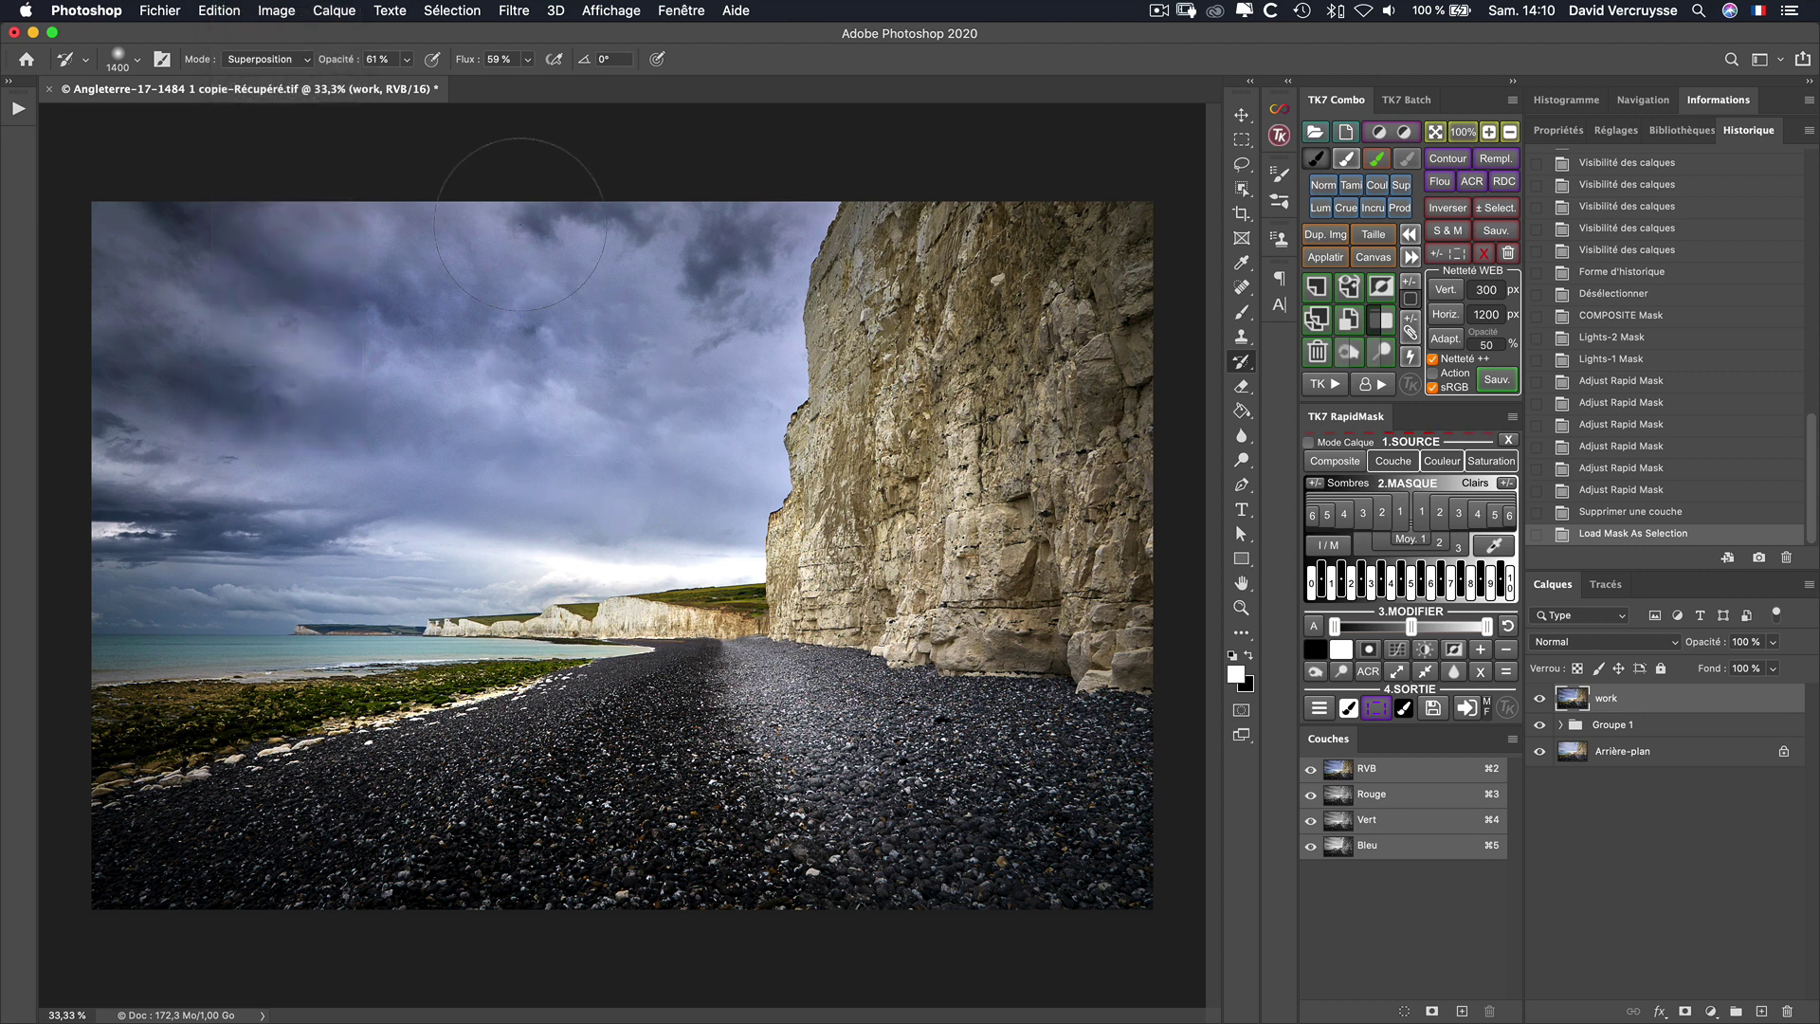
left_click_drag(465, 59, 454, 60)
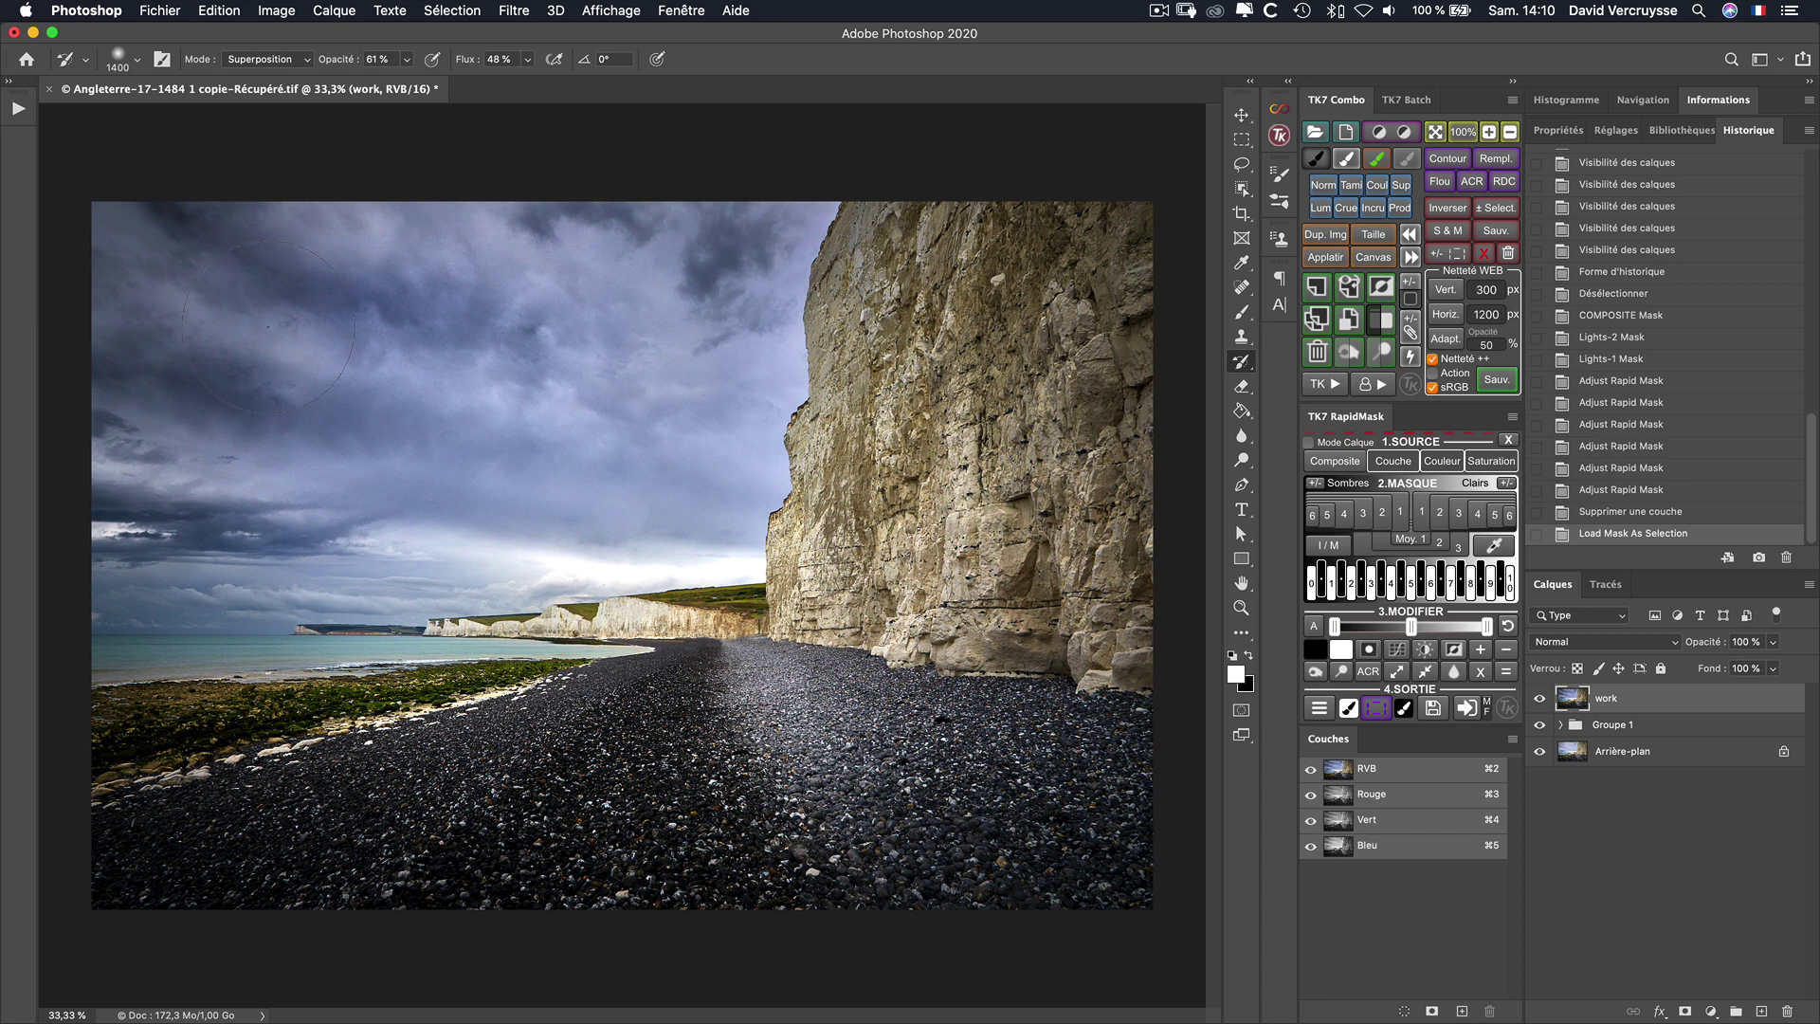
Step: Lighten the upper-left and central sky, toggling the work layer to compare with the original
left_click_drag(285, 339, 260, 347)
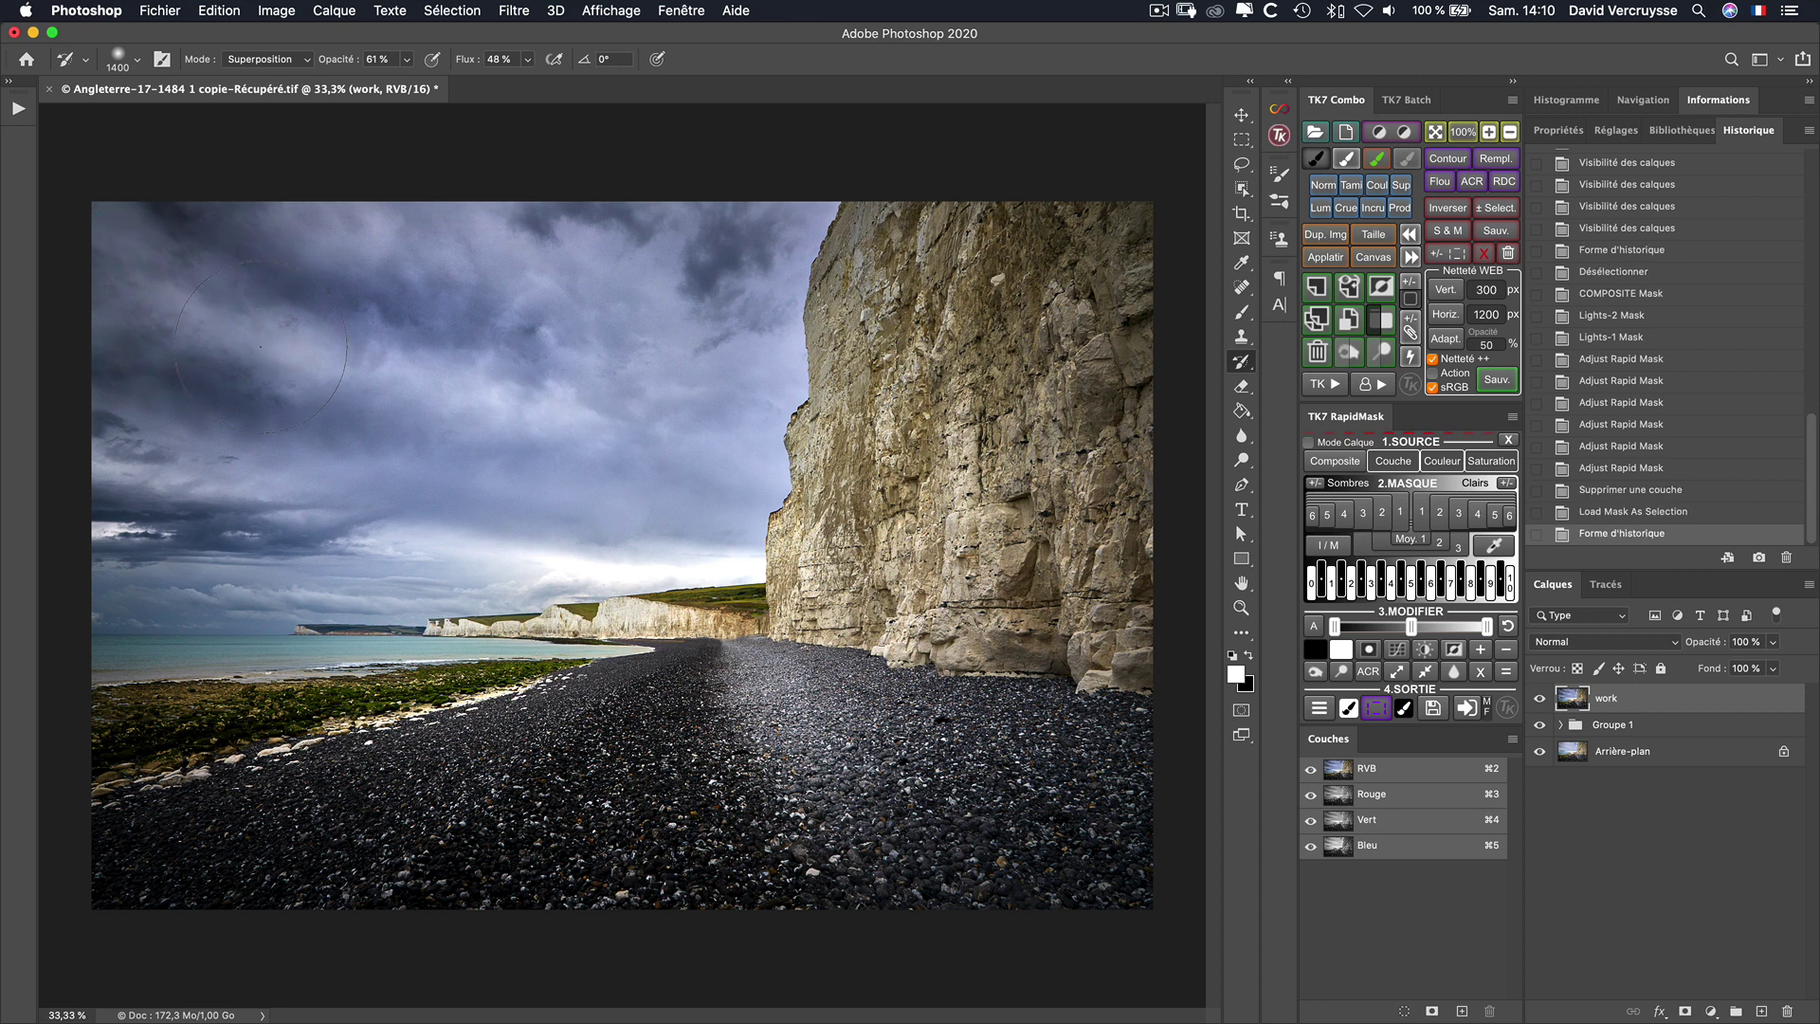
left_click_drag(284, 474, 586, 498)
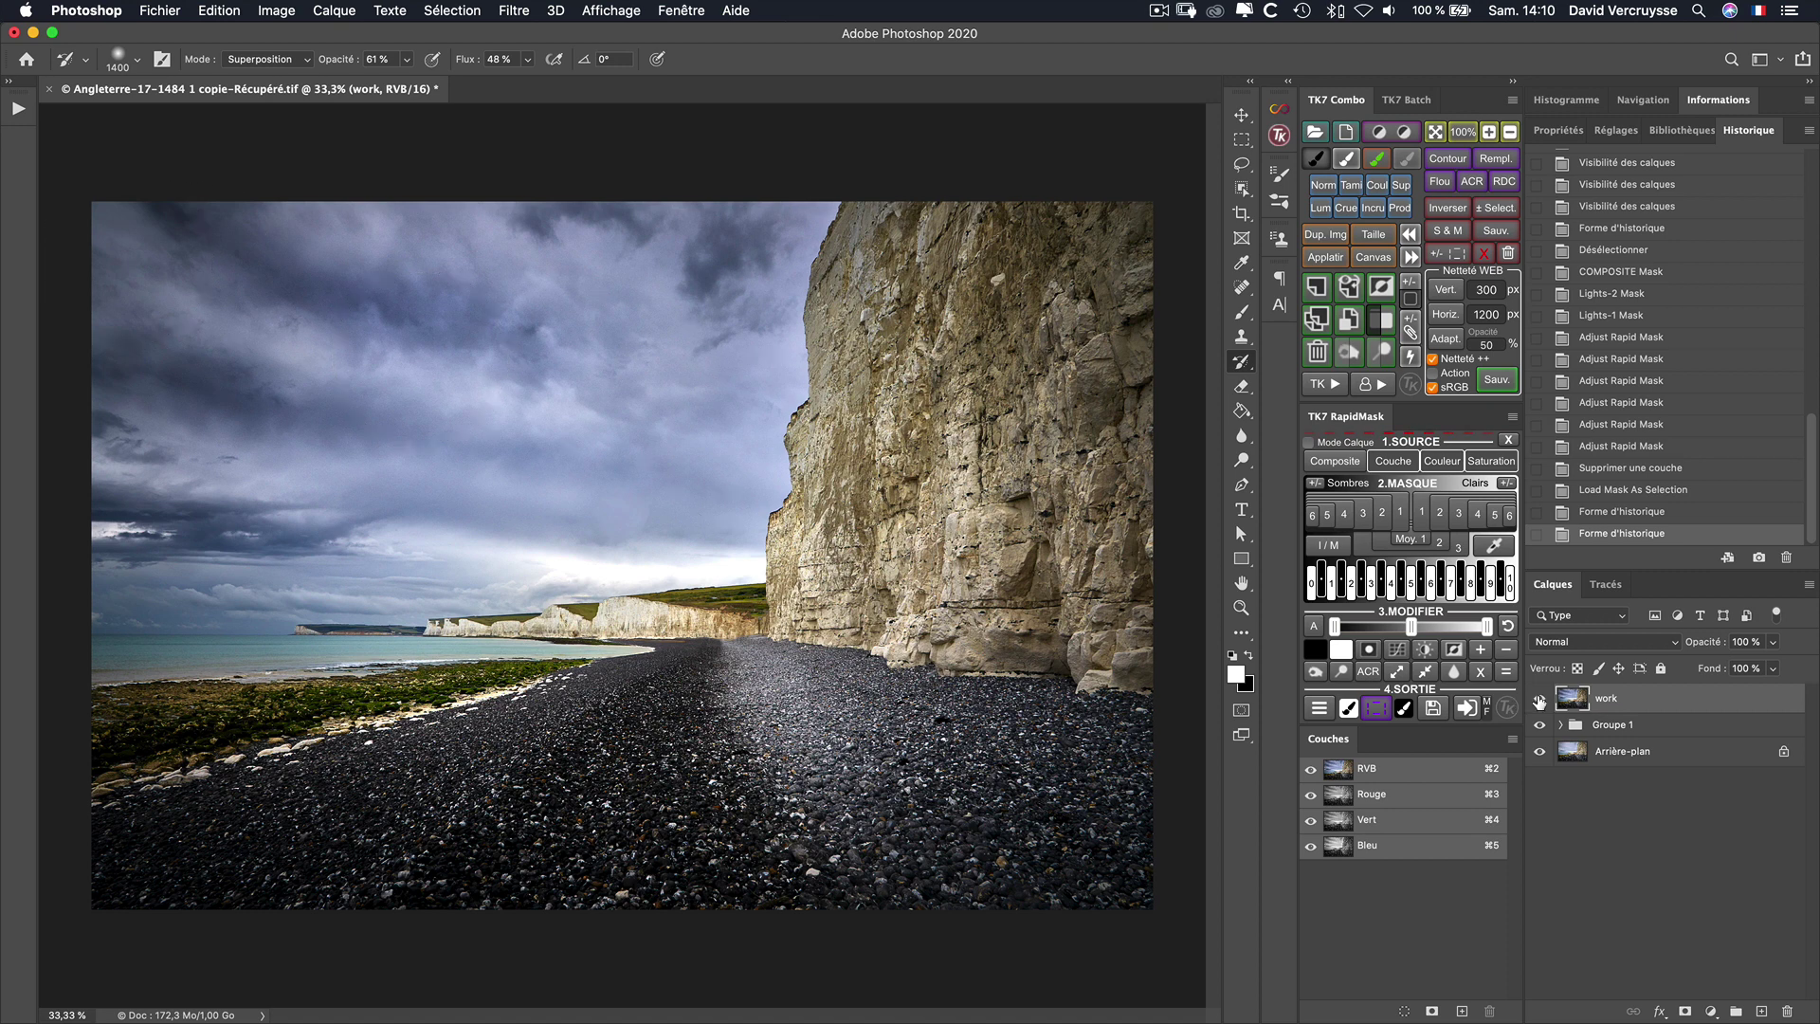
left_click(1540, 698)
left_click(1539, 698)
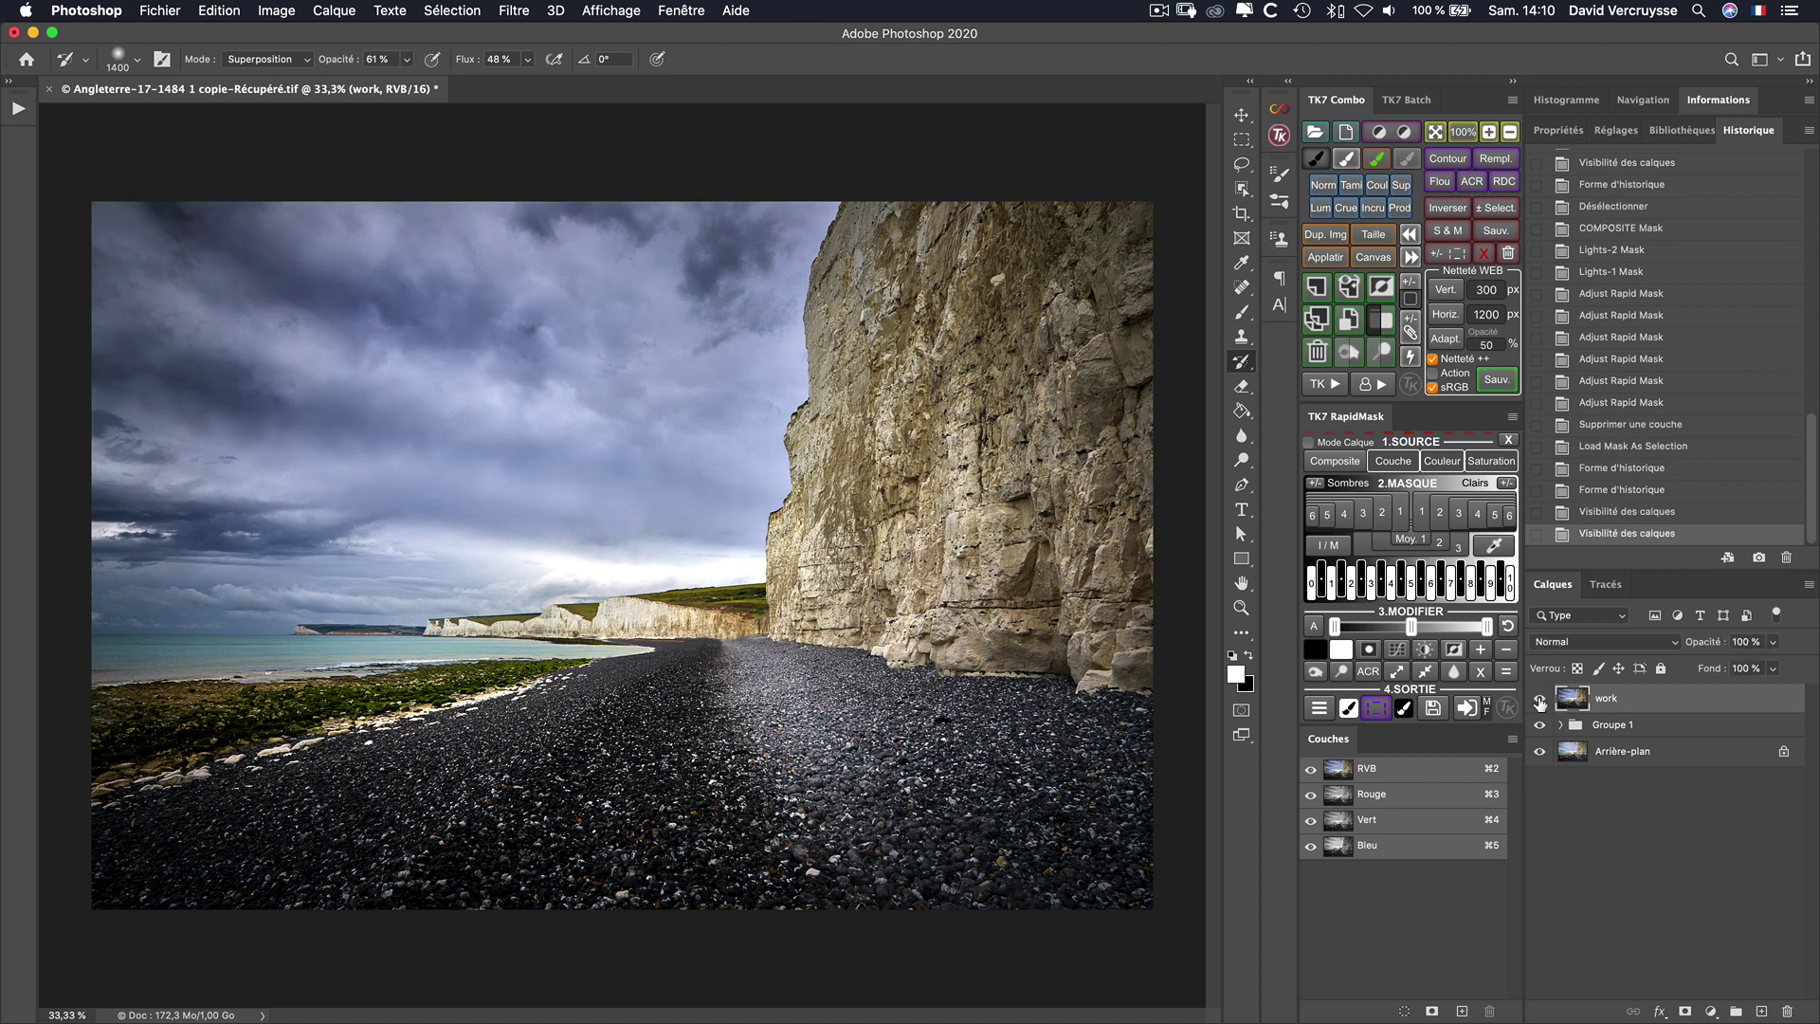
left_click(1539, 702)
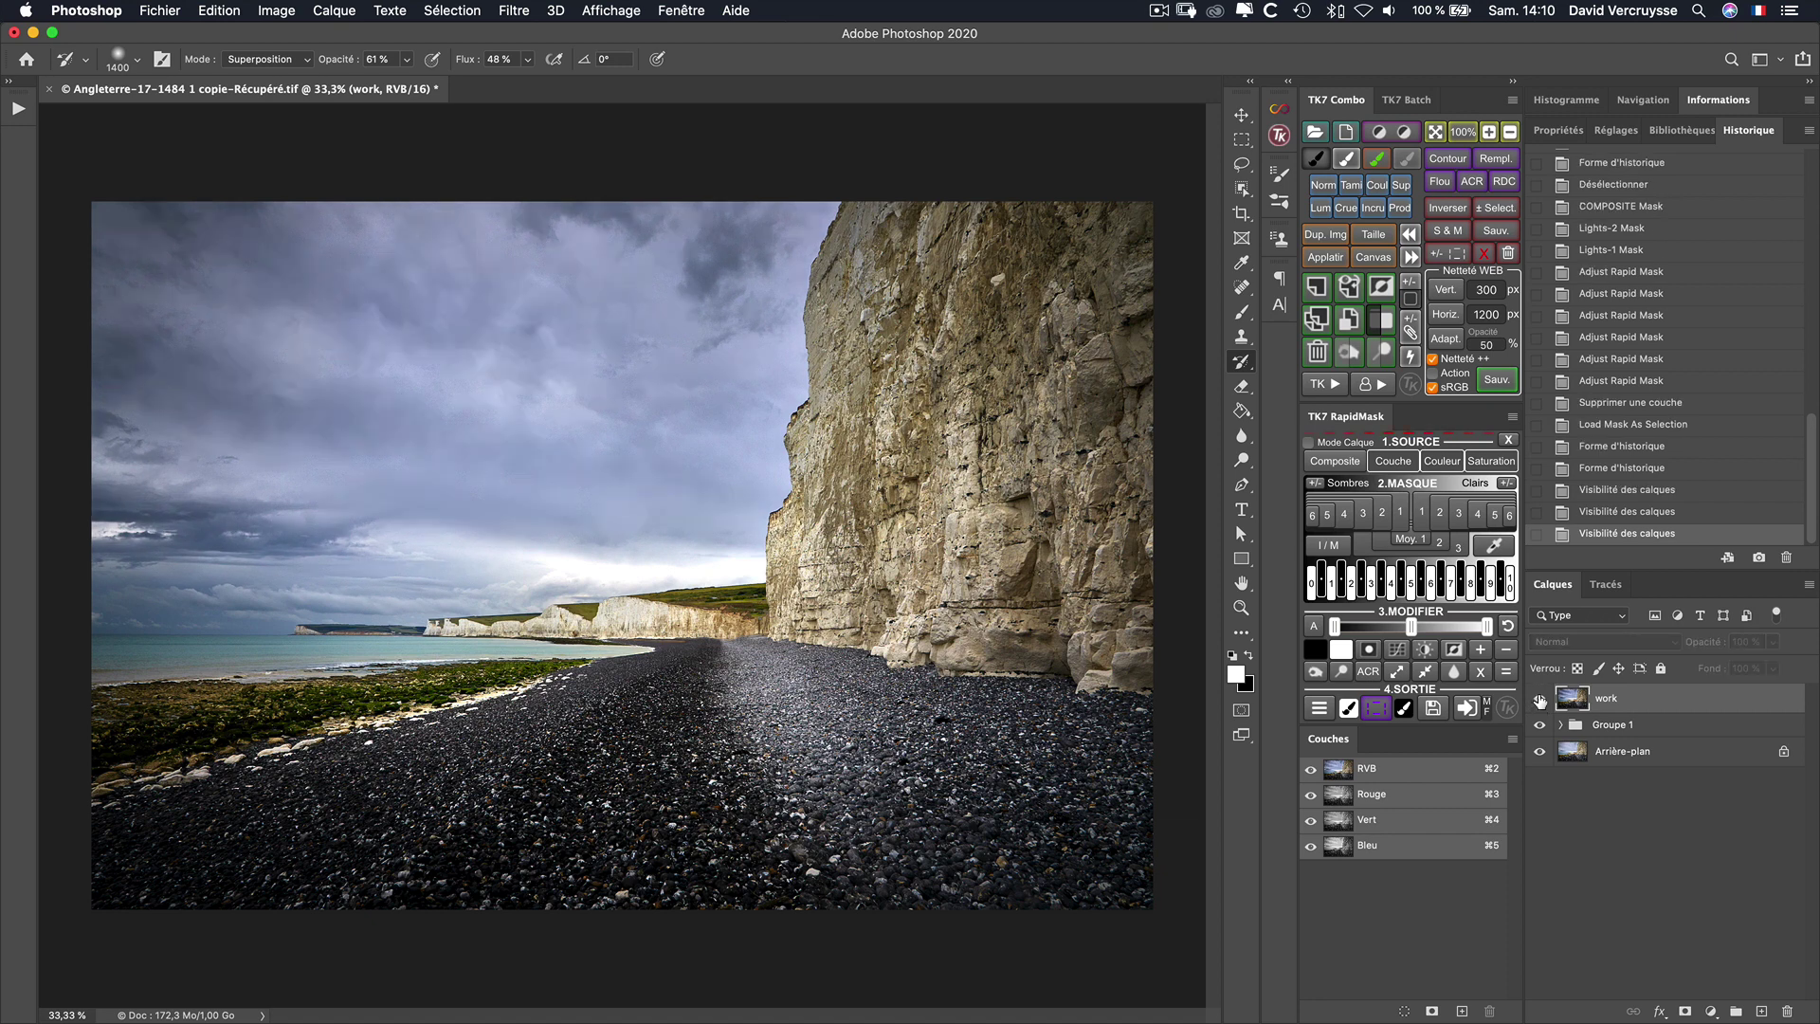
left_click(1540, 701)
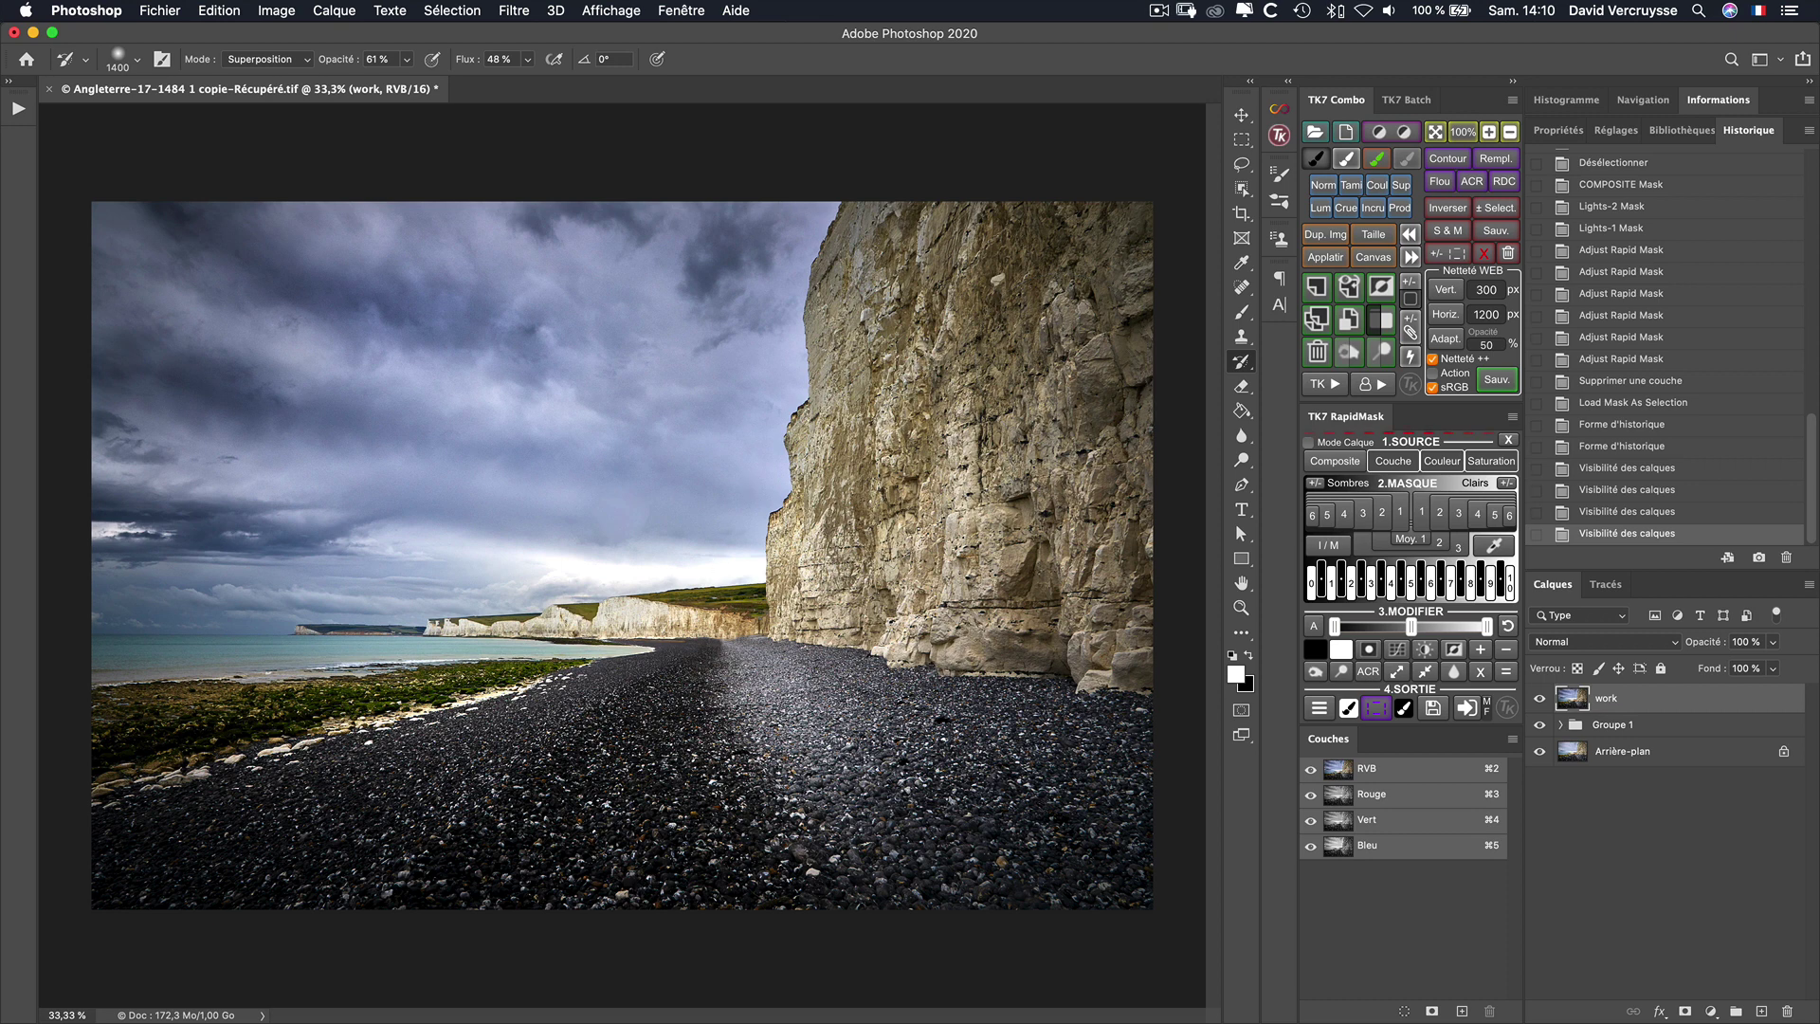
Step: Build a composite Midtones-2 (Moy. 2) mask and darken its midtones
left_click(1345, 469)
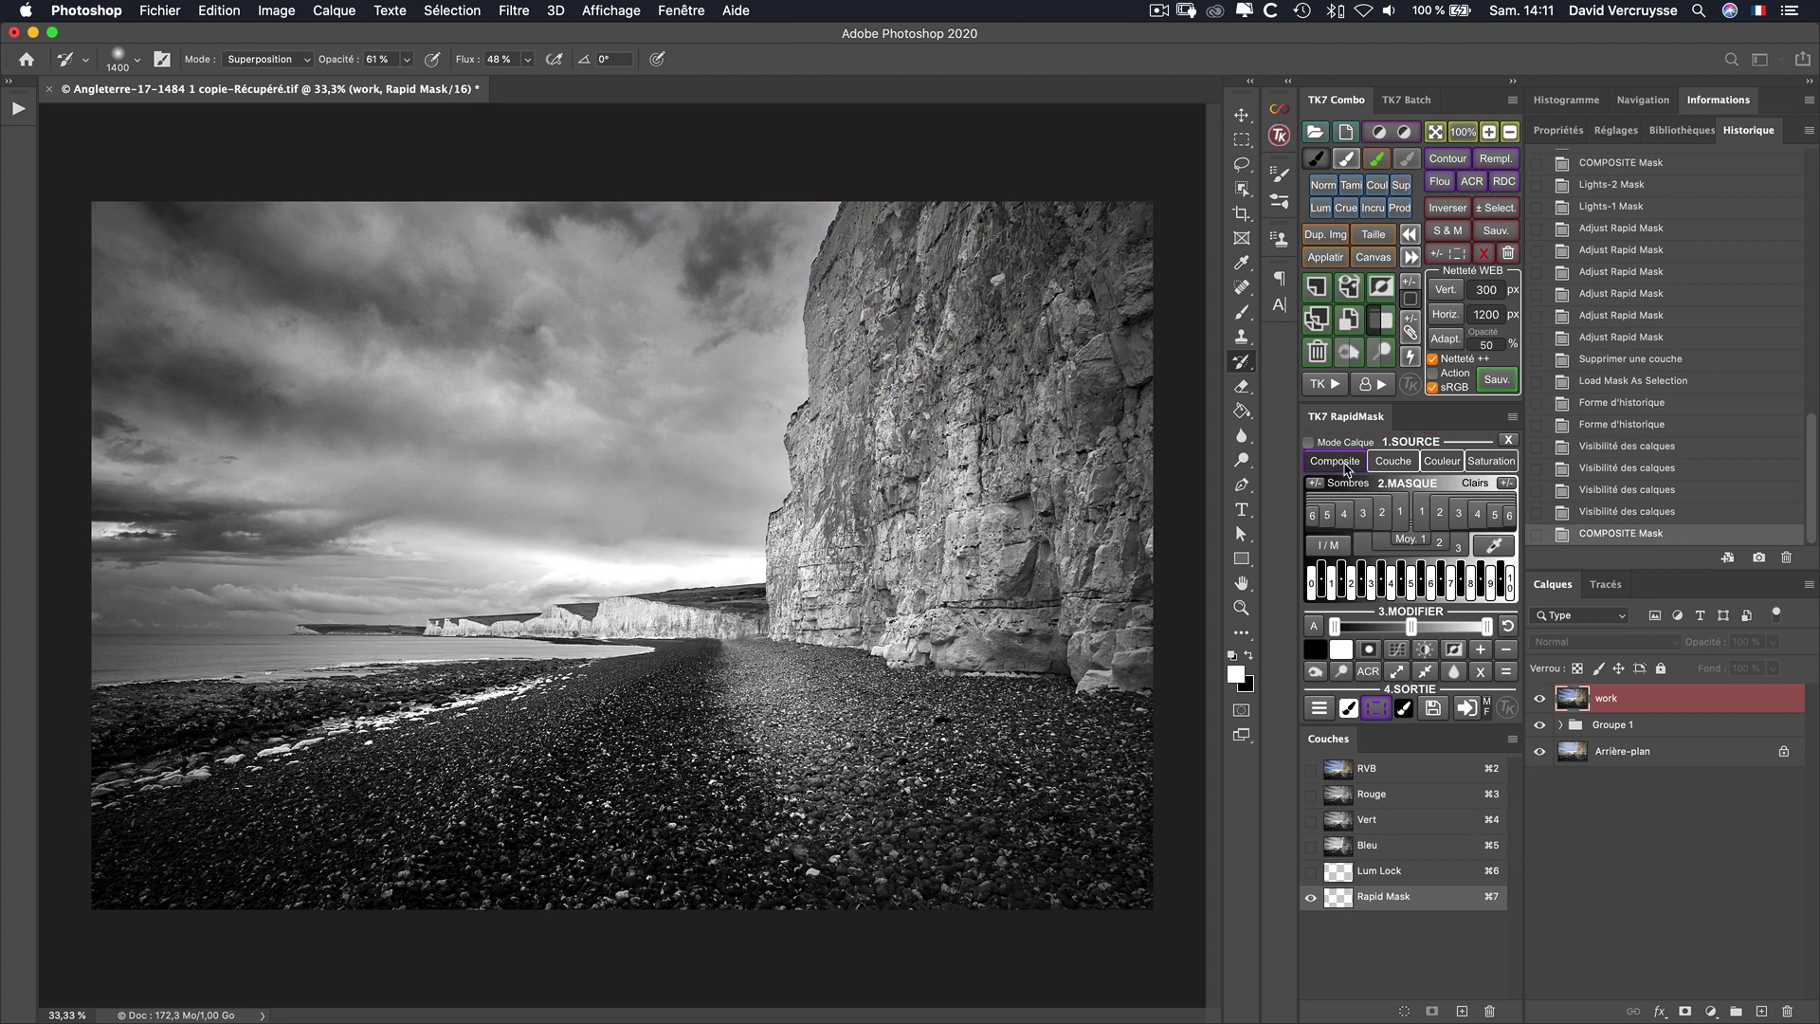
left_click(1408, 540)
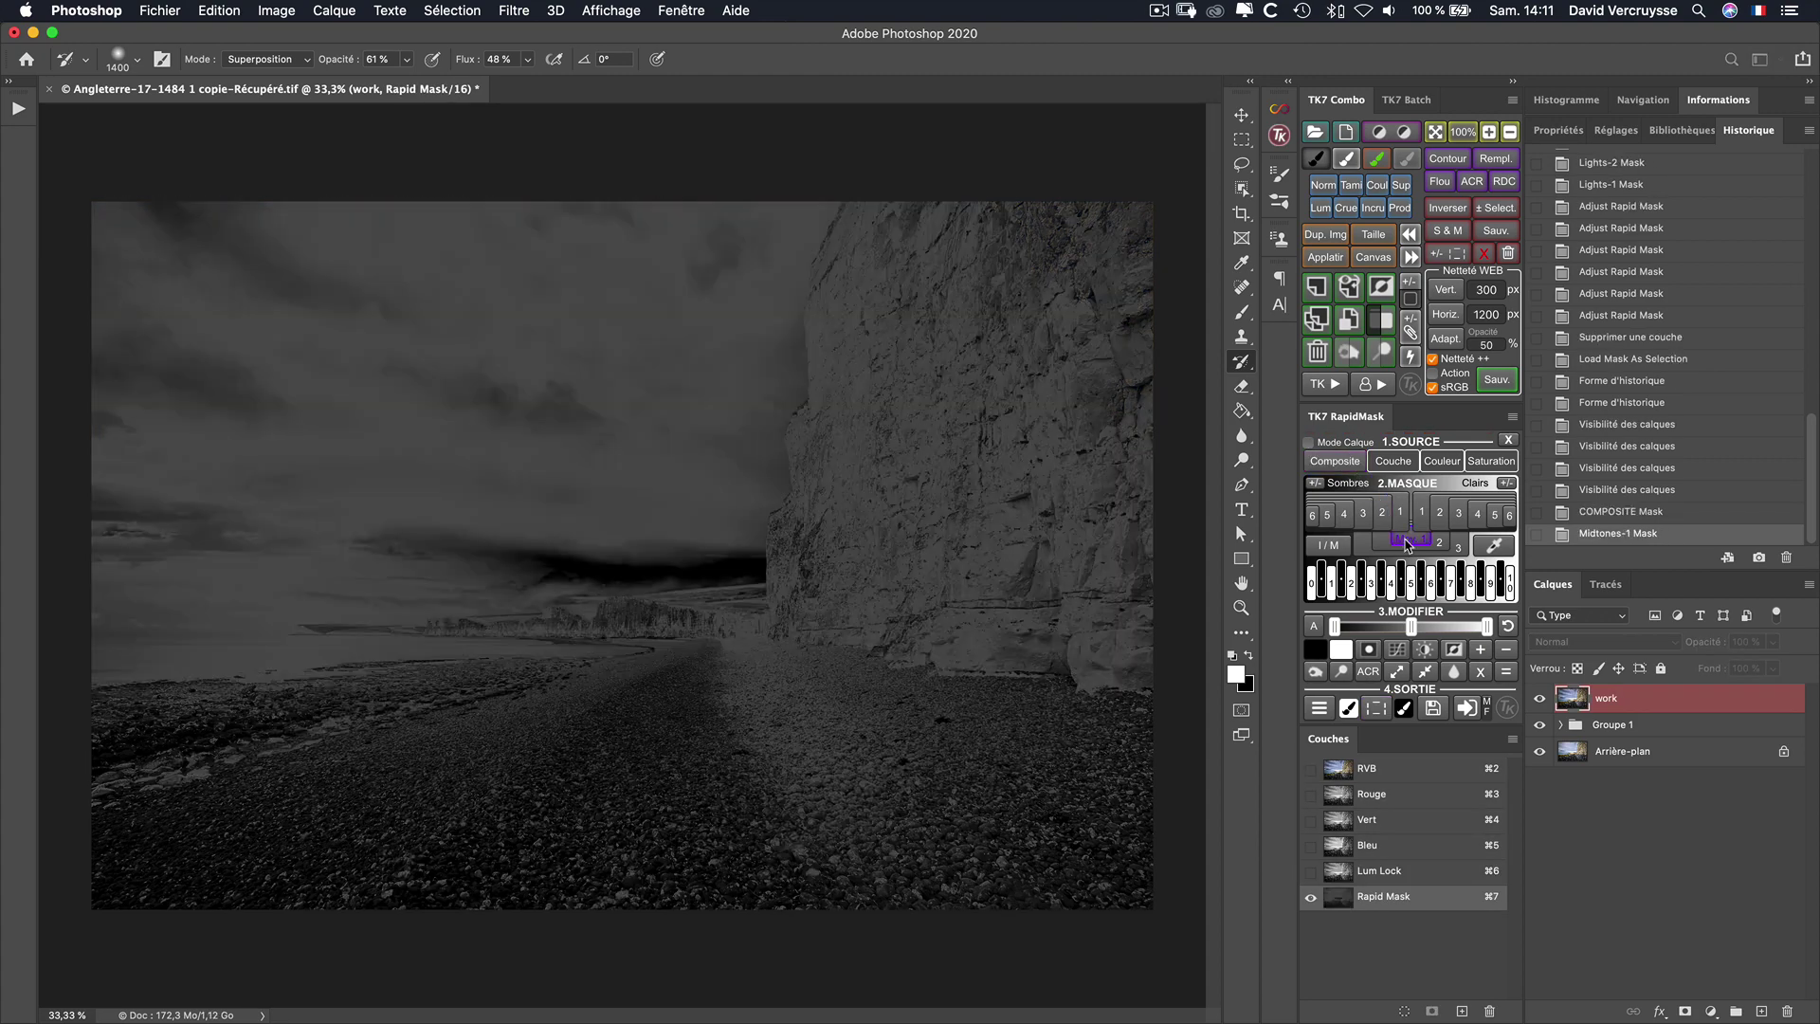
left_click(1382, 546)
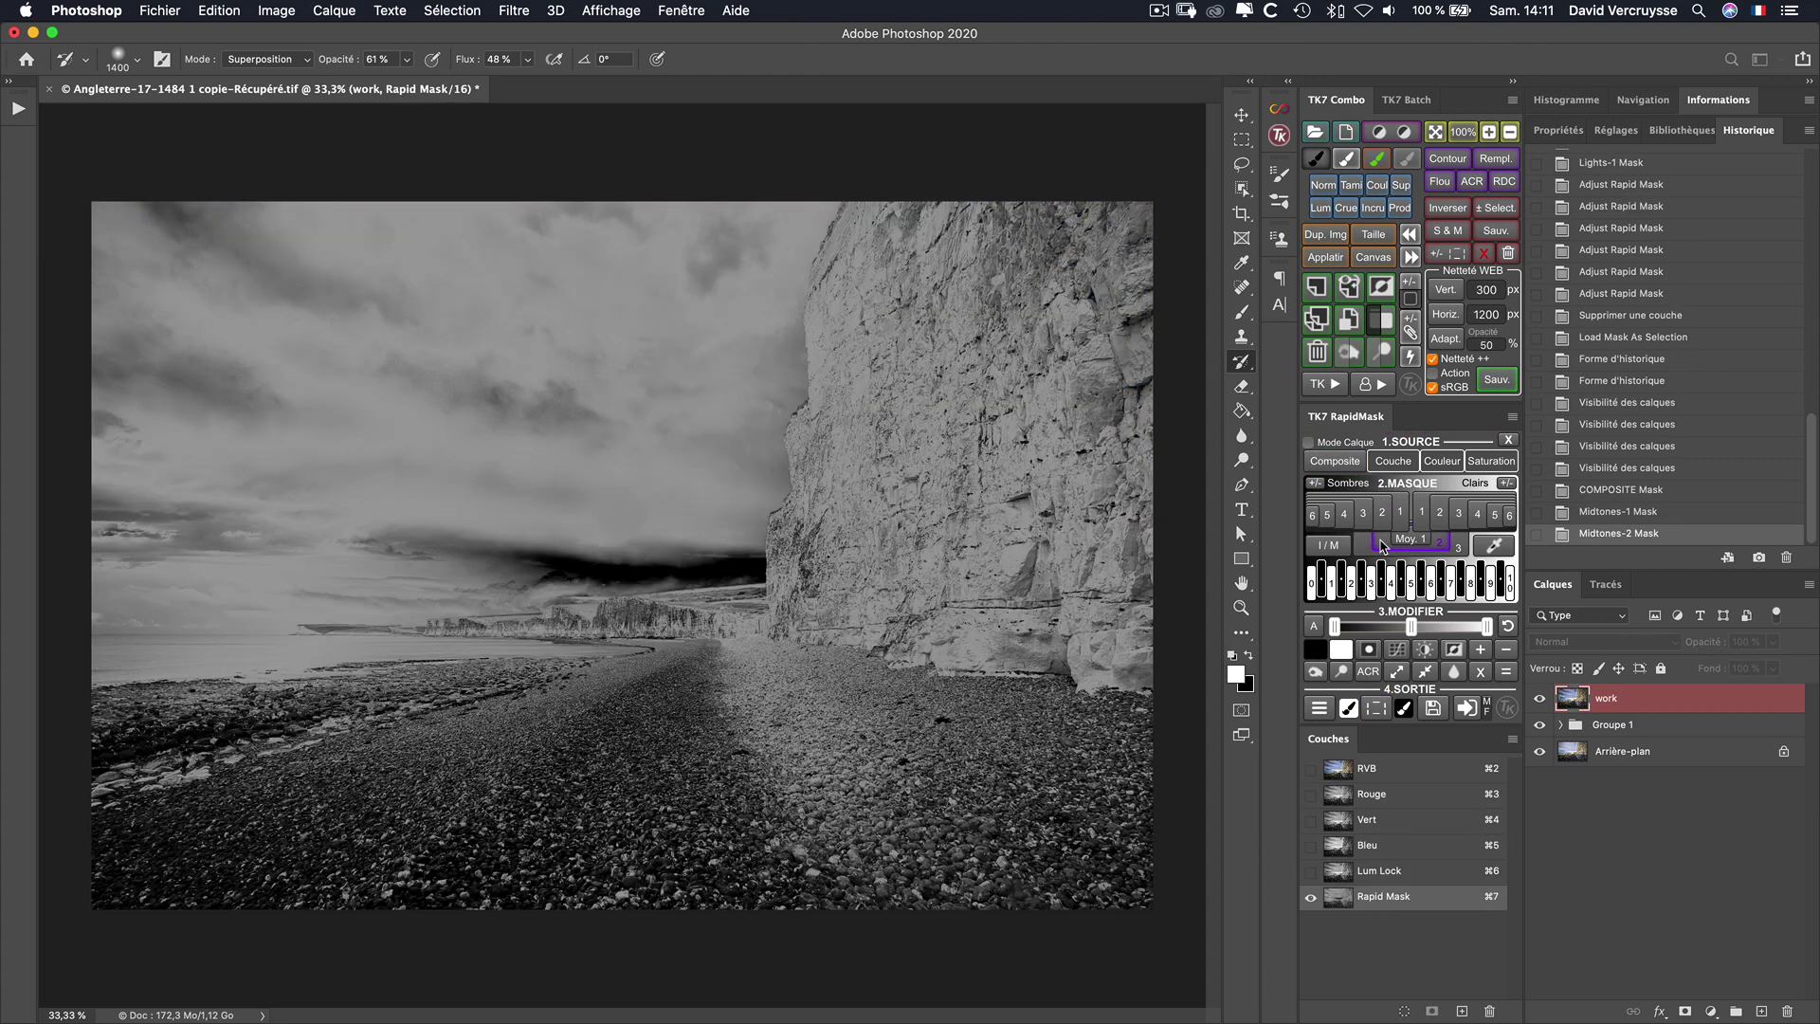
left_click_drag(1413, 627, 1430, 627)
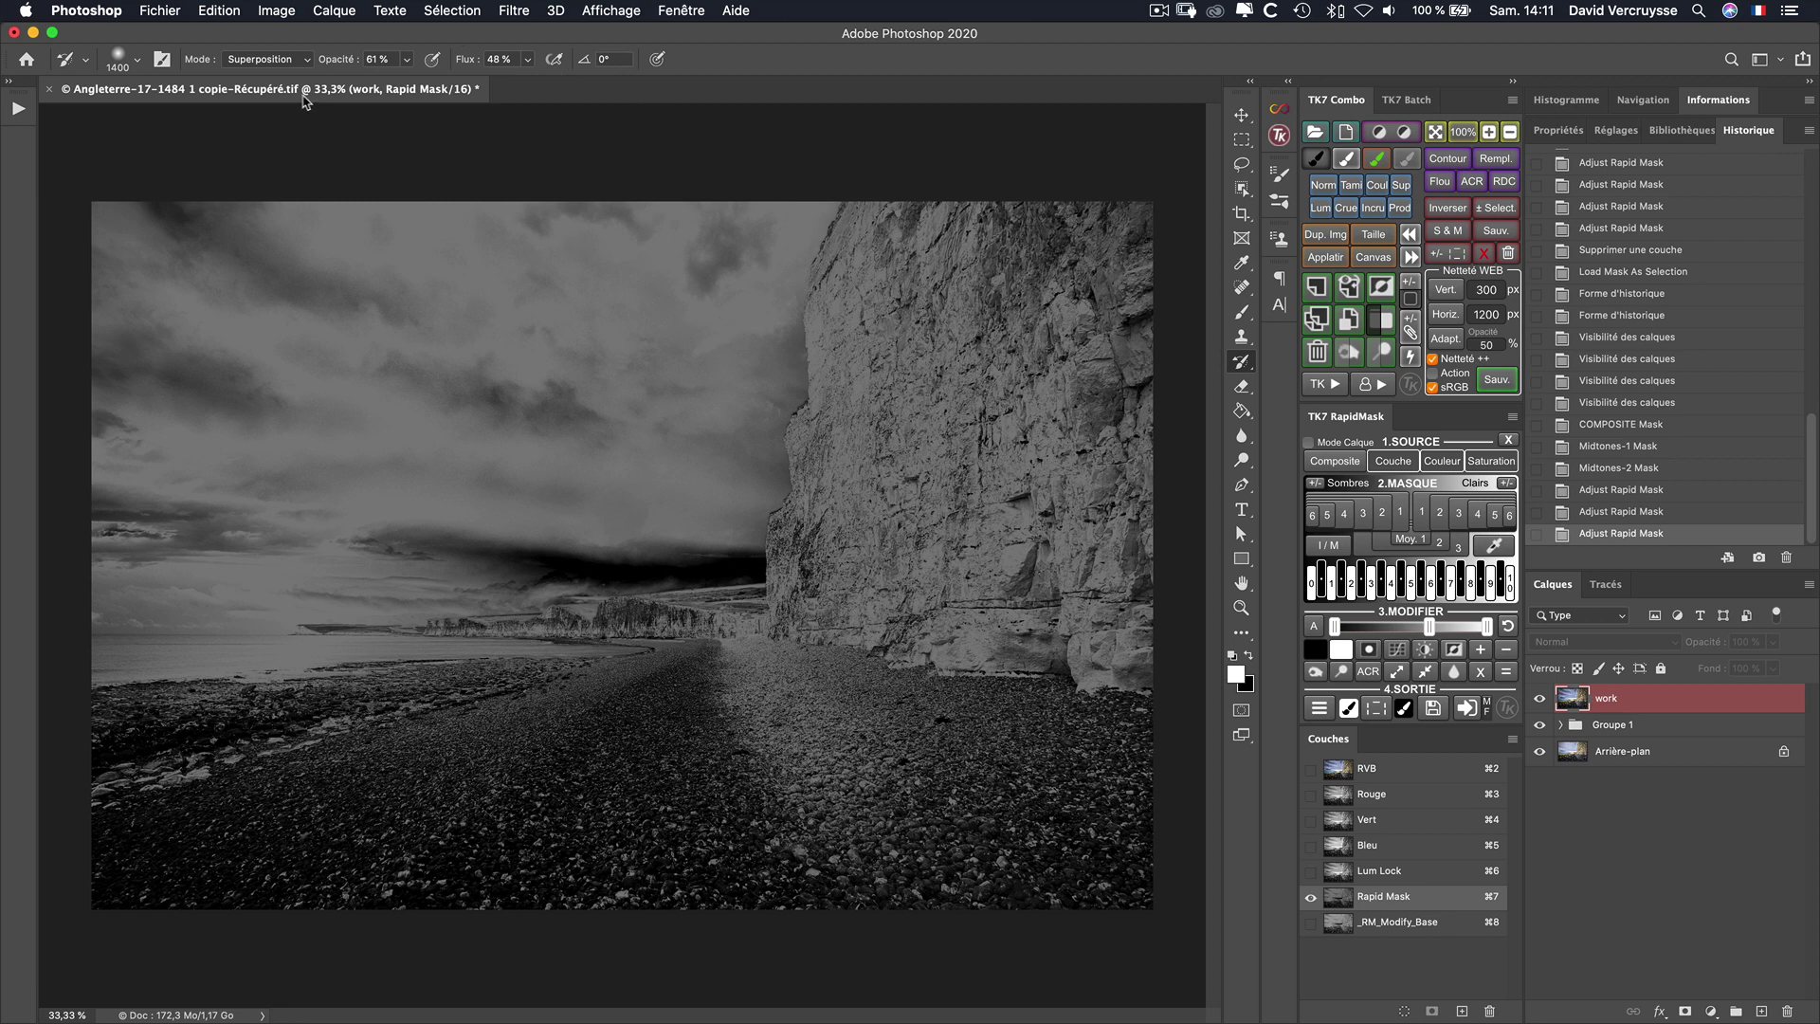
Step: Set the brush to Produit (multiply) mode and load the mask as a selection
left_click(266, 65)
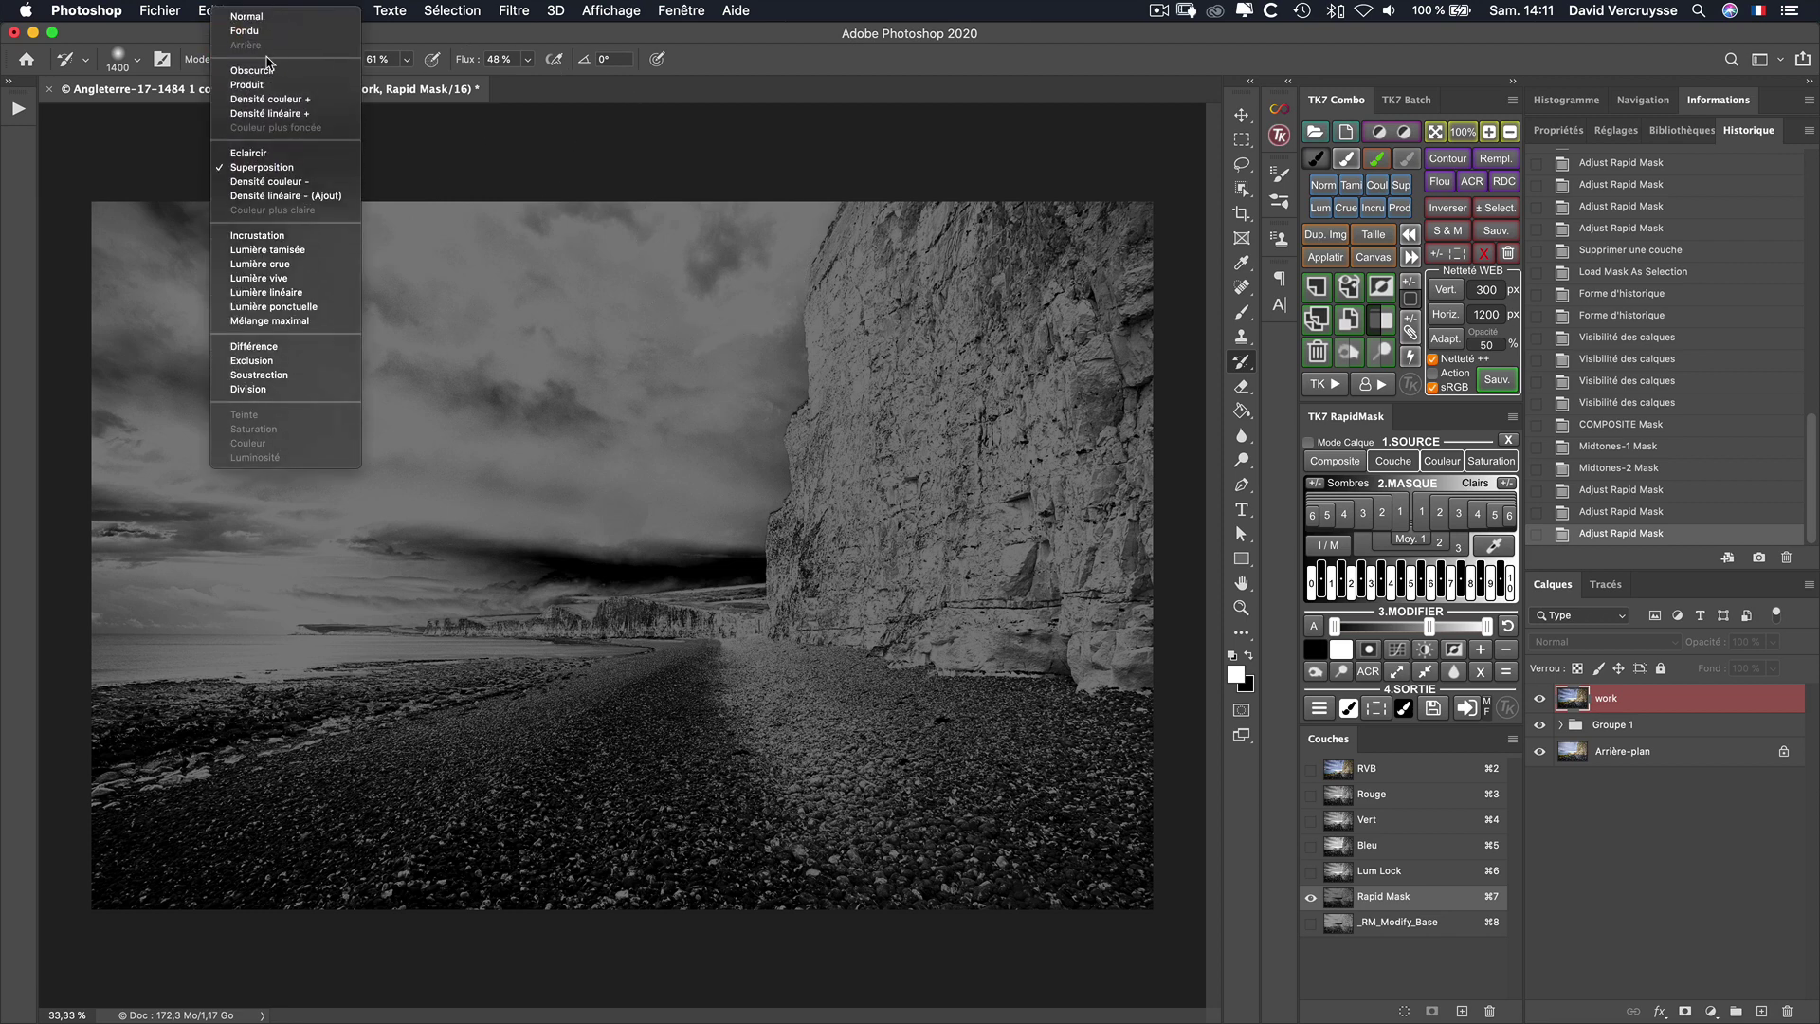
left_click(263, 87)
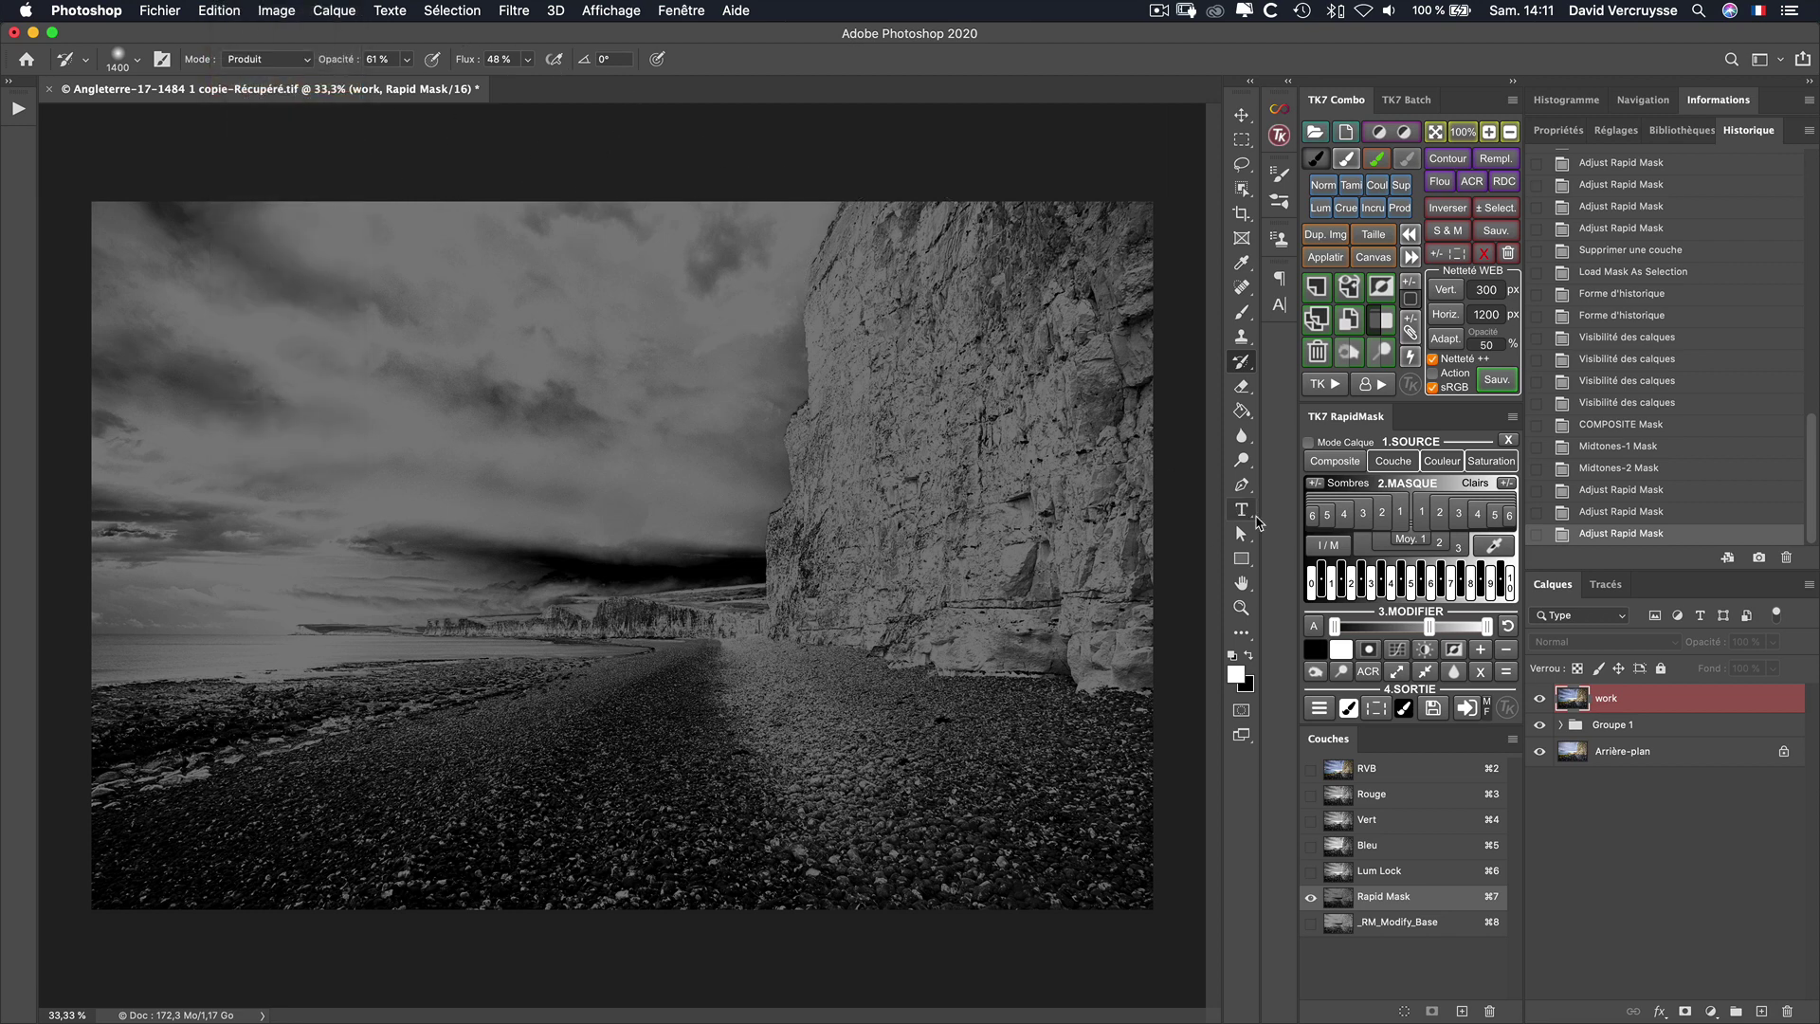
left_click(1371, 711)
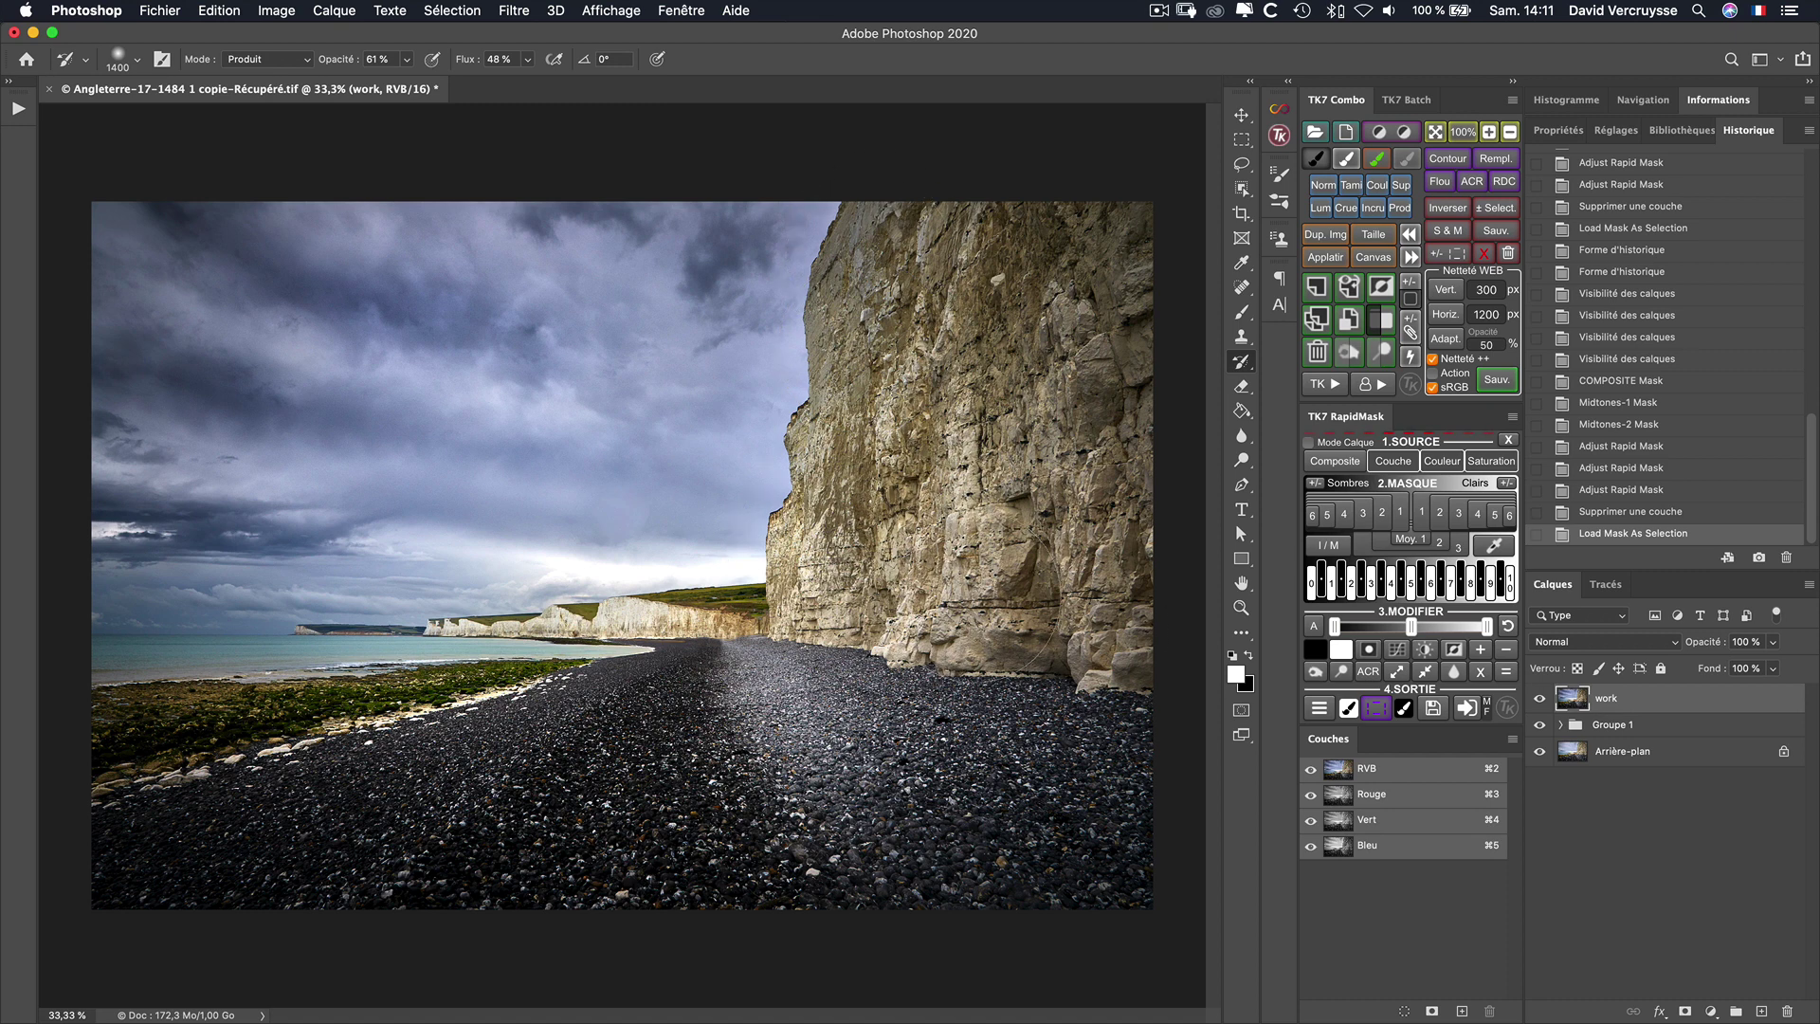
Step: Darken the pebble beach through the midtones selection, toggling the work layer to compare
left_click(664, 730)
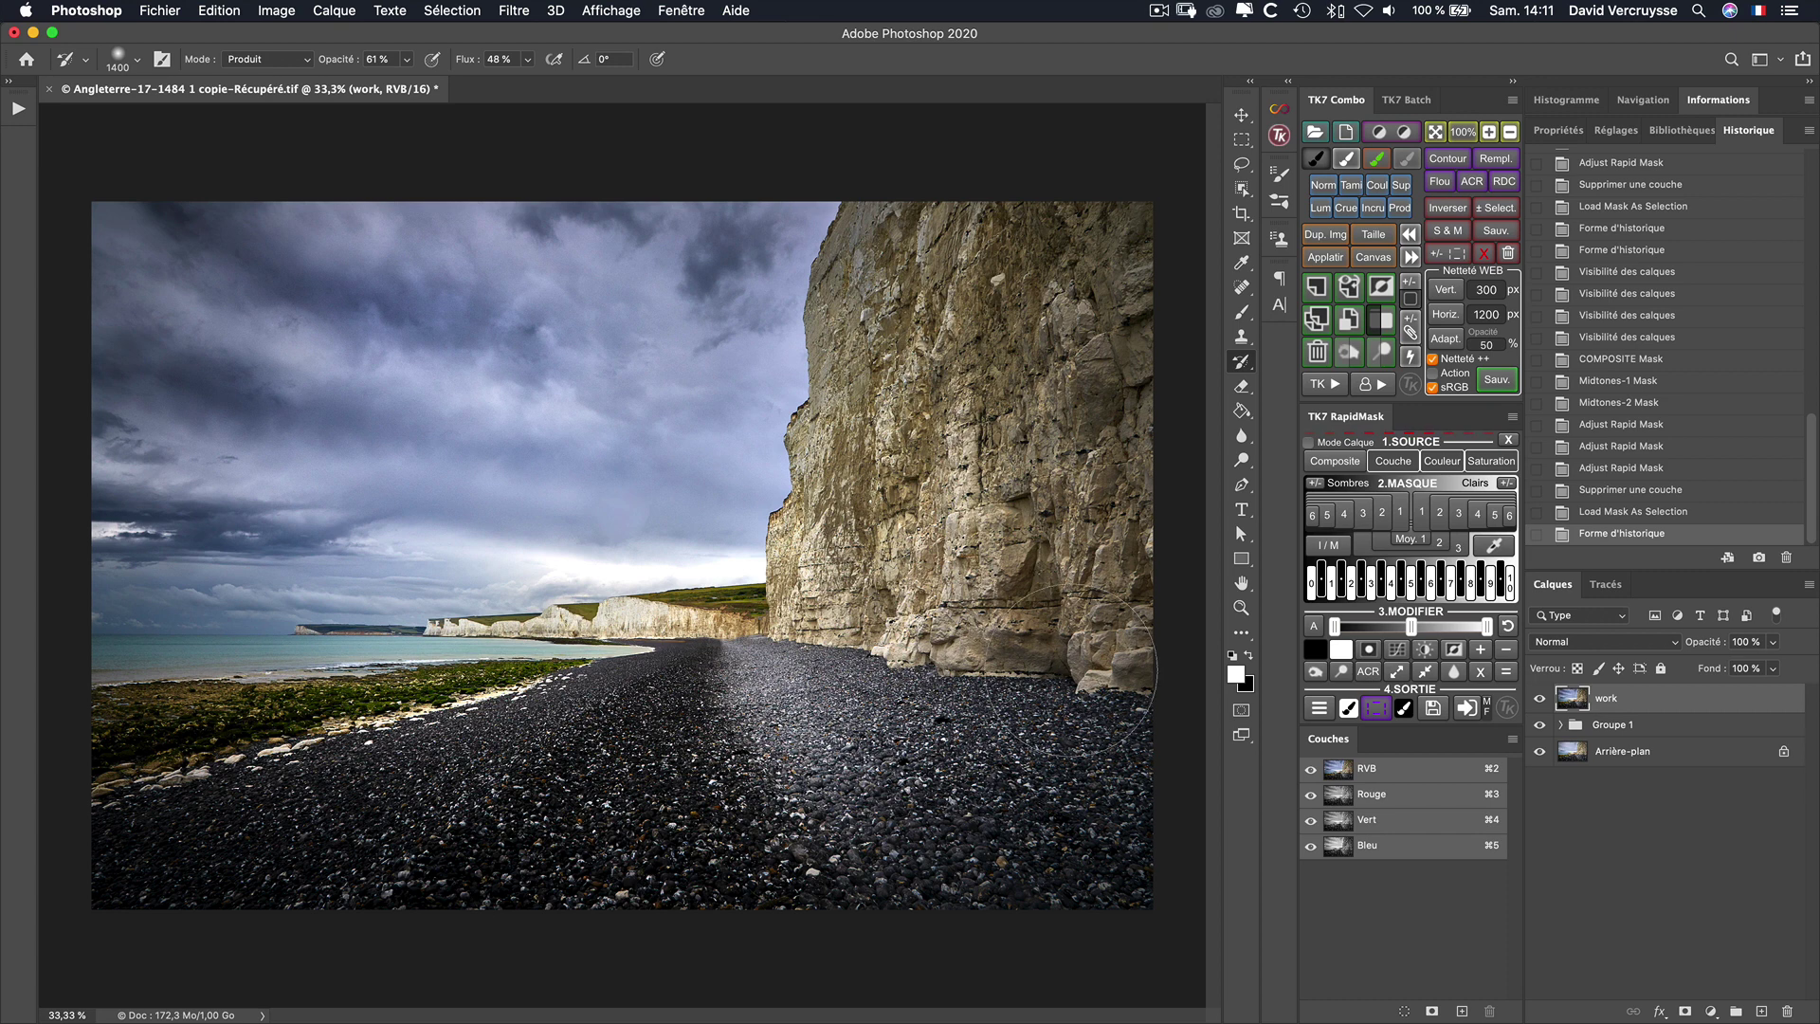
left_click_drag(1040, 763, 1166, 720)
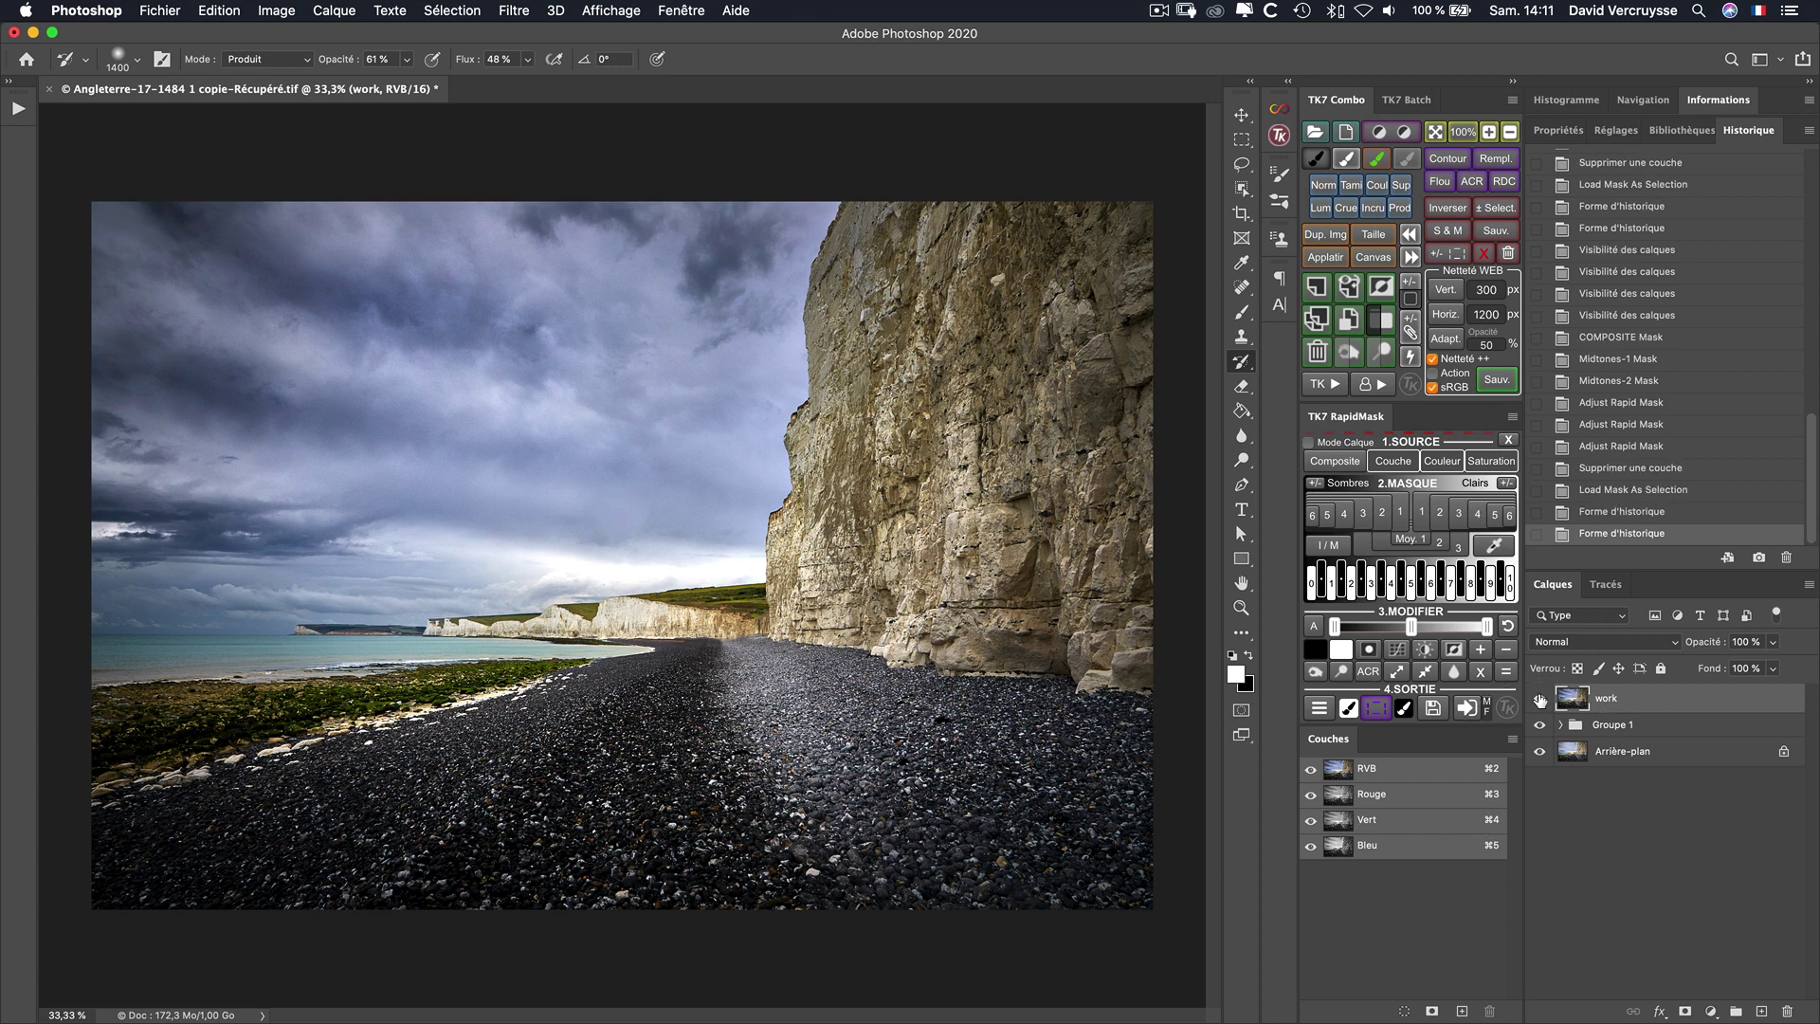
left_click(1539, 699)
left_click(1539, 699)
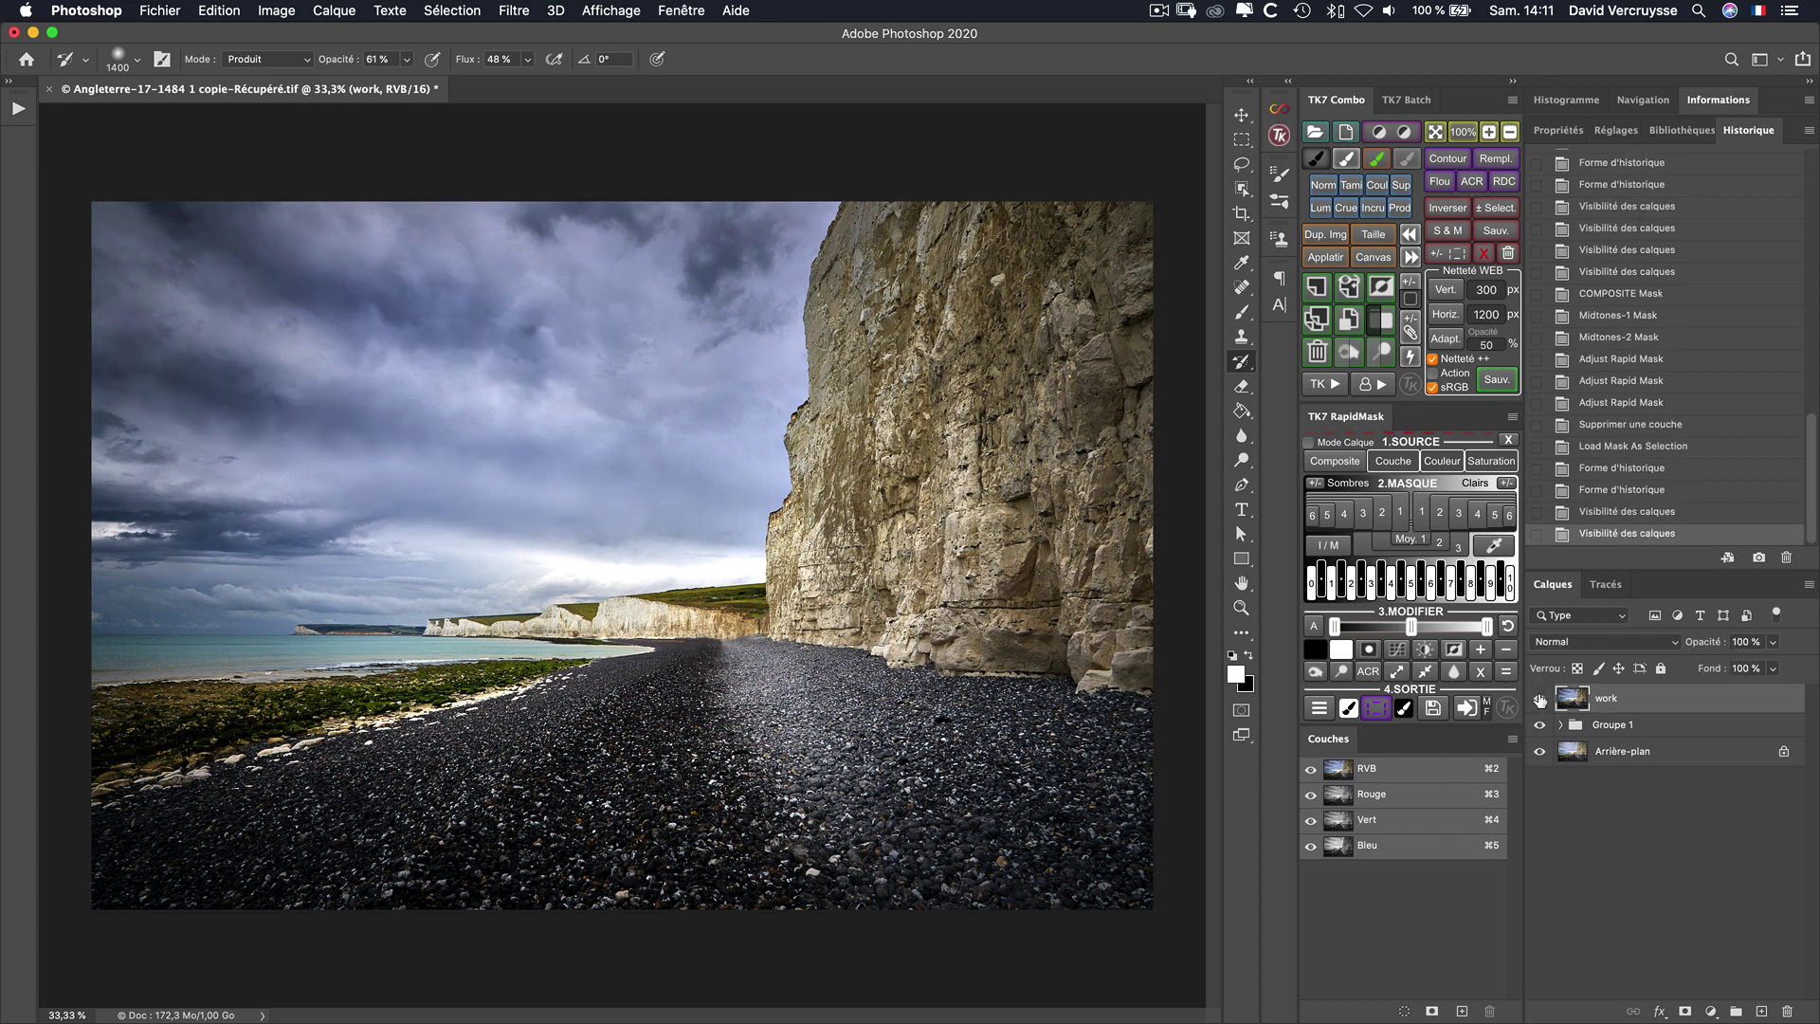
left_click(1539, 698)
left_click(1539, 698)
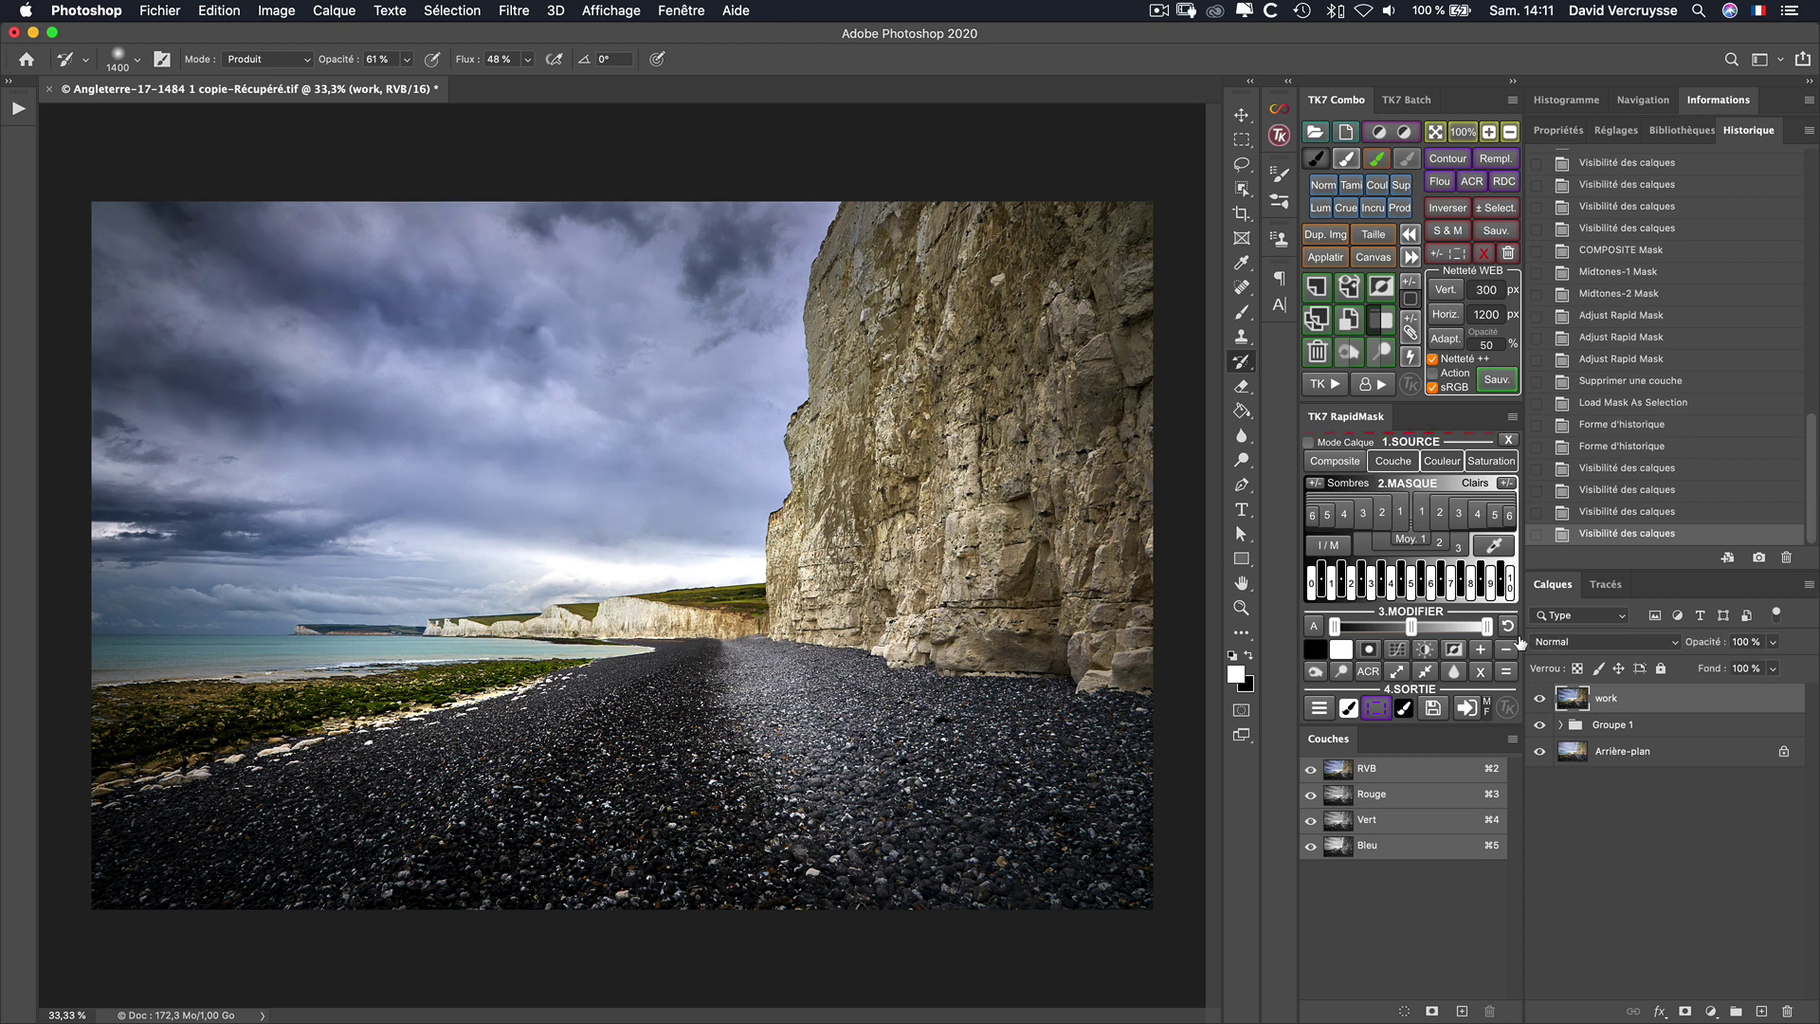
Step: Clear the selection and scroll through the History panel
left_click(1490, 213)
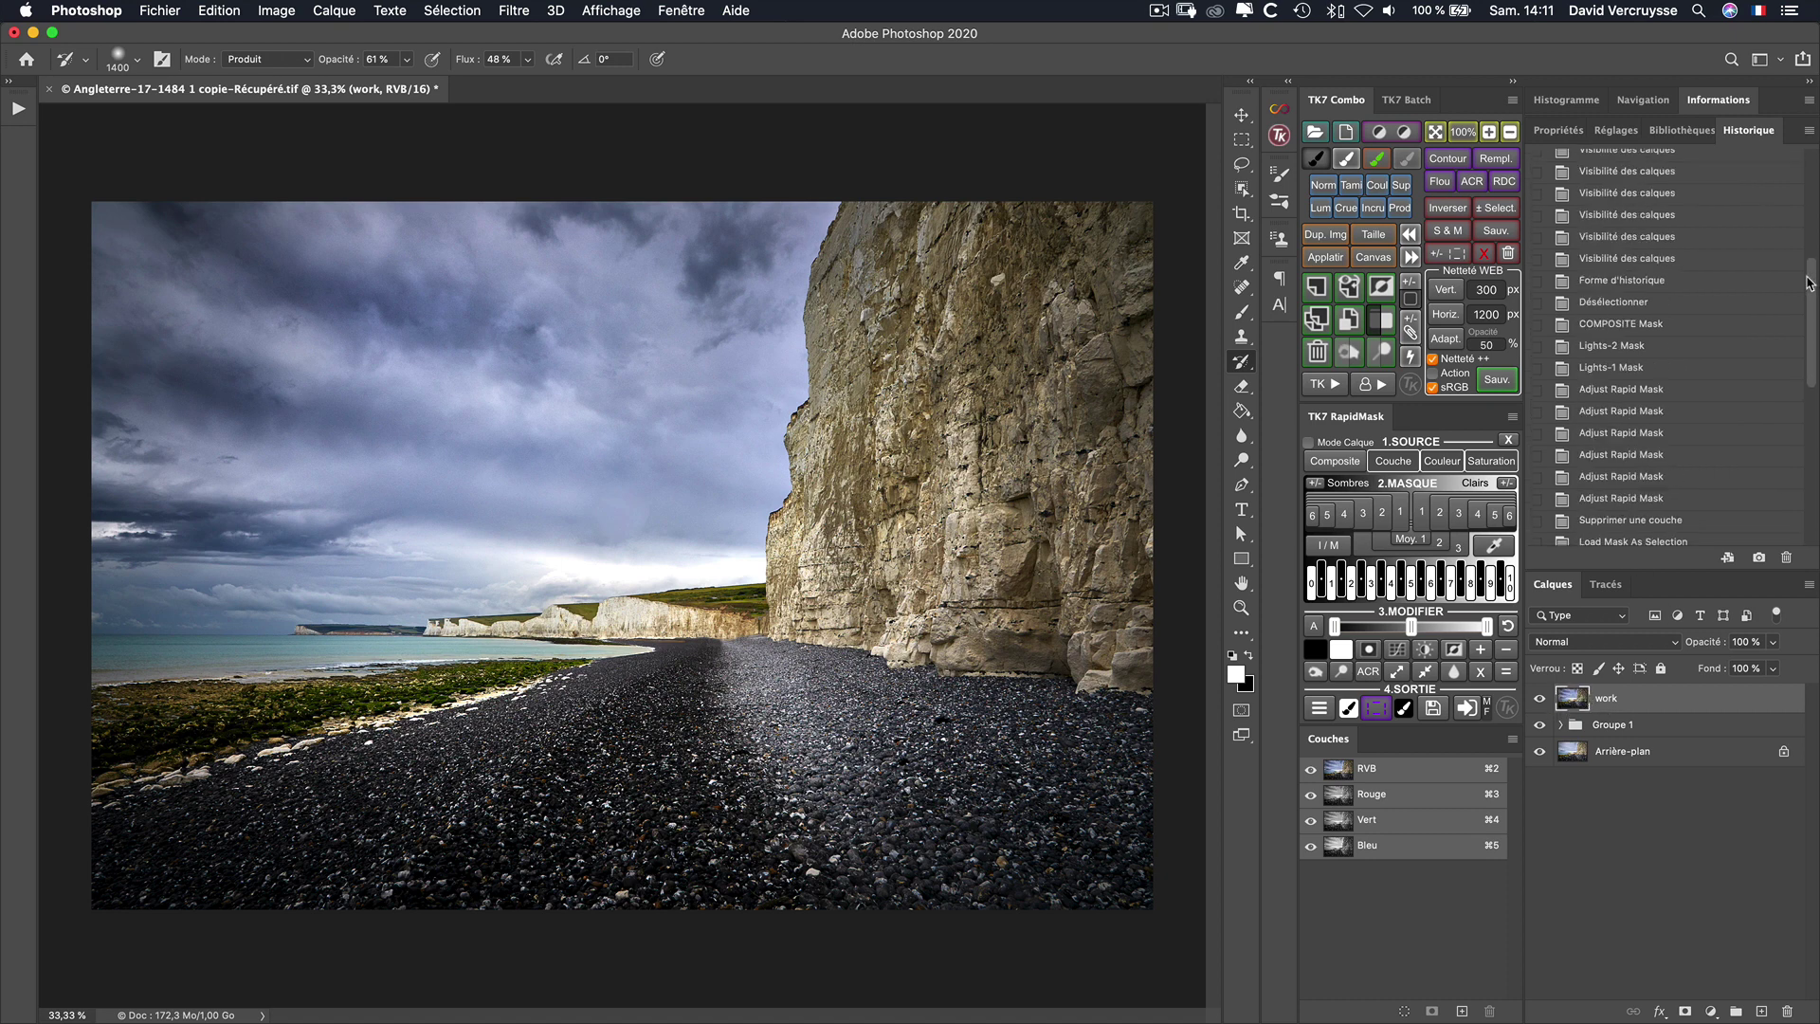
left_click_drag(1811, 442, 1809, 199)
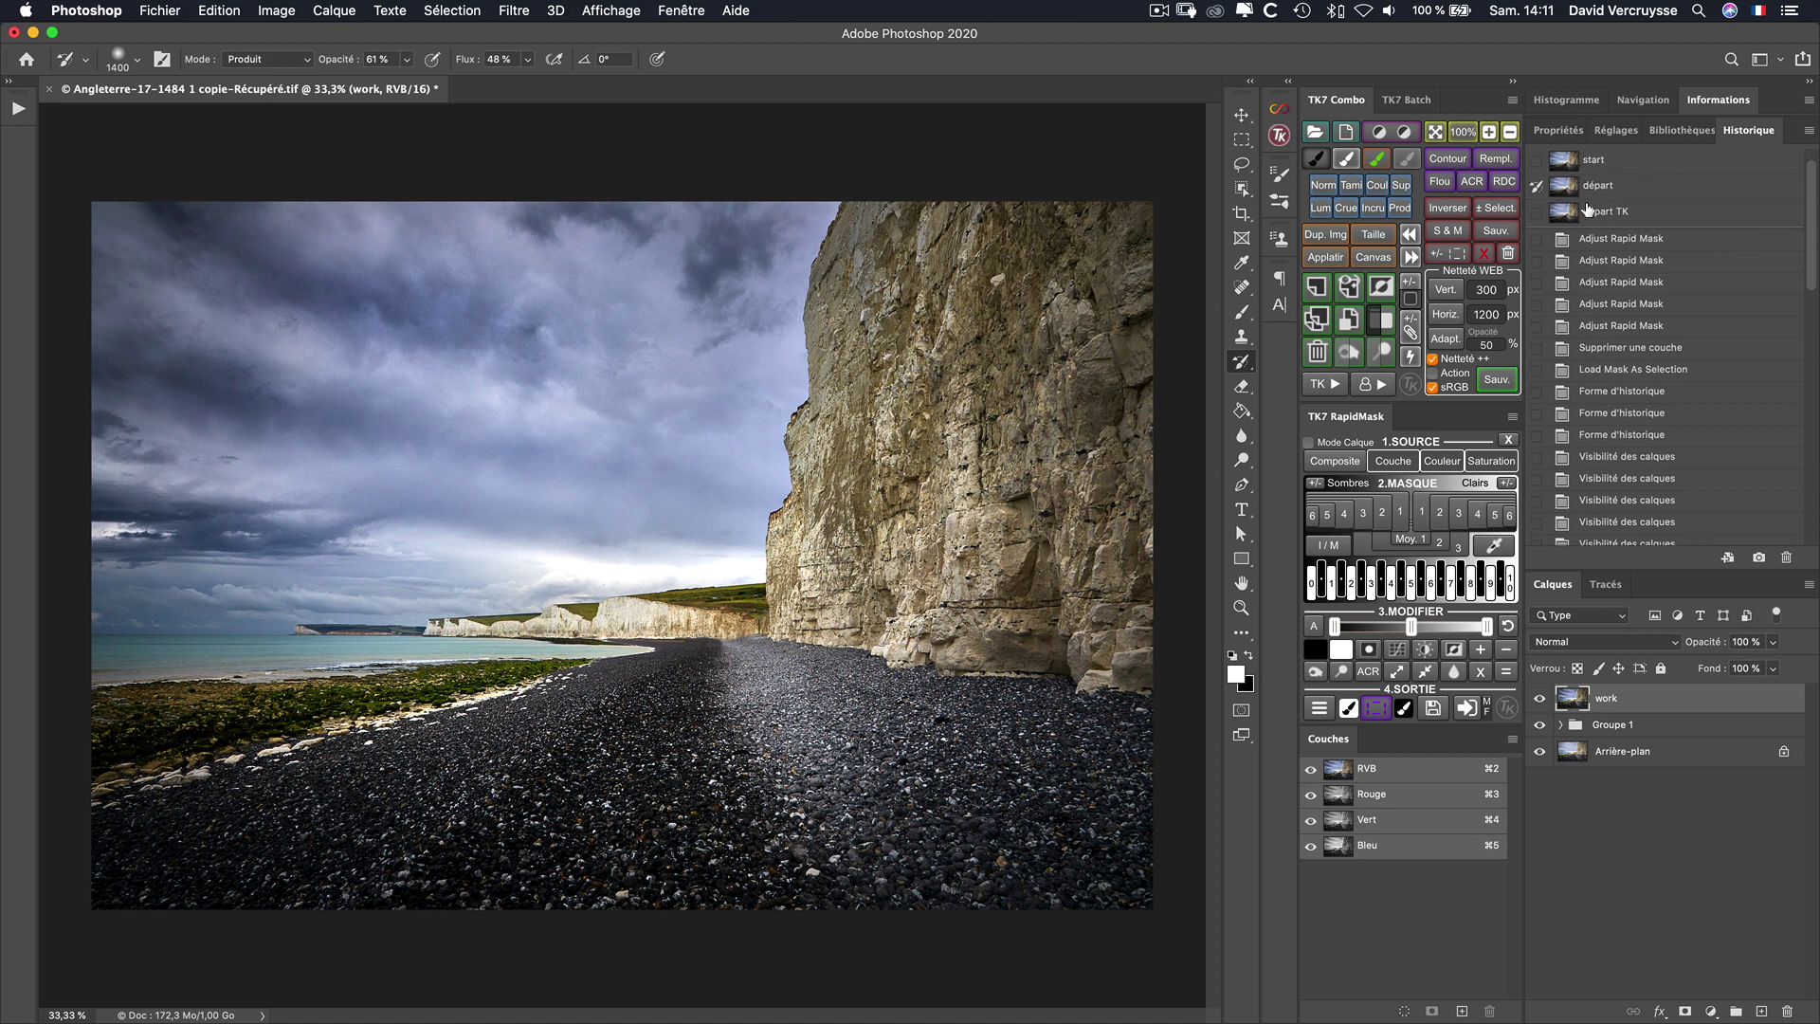
left_click_drag(1810, 220, 1805, 488)
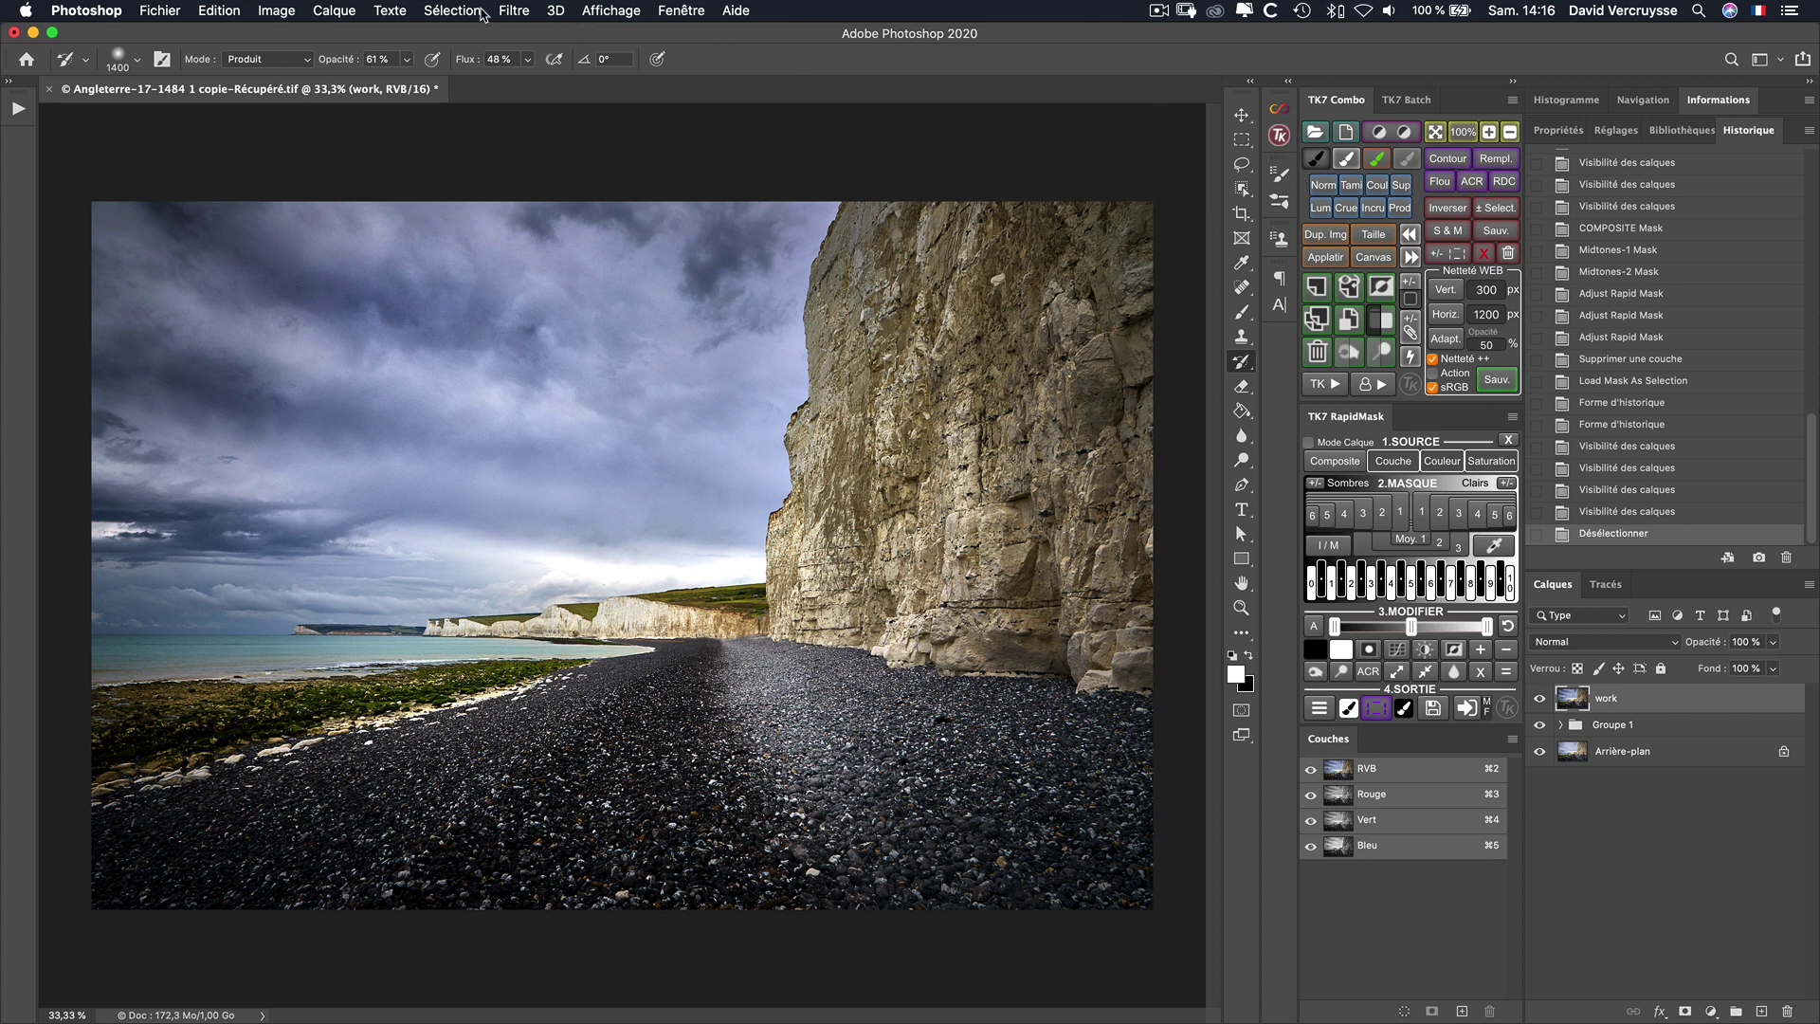
Step: Apply a Camera Raw filter with Textures +29 and Clarté +29 to the work layer
left_click(513, 10)
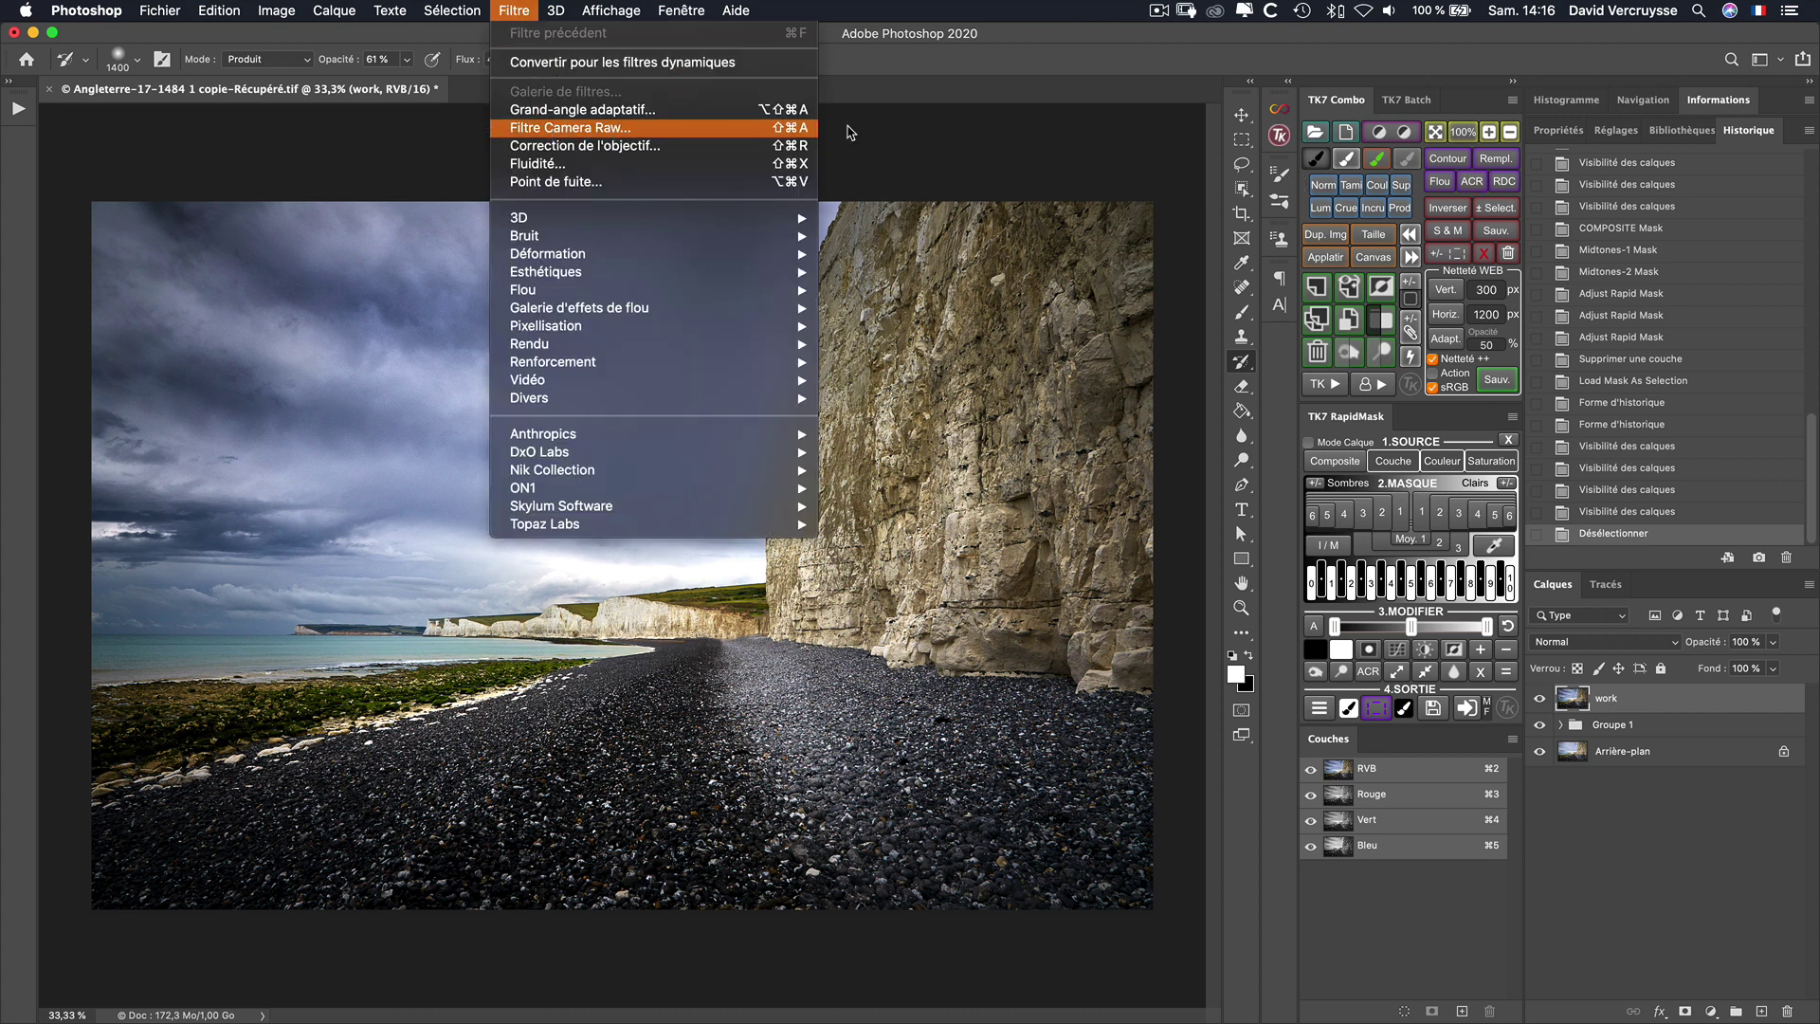
left_click(1473, 181)
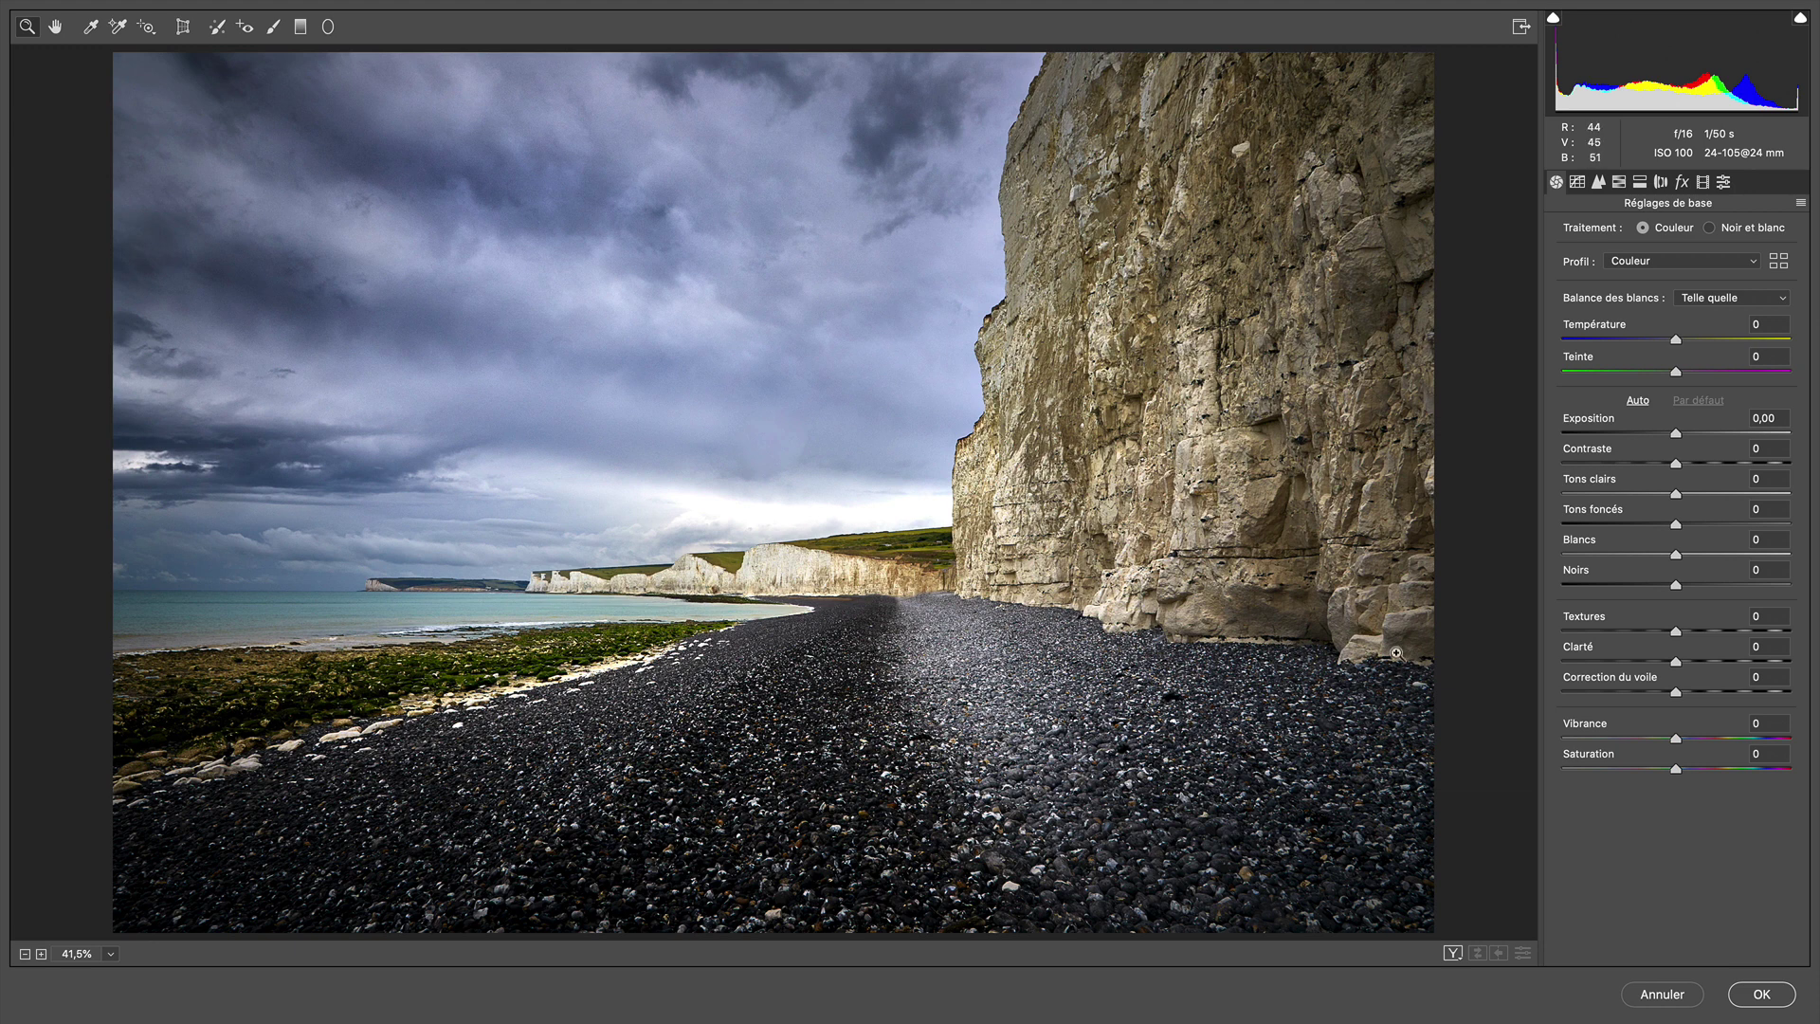
left_click_drag(1676, 632, 1702, 633)
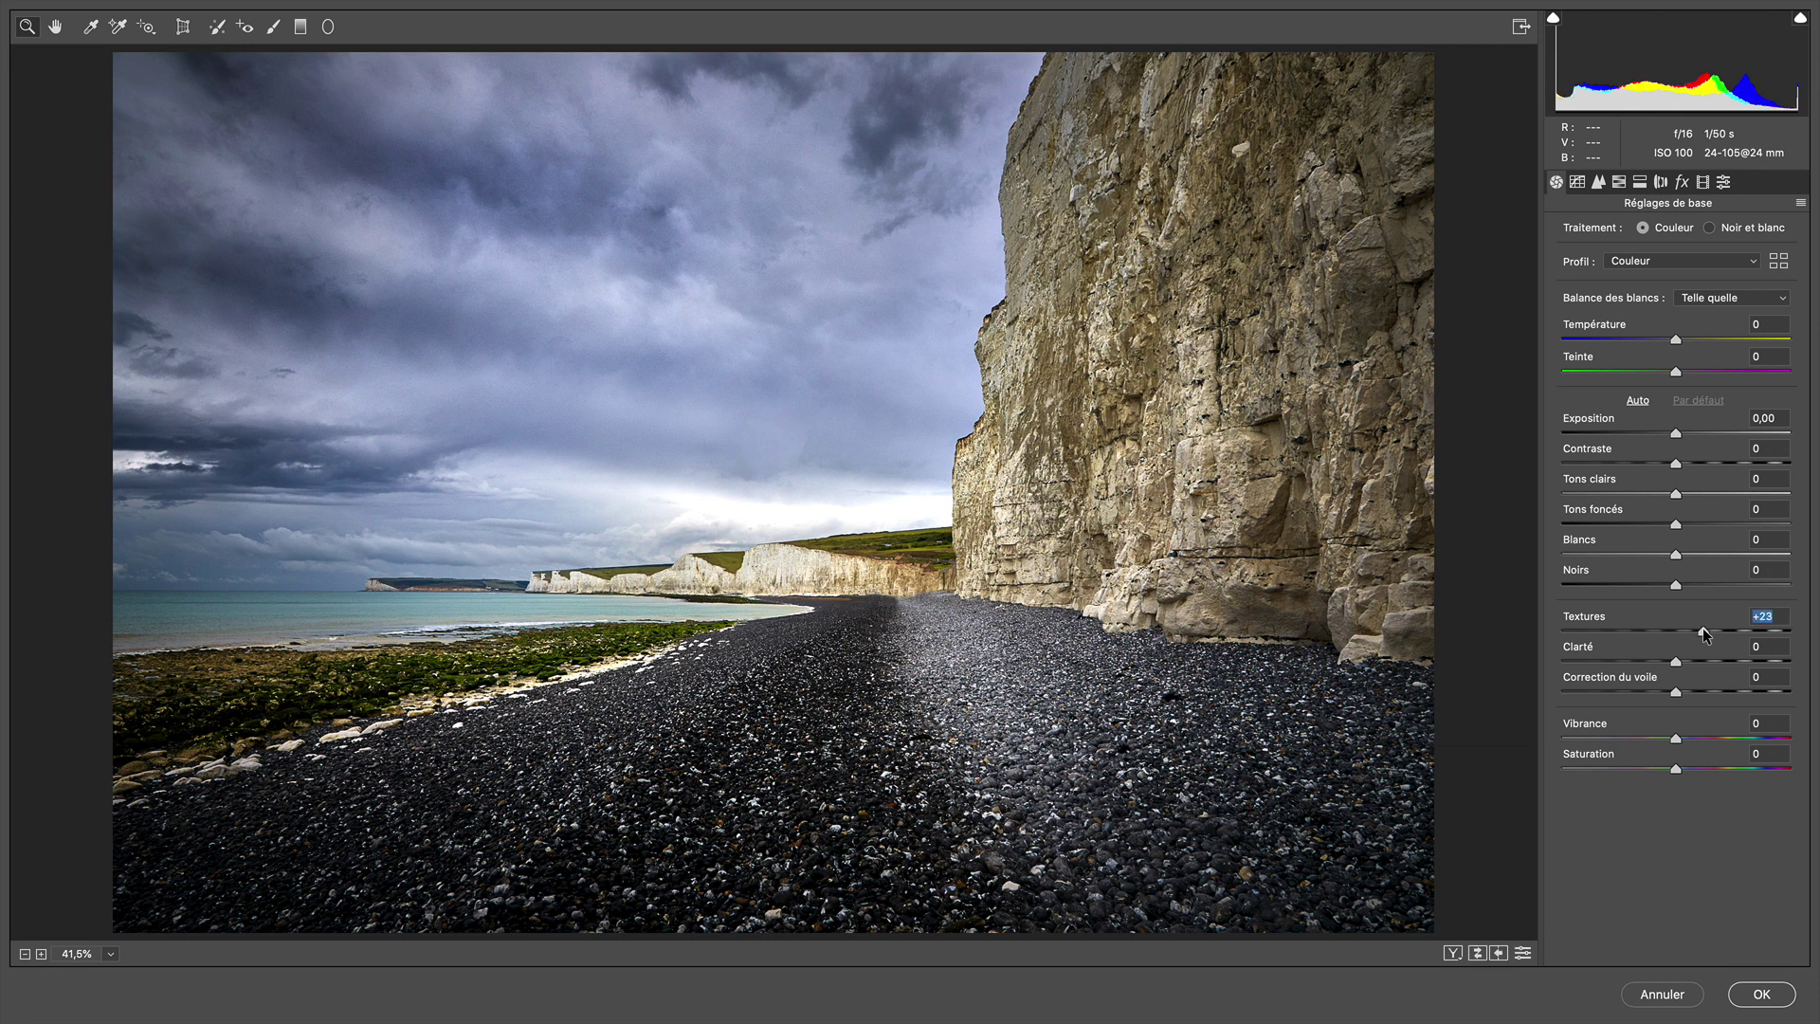
left_click_drag(1702, 629, 1710, 661)
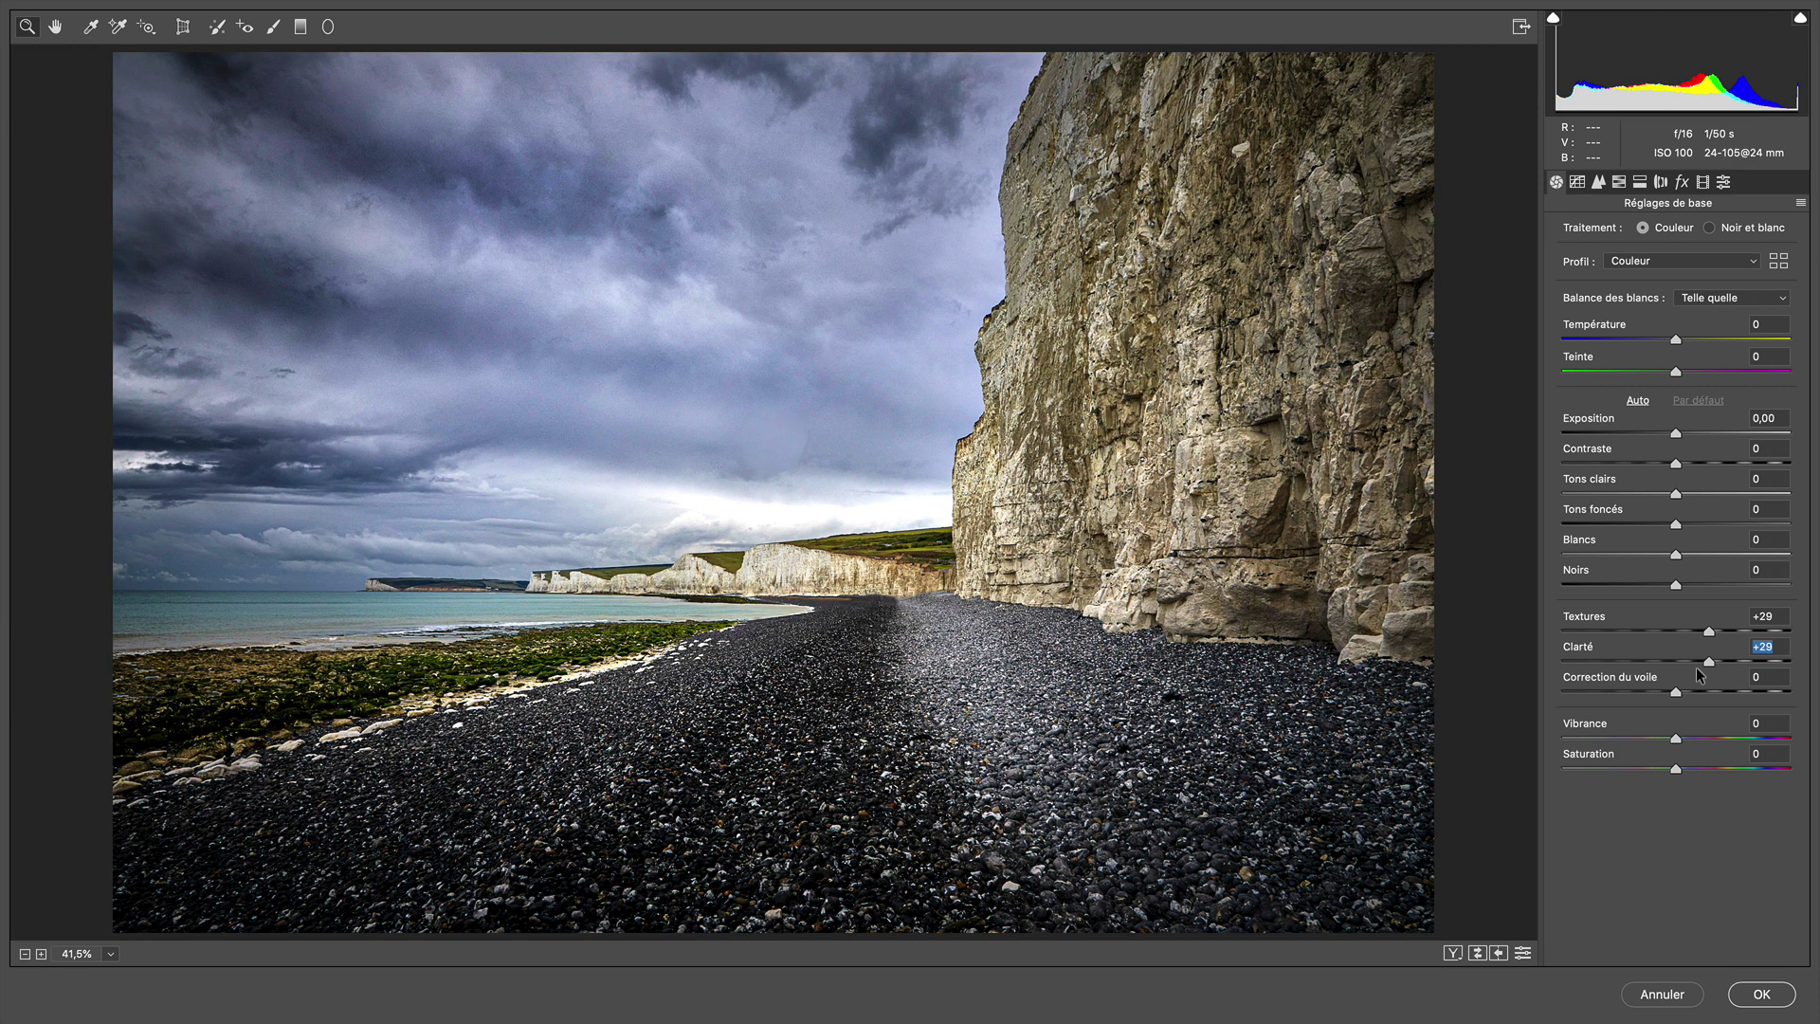
left_click(1756, 995)
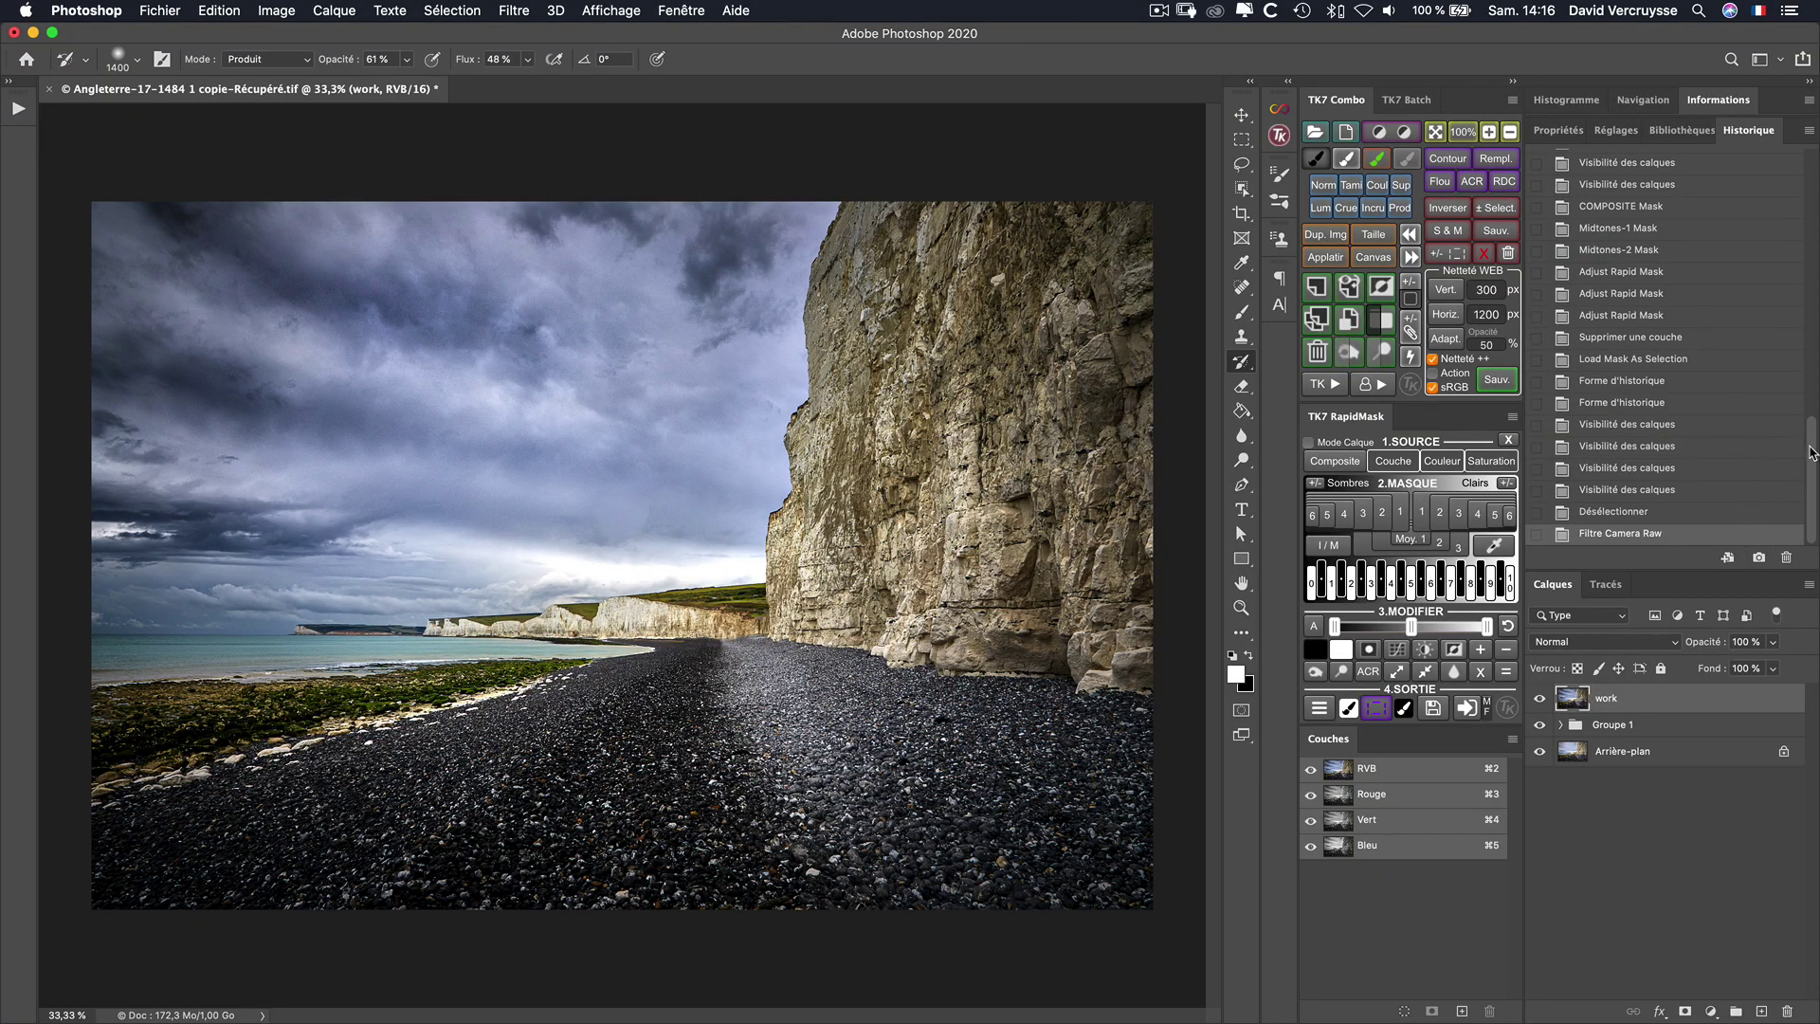
Step: Rename the latest History snapshot to 'Clarté texture'
left_click_drag(1811, 452, 1792, 191)
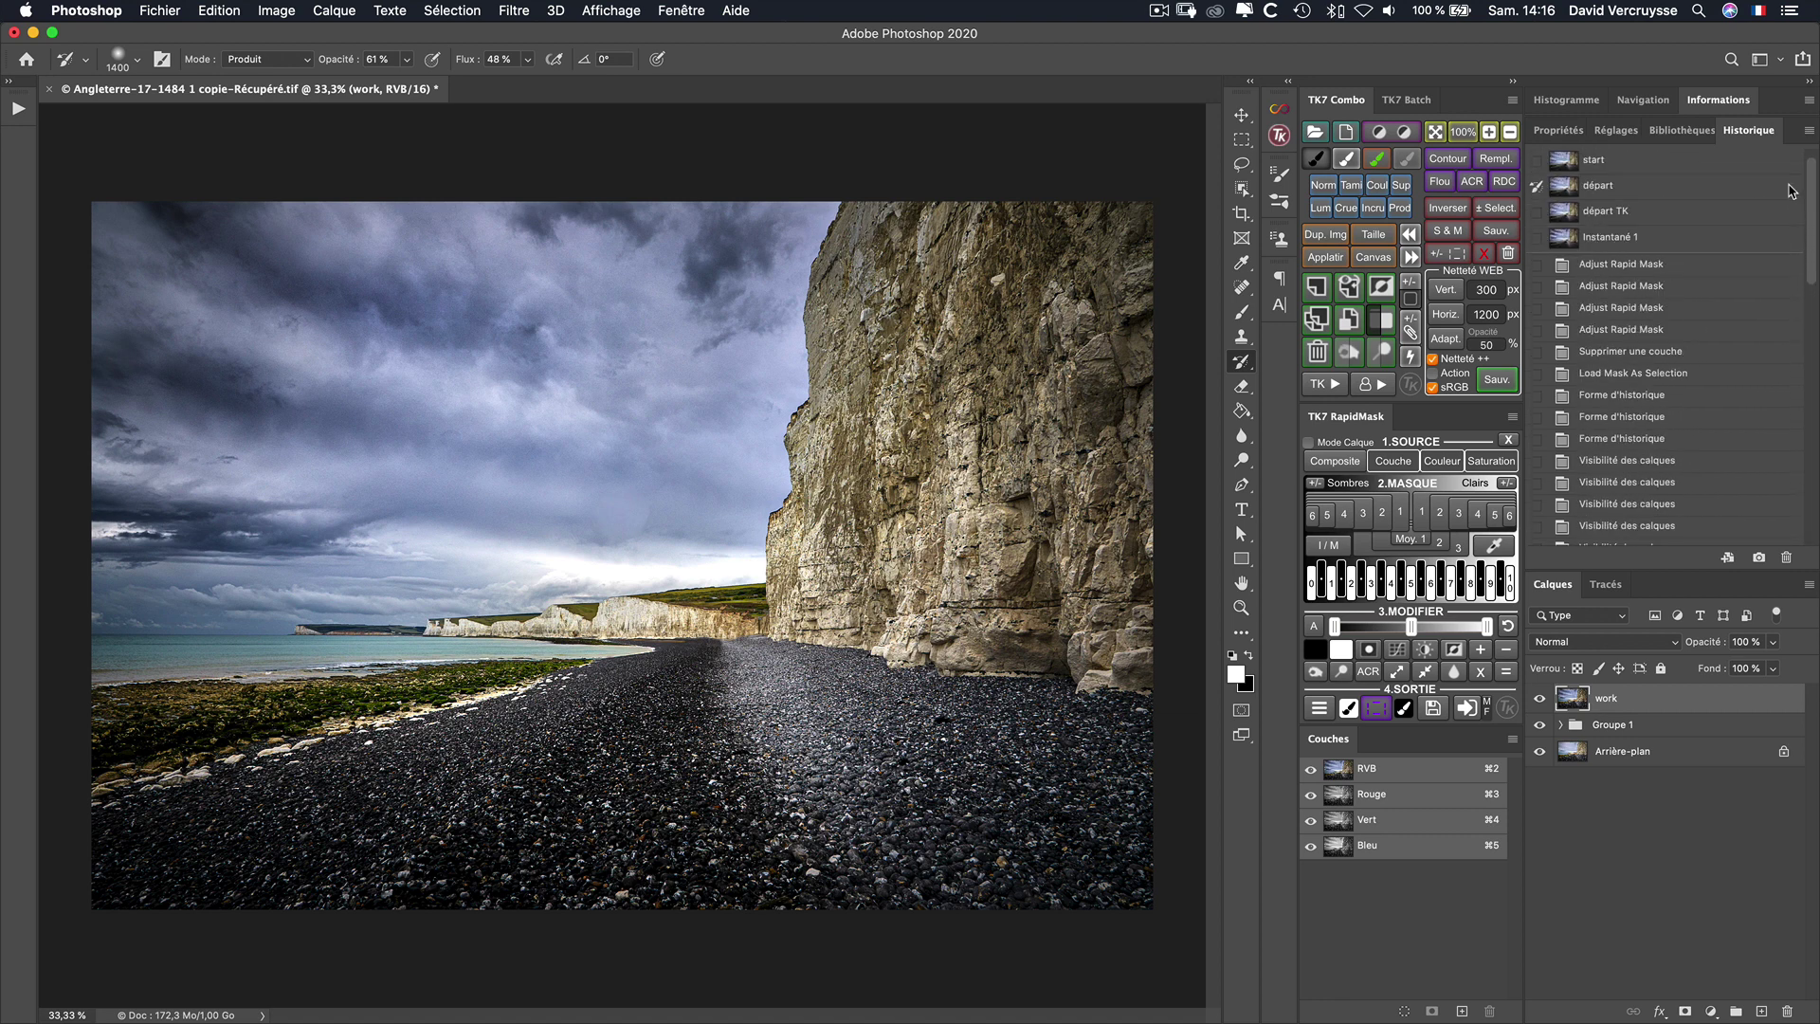
double_click(1612, 237)
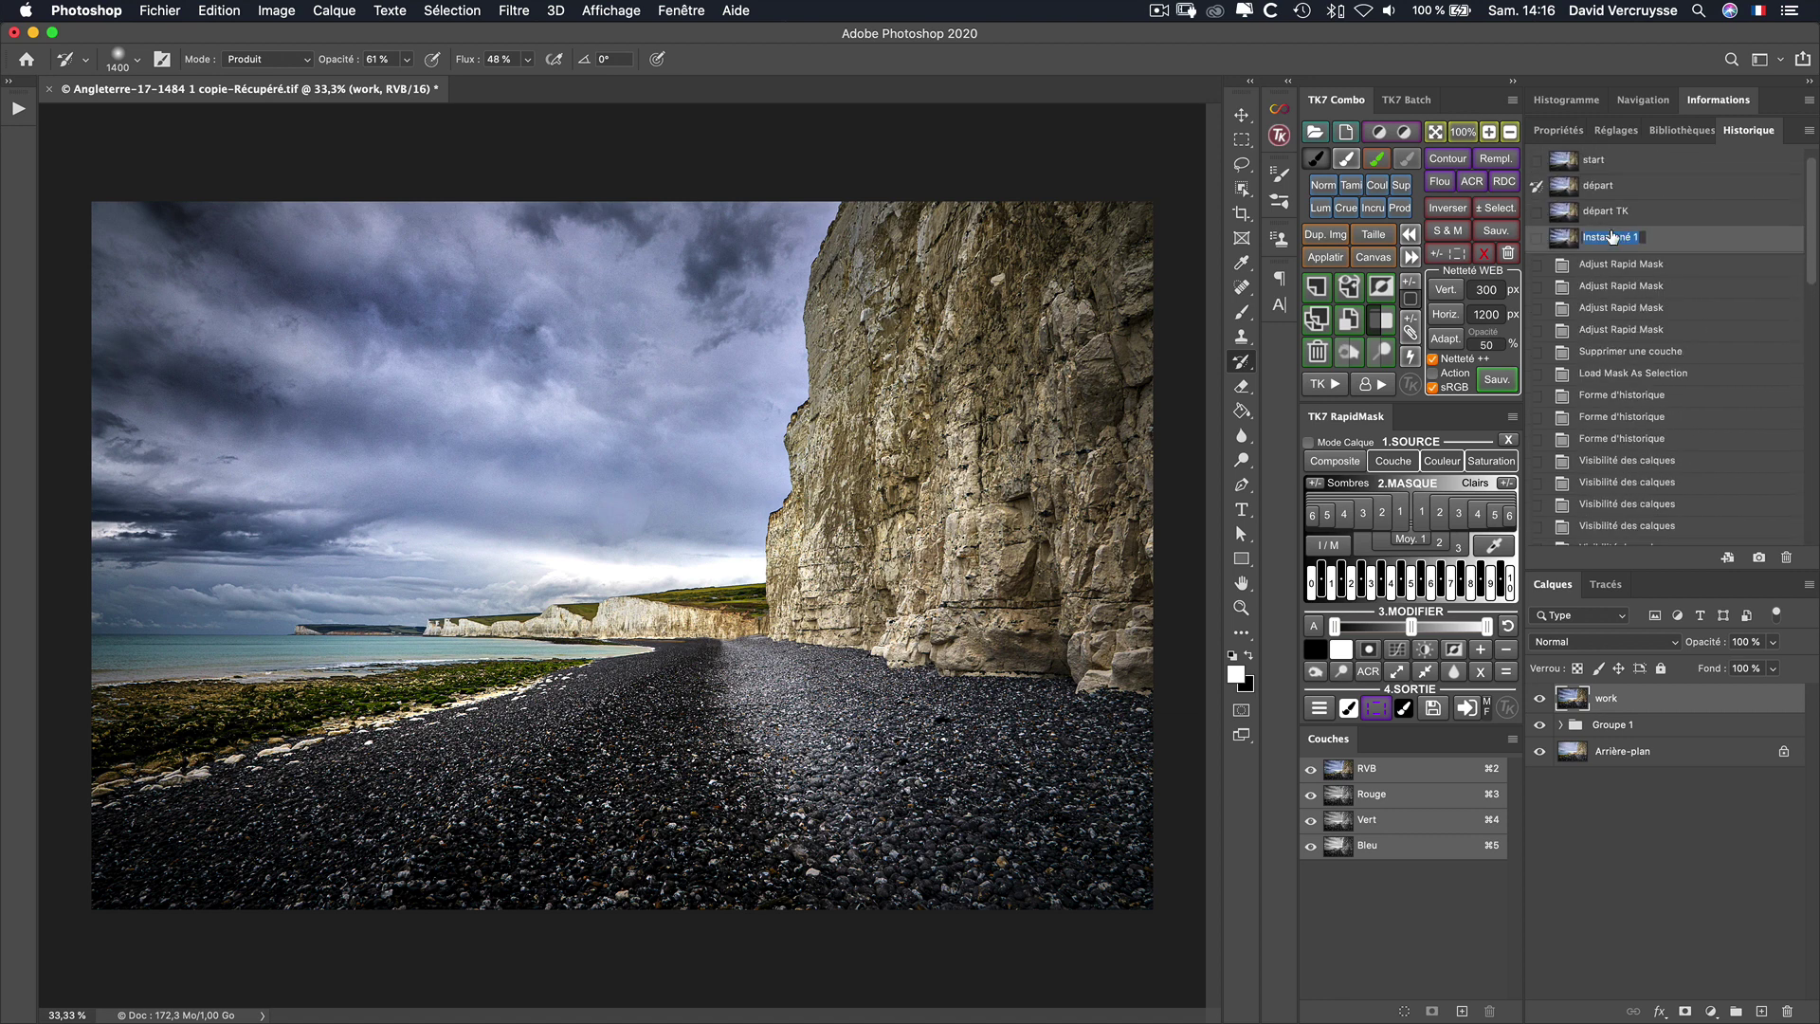
type("Clarté texture")
key("Return")
Step: Revert to the pre-Camera Raw state and set 'Clarté texture' as the History Brush source
scroll(1611, 237, "down", 5)
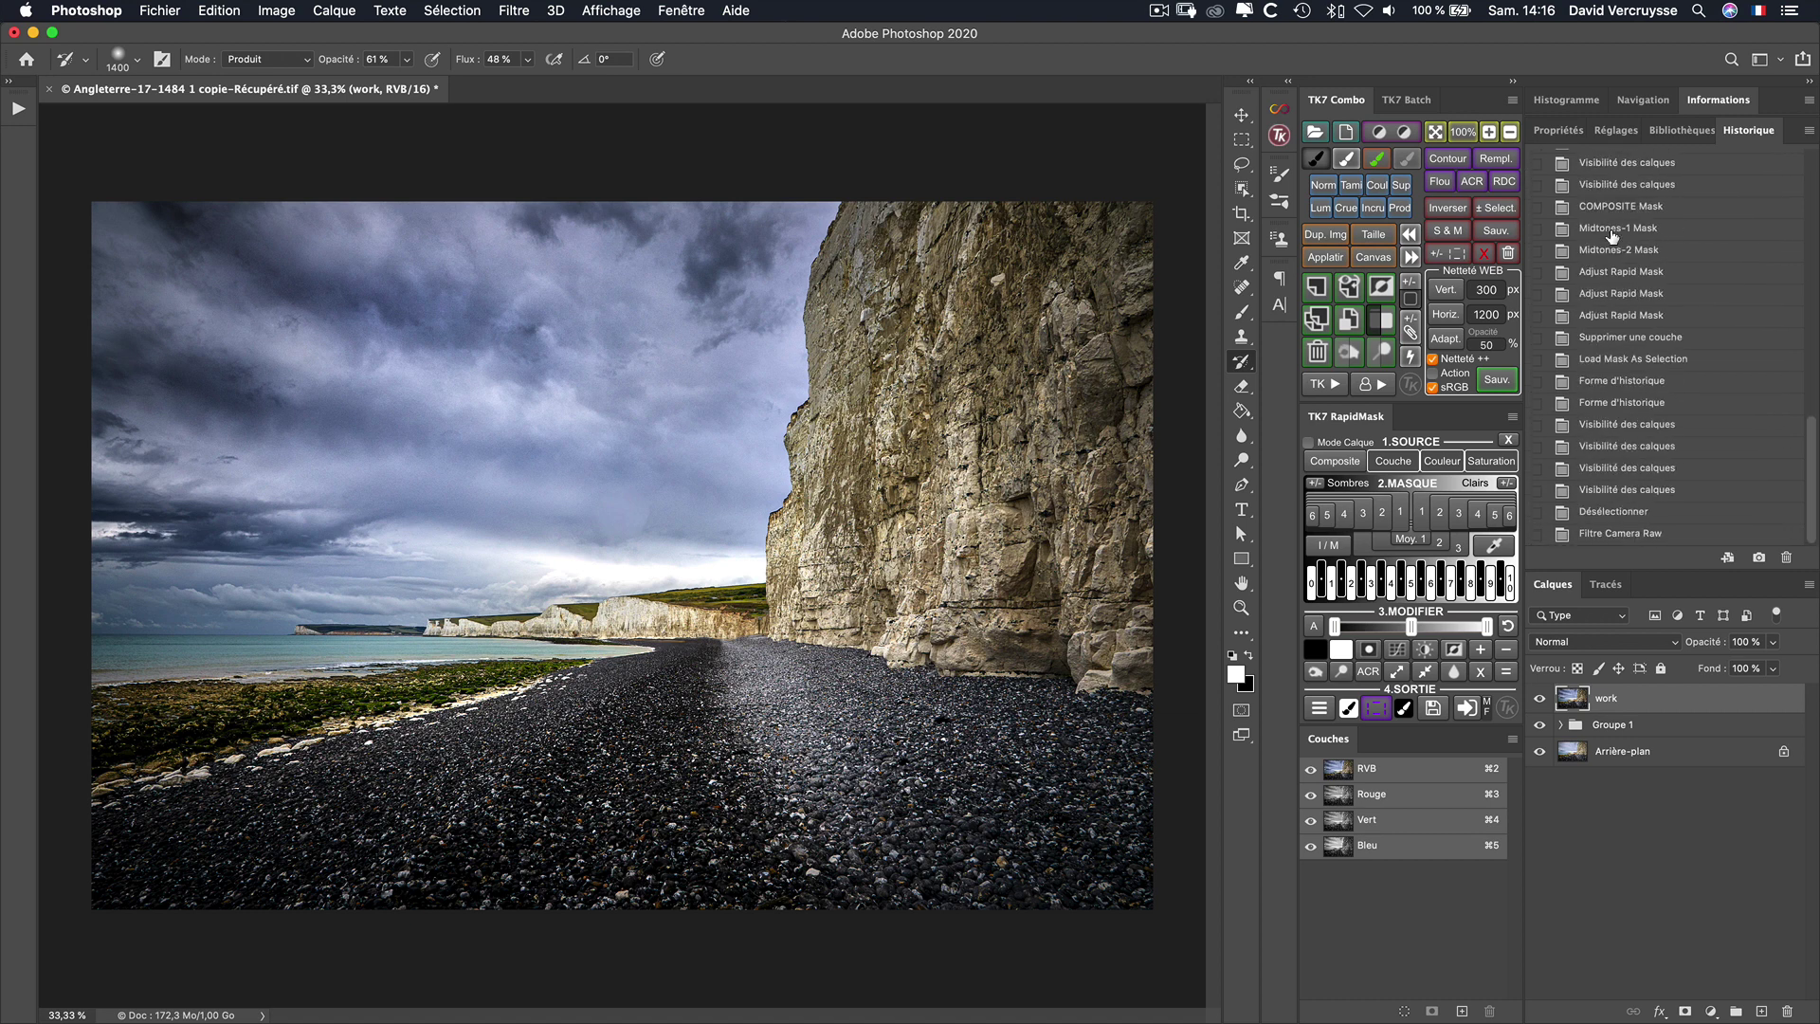
left_click(1627, 513)
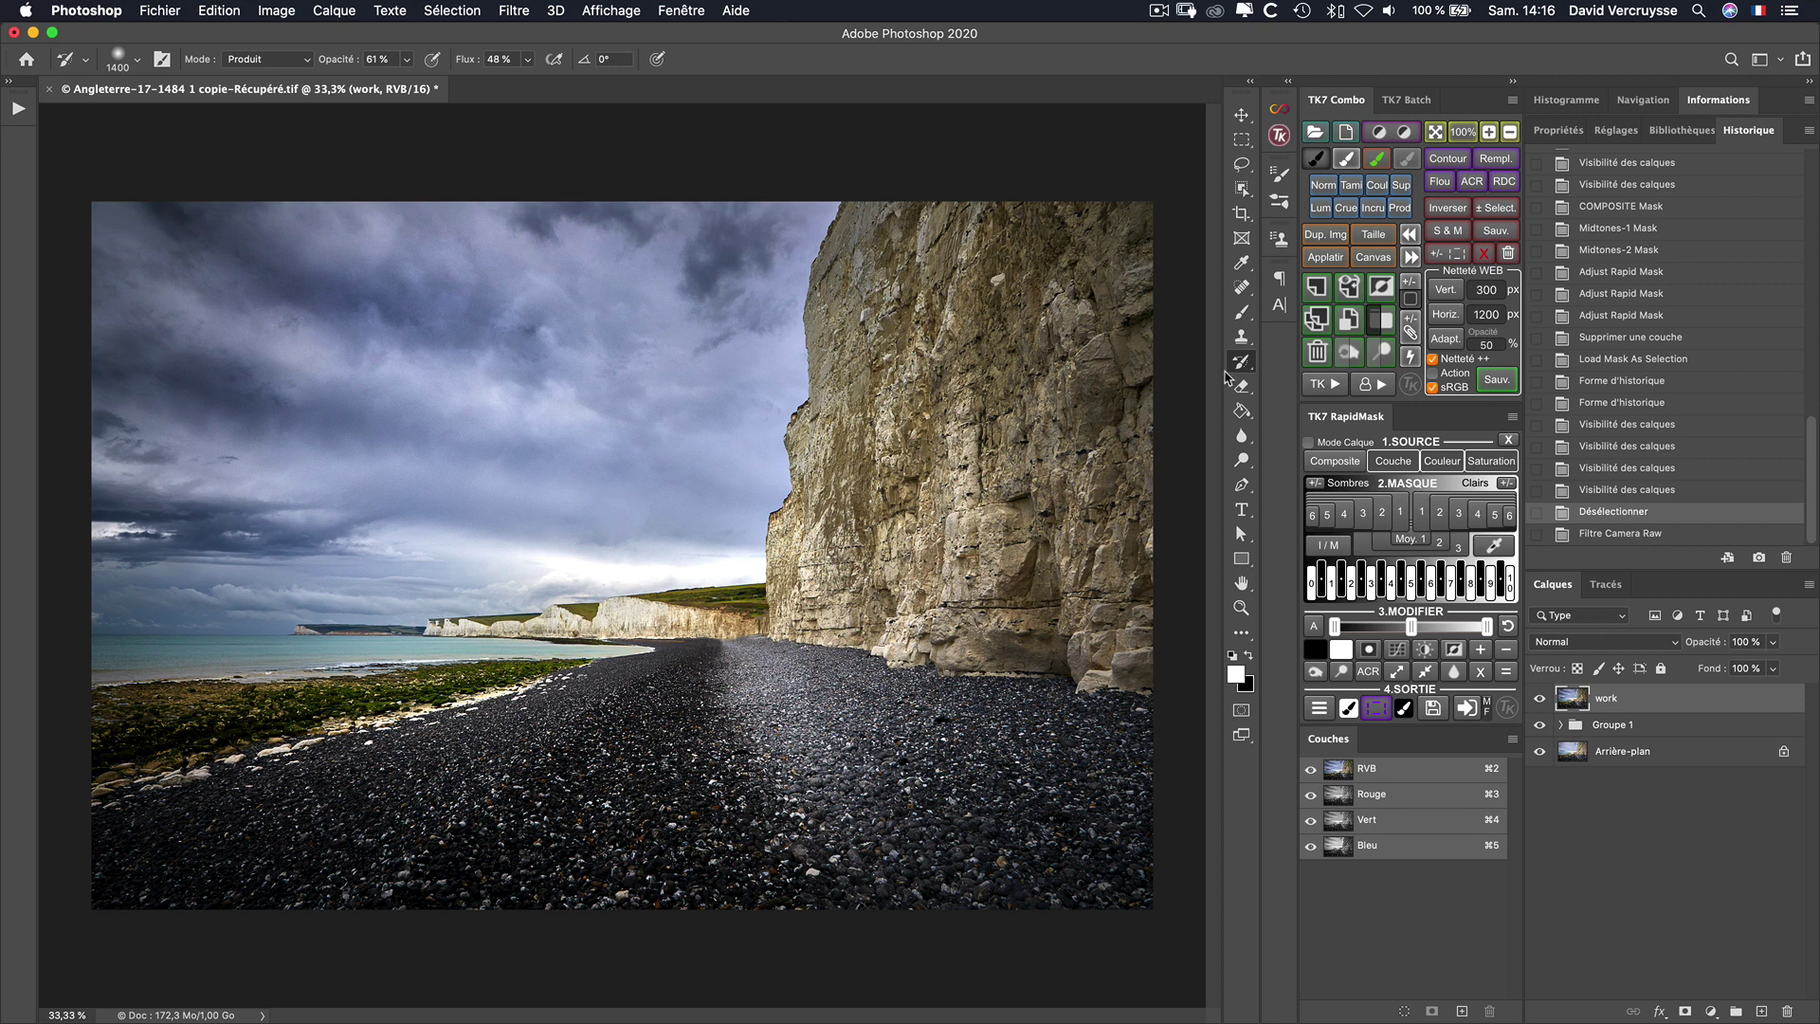
scroll(1657, 367, "up", 5)
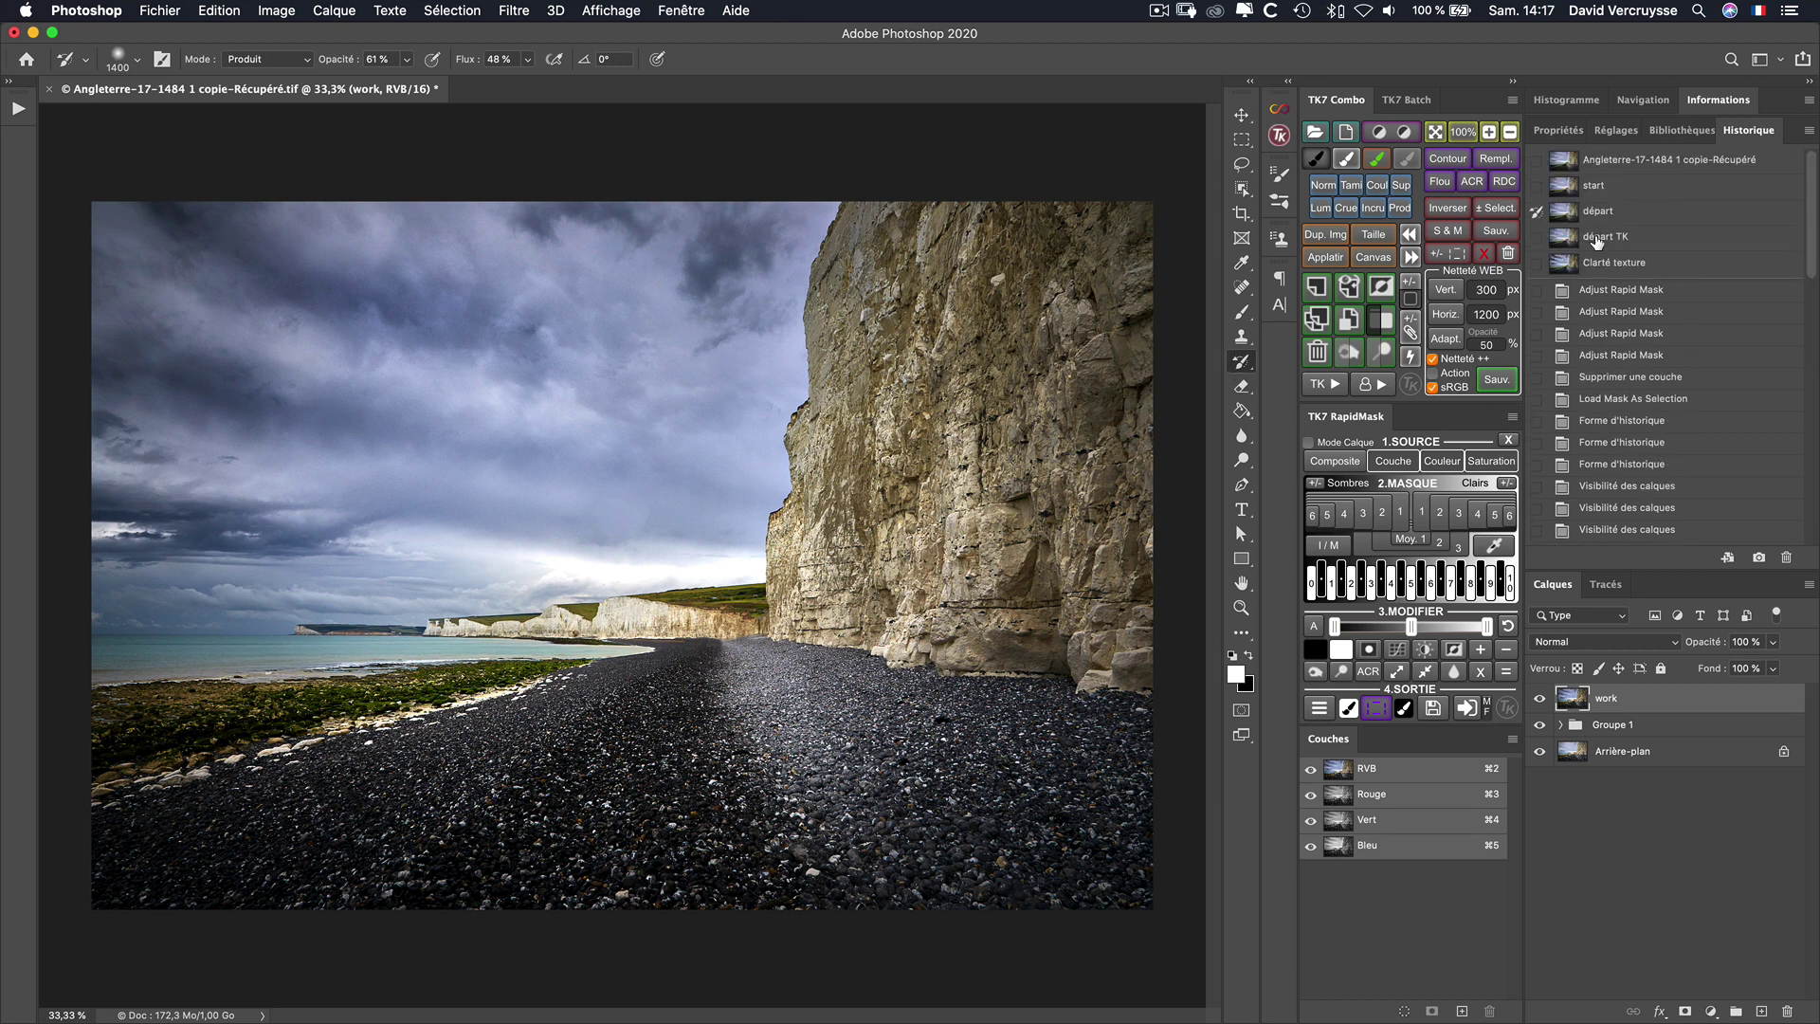
left_click(1537, 263)
Step: Set the History Brush to Normal mode, 51% opacity and 42% flow
scroll(1536, 268, "down", 3)
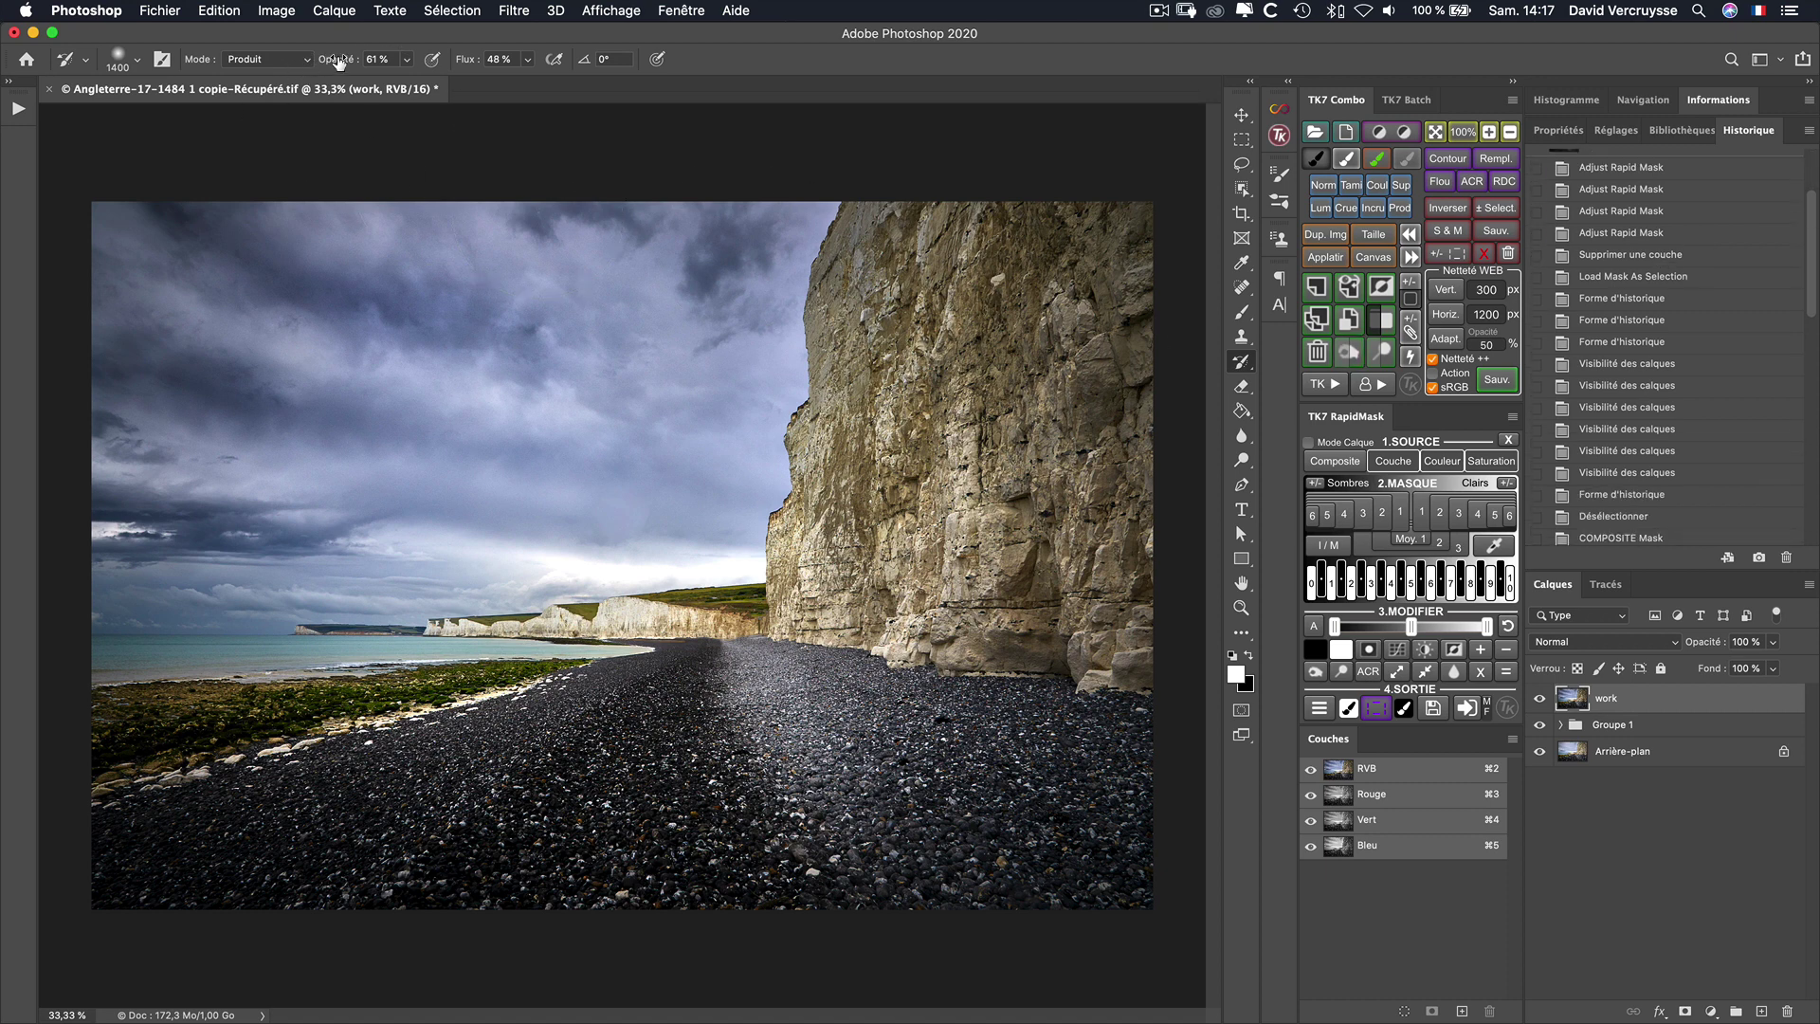
left_click_drag(338, 59, 328, 58)
left_click_drag(467, 60, 462, 60)
left_click(306, 62)
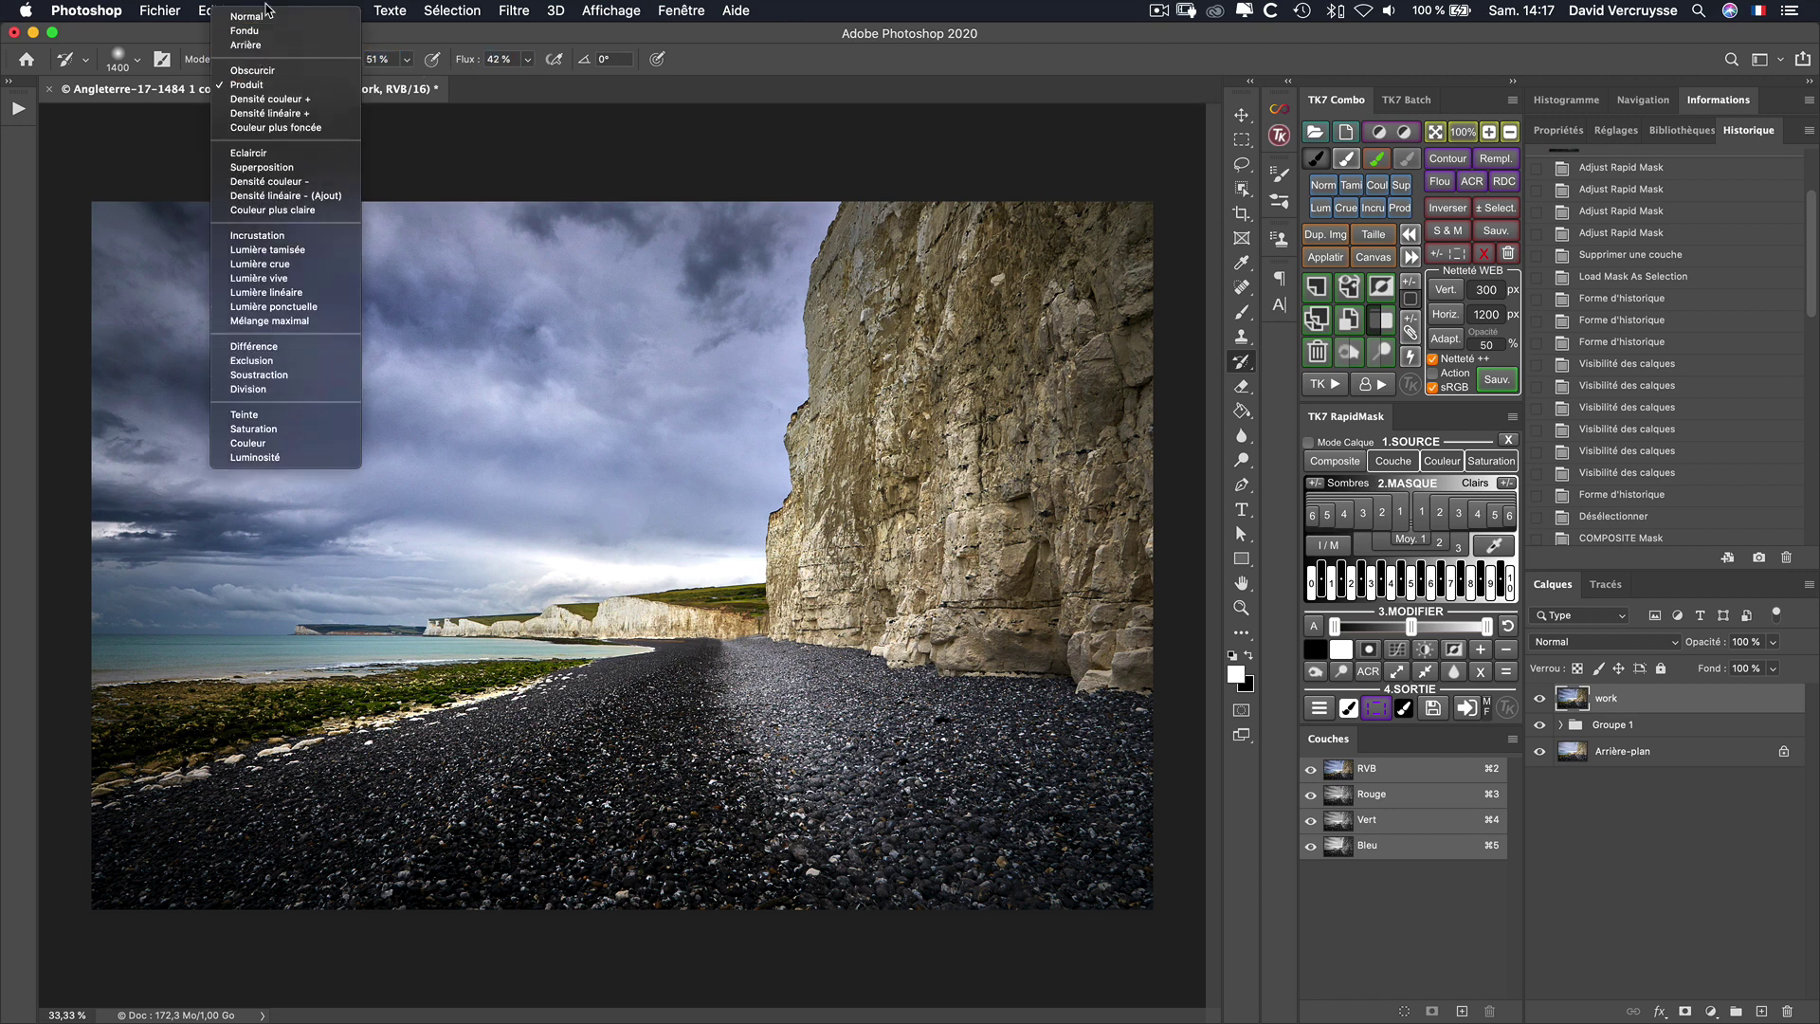
key("Return")
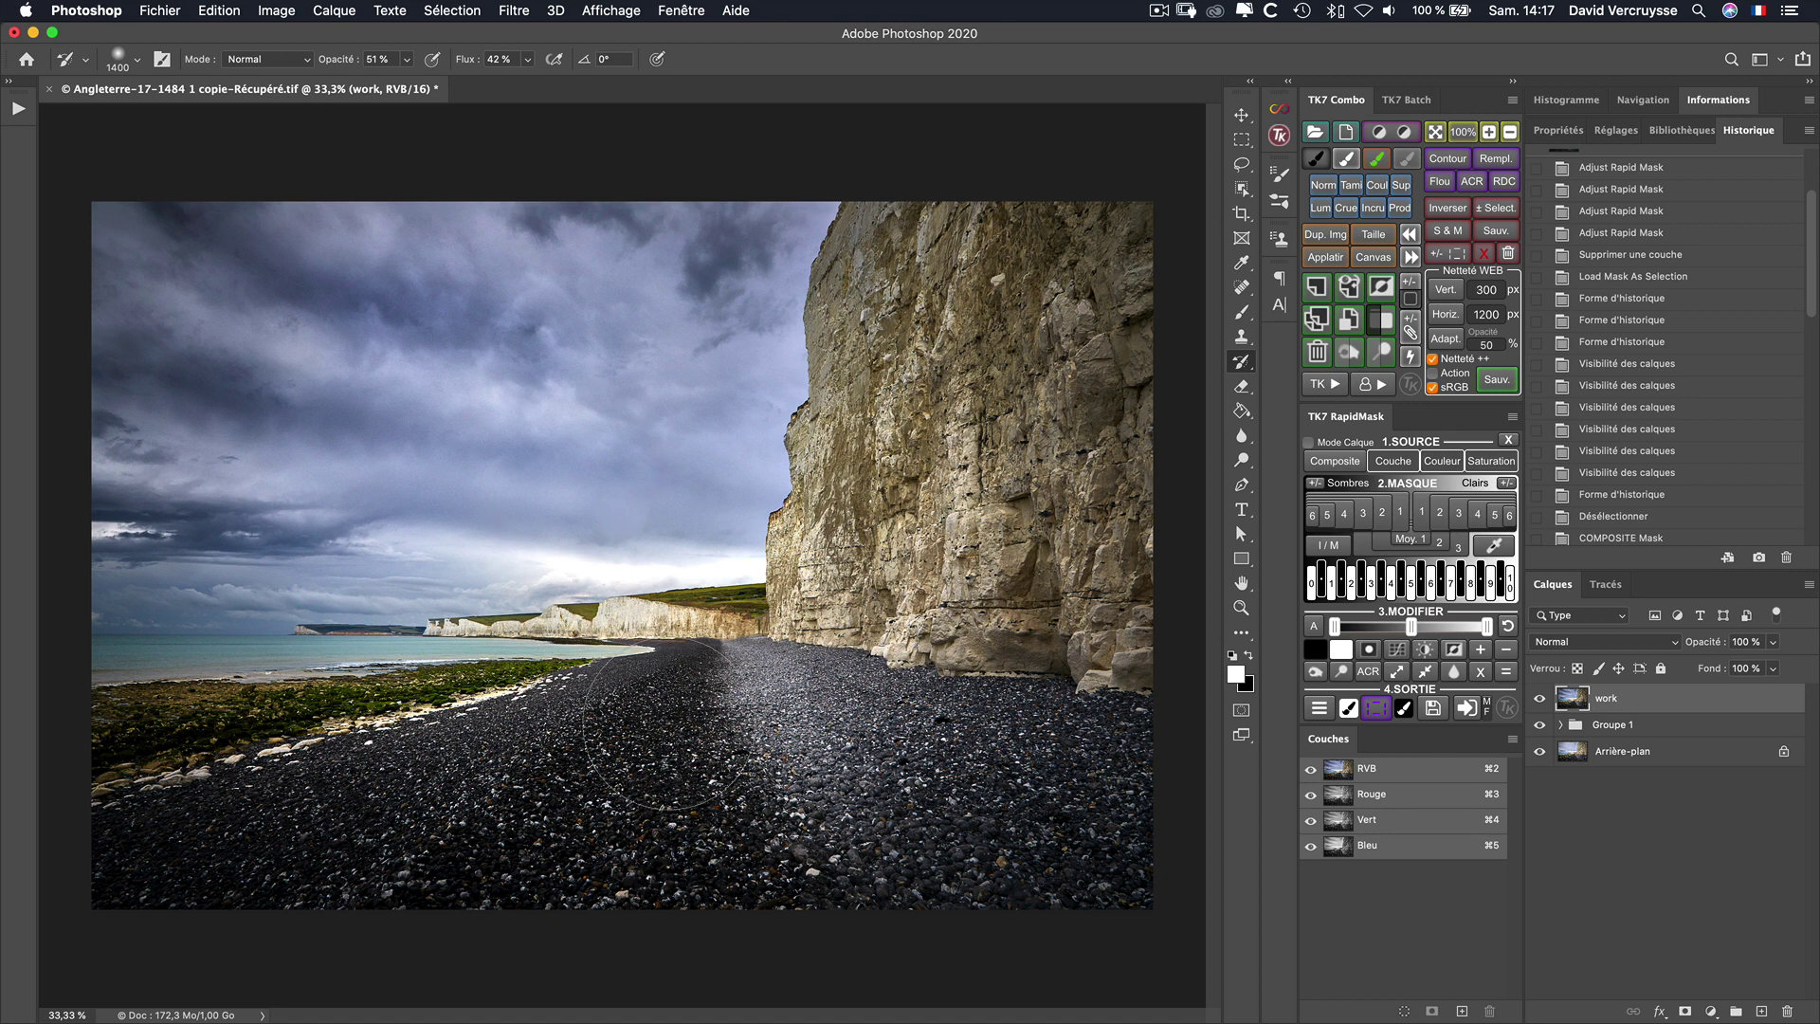
Step: Paint the Clarté texture onto the pebbles, then raise the brush to 72% opacity, 87% flow
left_click_drag(668, 729, 591, 771)
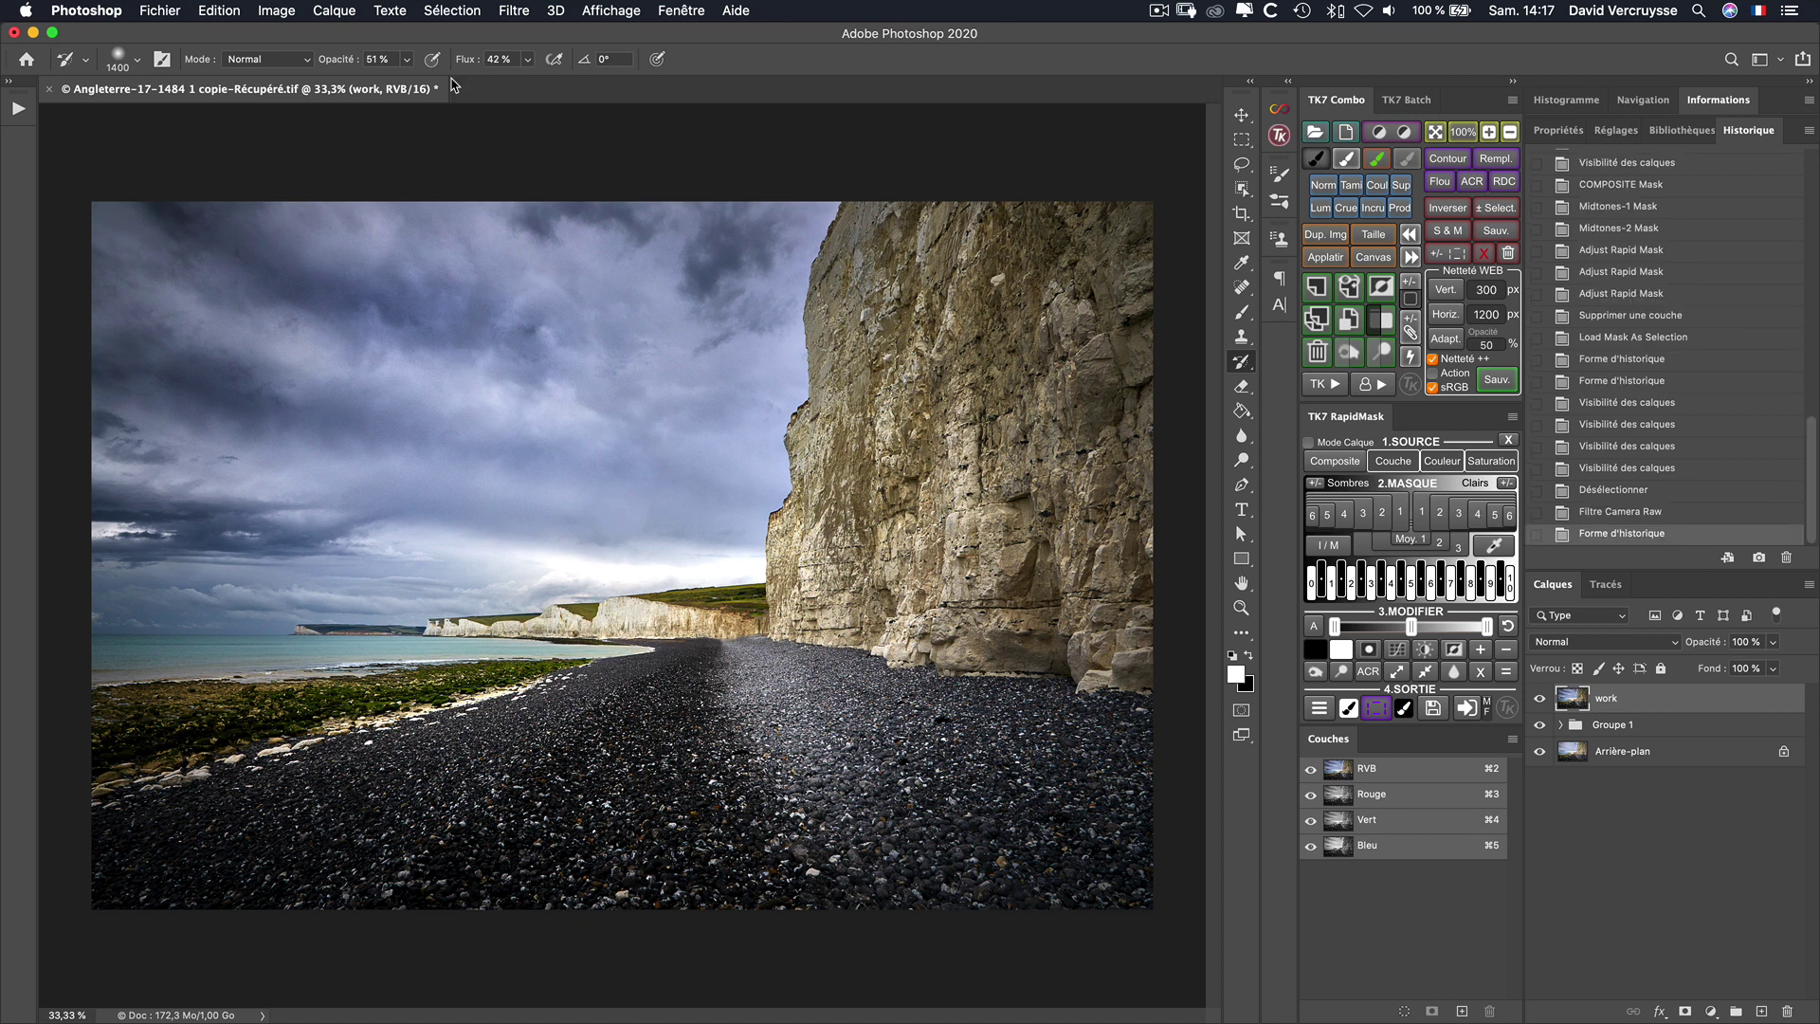
left_click_drag(461, 61, 470, 62)
left_click_drag(339, 59, 349, 59)
left_click_drag(463, 60, 480, 62)
left_click_drag(338, 66, 347, 66)
Step: Build a composite Darks-1 (Sombres 1) mask, raise its black point to 55, and load it as a selection
left_click(1338, 460)
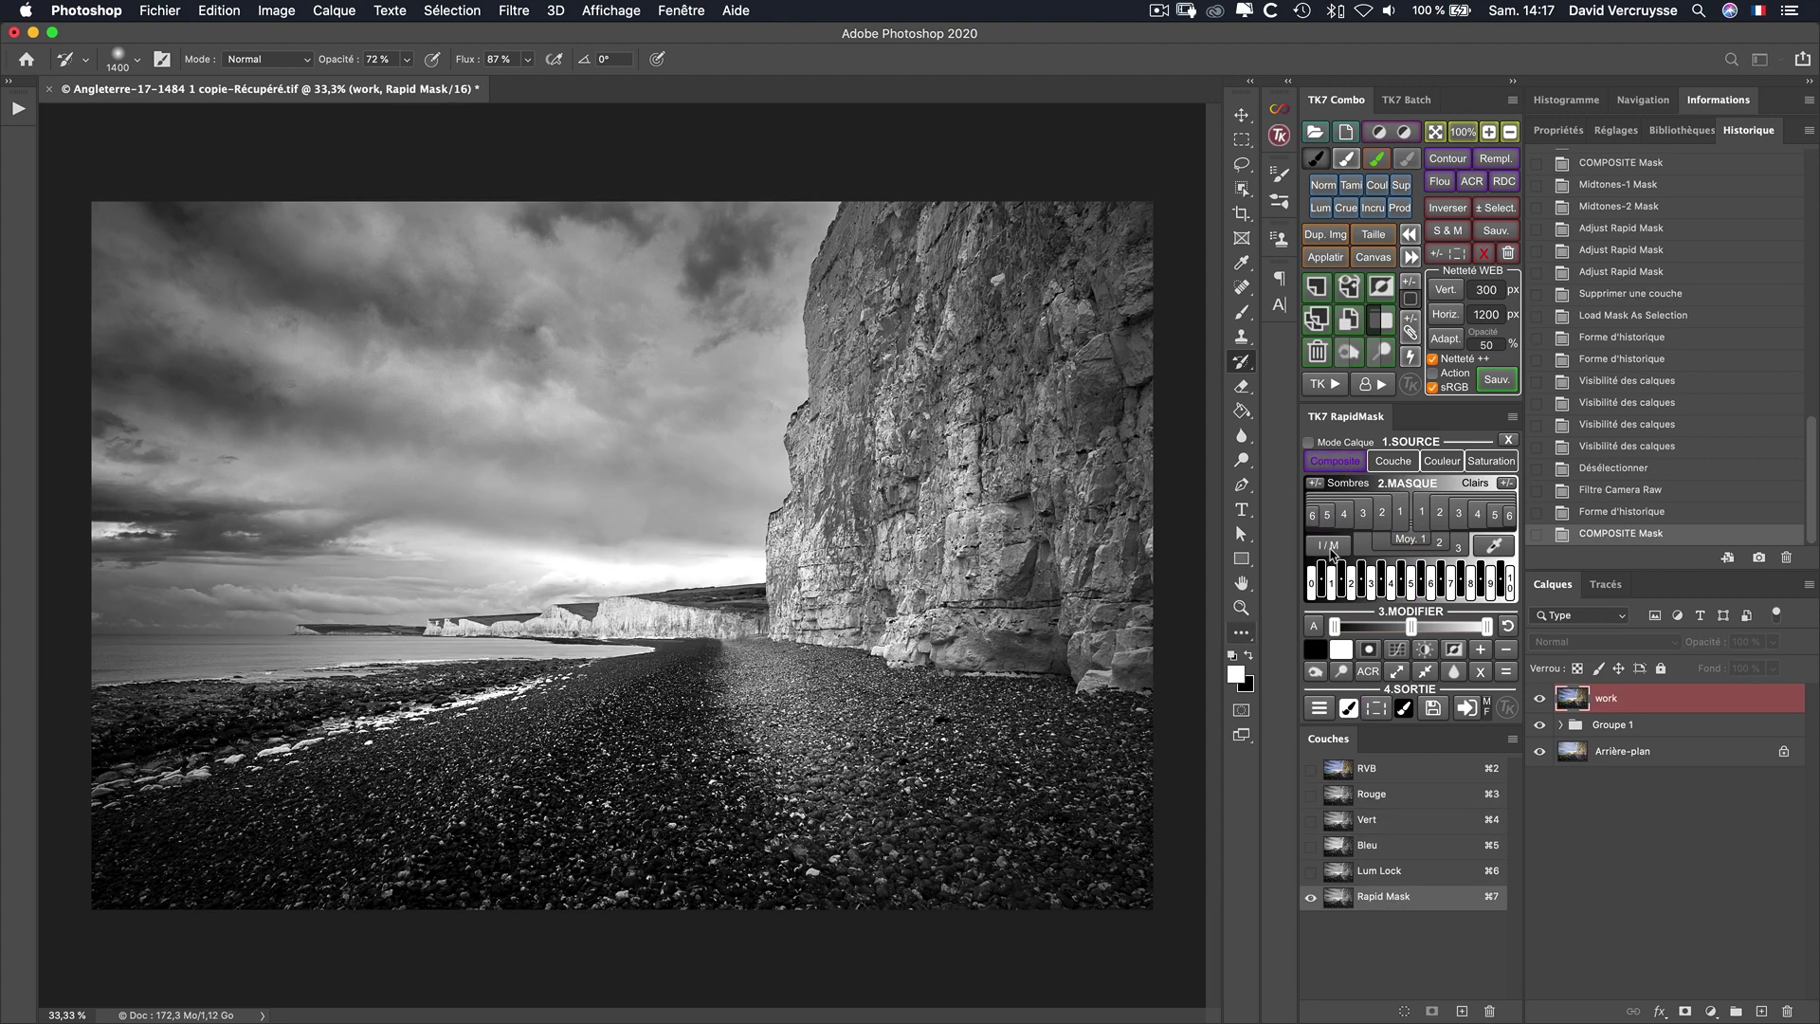
left_click(1402, 515)
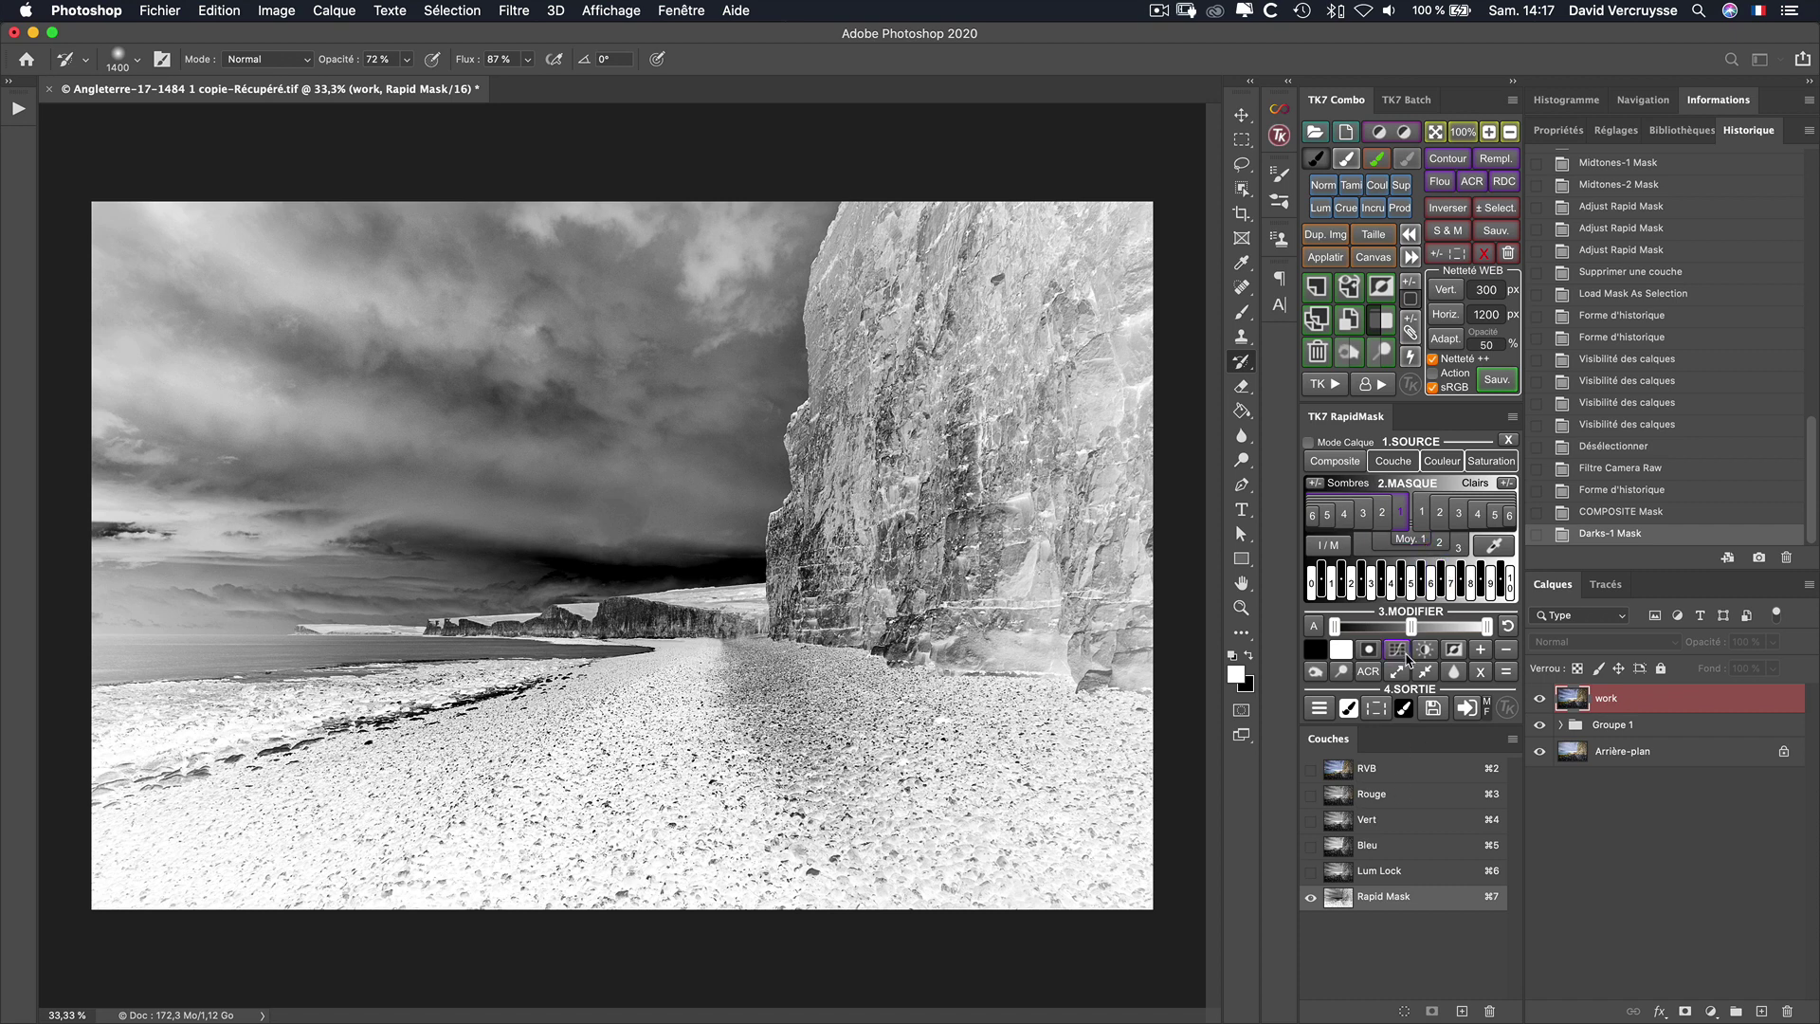
left_click_drag(1412, 628, 1434, 628)
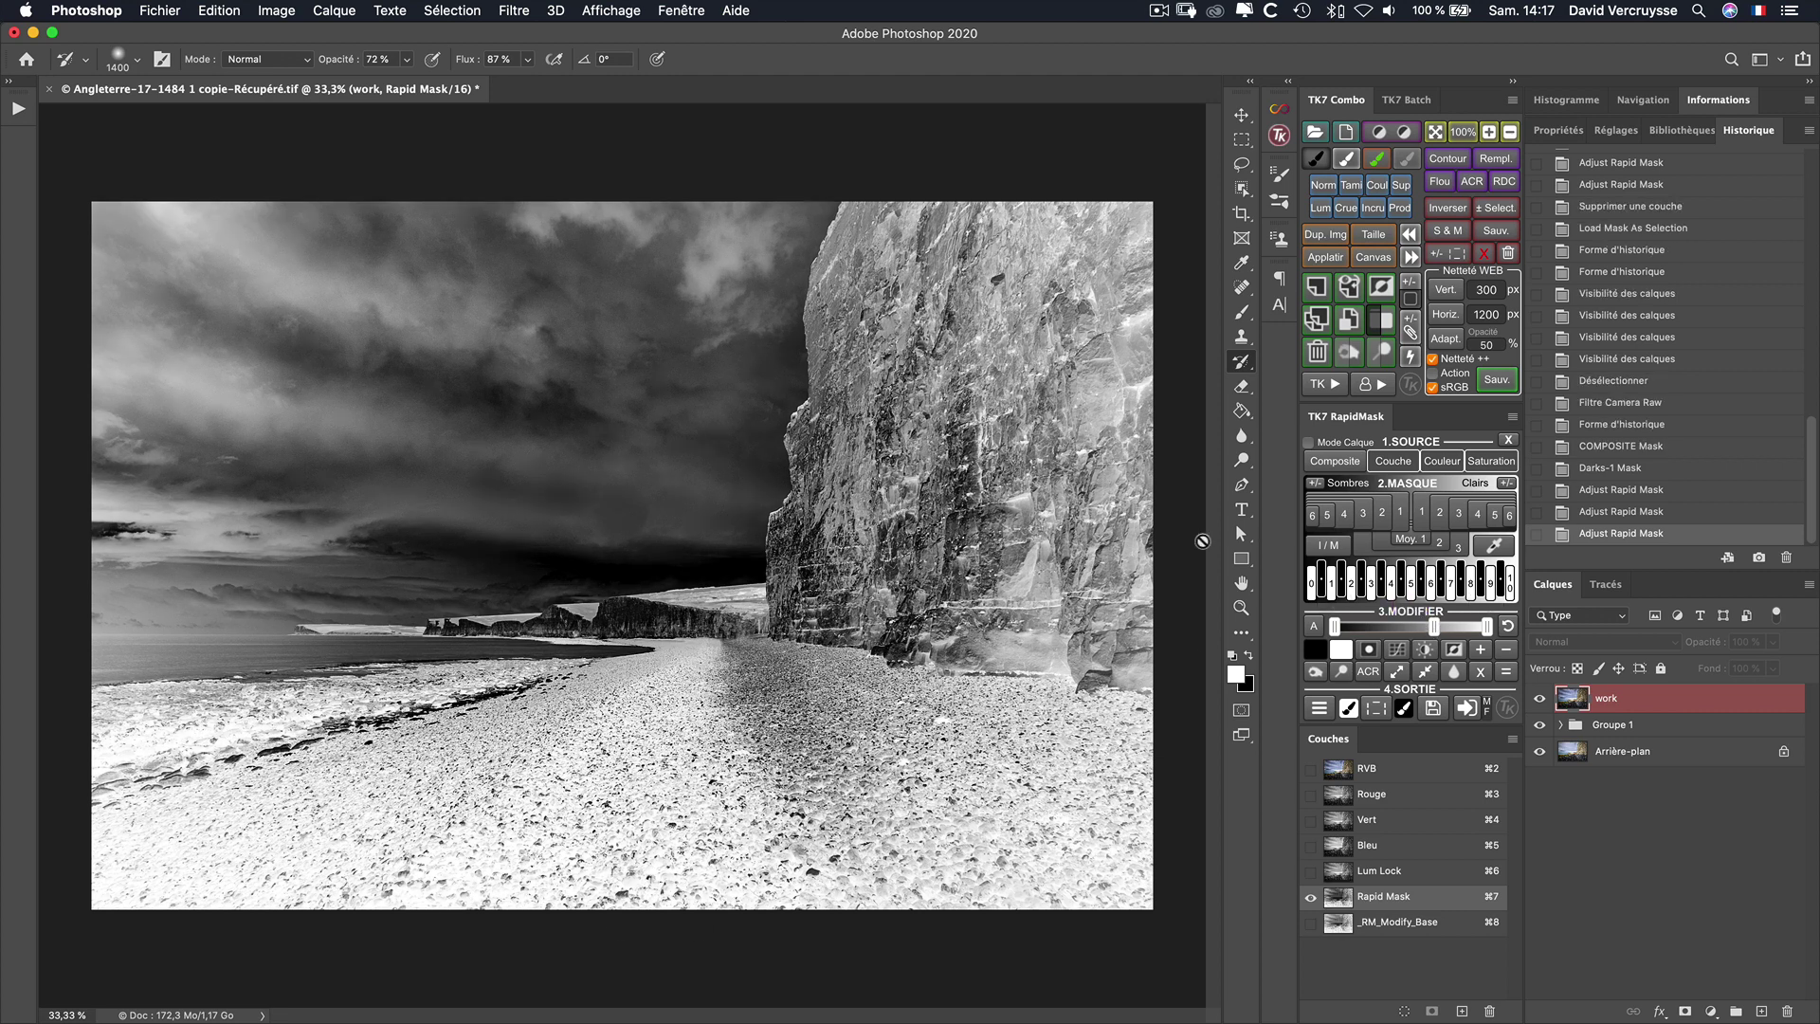
left_click_drag(1337, 627, 1369, 627)
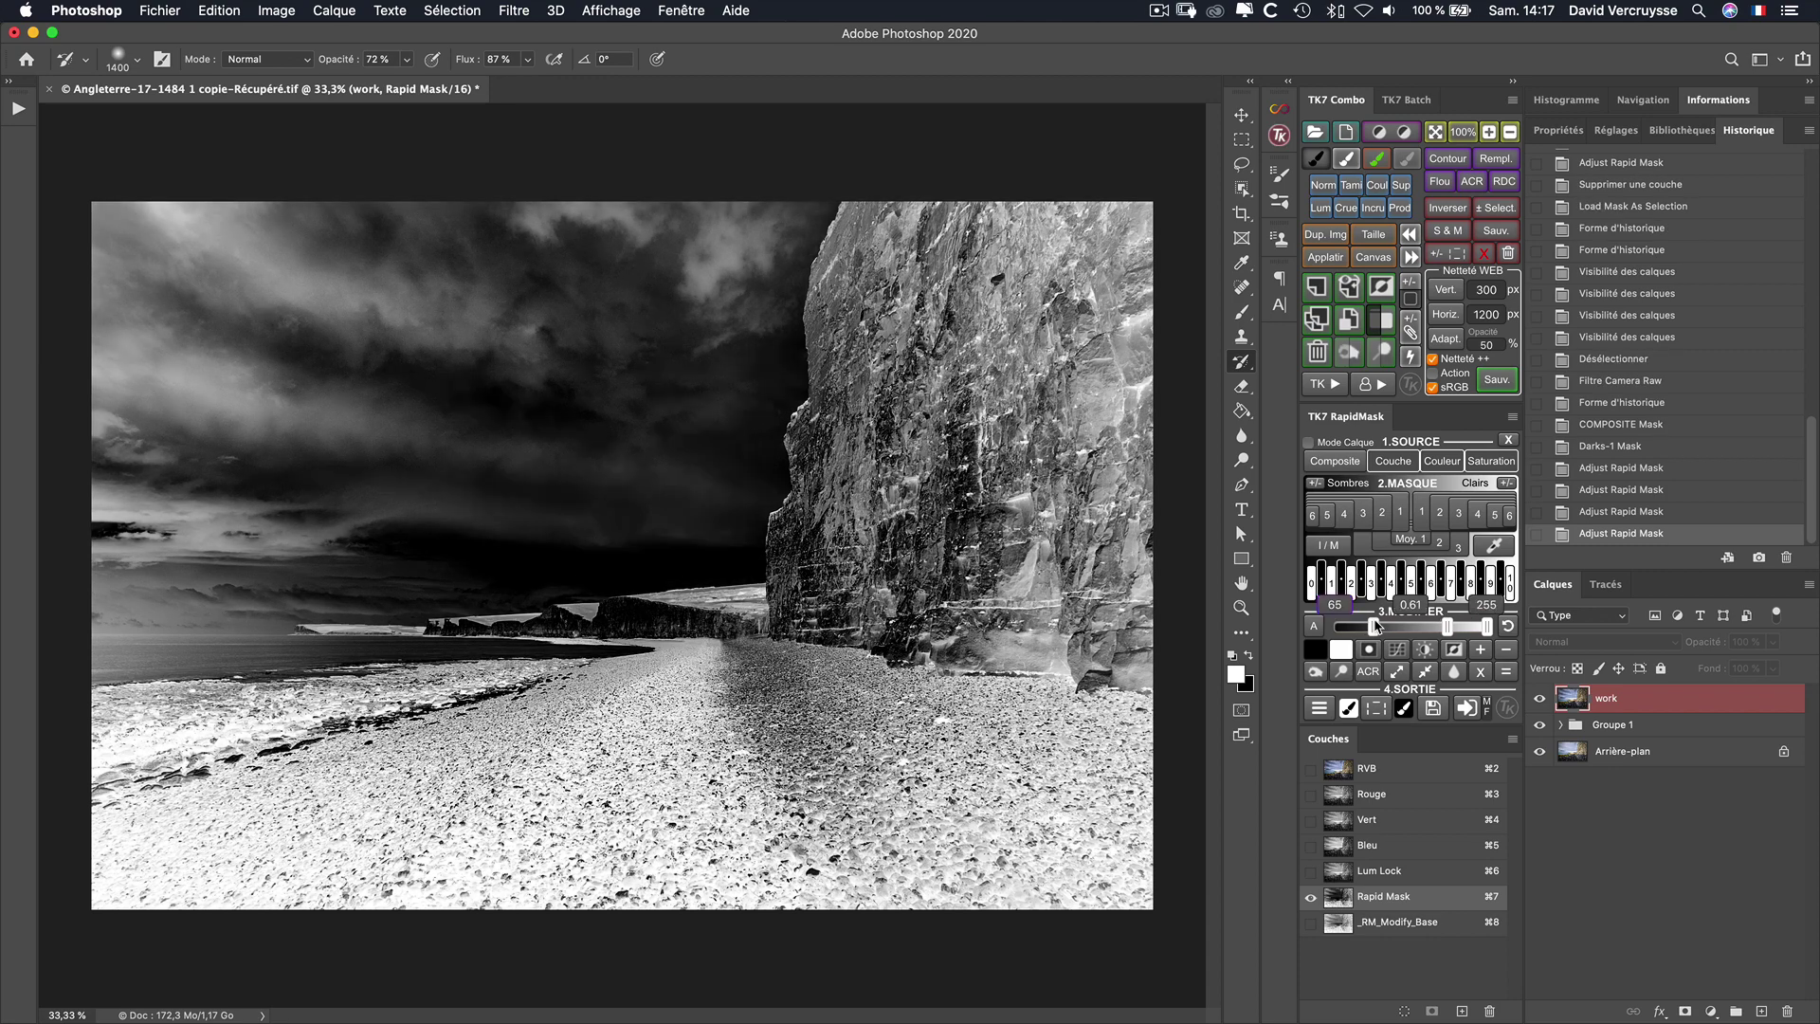
left_click_drag(1369, 627, 1372, 627)
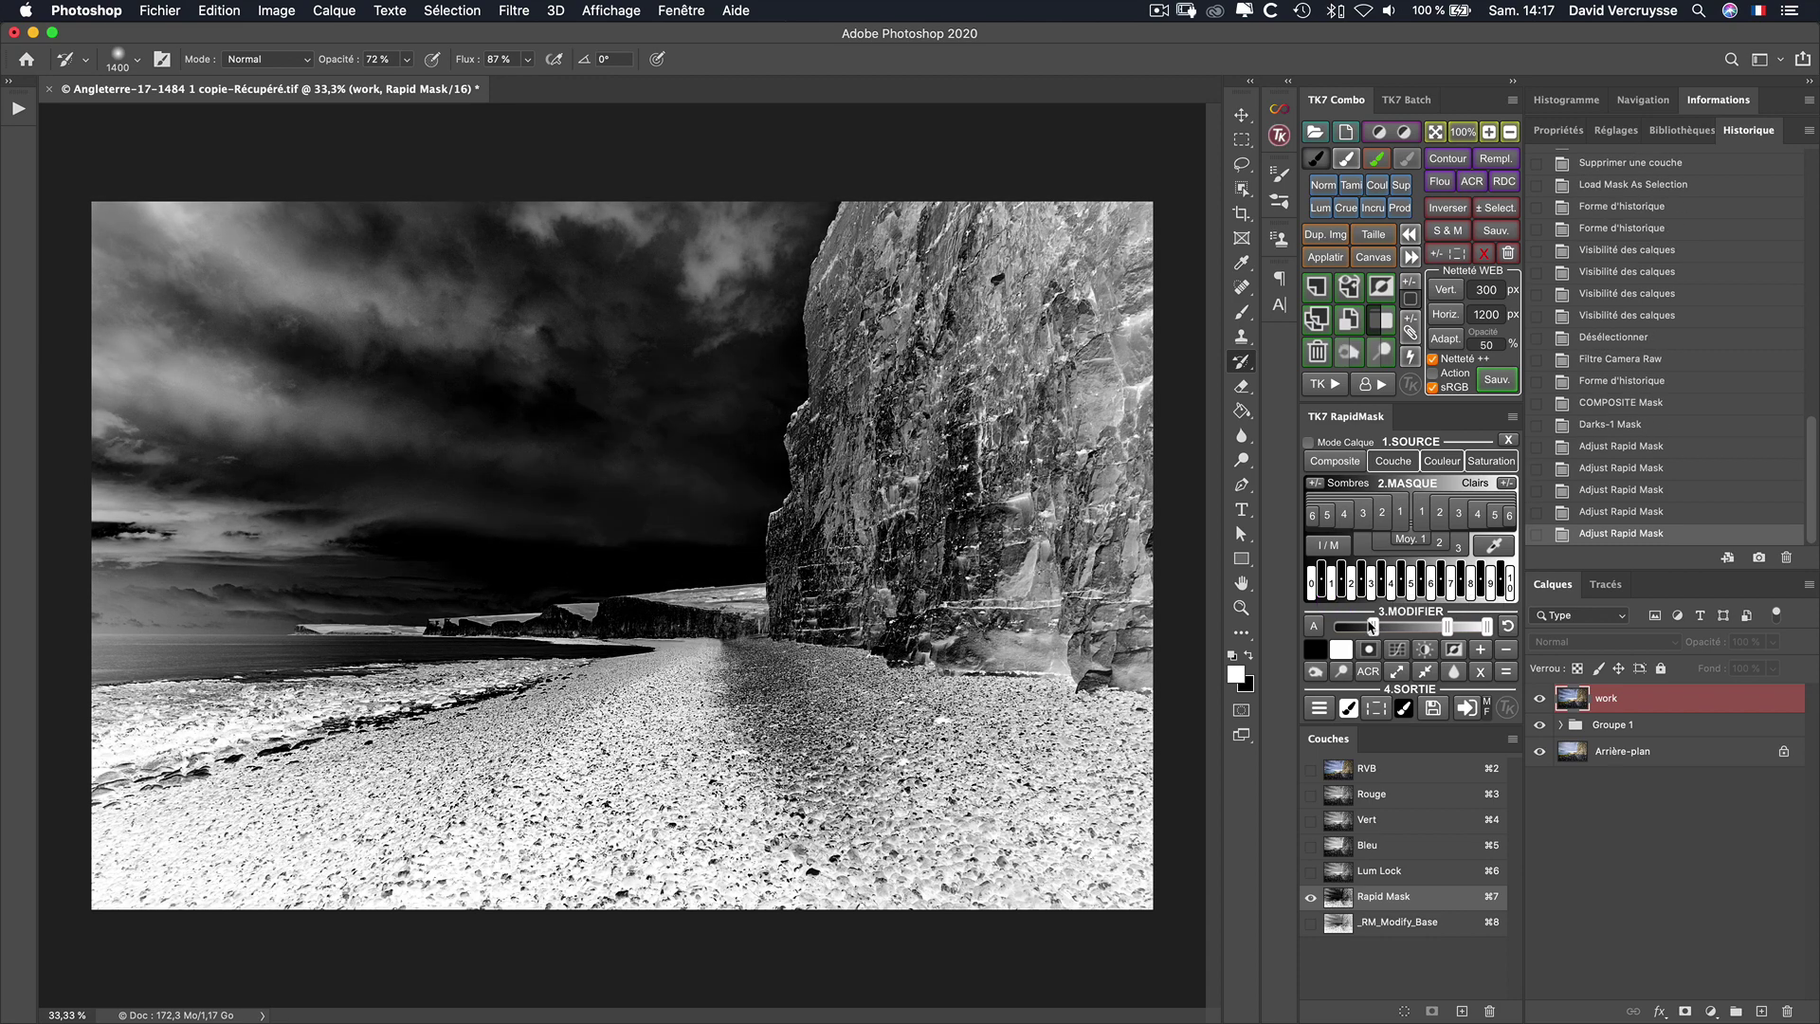
left_click(1445, 627)
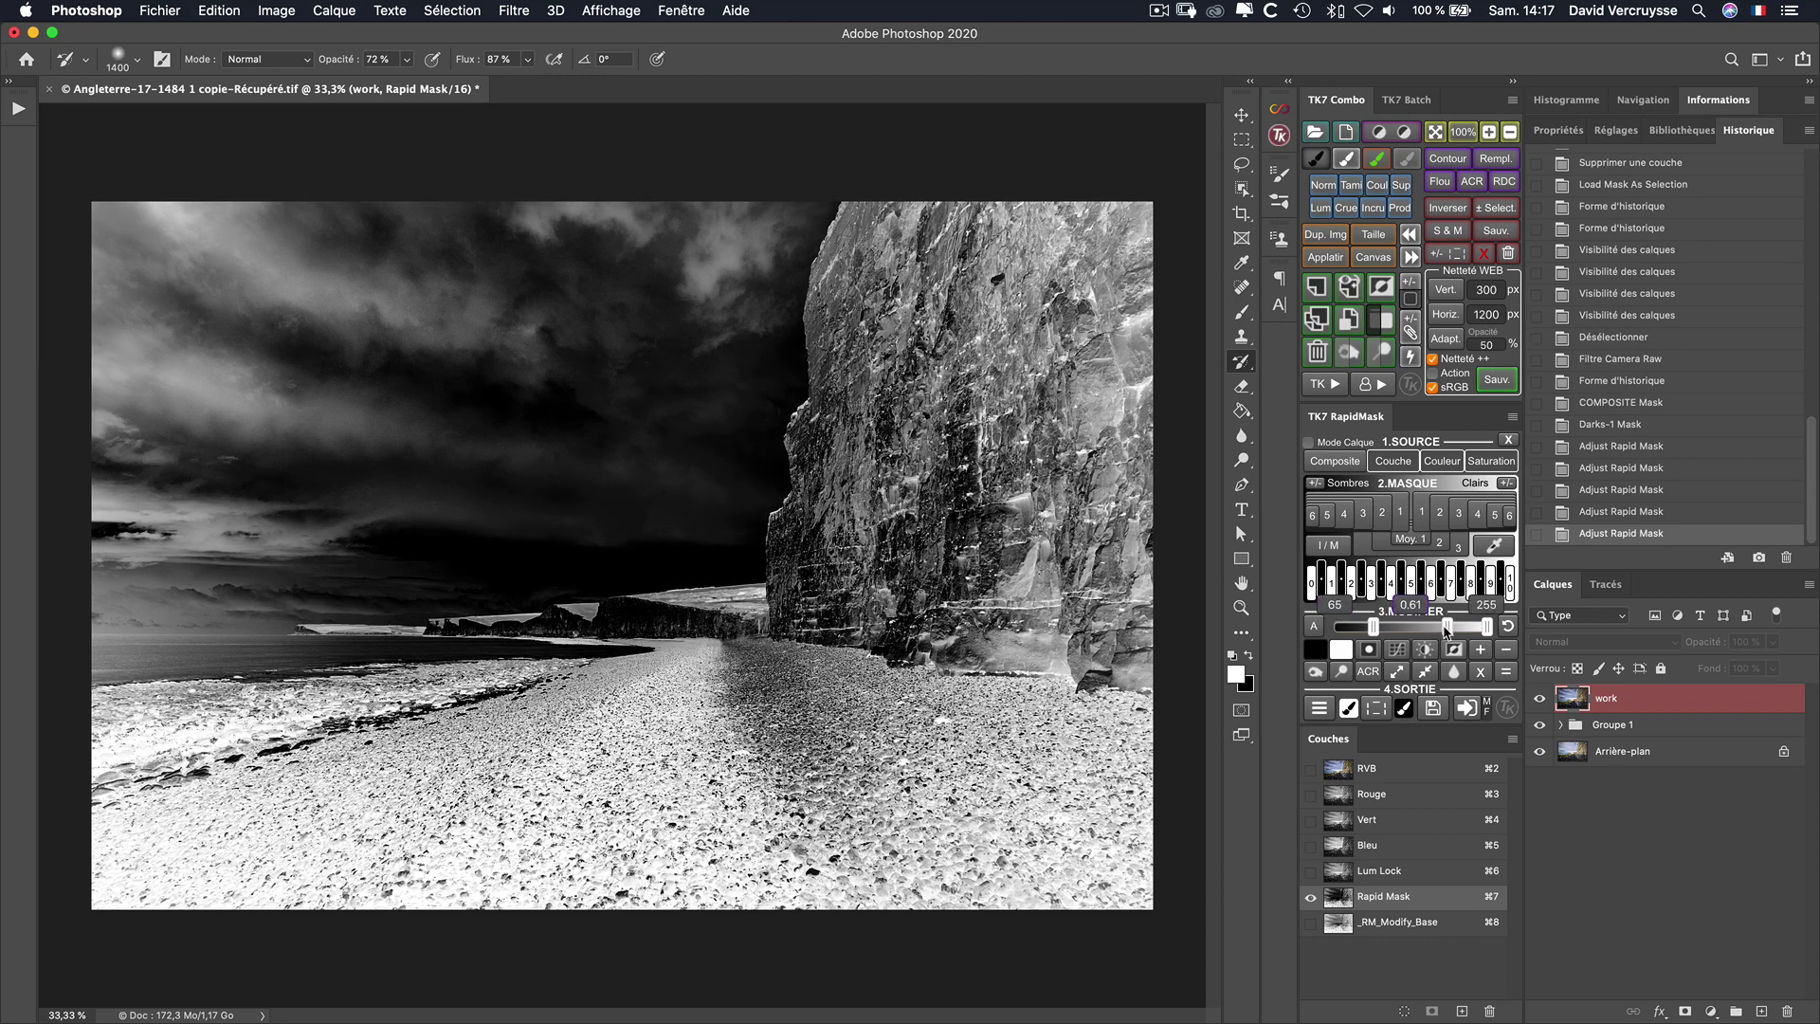
left_click(1377, 710)
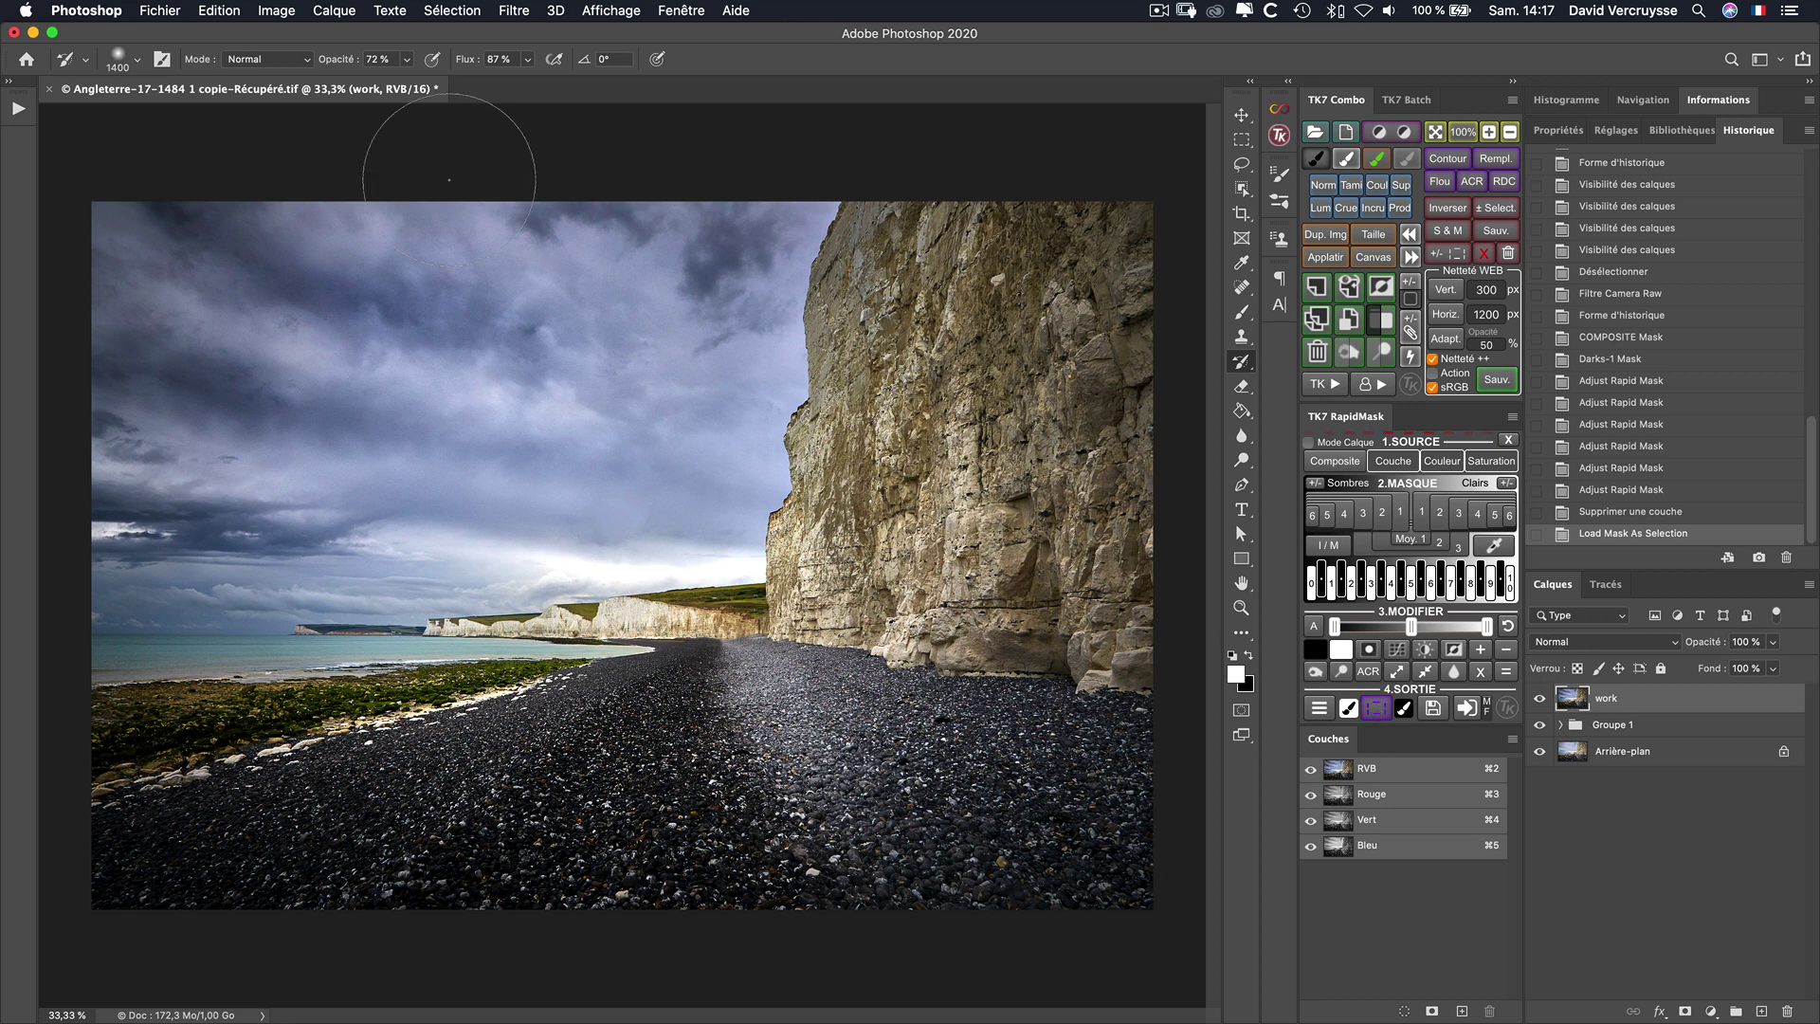
Step: Set the History Brush to full opacity and flow, then zoom to 100% on the pebbles
left_click_drag(467, 58, 479, 58)
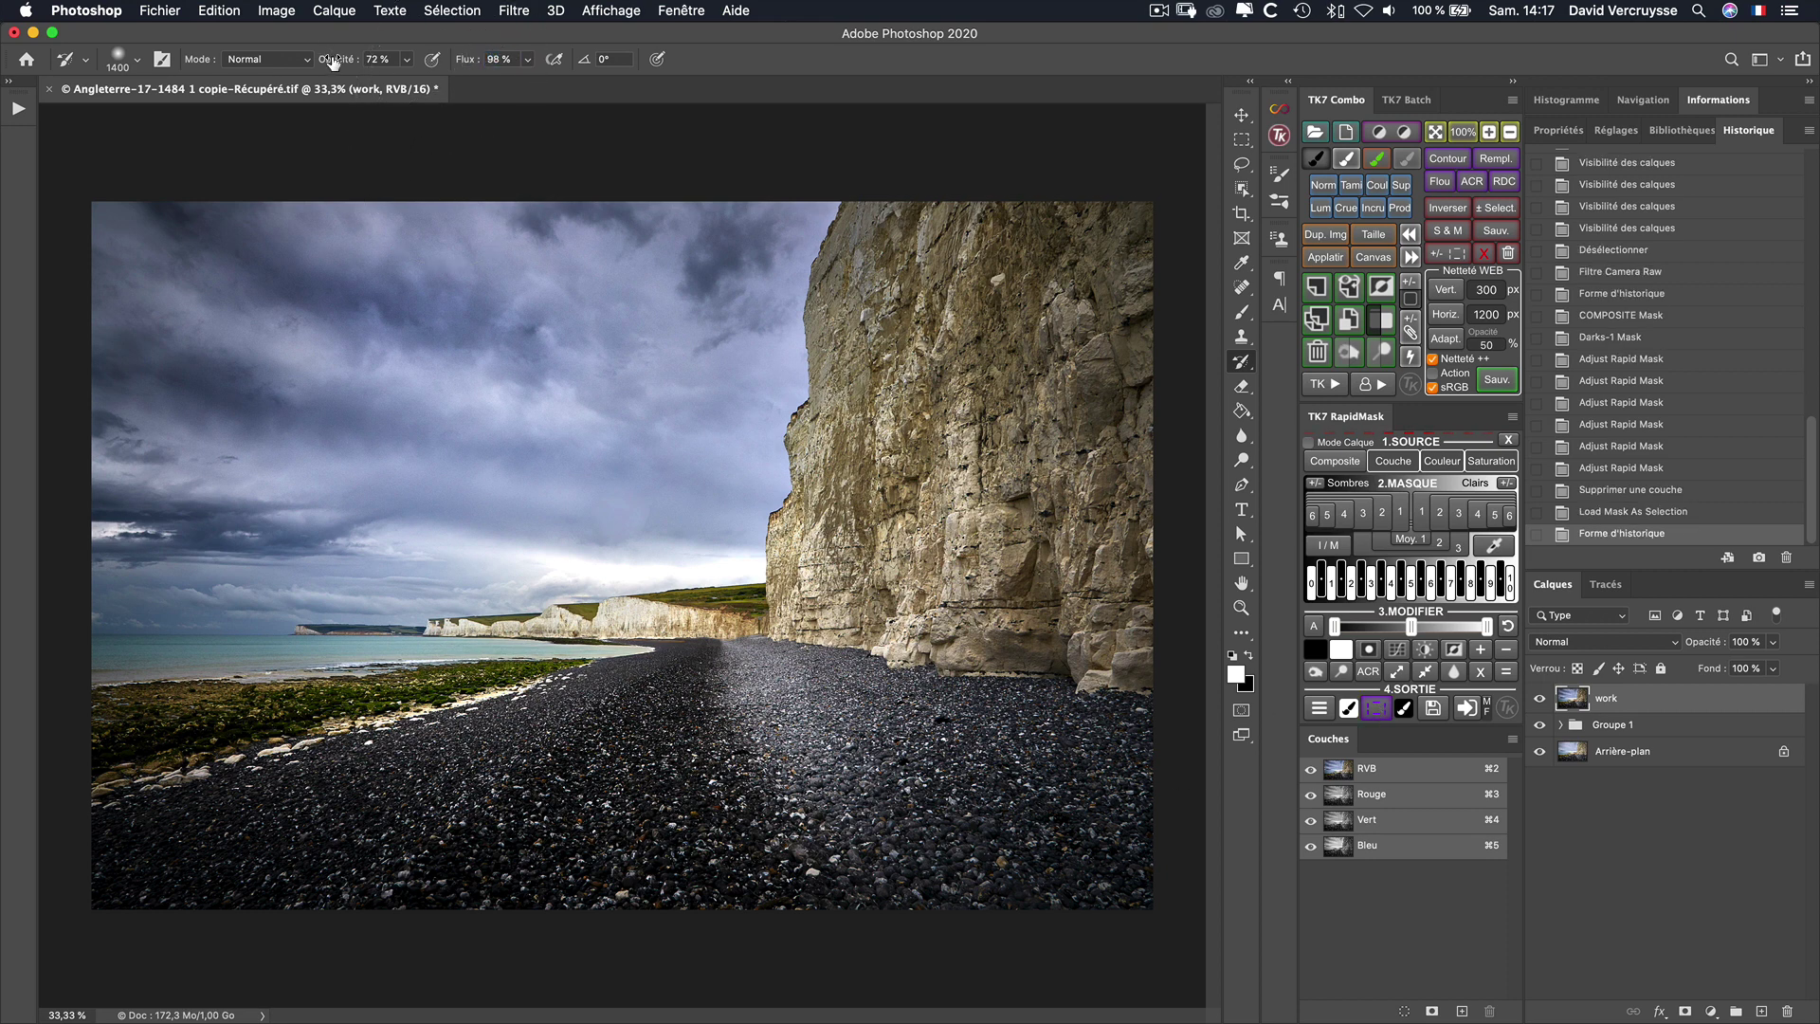
left_click_drag(327, 58, 472, 59)
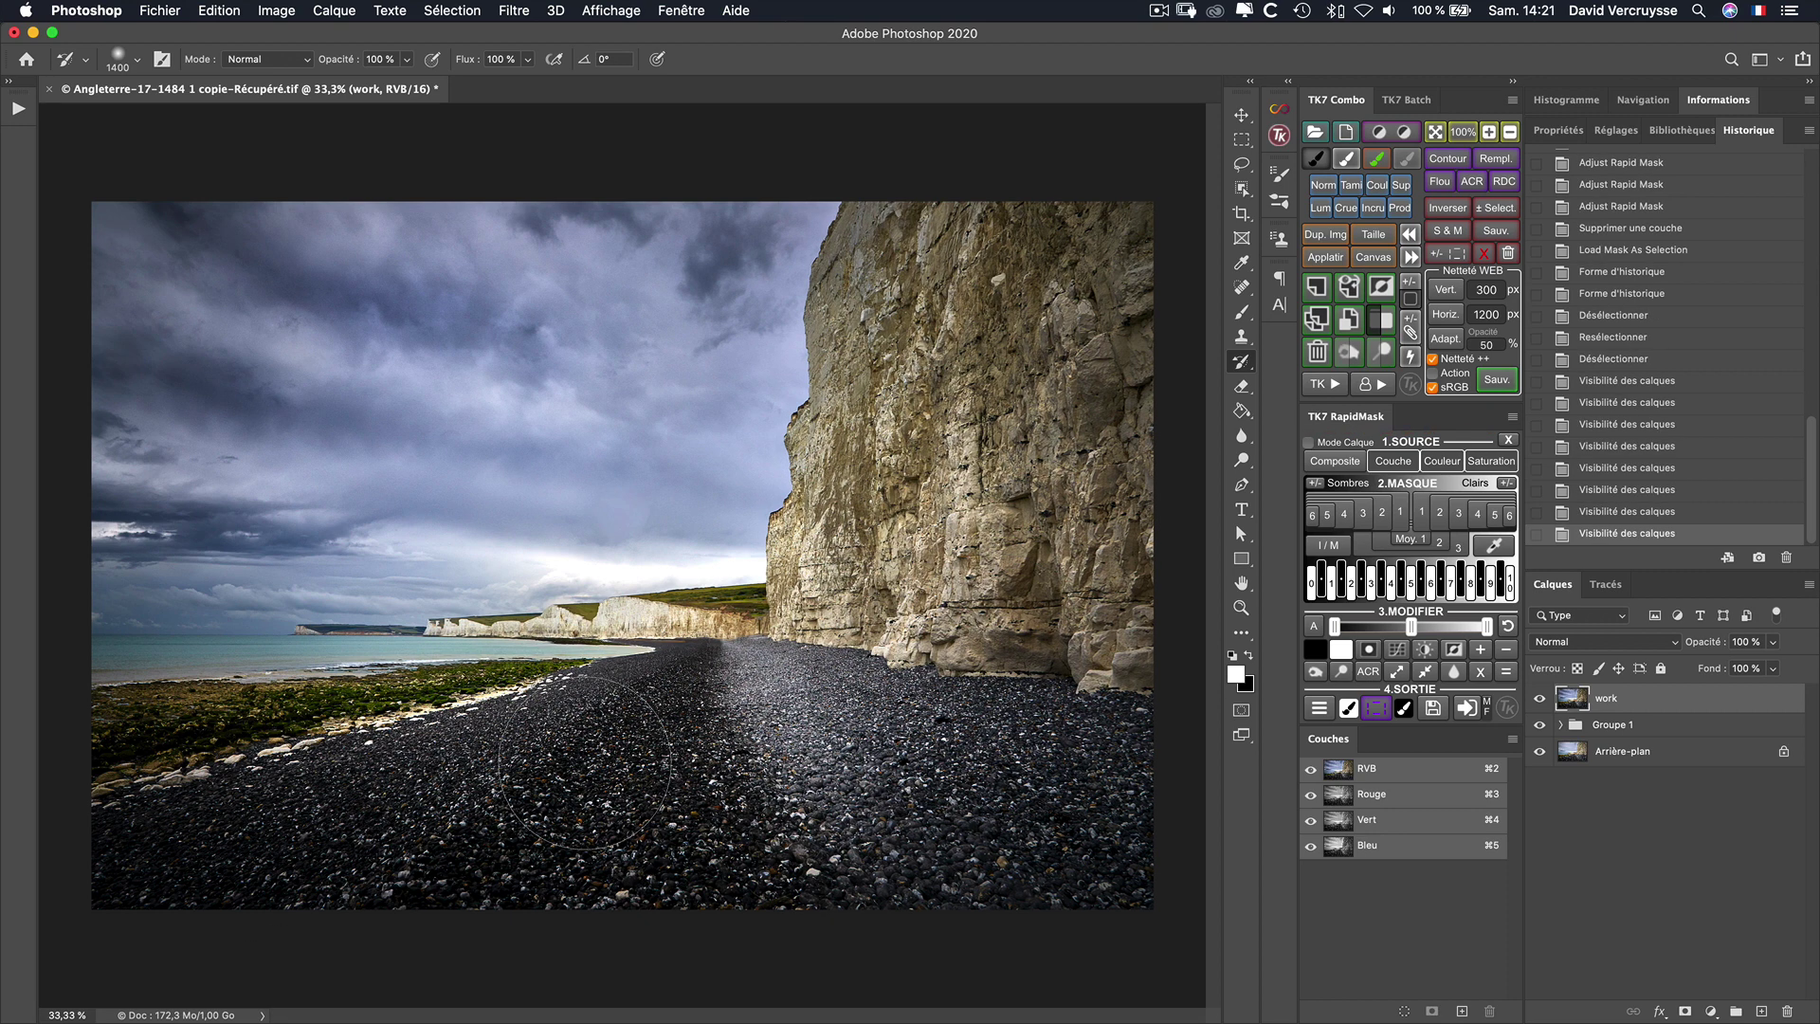
key("z")
left_click(593, 765)
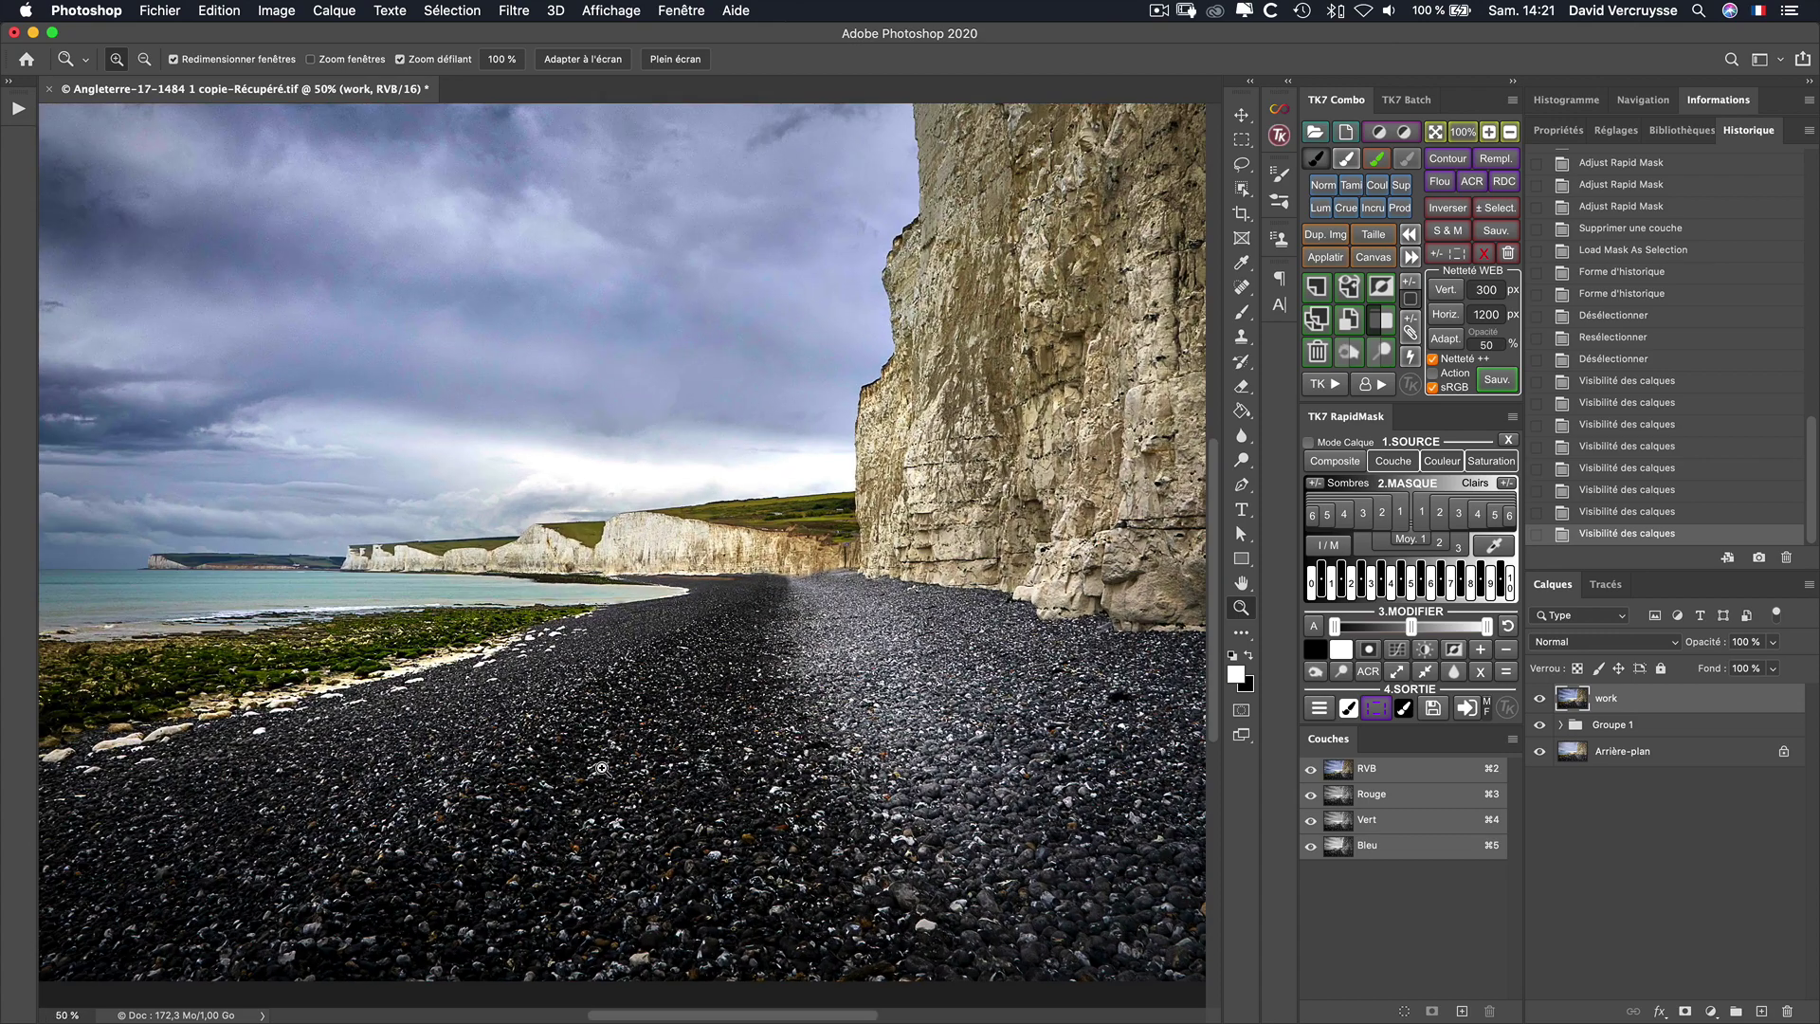
left_click(600, 766)
key("y")
mouse_move(483, 914)
left_mouse_down()
mouse_move(352, 792)
mouse_move(344, 811)
left_mouse_up()
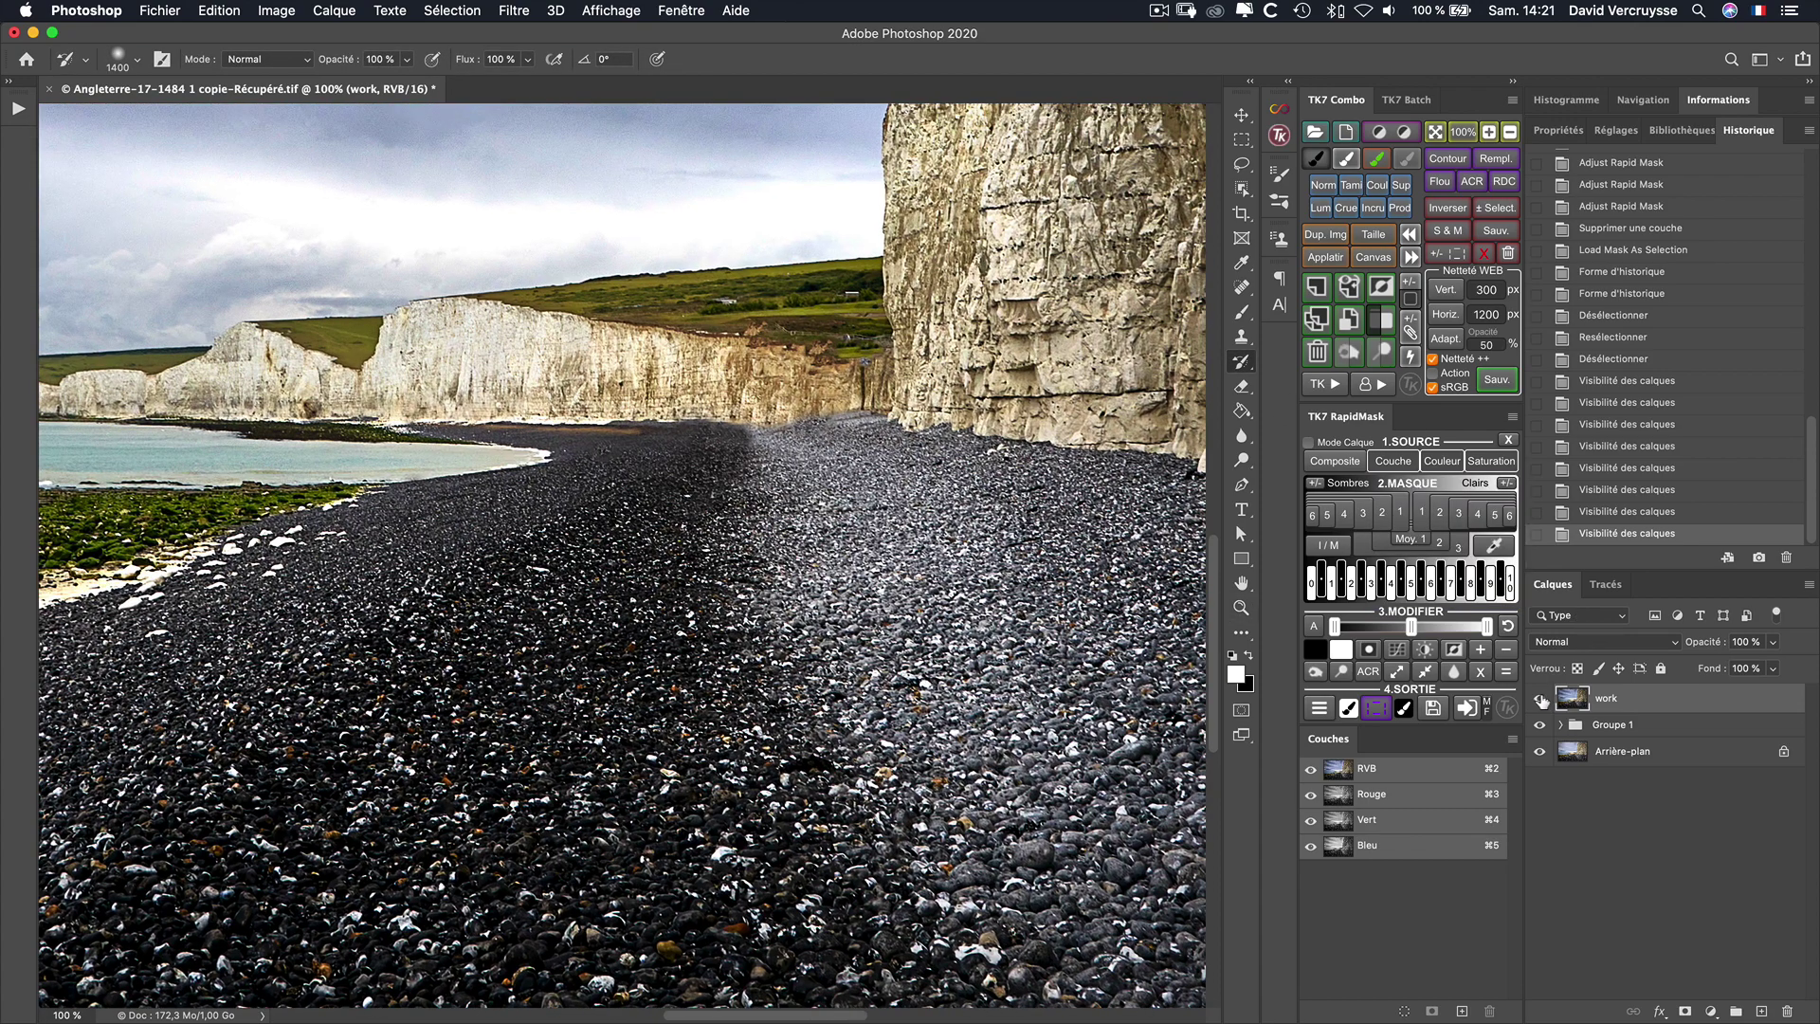
Step: Toggle the work layer repeatedly to compare the textured beach and cliffs with the original
left_click(1540, 698)
left_click(1539, 699)
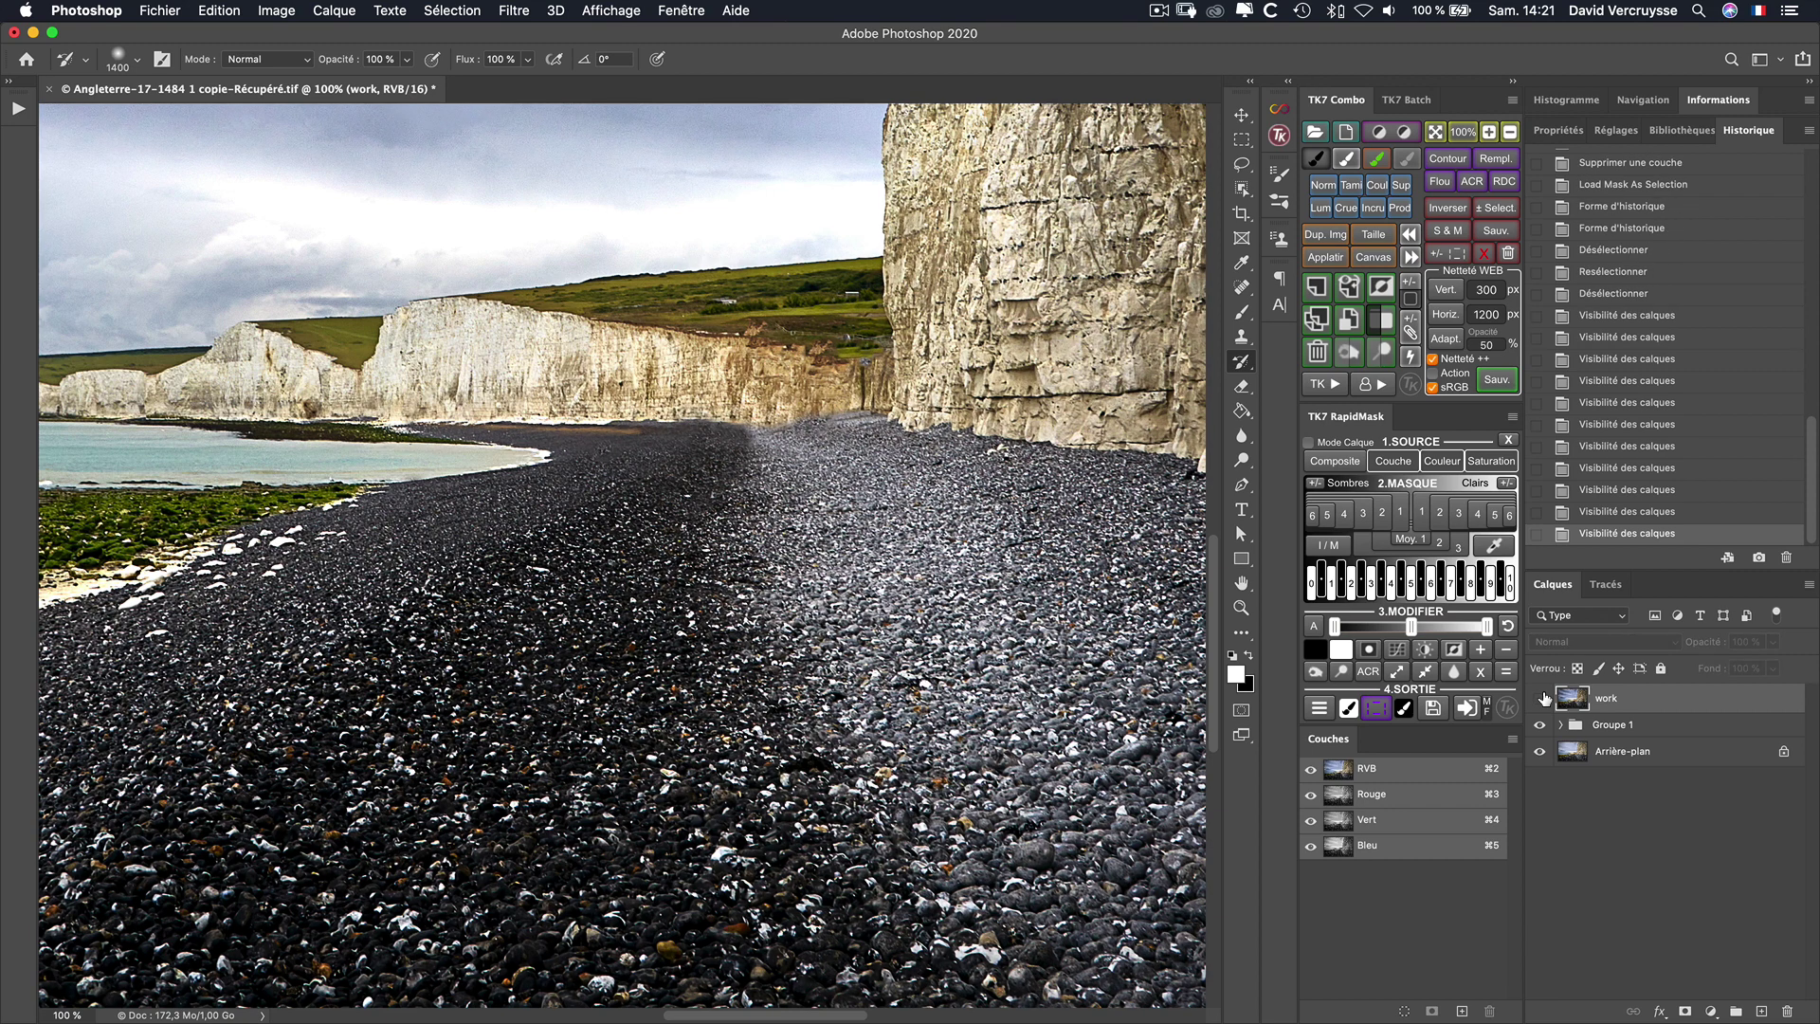
left_click(1539, 699)
left_click_drag(986, 796, 1161, 655)
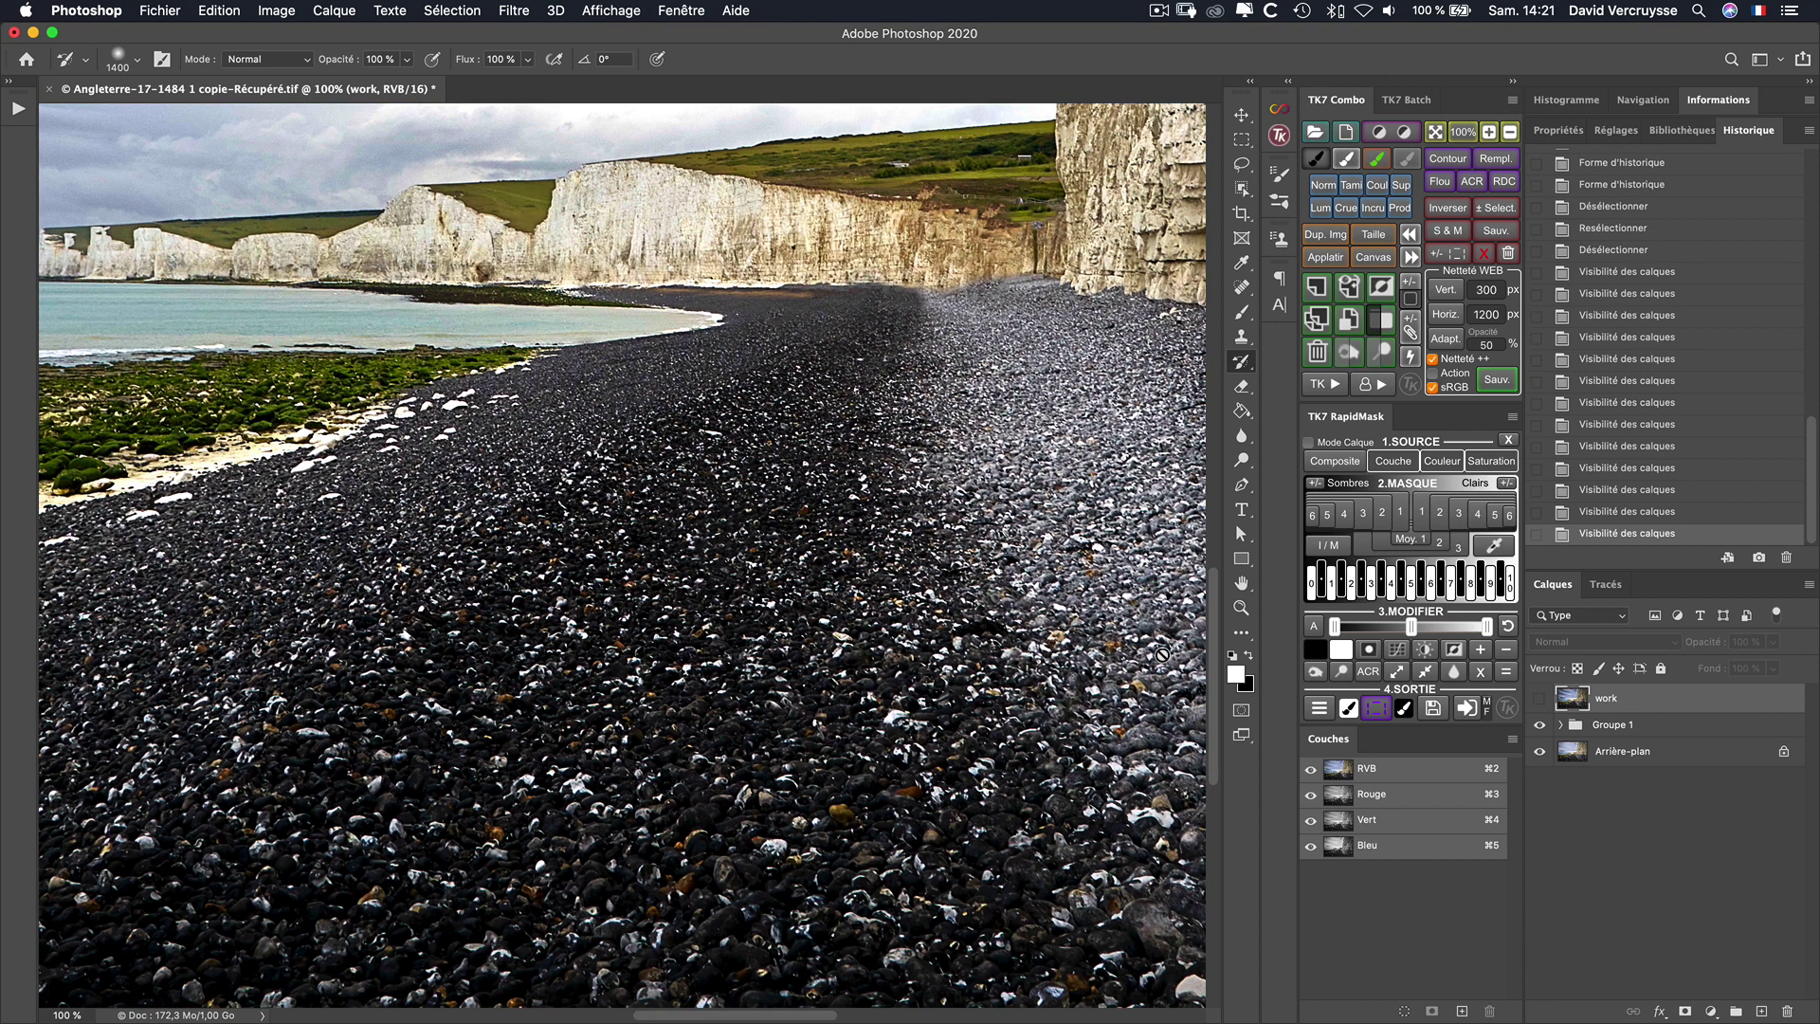
left_click(1540, 698)
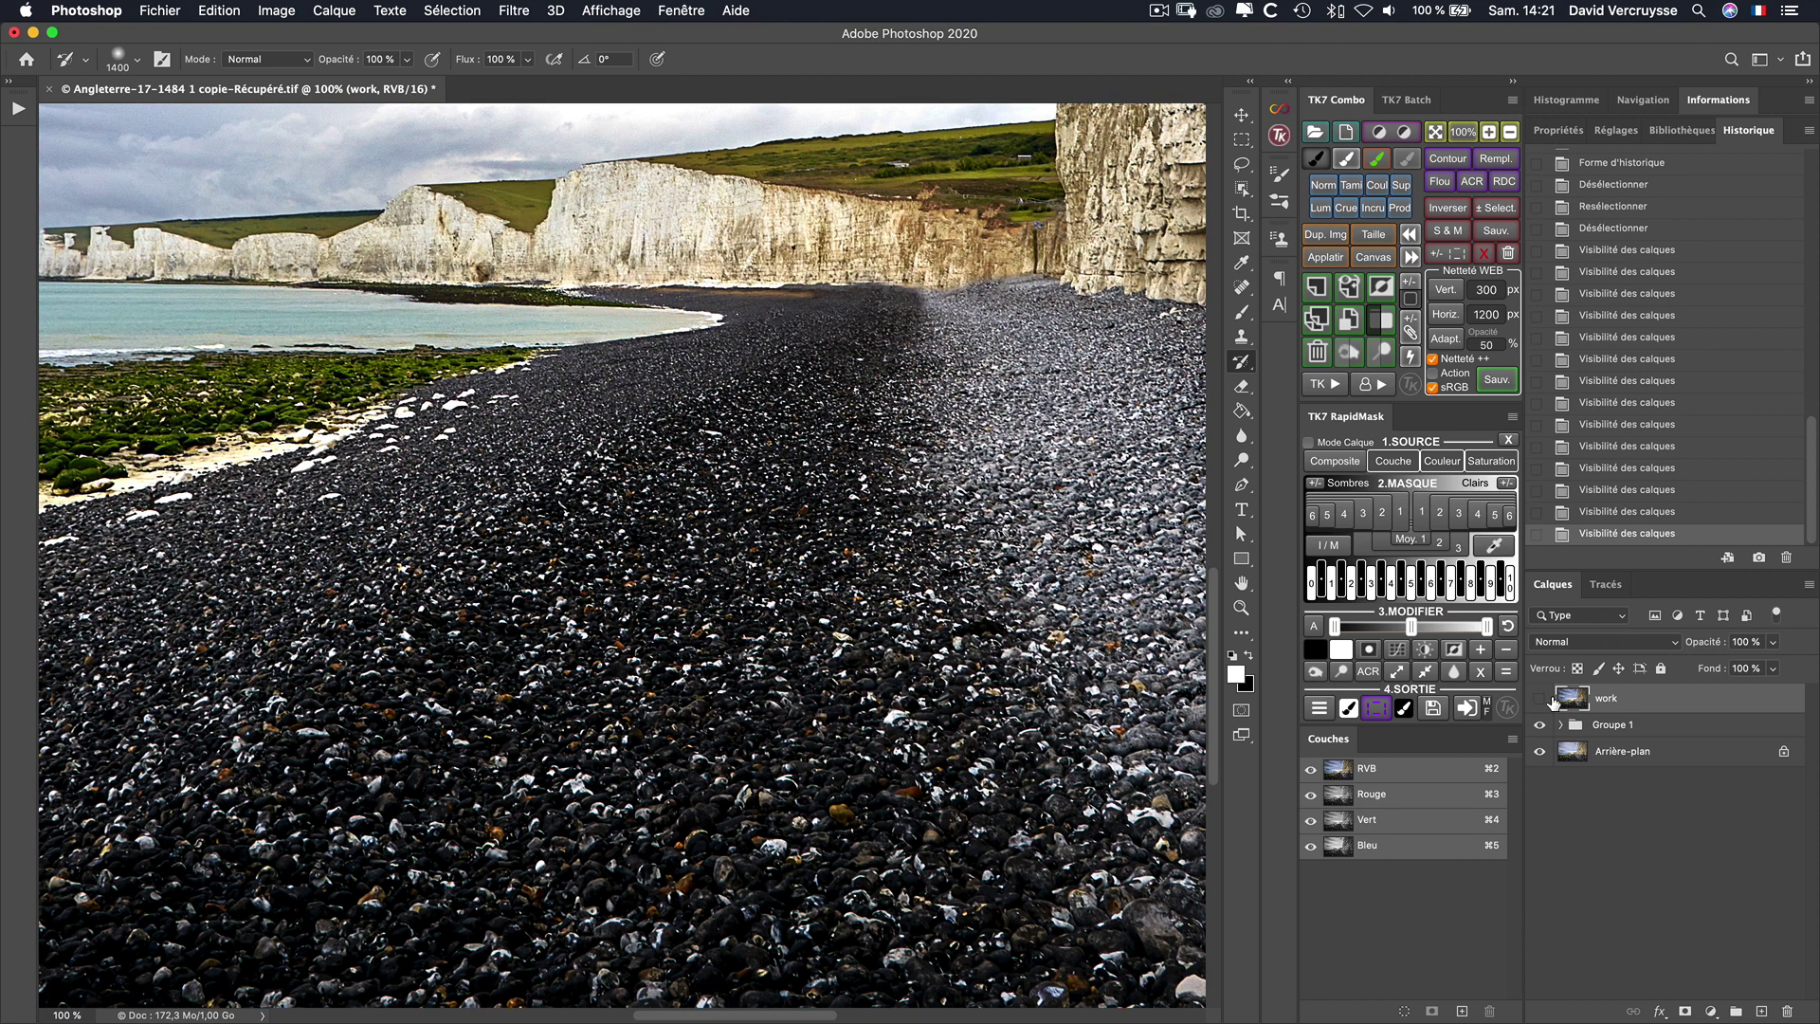
left_click(1553, 701)
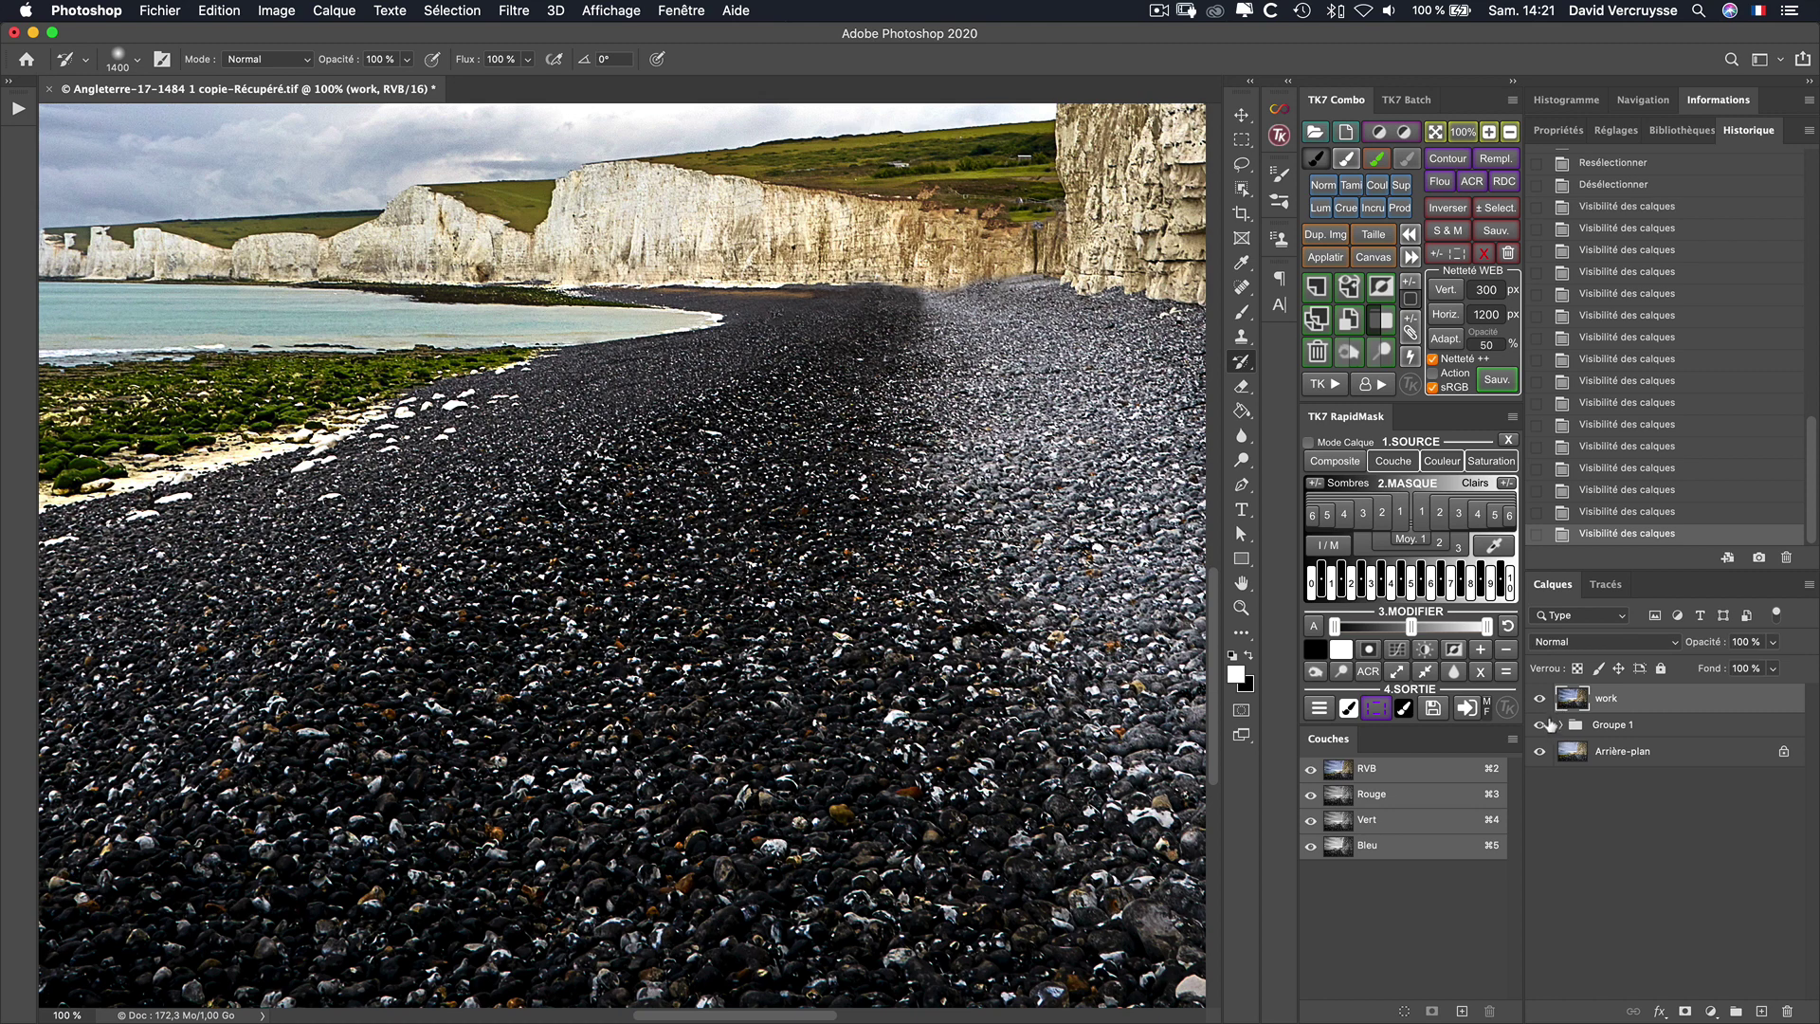
left_click(1540, 699)
left_click(1540, 700)
left_click(1540, 701)
left_click(1538, 701)
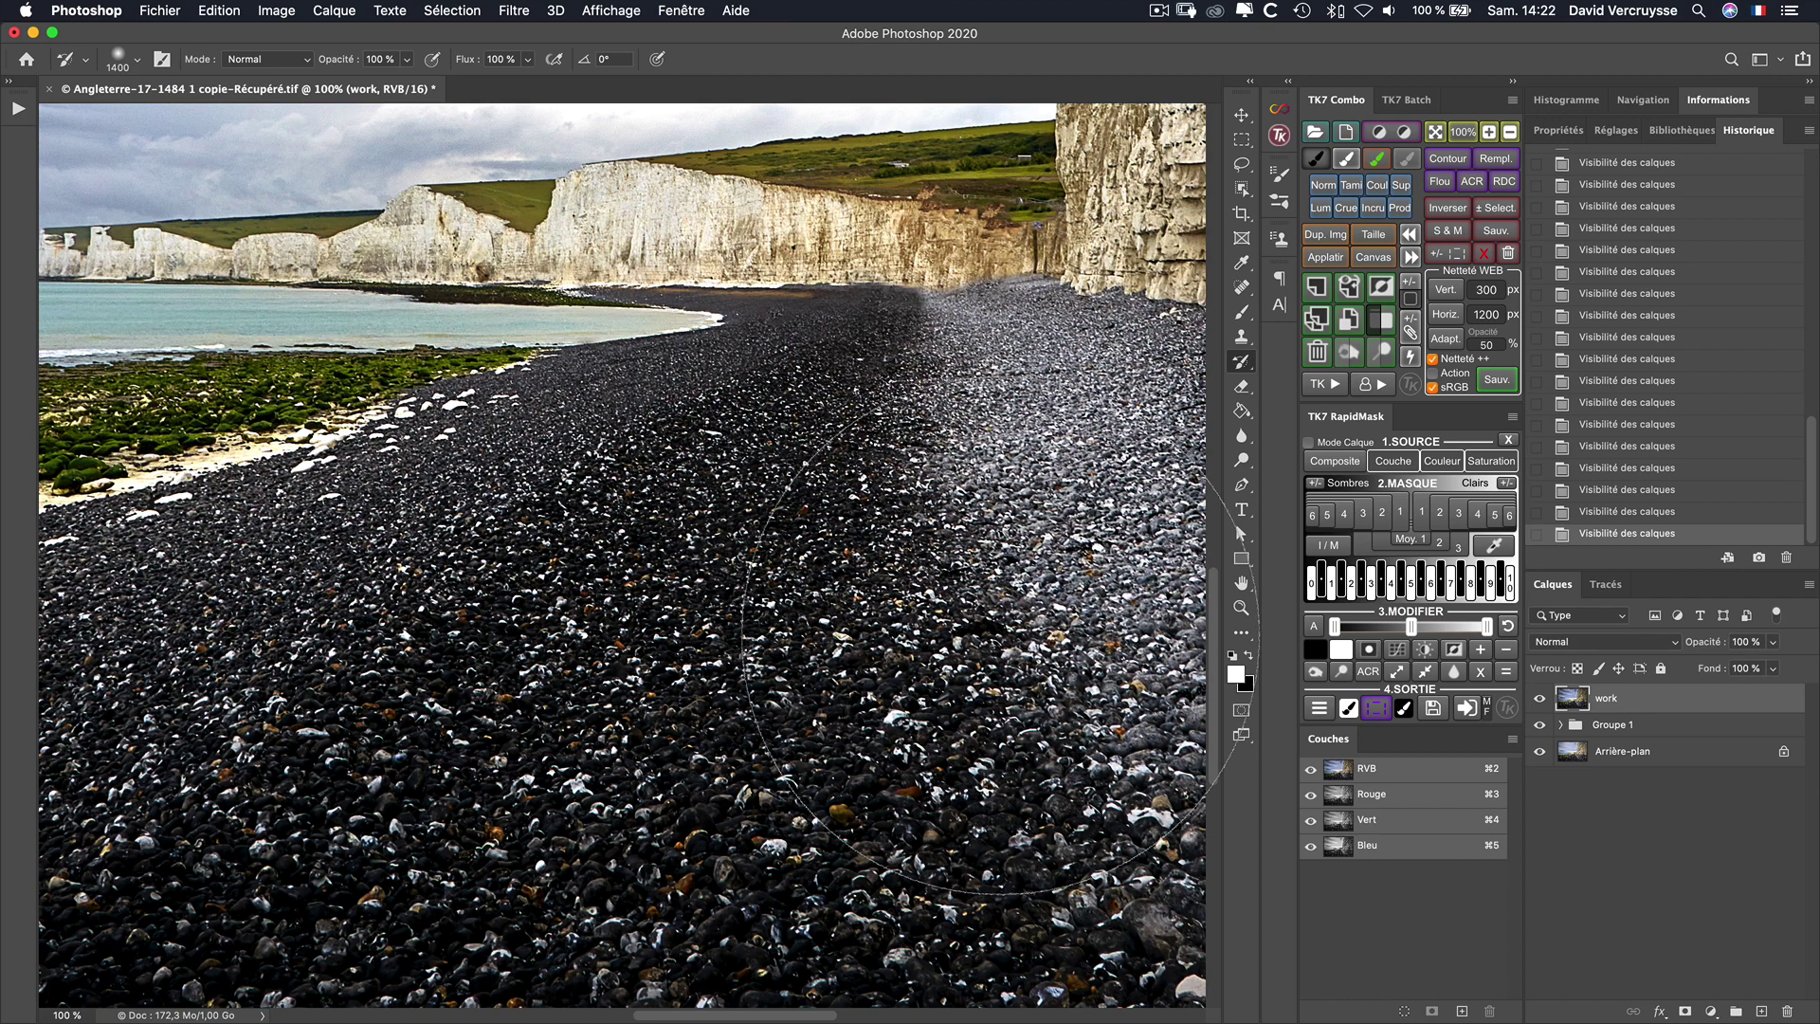
Step: Fit the whole image on screen and return to the History Brush
key("z")
scroll(665, 599, "down", 1)
key("super+0")
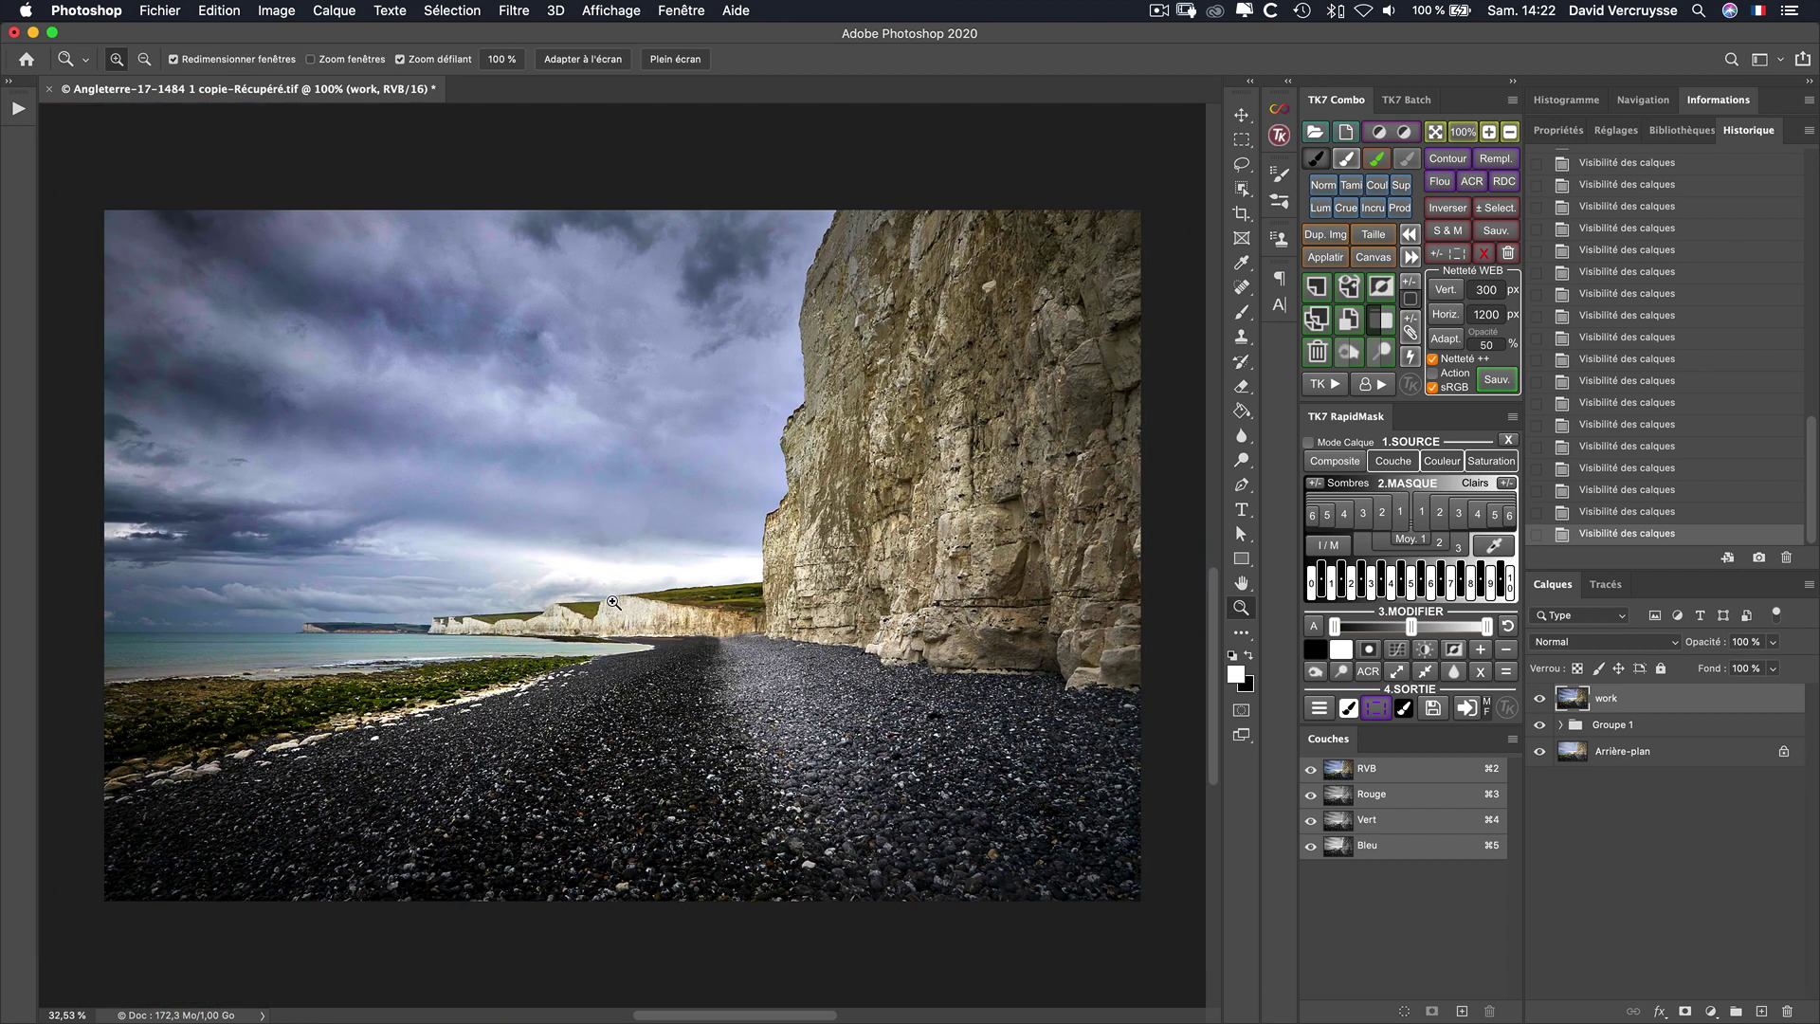
key("y")
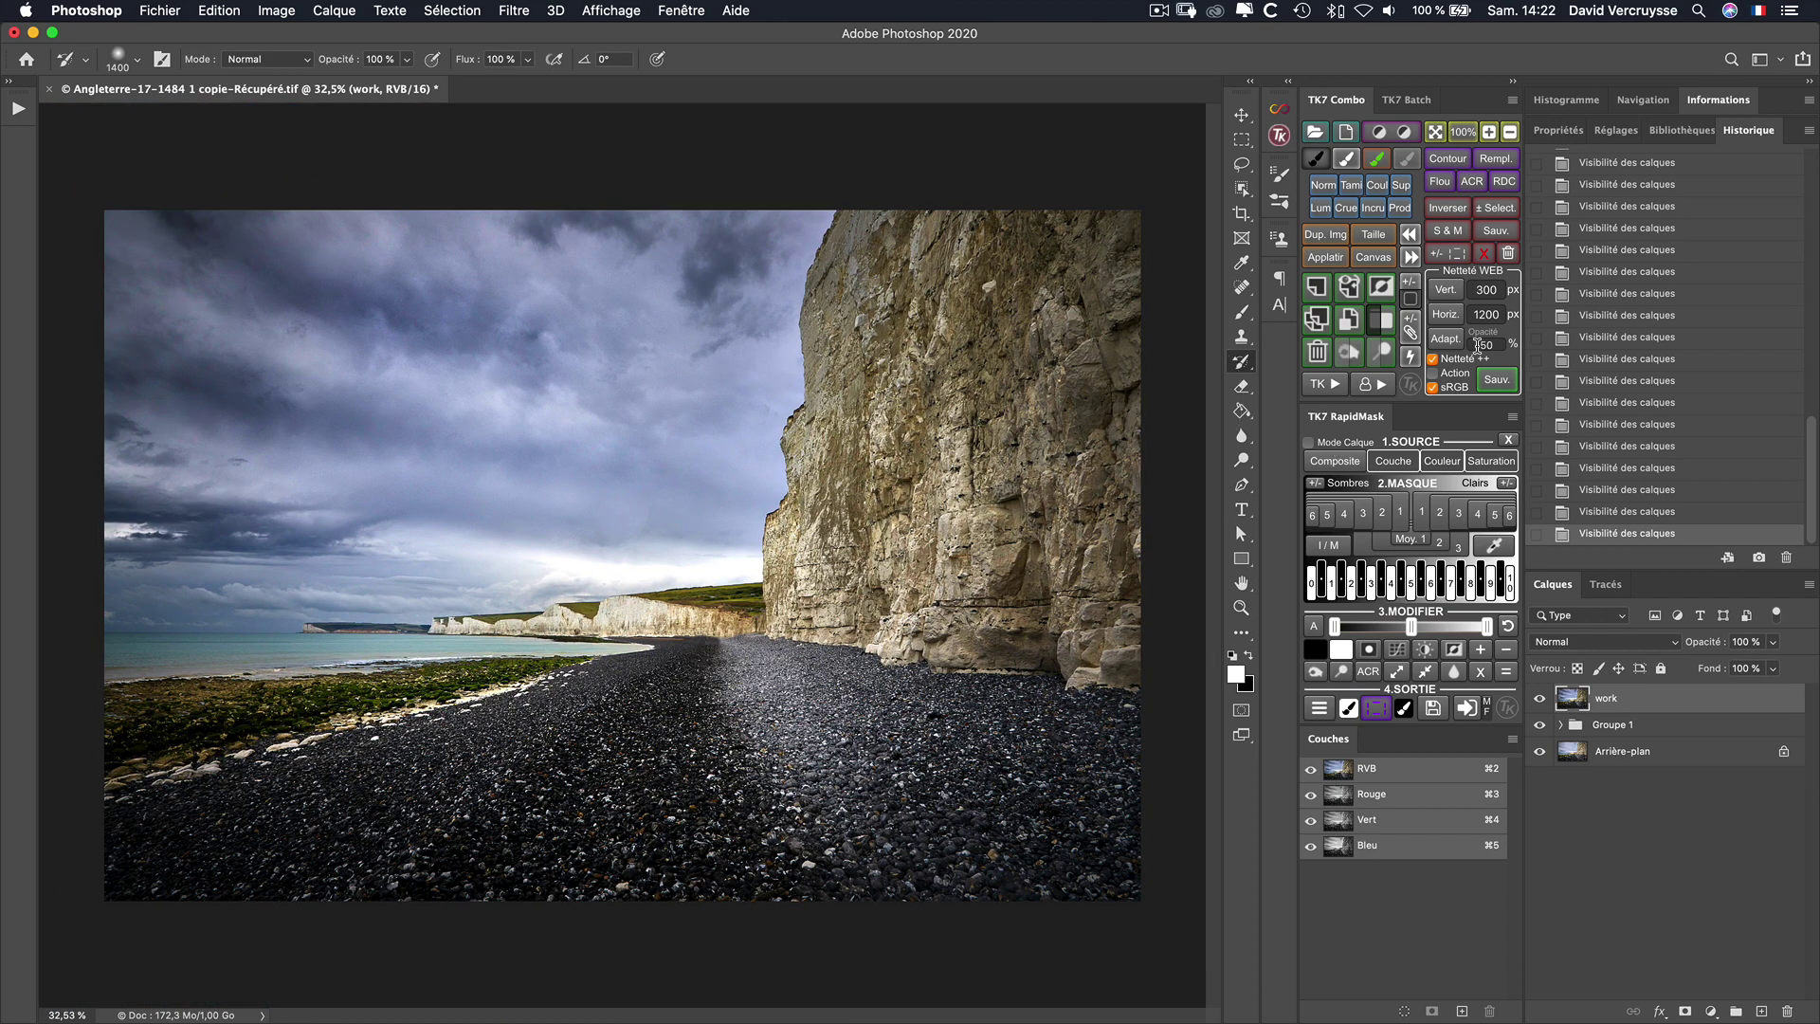
Step: Apply the Camera Raw filter with white balance Temperature cooled to -11
left_click(1472, 183)
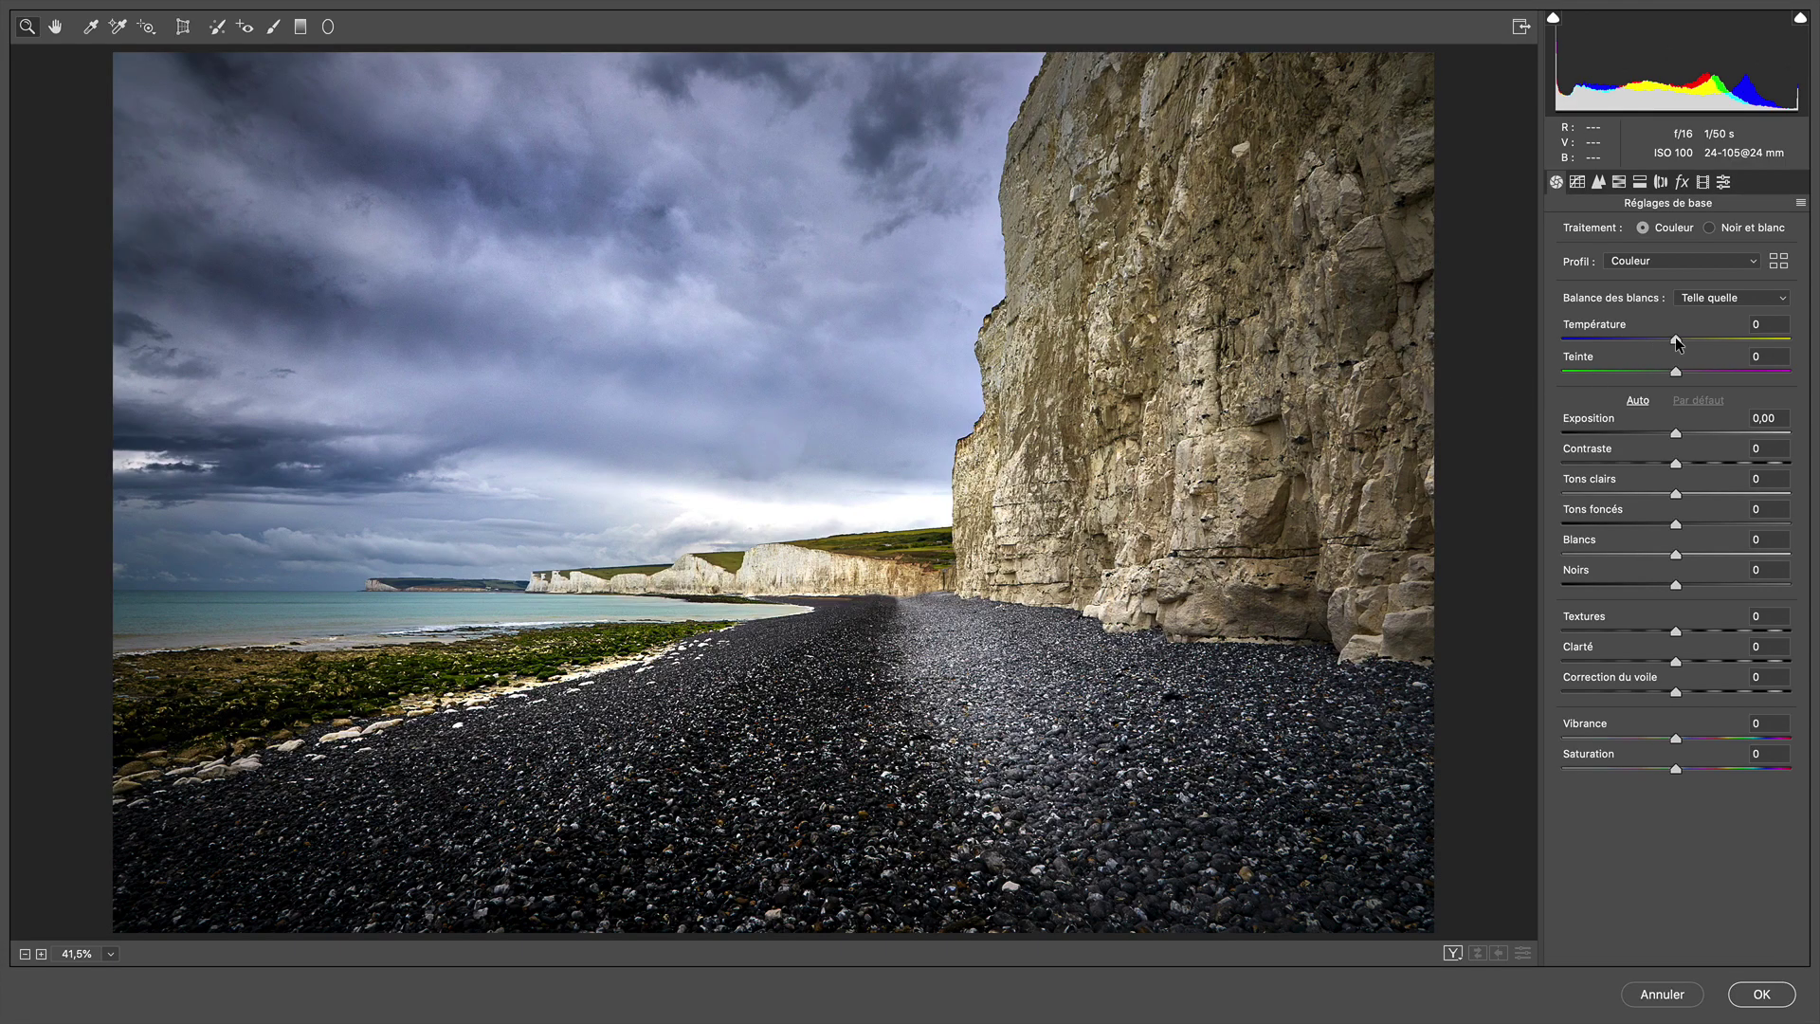
left_click_drag(1676, 340, 1661, 338)
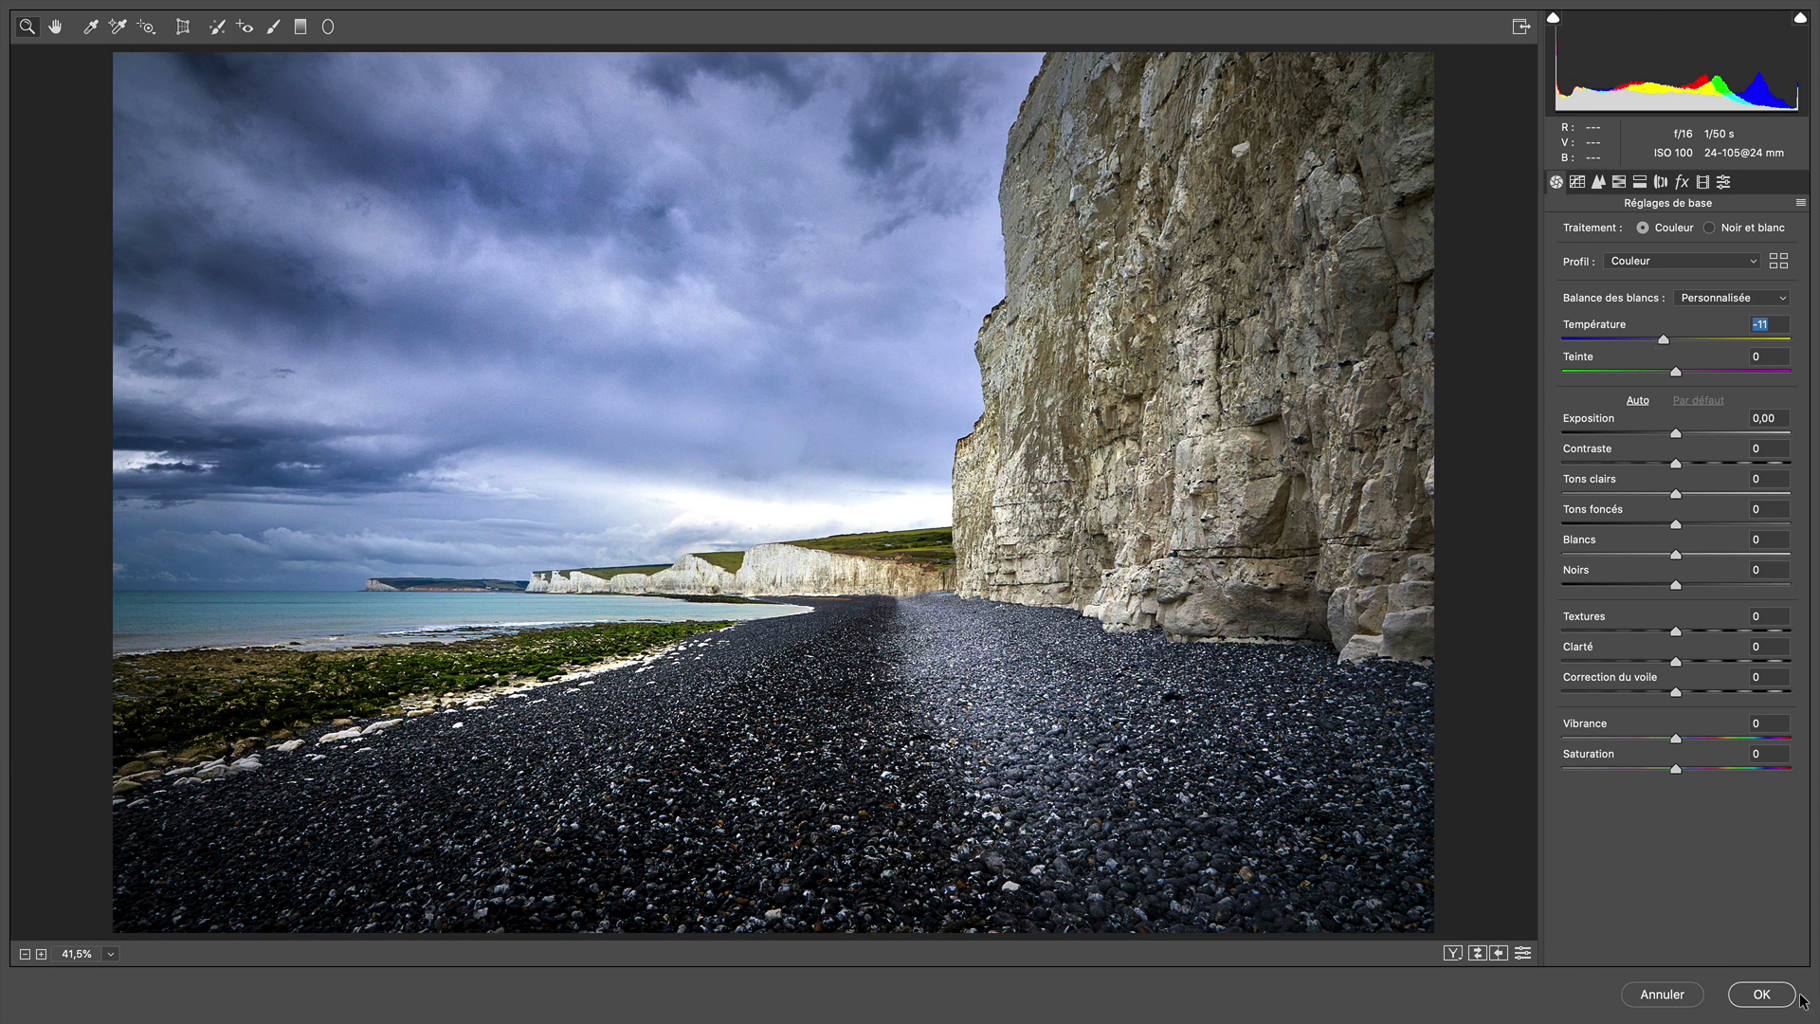
left_click(1764, 996)
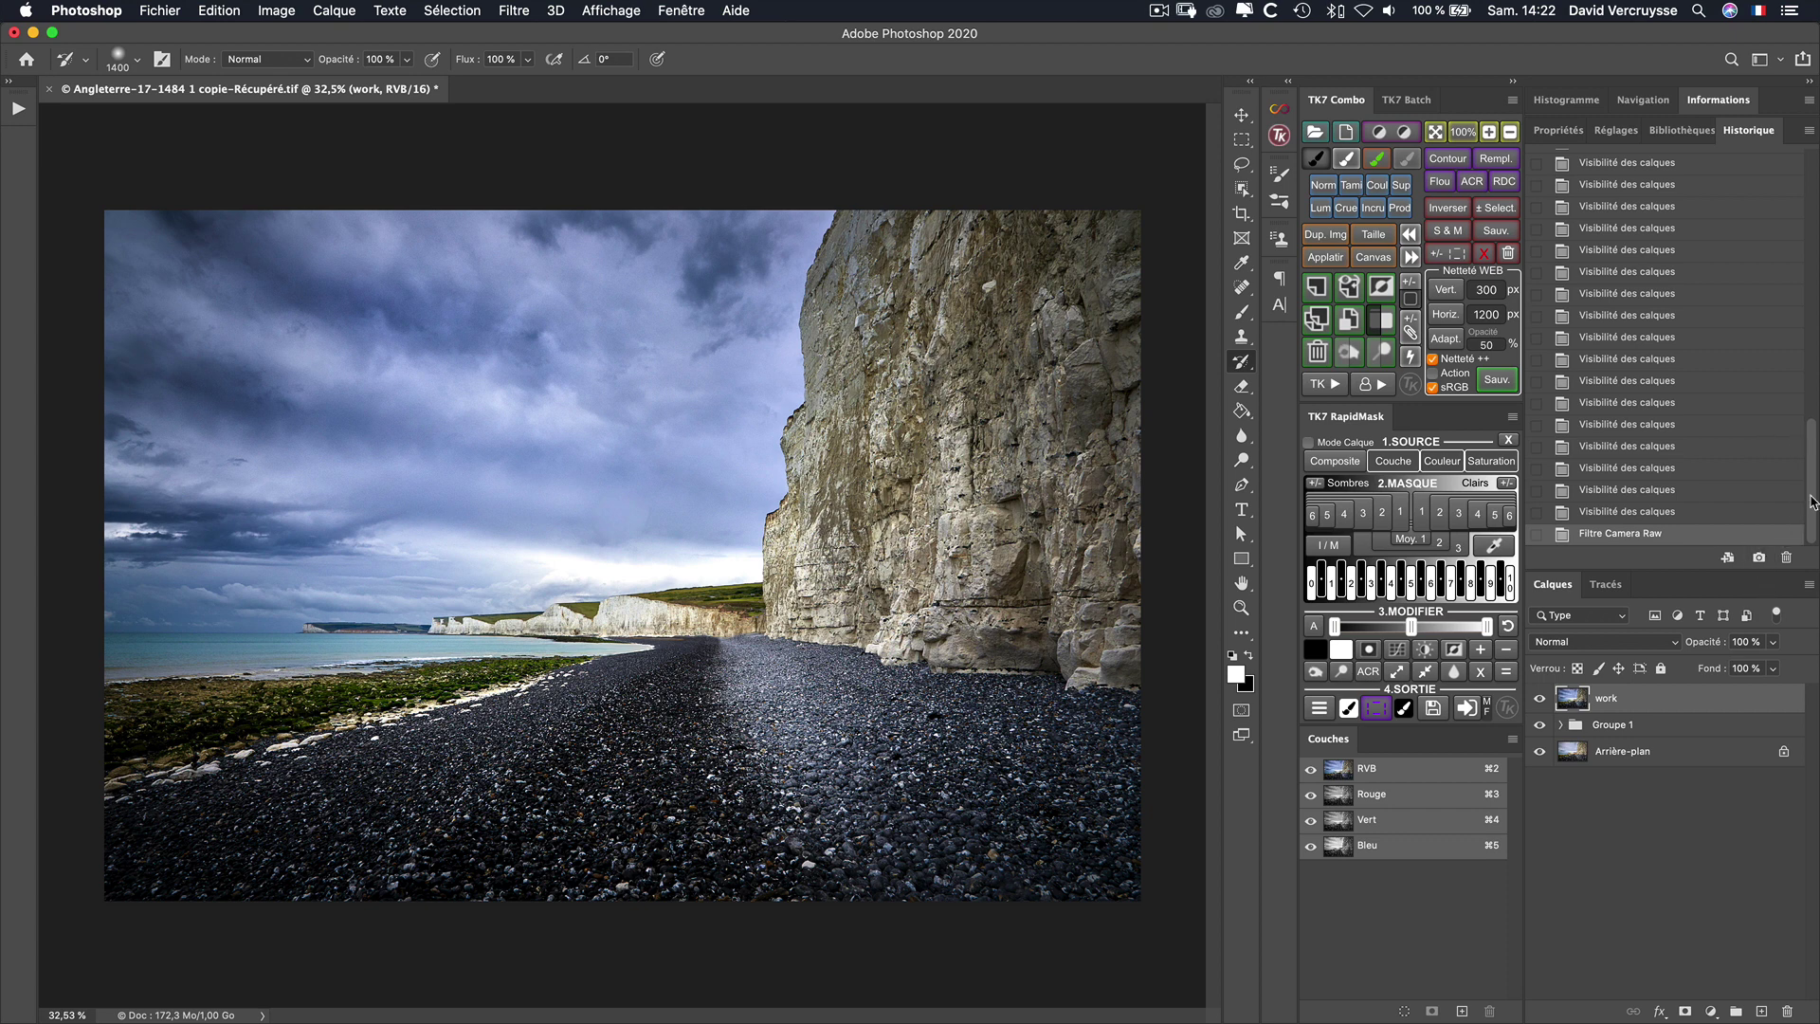
Step: Rename the History snapshot 'Instantané 1' to 'Temp basse'
left_click_drag(1811, 497, 1804, 213)
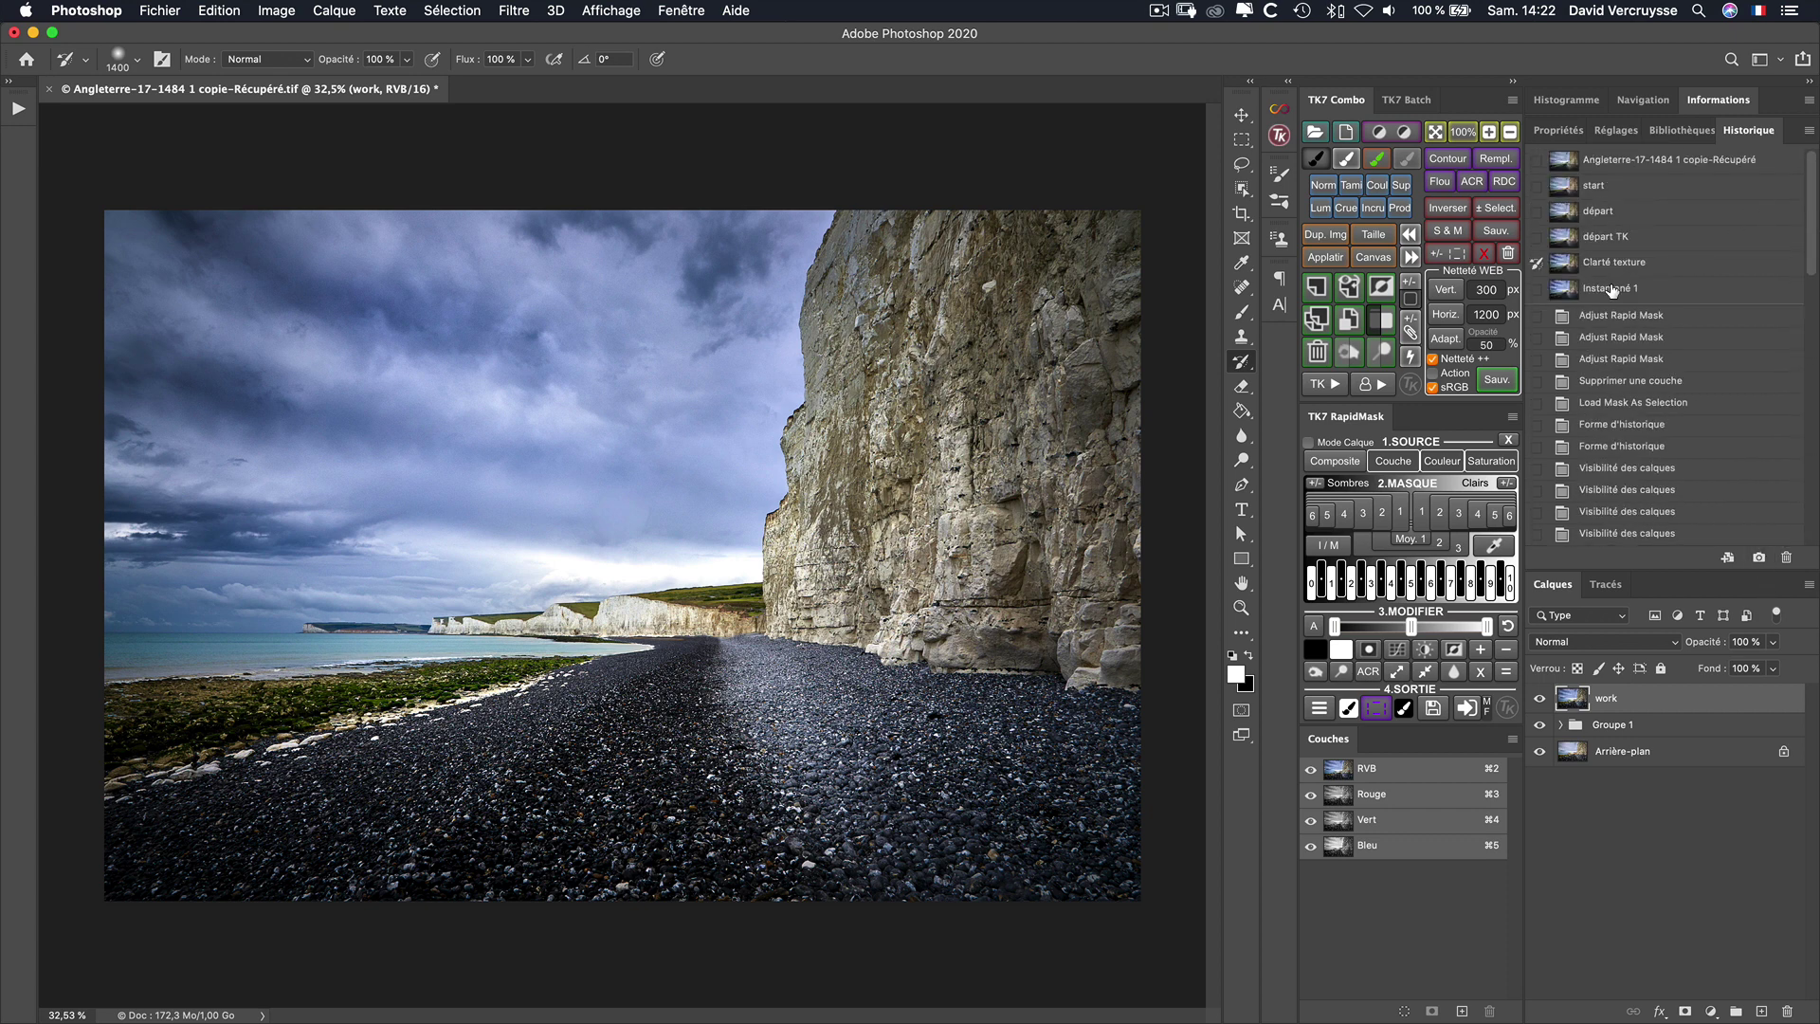
double_click(1610, 284)
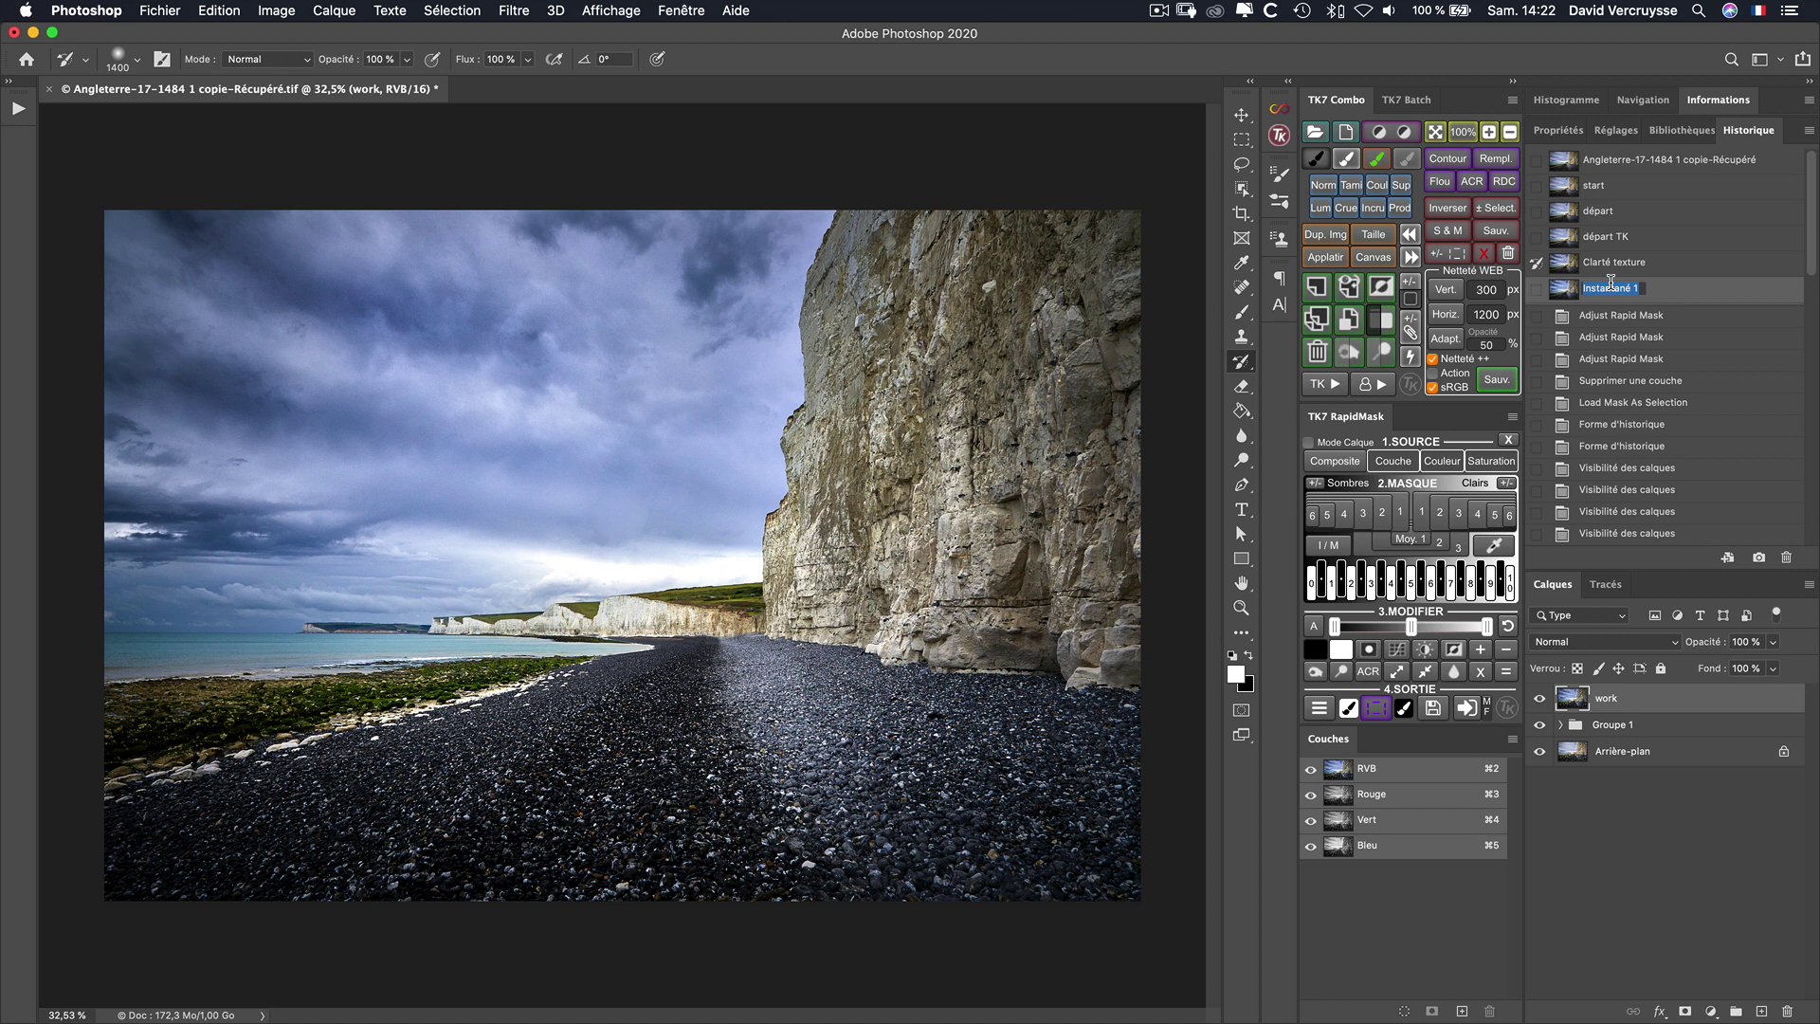
type("Temp basse")
key("Return")
scroll(1802, 266, "down", 5)
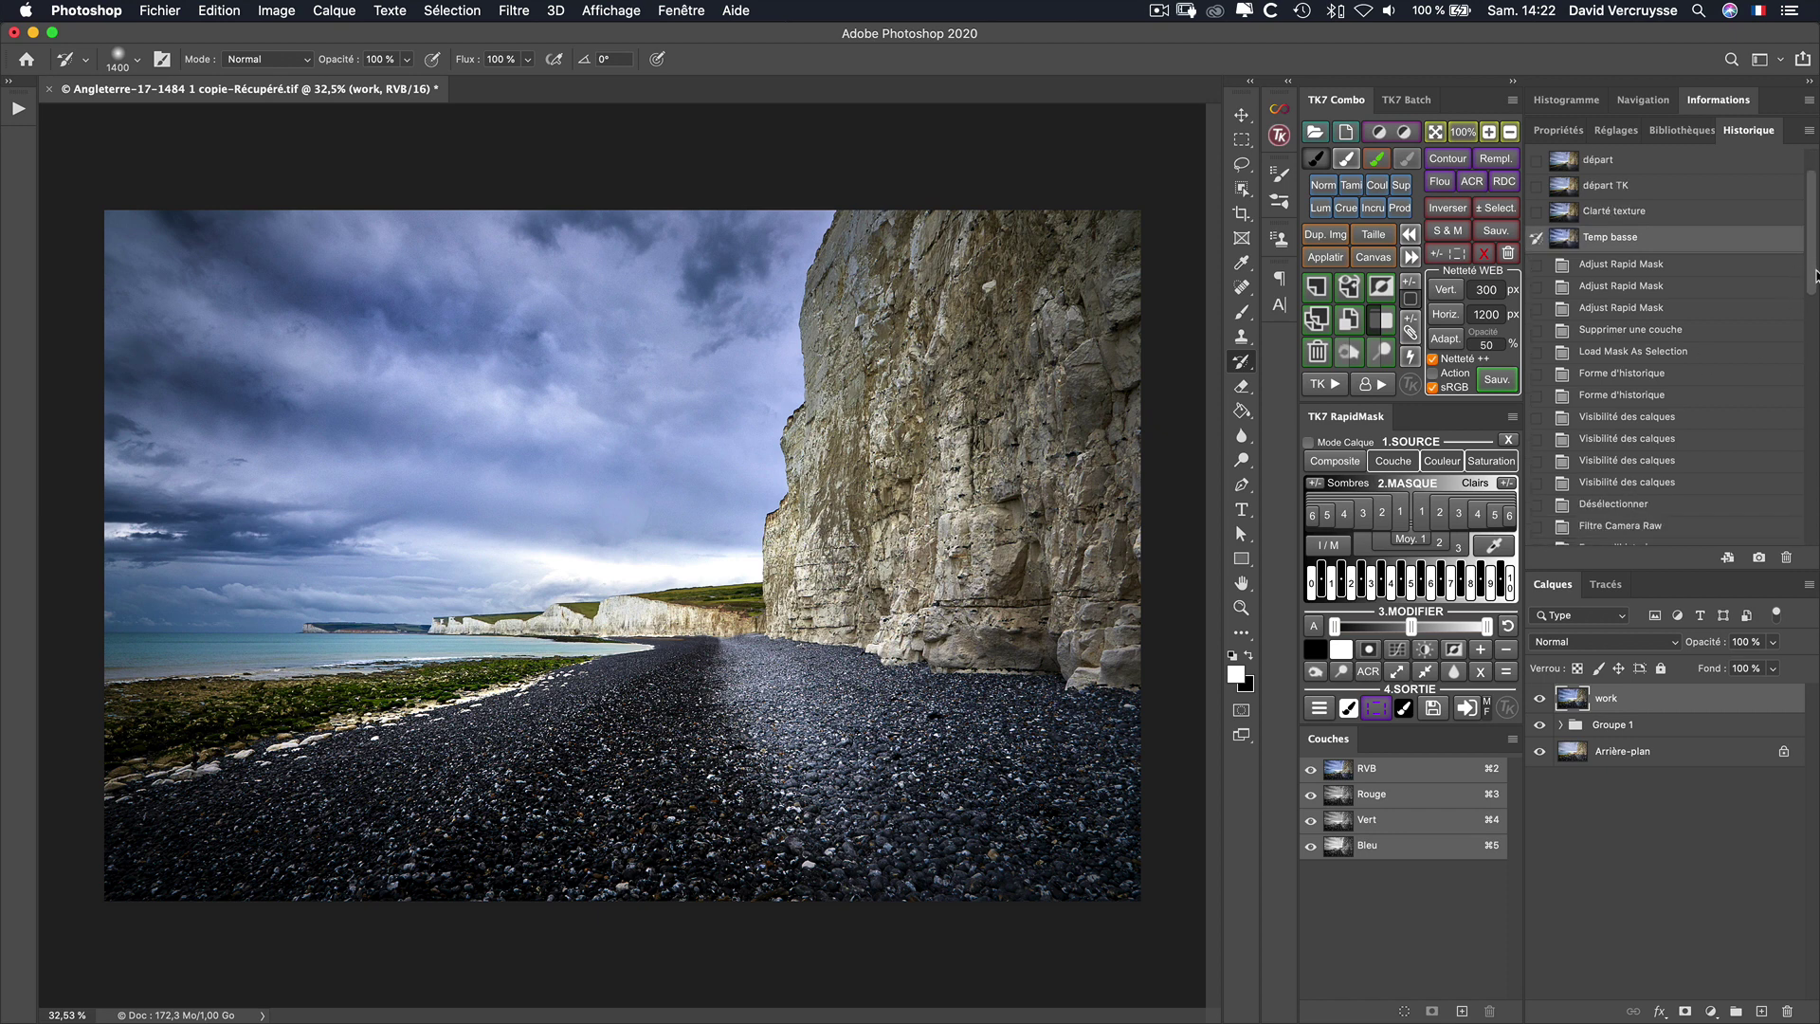
scroll(1802, 265, "down", 5)
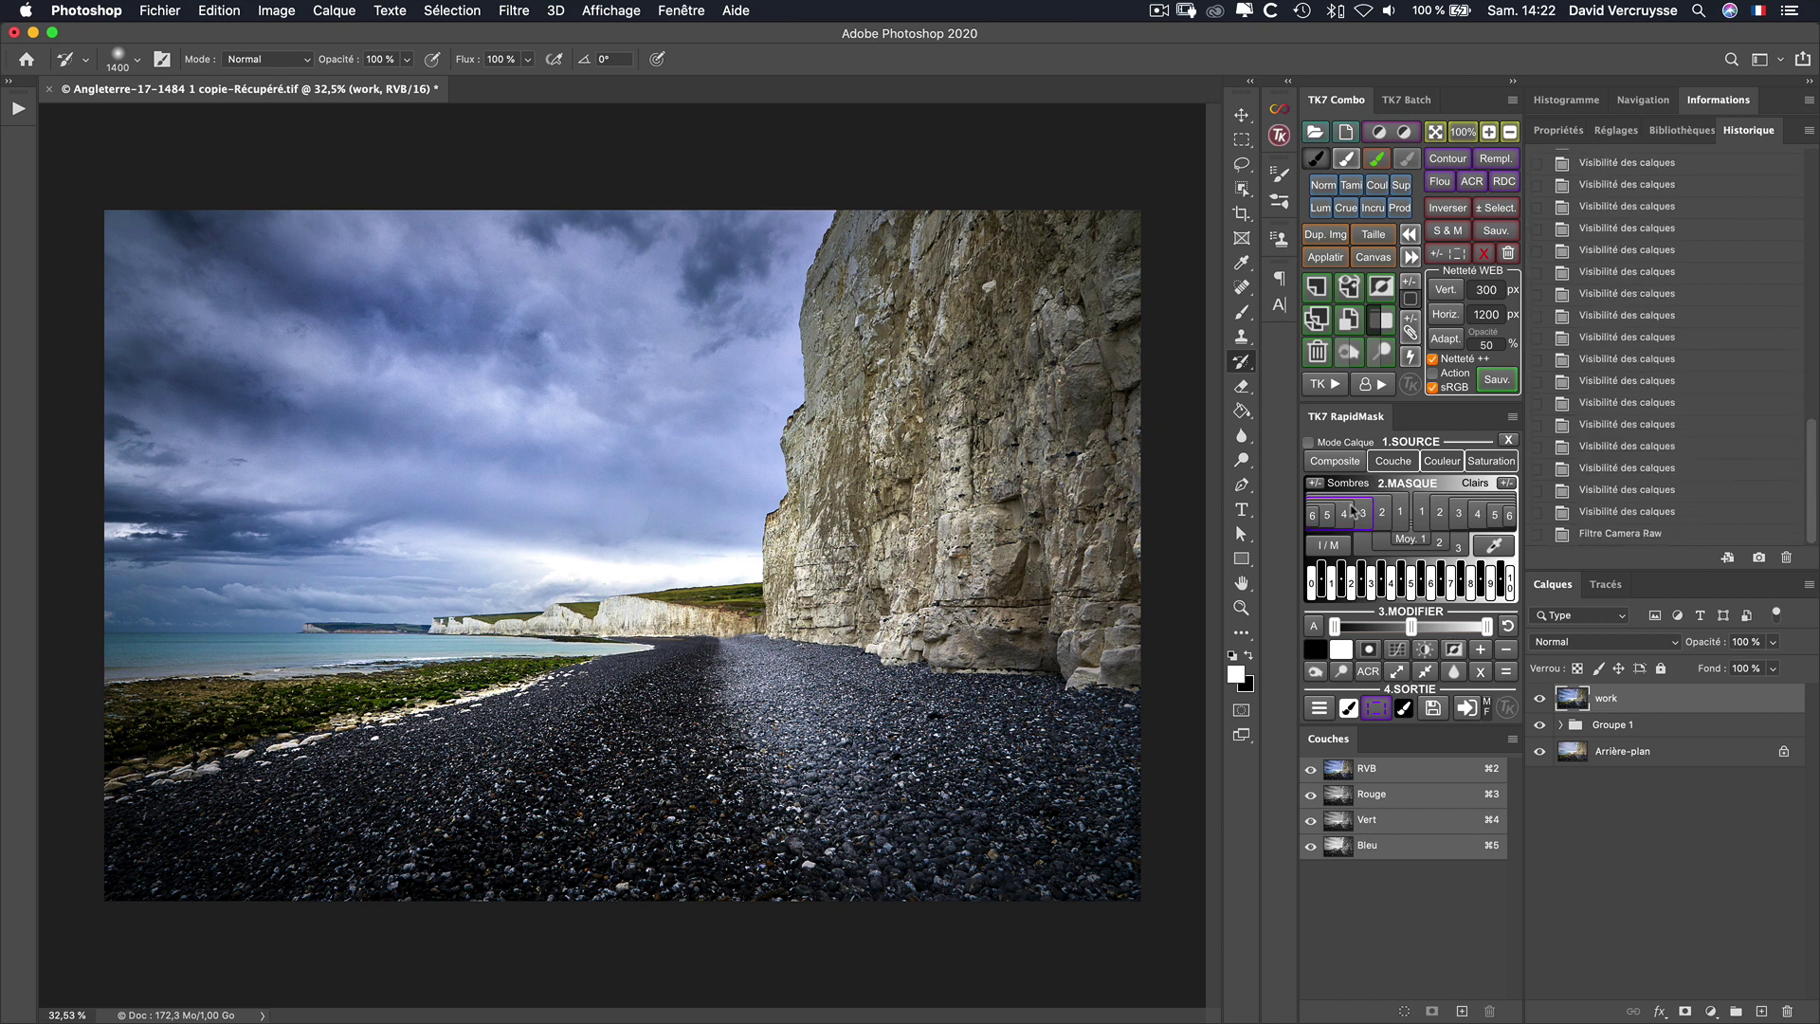
Step: Load a slightly darkened TK7 RapidMask Darks 2 luminosity mask as a selection
left_click(1346, 466)
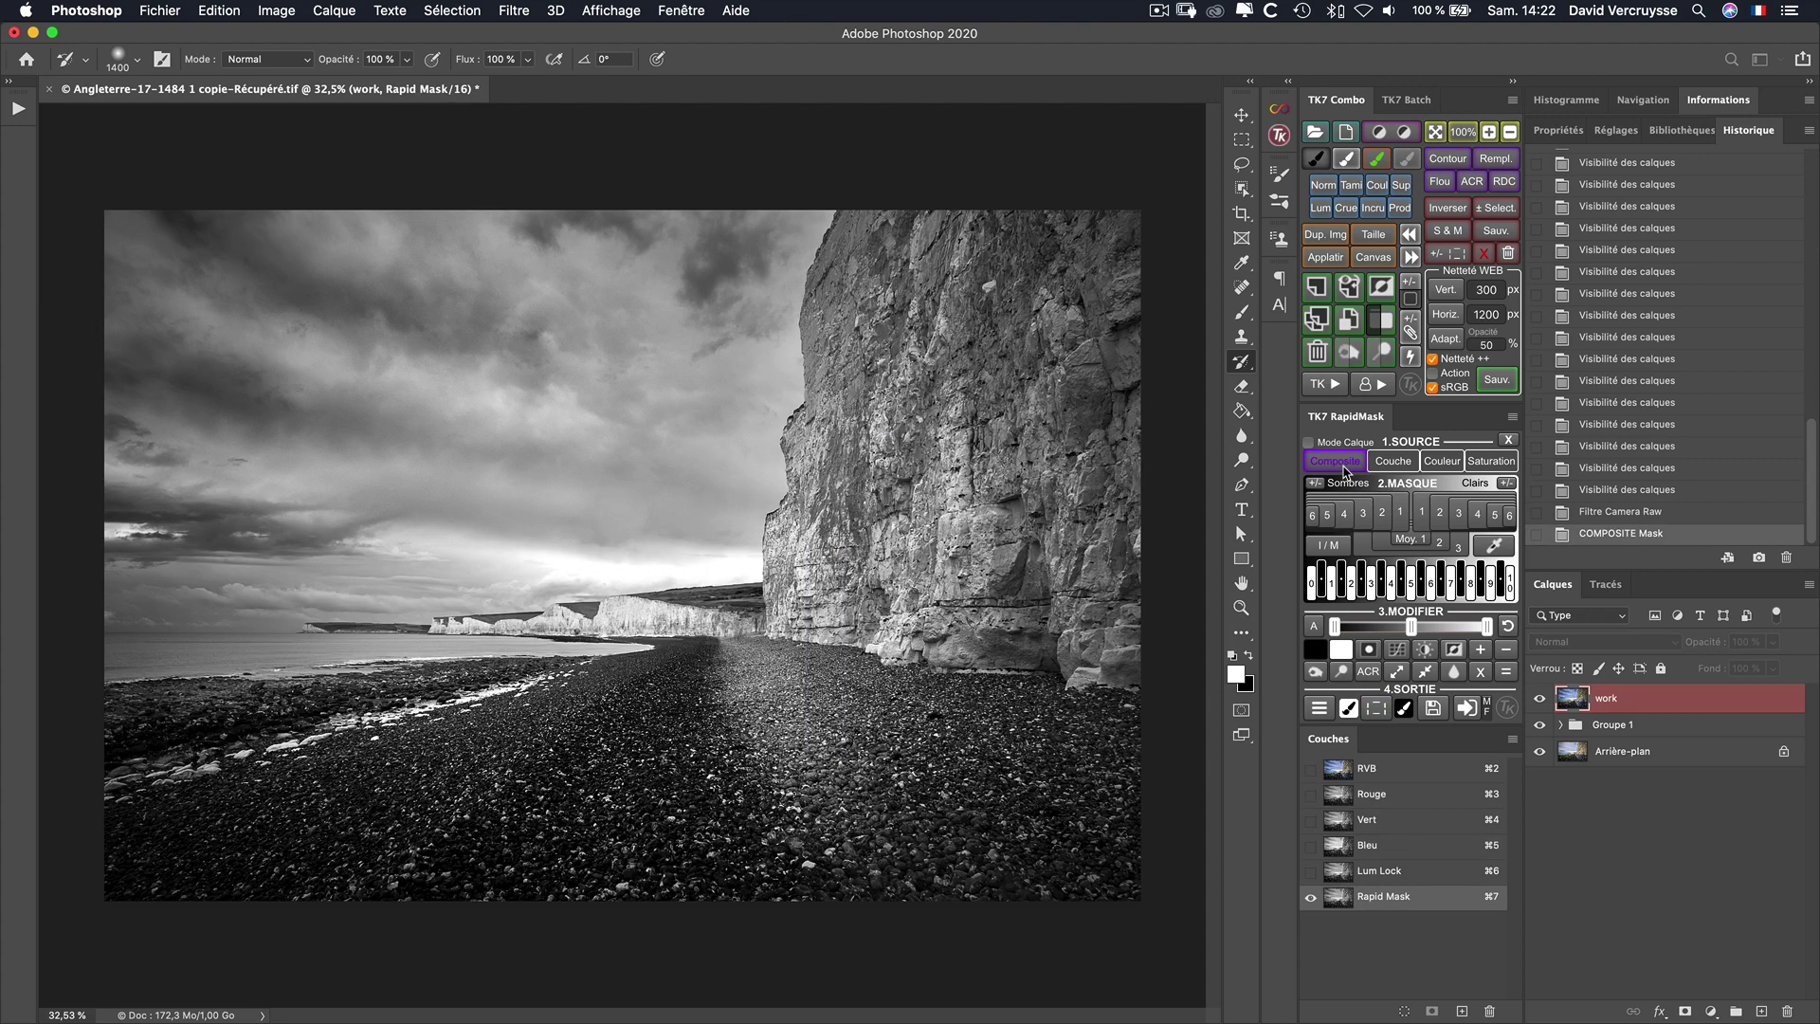
left_click(1389, 524)
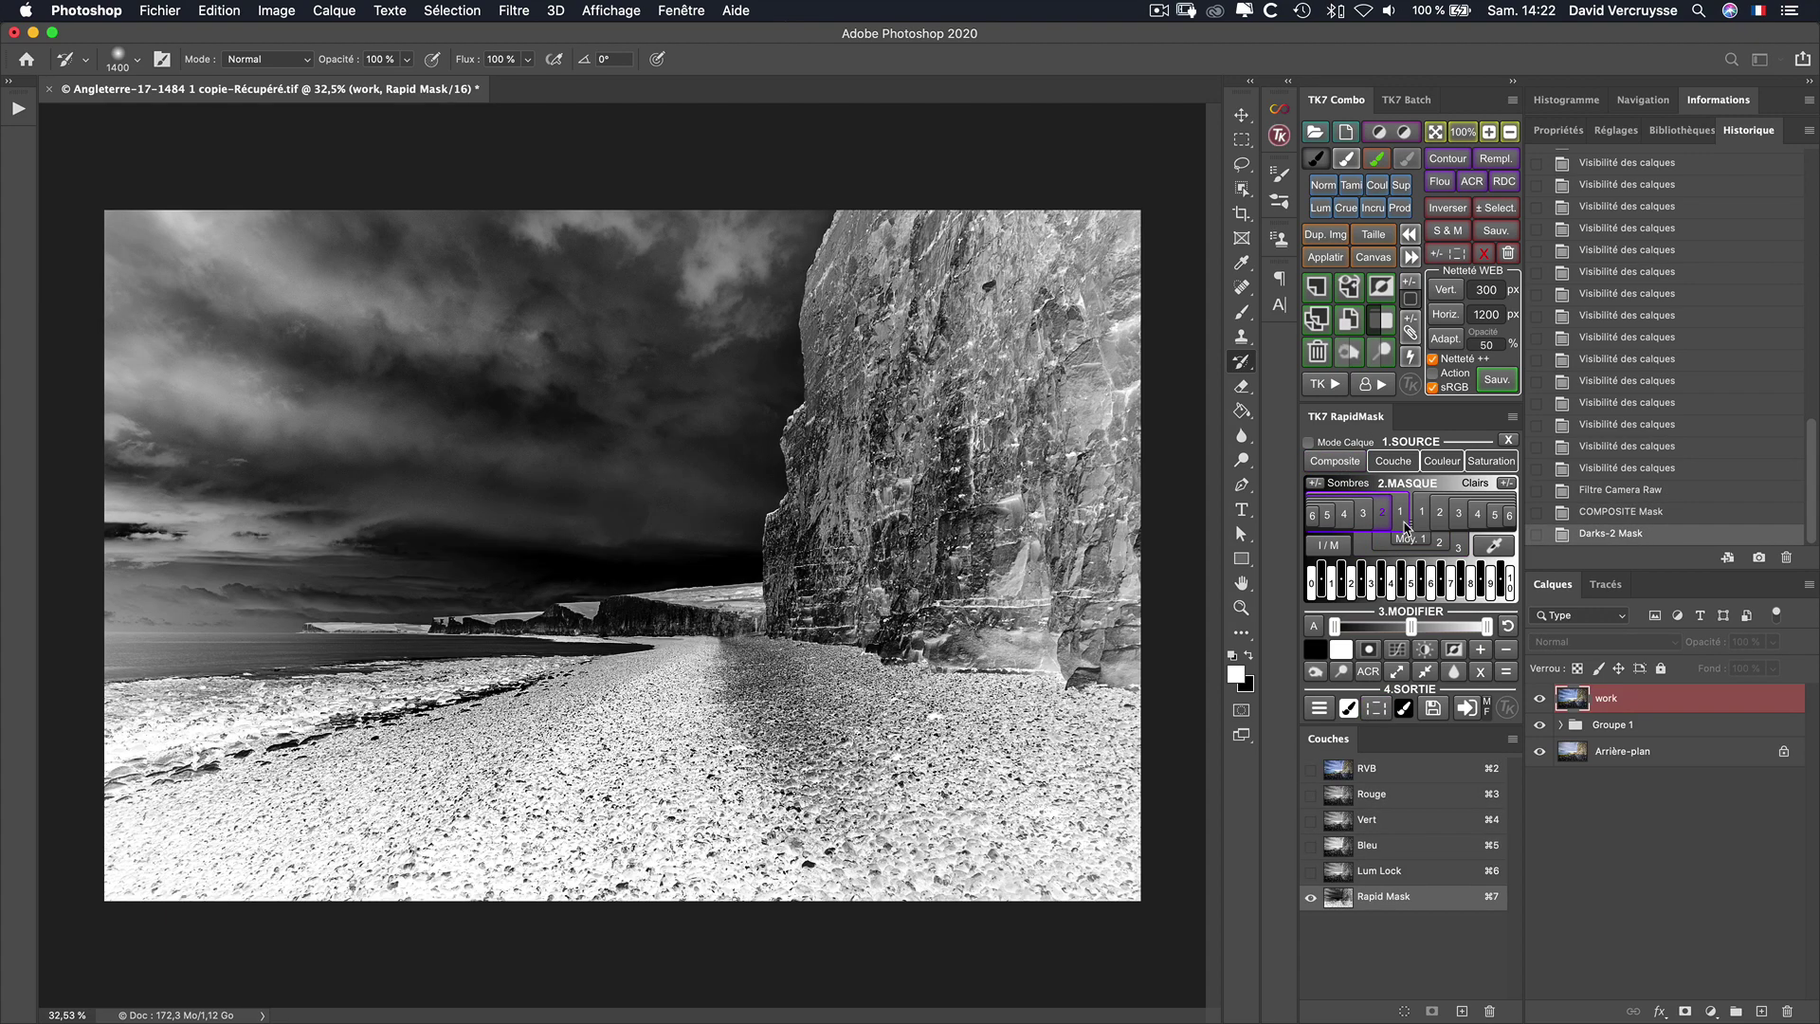
left_click_drag(1412, 626, 1429, 629)
left_click(1429, 626)
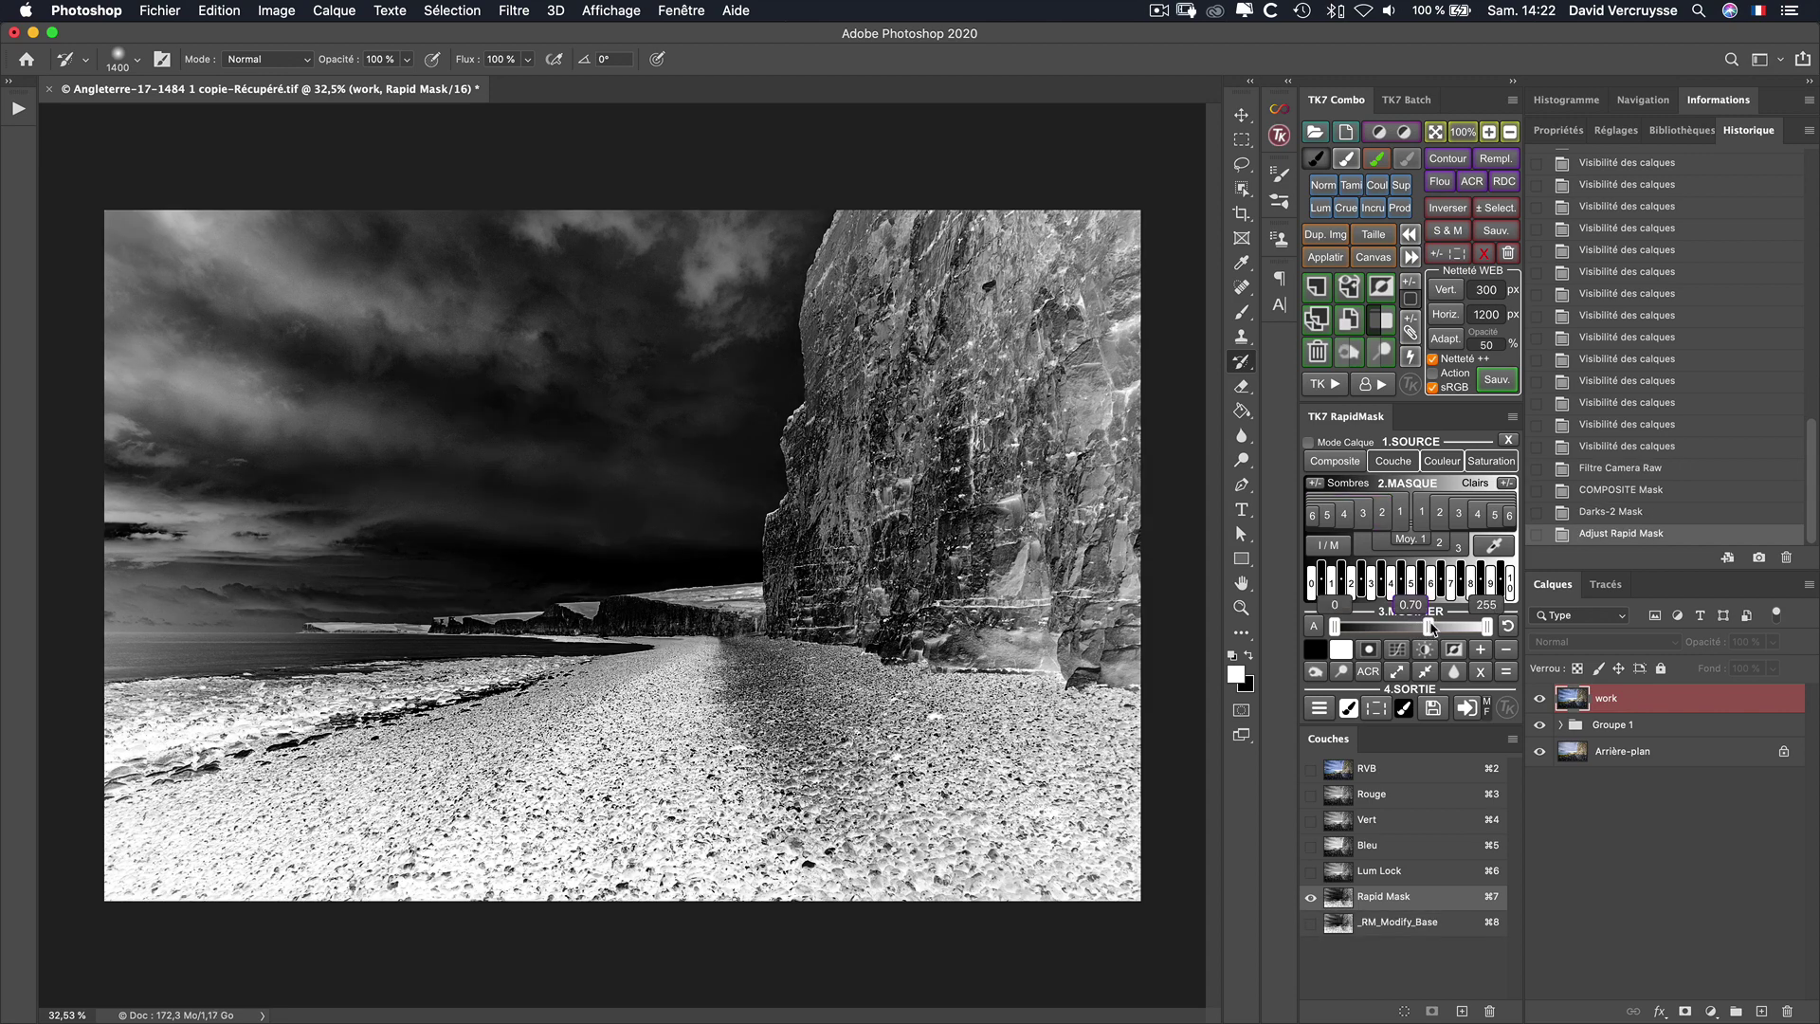
left_click(1376, 708)
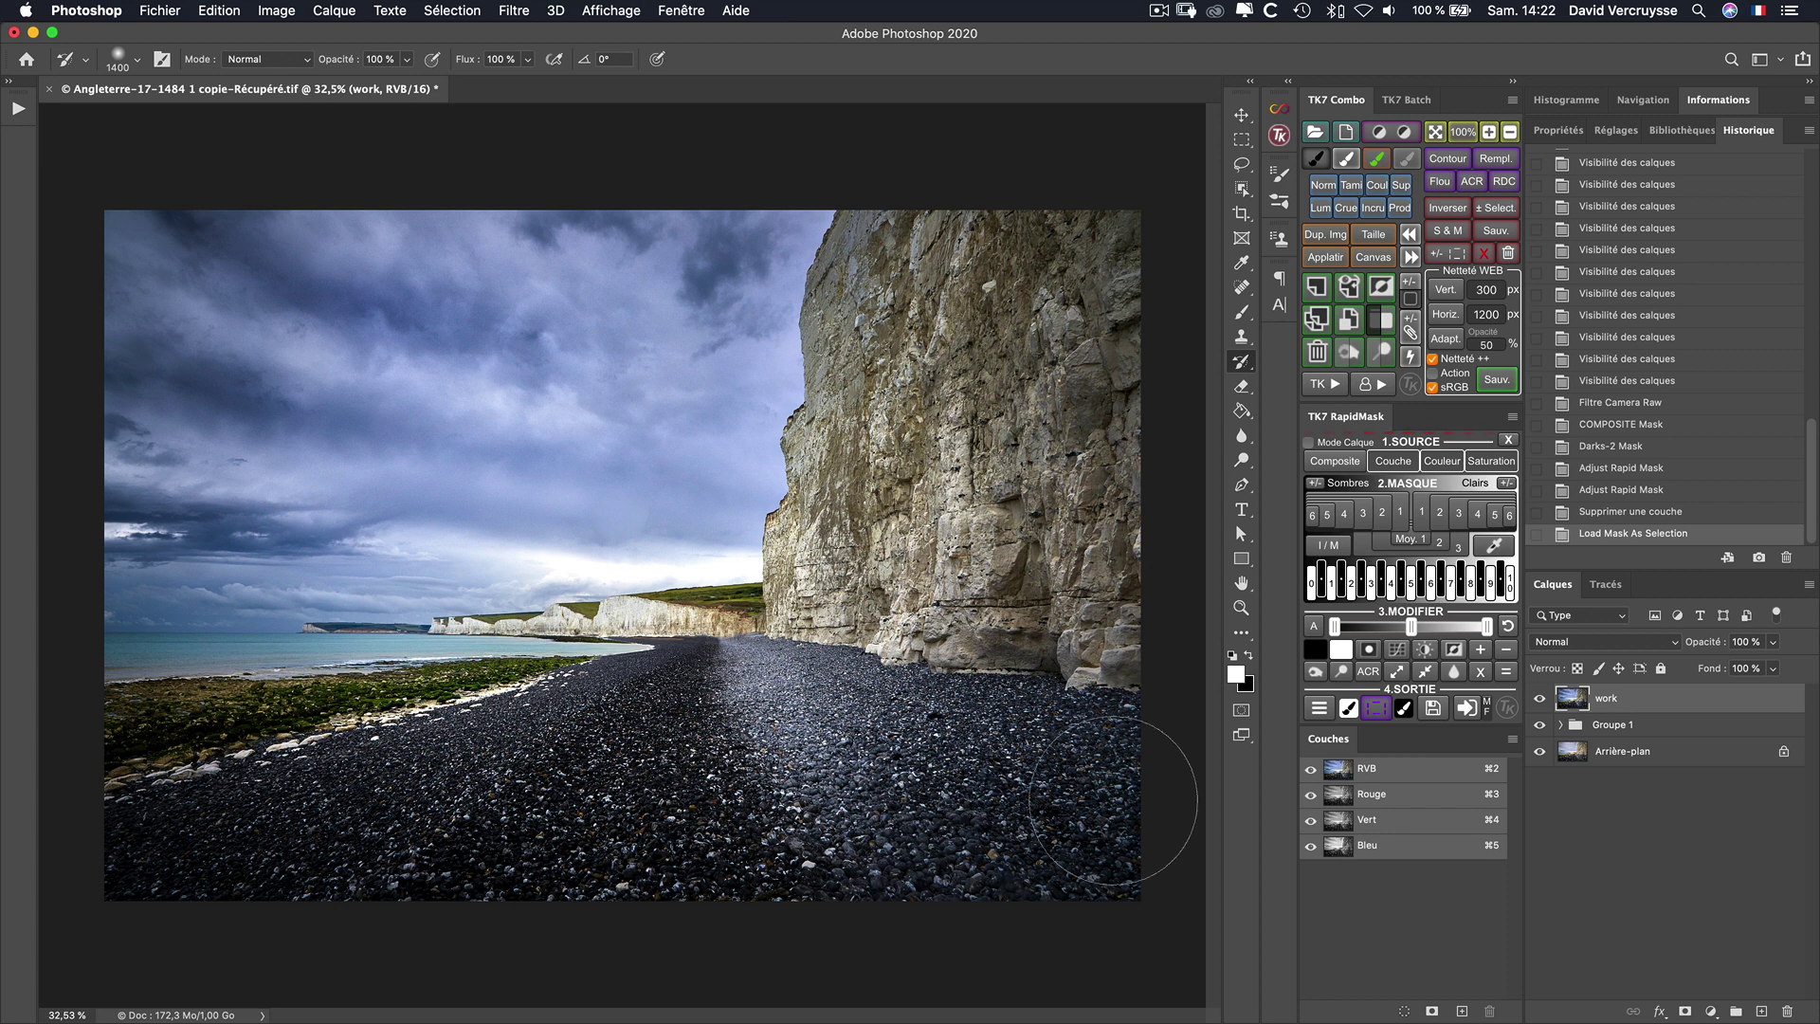
Step: History-brush the cooler look into the beach, comparing it with the original at 100% zoom
left_click(999, 808)
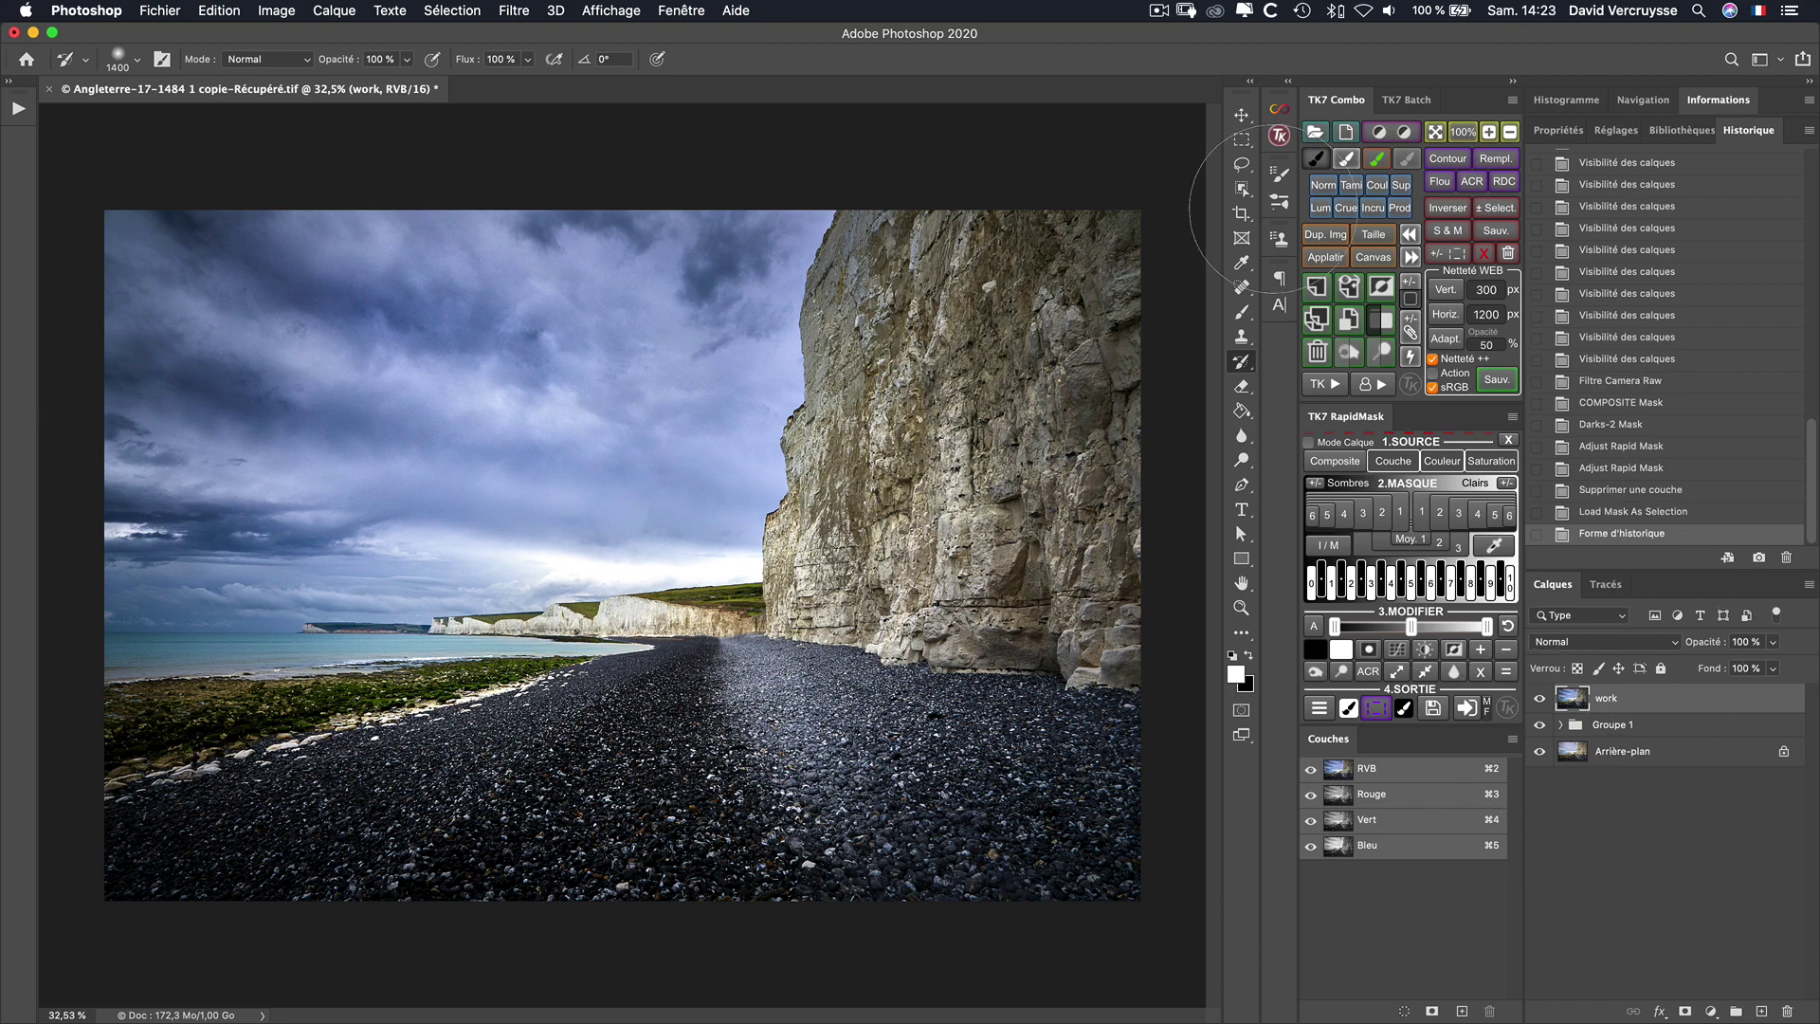
left_click(1463, 131)
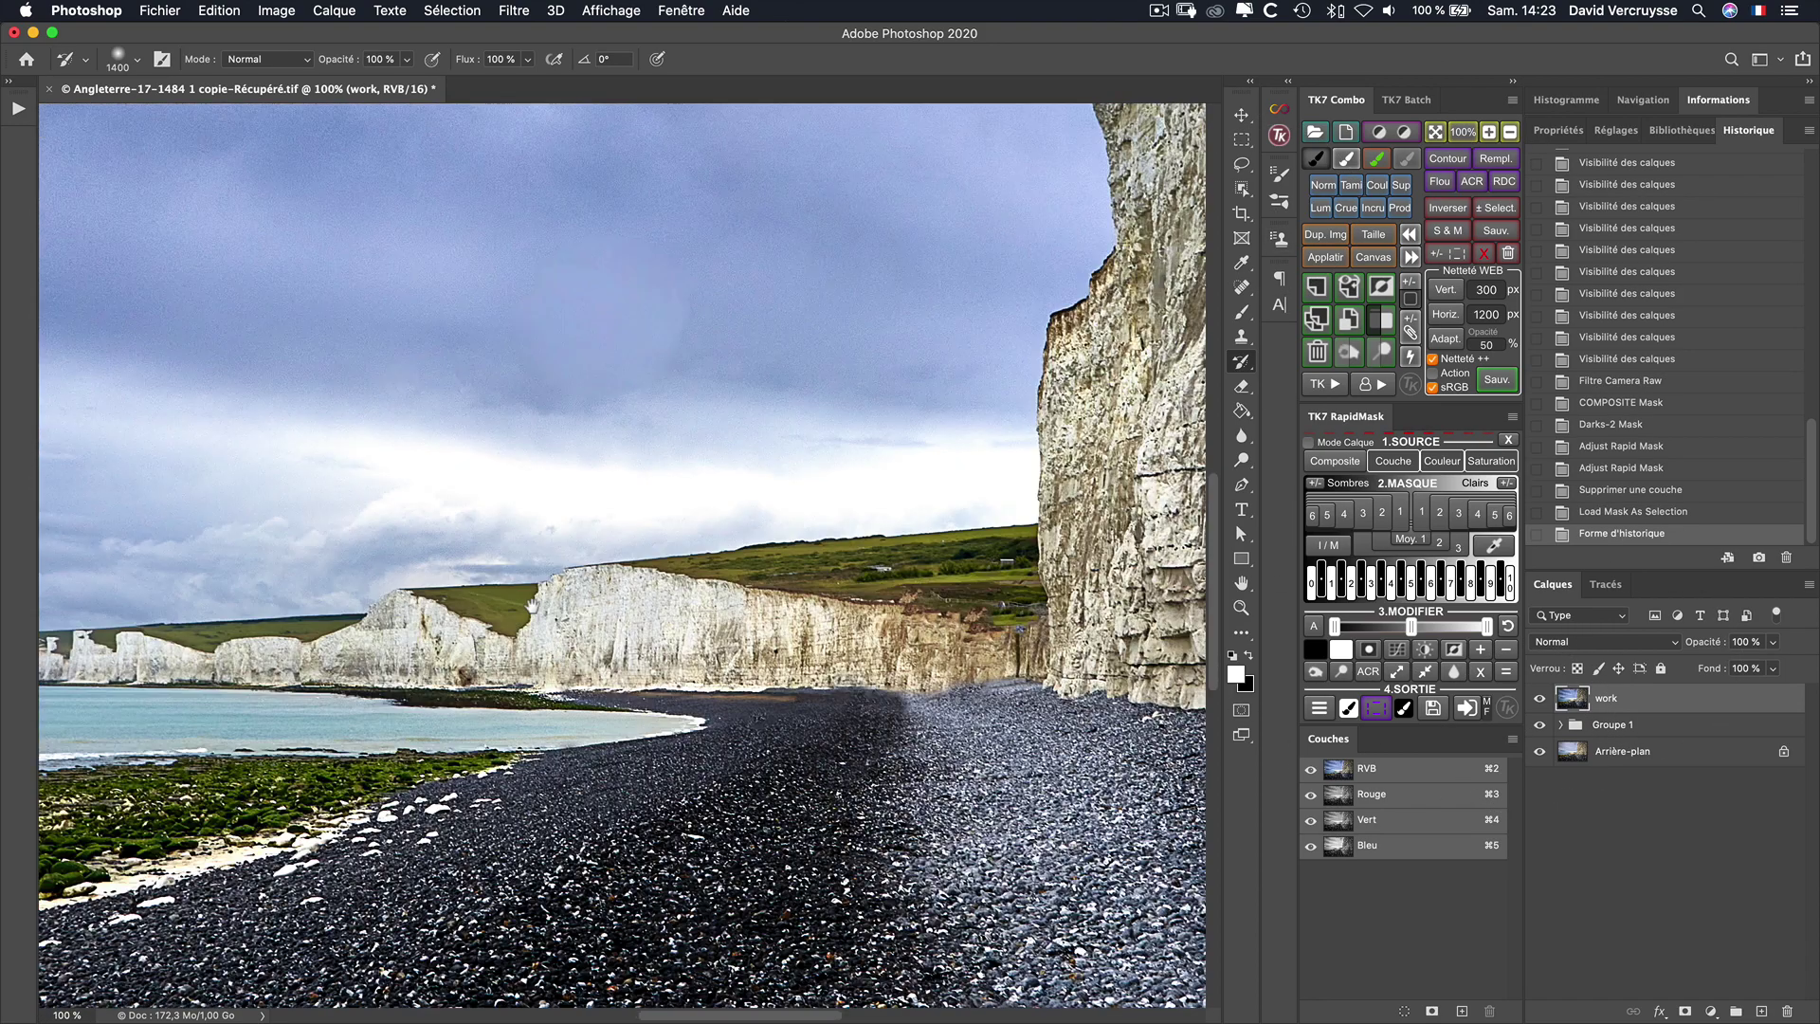
left_click_drag(530, 605, 455, 331)
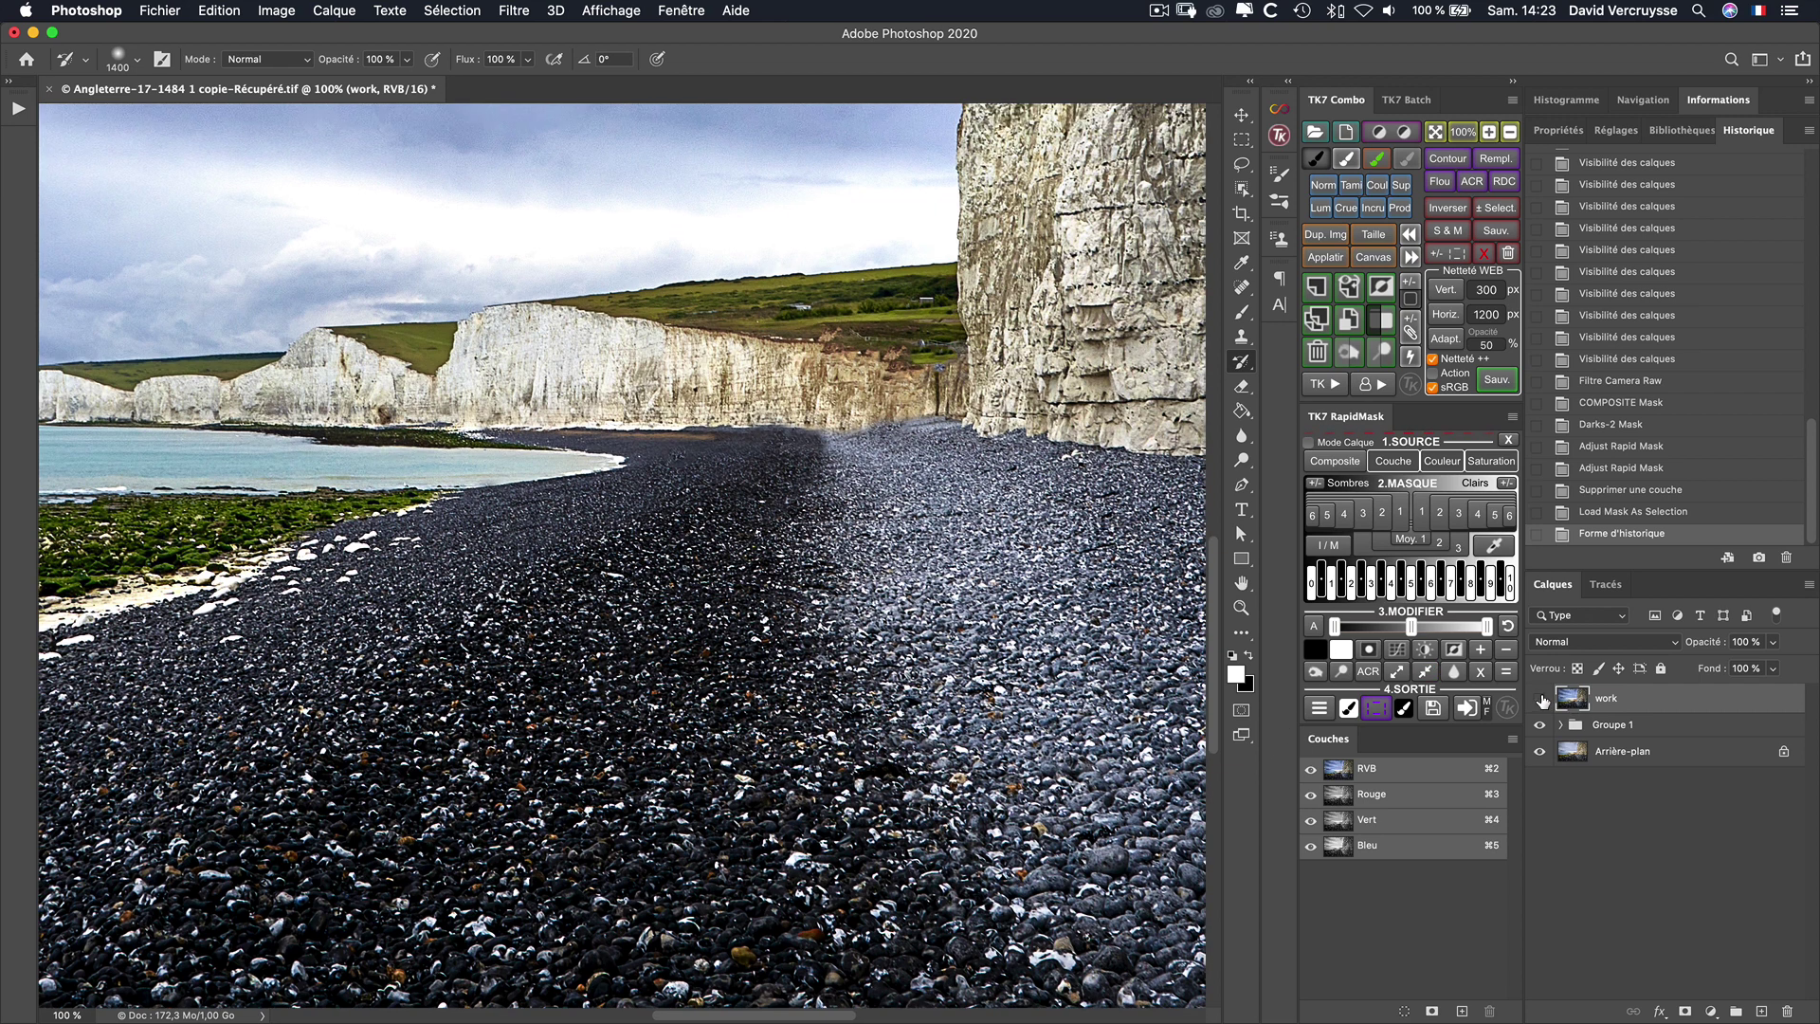
left_click(1540, 699)
left_click(1541, 698)
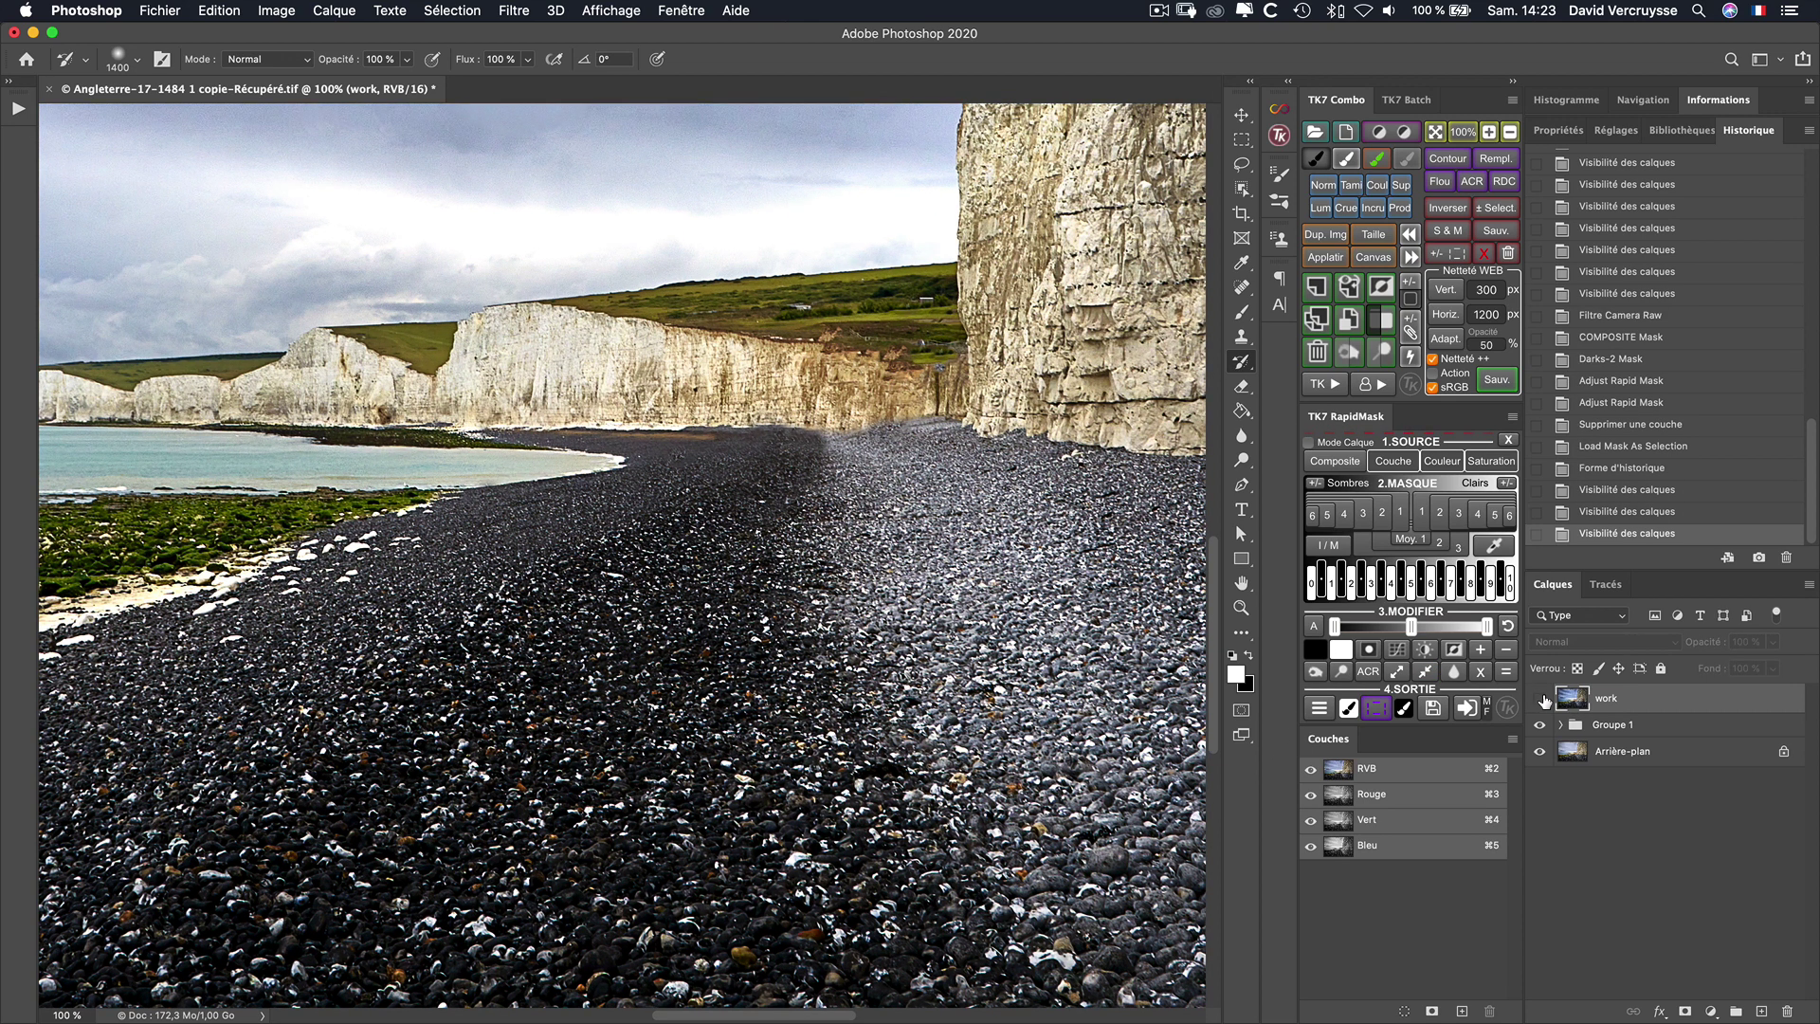
left_click(1540, 699)
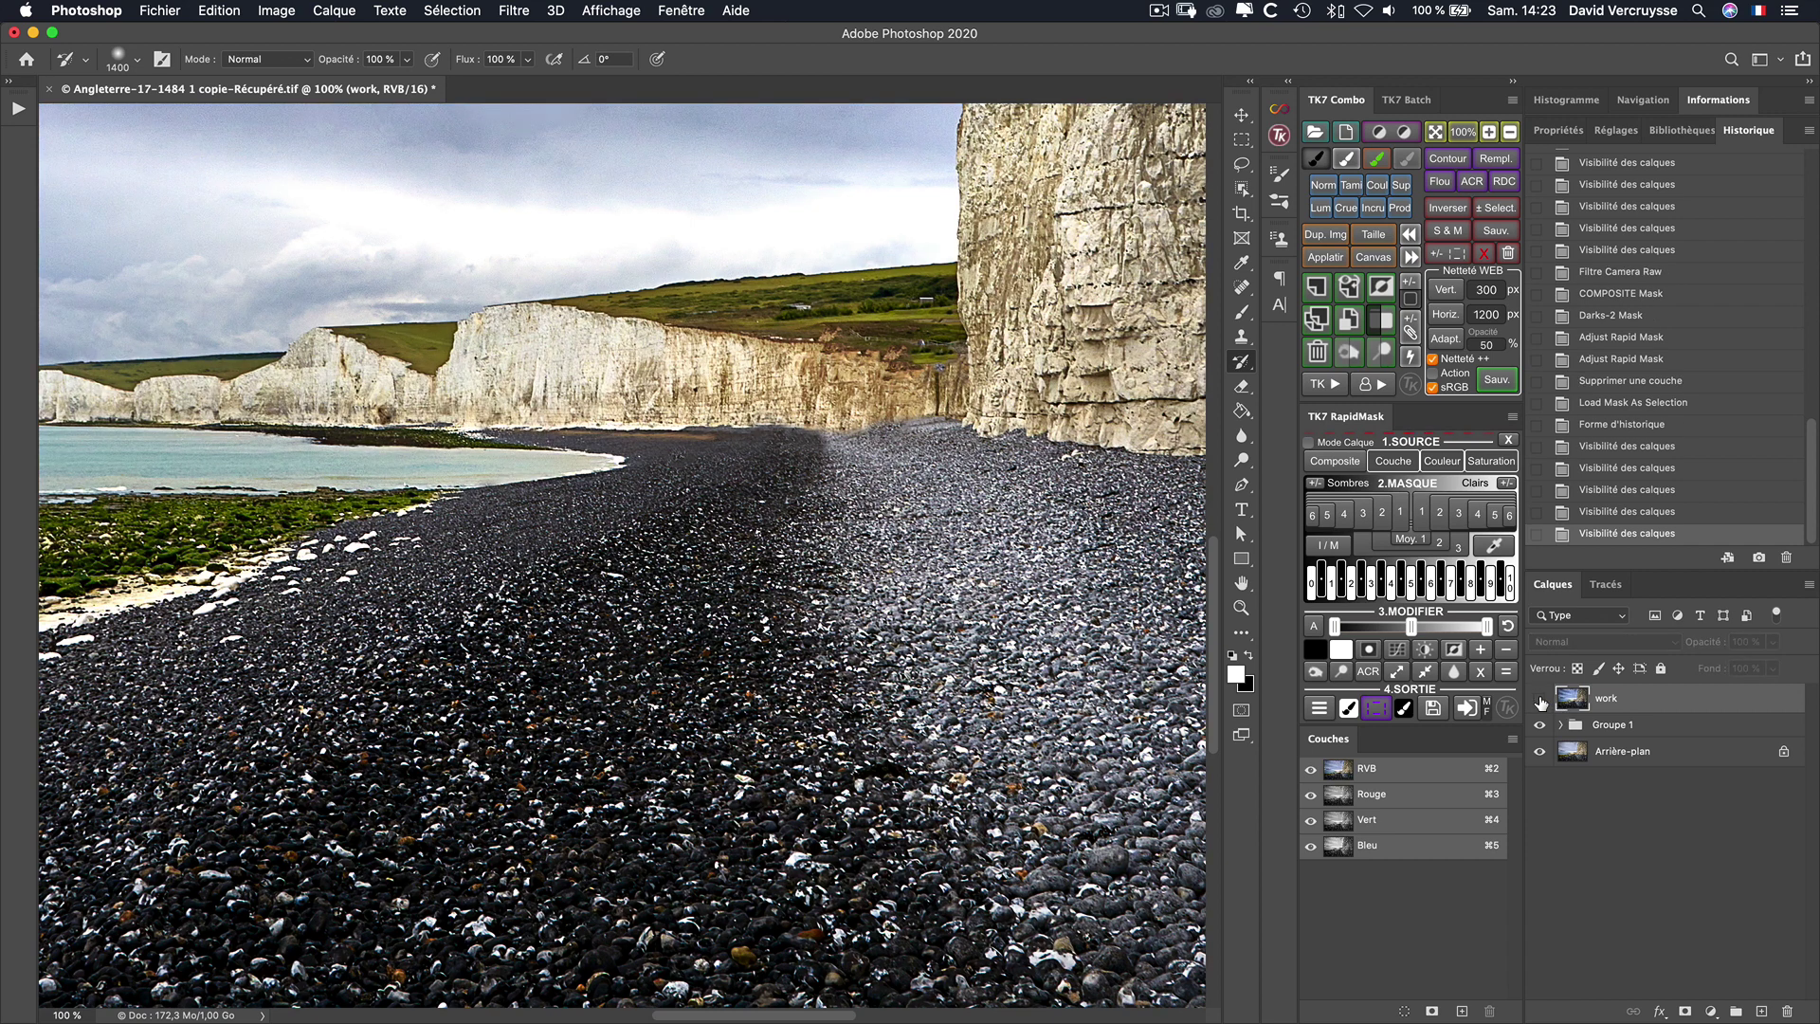
left_click(1540, 699)
Step: Compare the work layer with the original at full-photo view, then deselect
left_click(1541, 699)
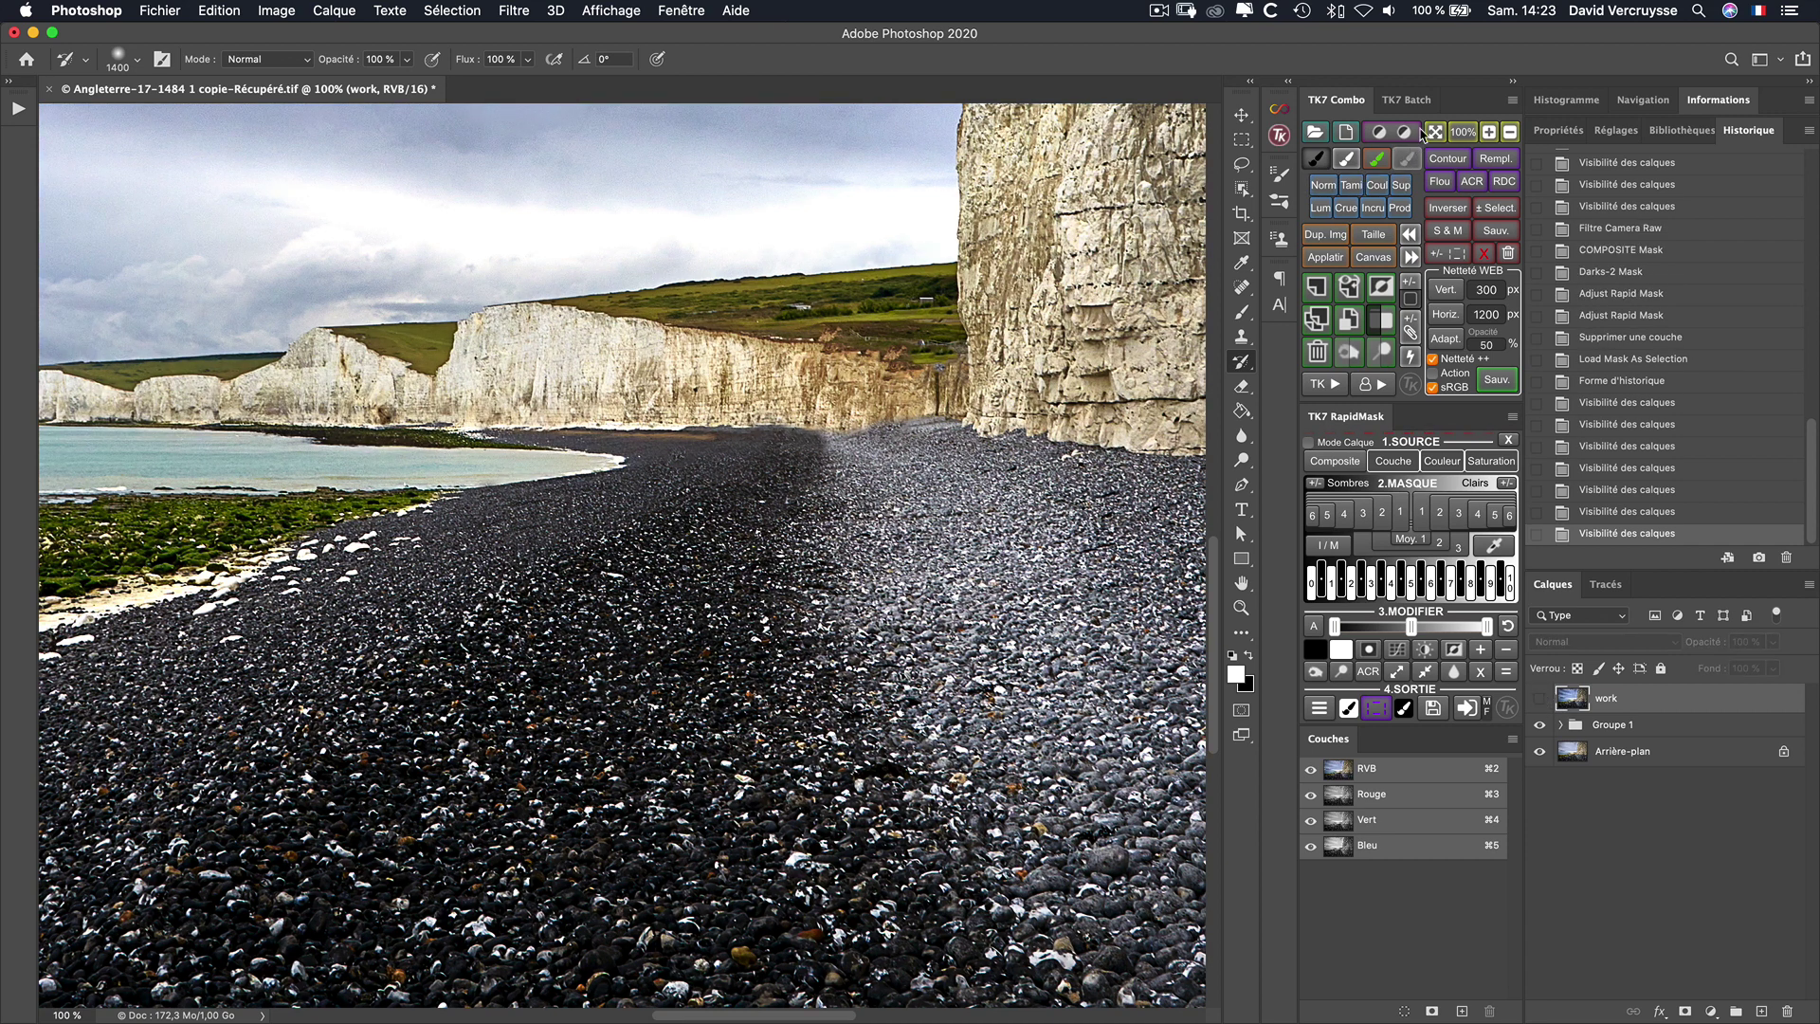
left_click(1436, 132)
left_click(1541, 699)
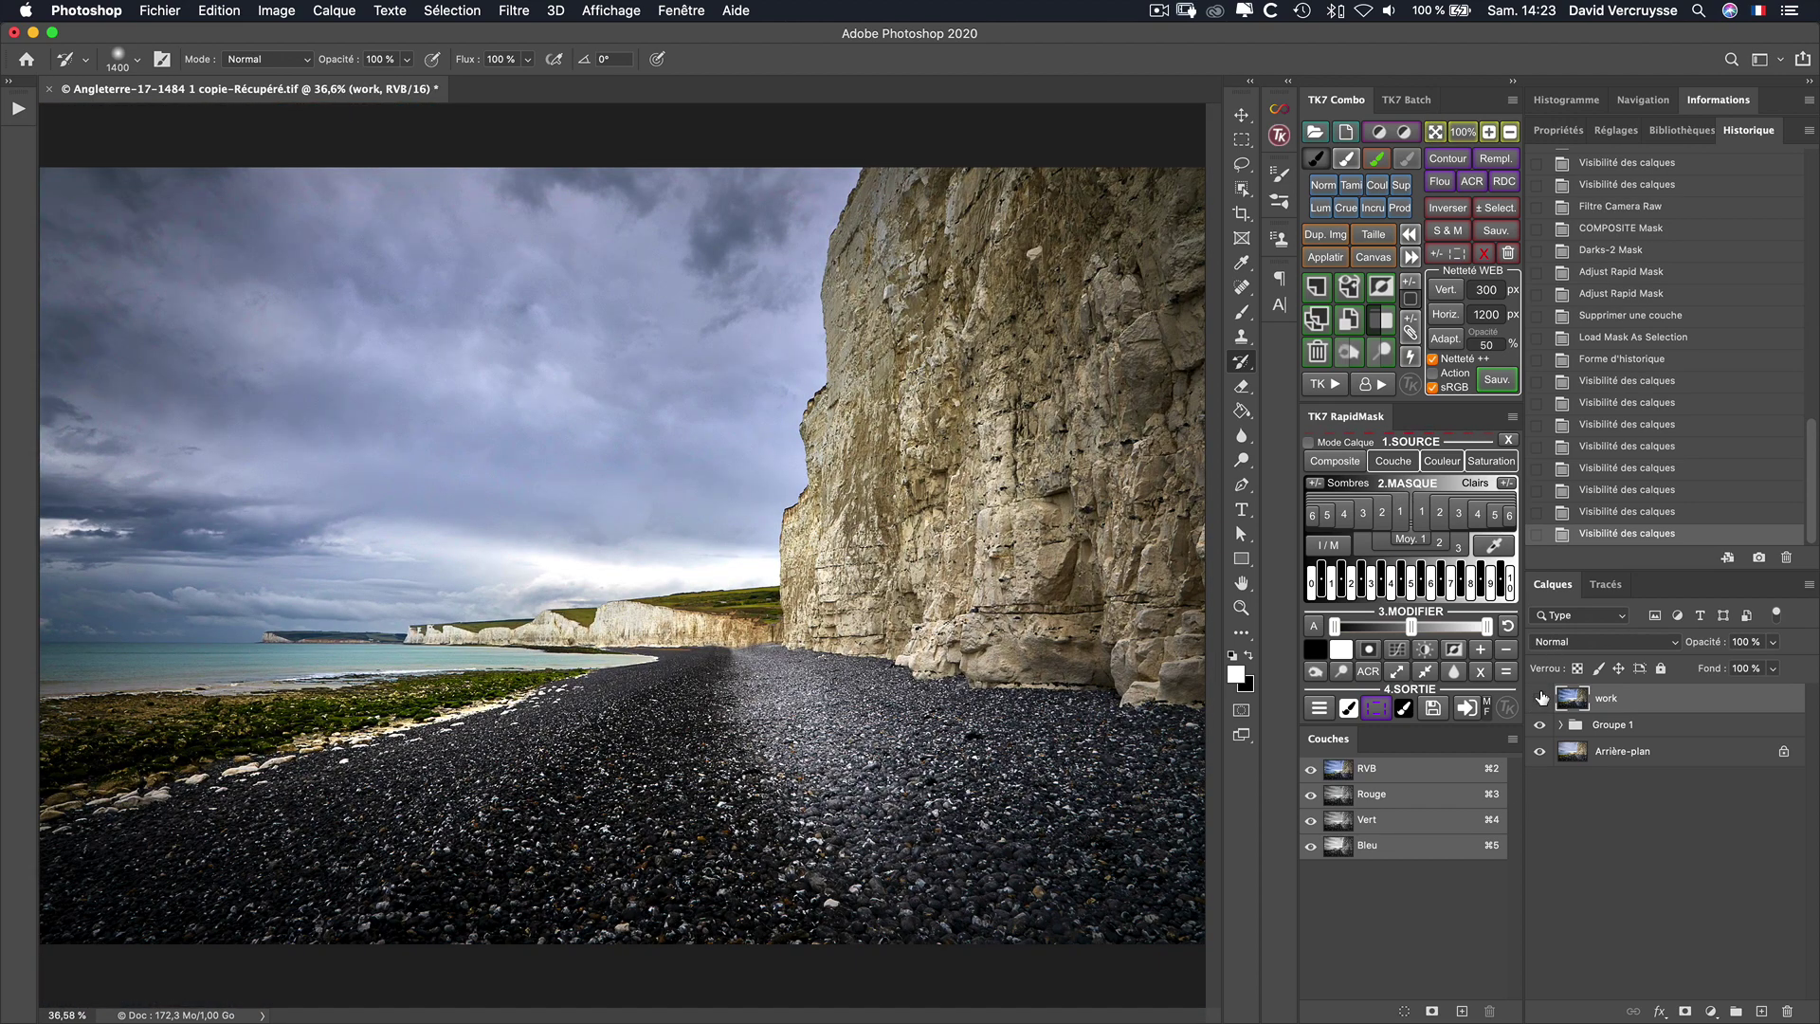
left_click(1541, 698)
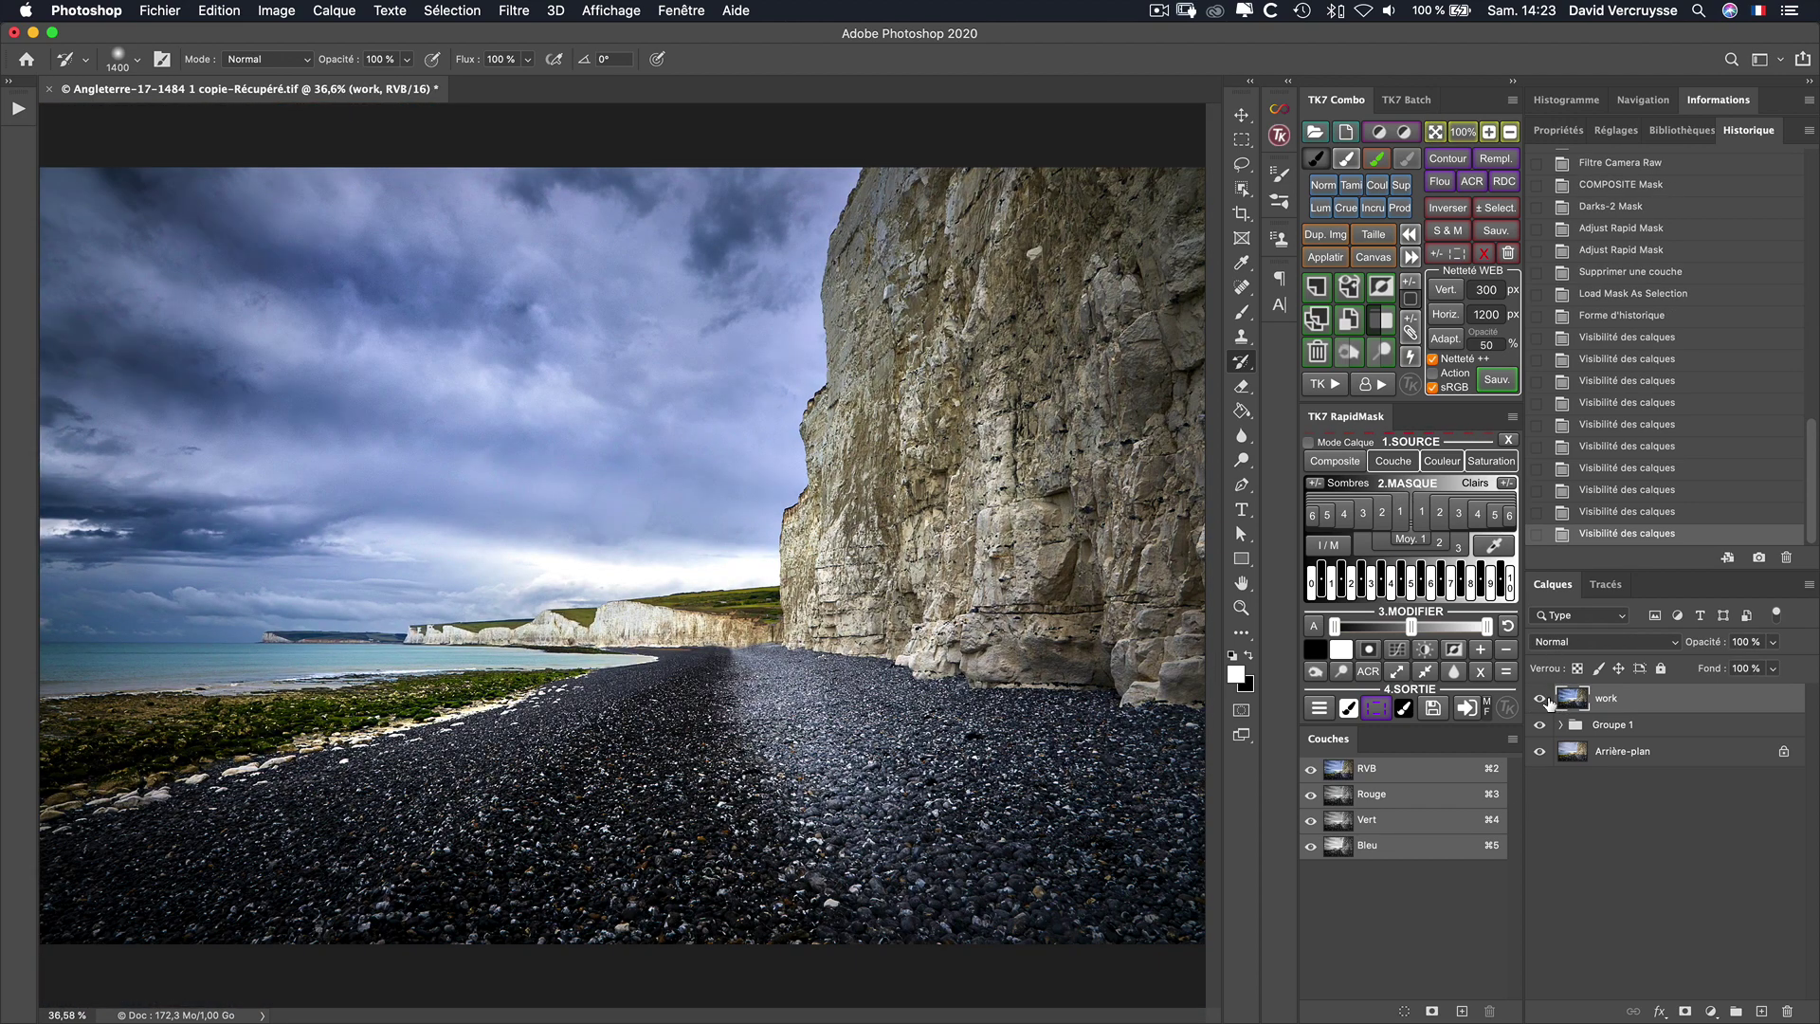
left_click(1541, 698)
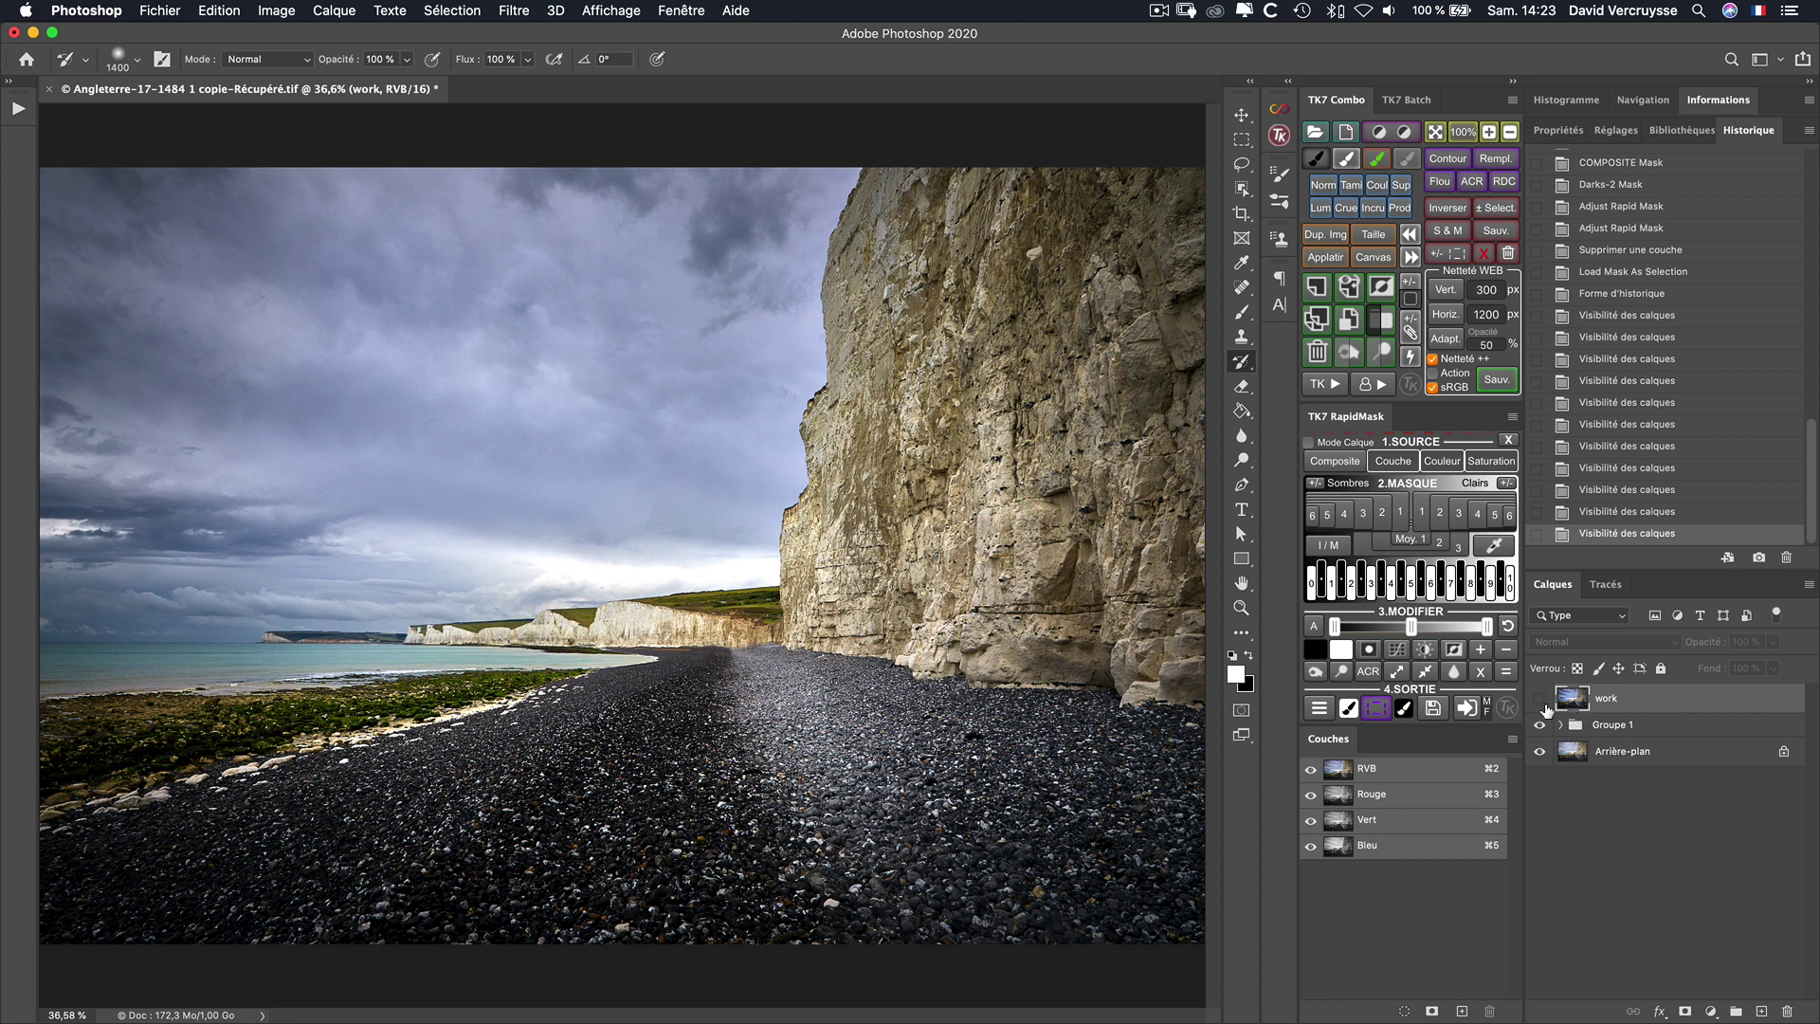
left_click(1541, 701)
left_click(1539, 701)
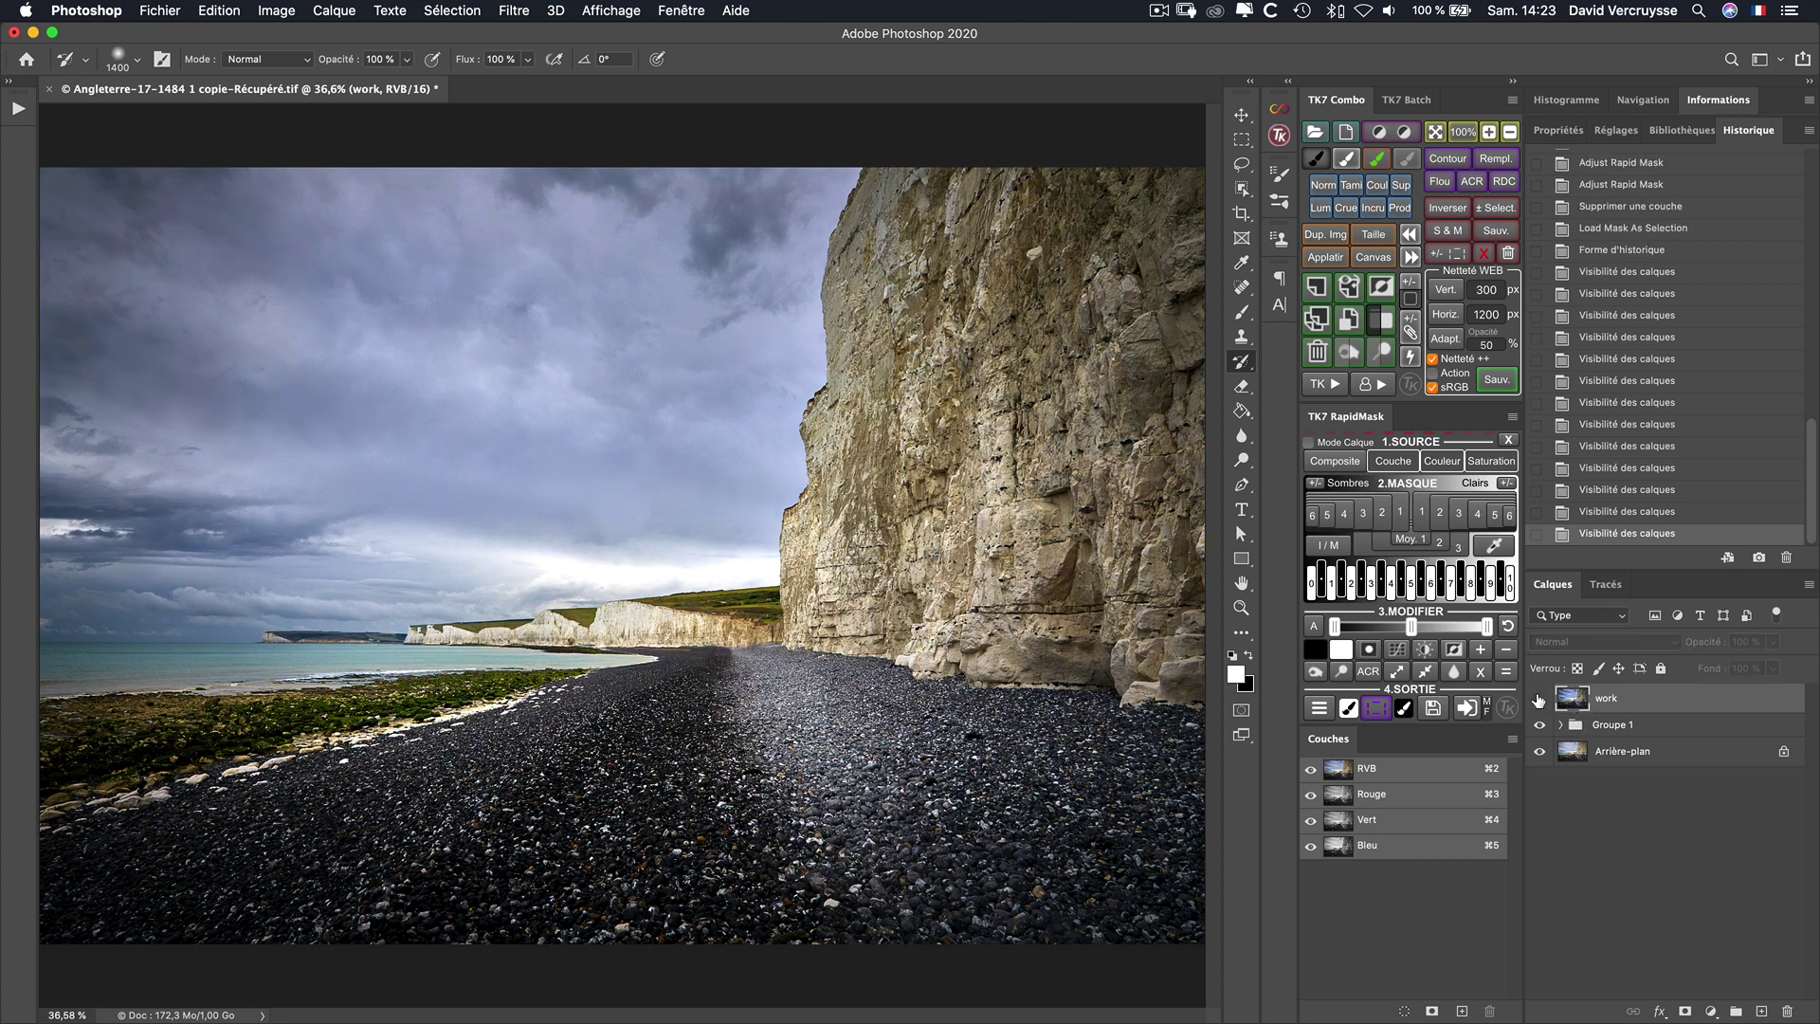
left_click(1539, 700)
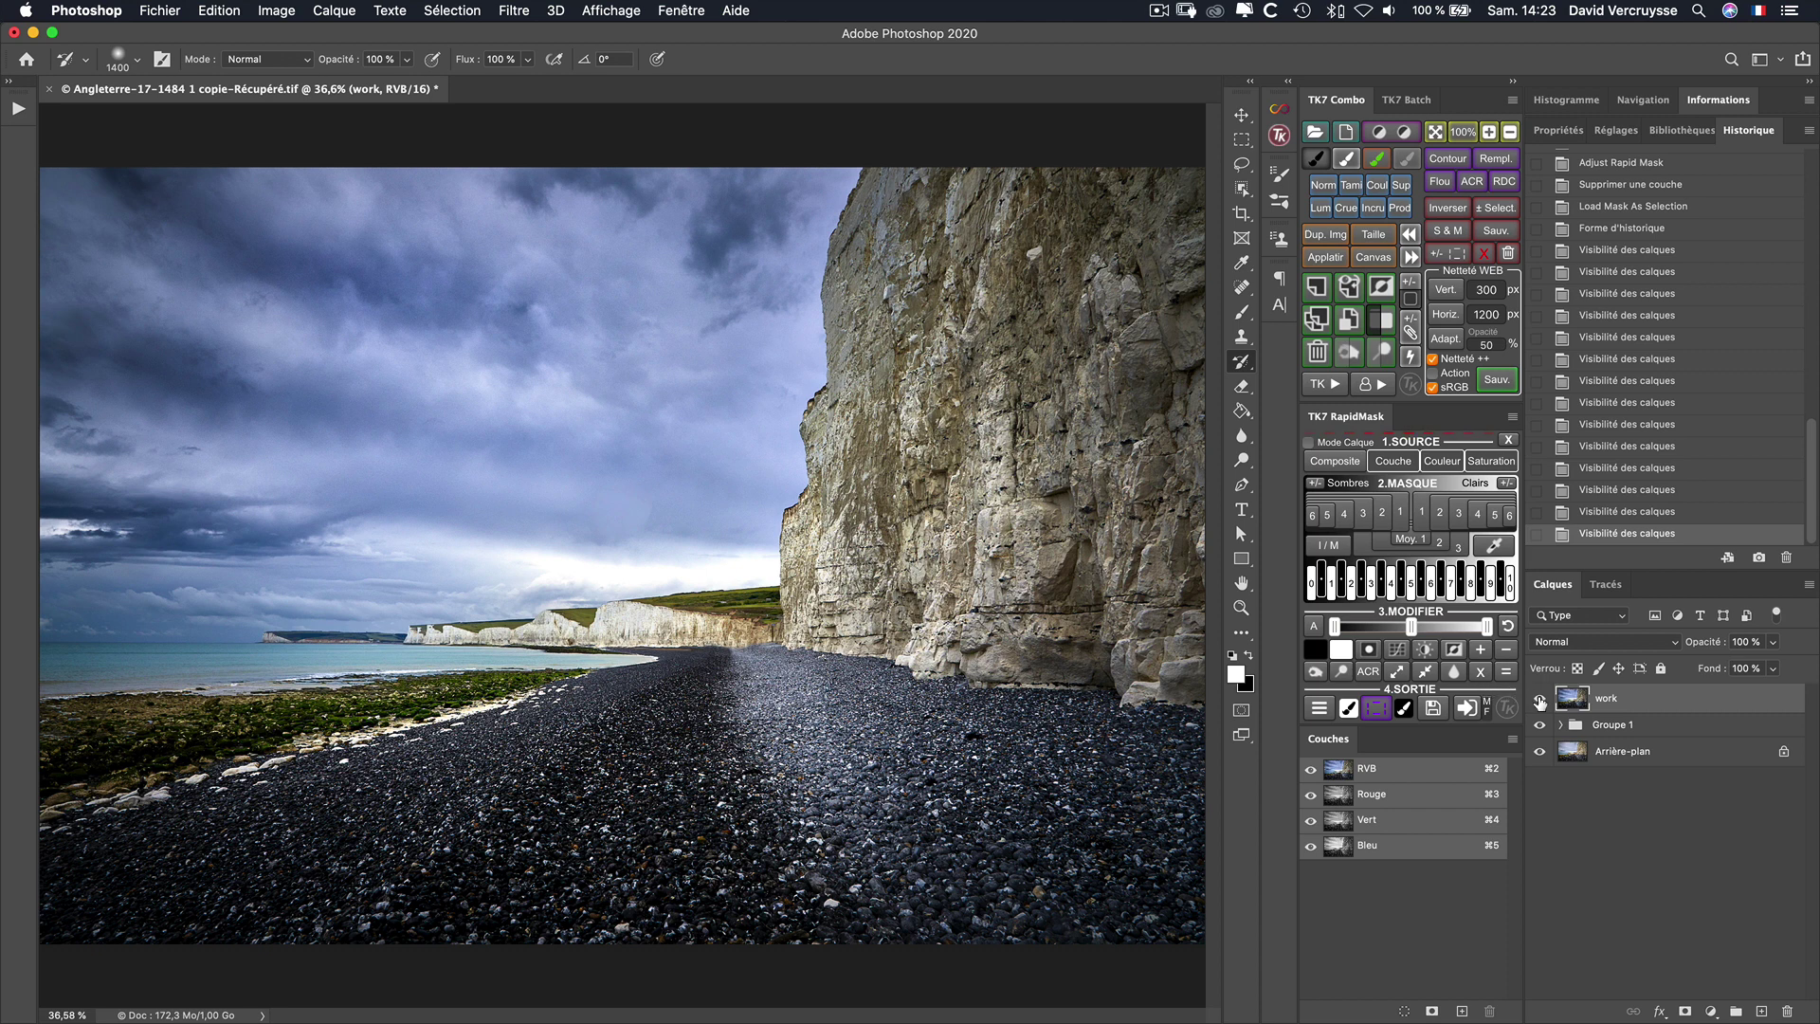
left_click(1539, 701)
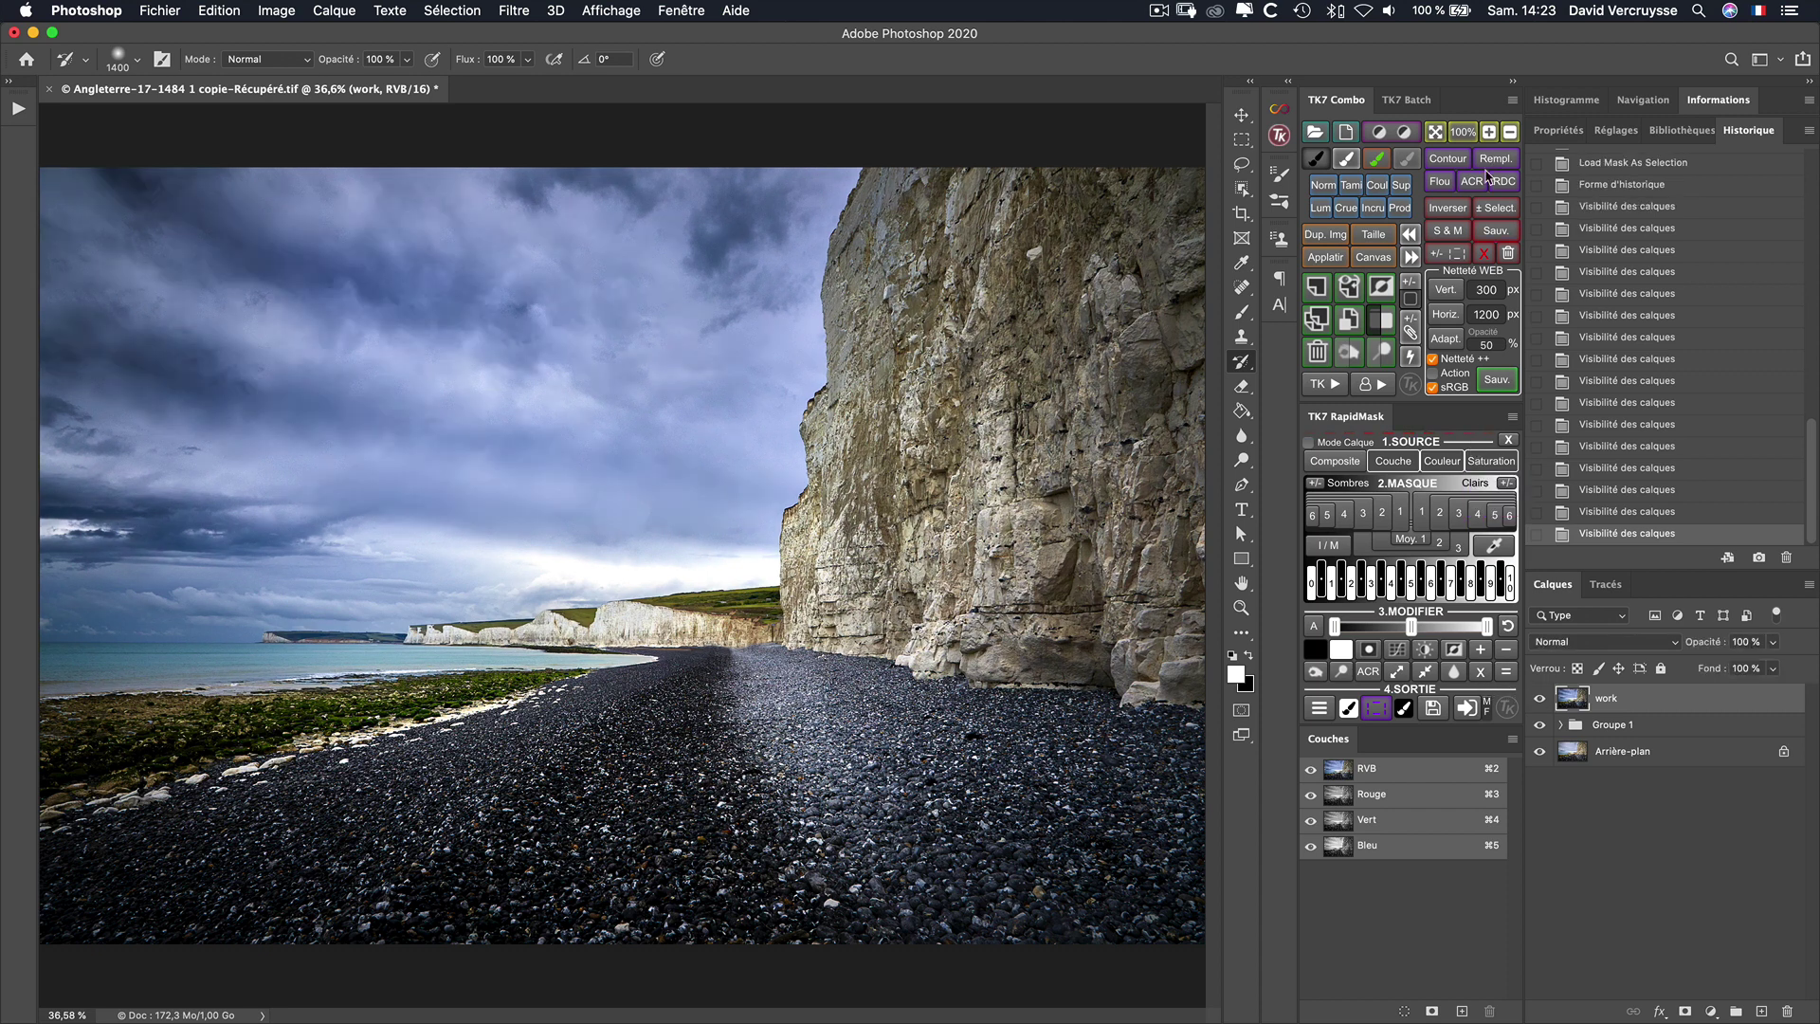
left_click(1494, 210)
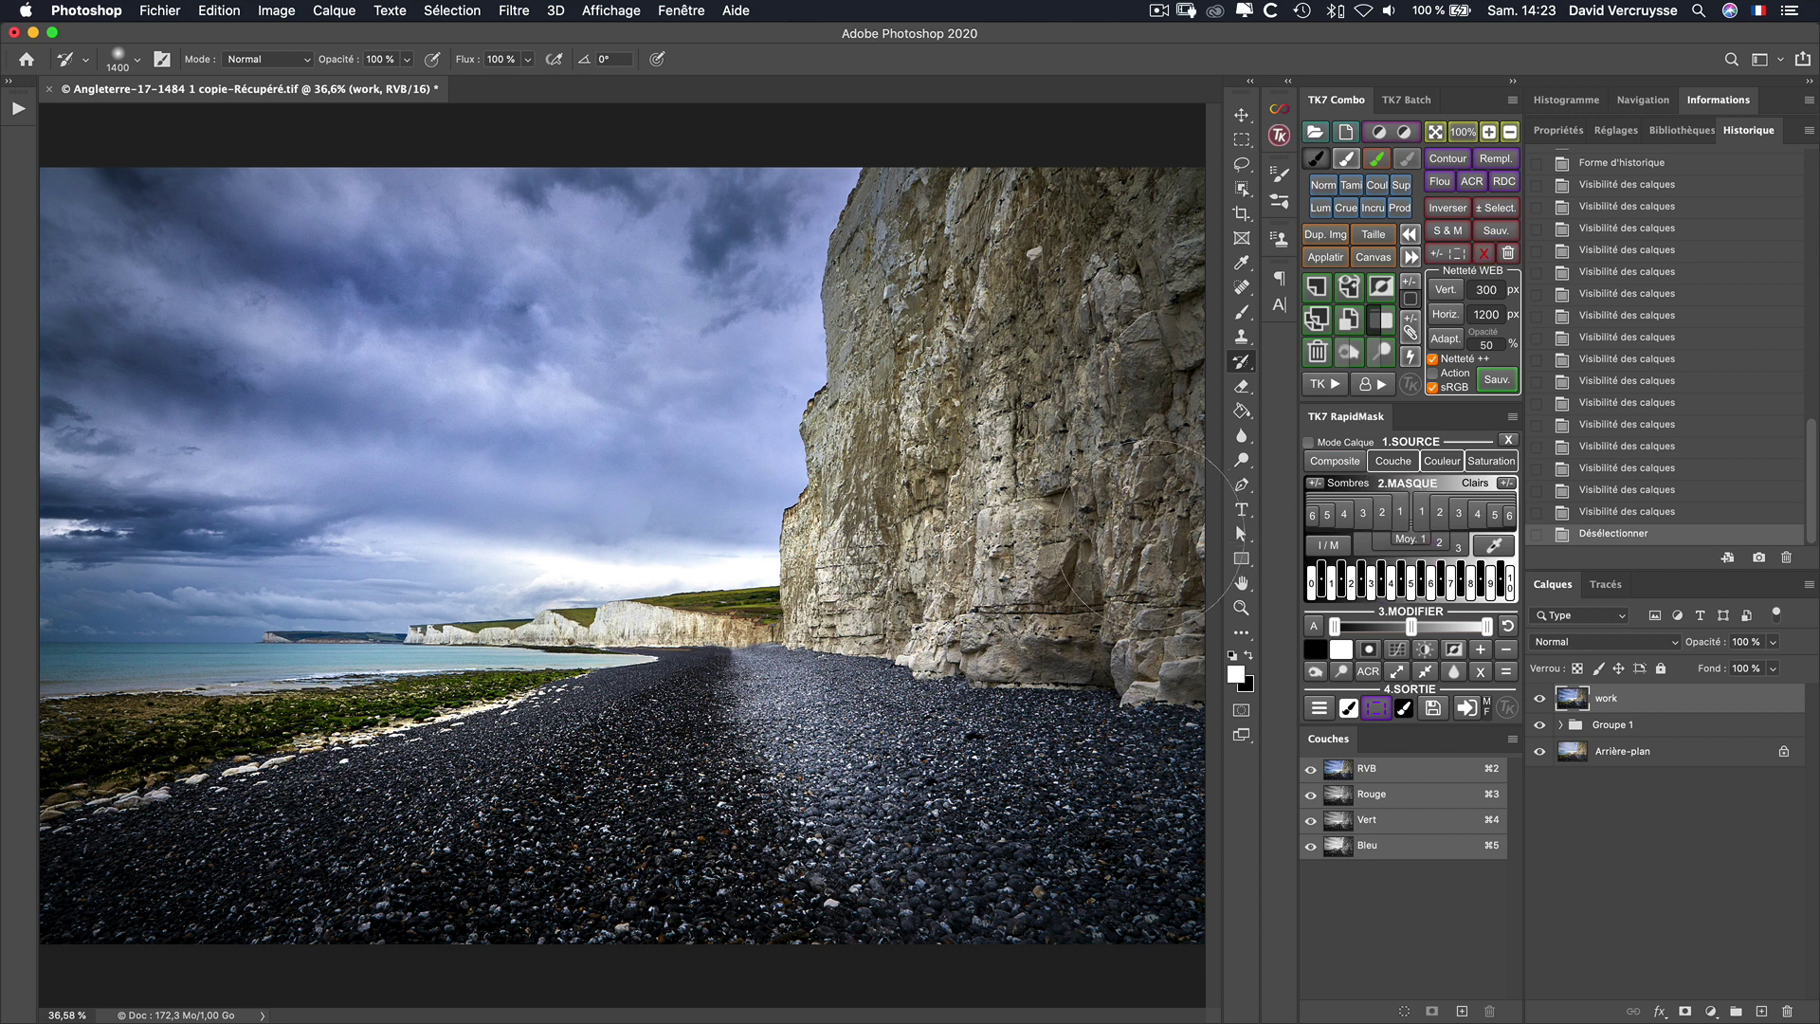
key("super+minus")
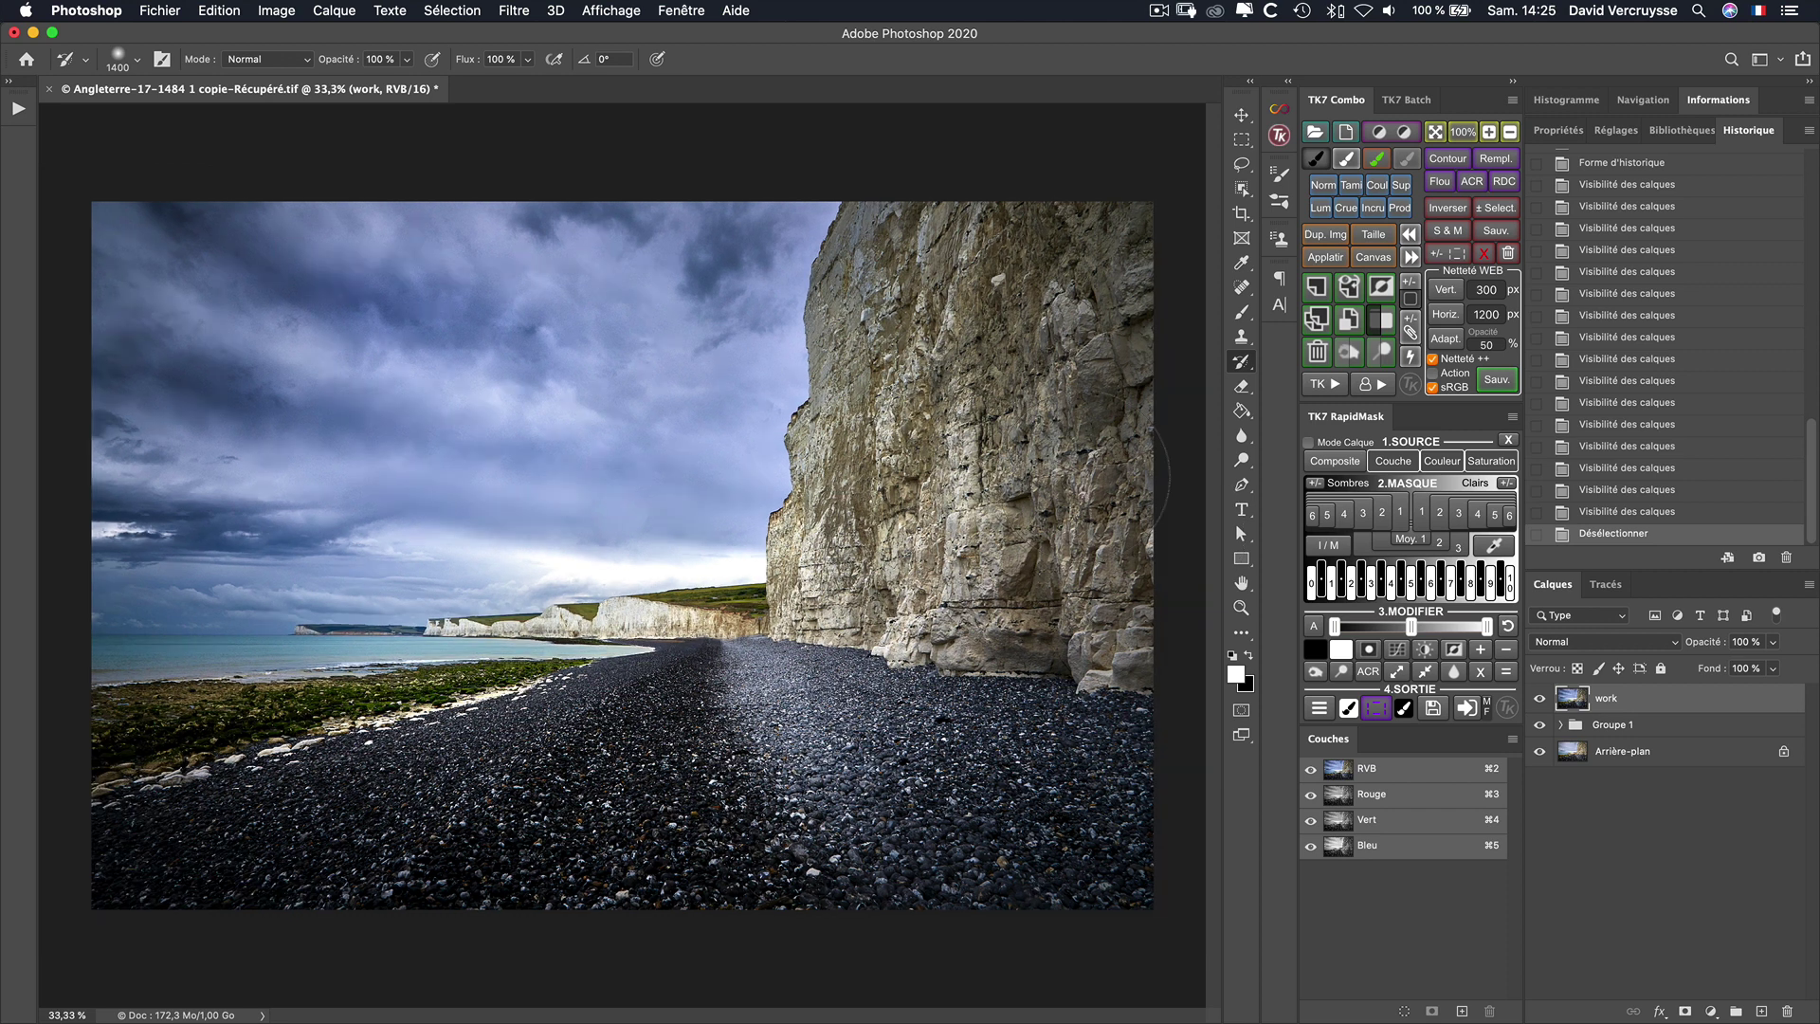